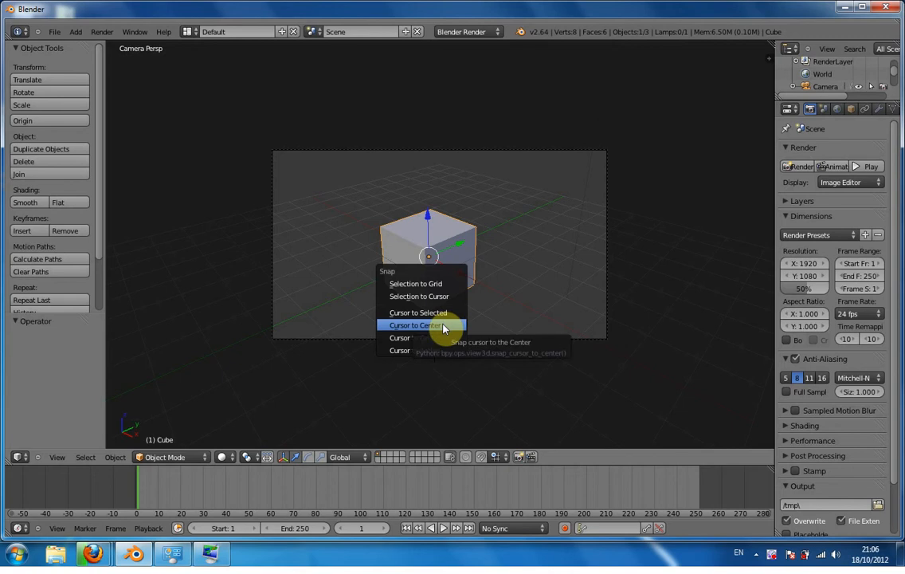
- Snap the 3D cursor to the scene centre and select the cube
left_click(444, 328)
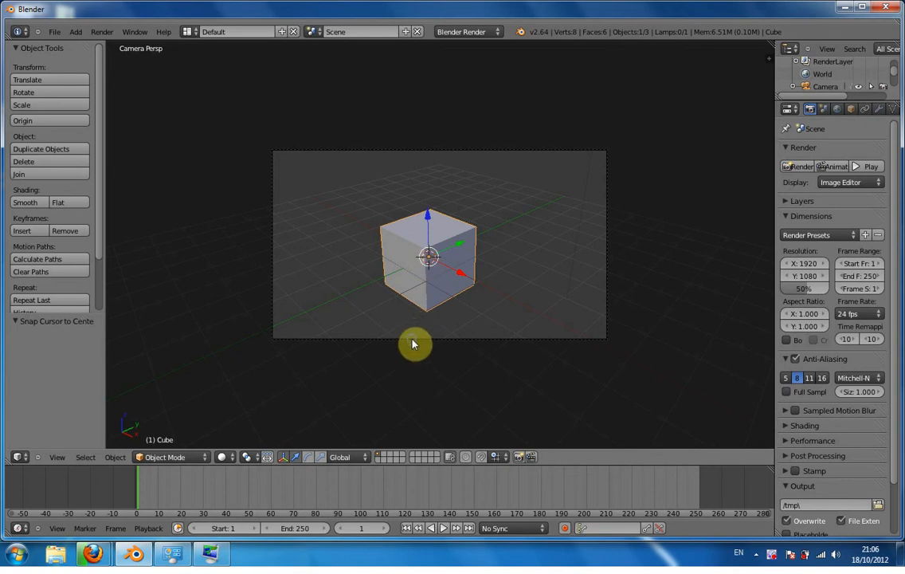
right_click(412, 343)
right_click(442, 271)
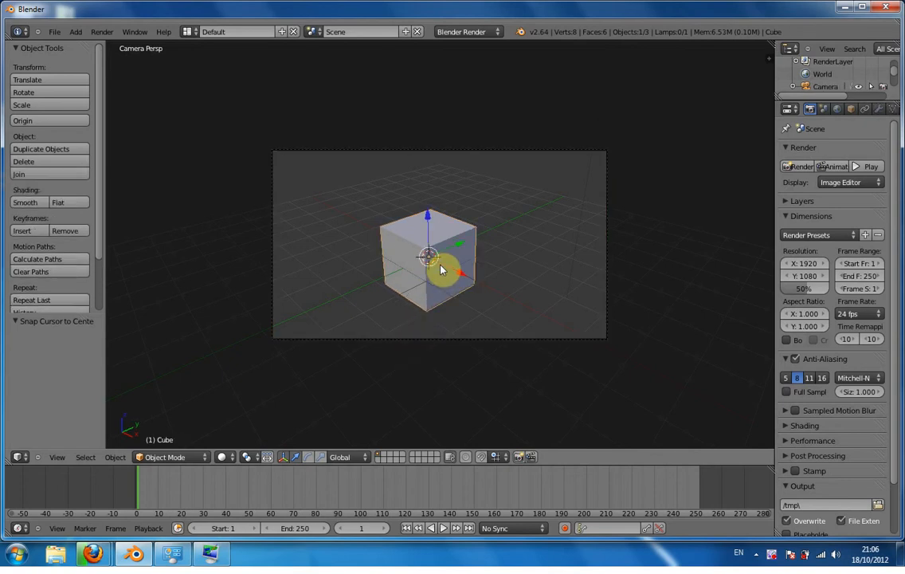
- Try moving the cube and the camera freely in the camera view, cancelling each move
key("g")
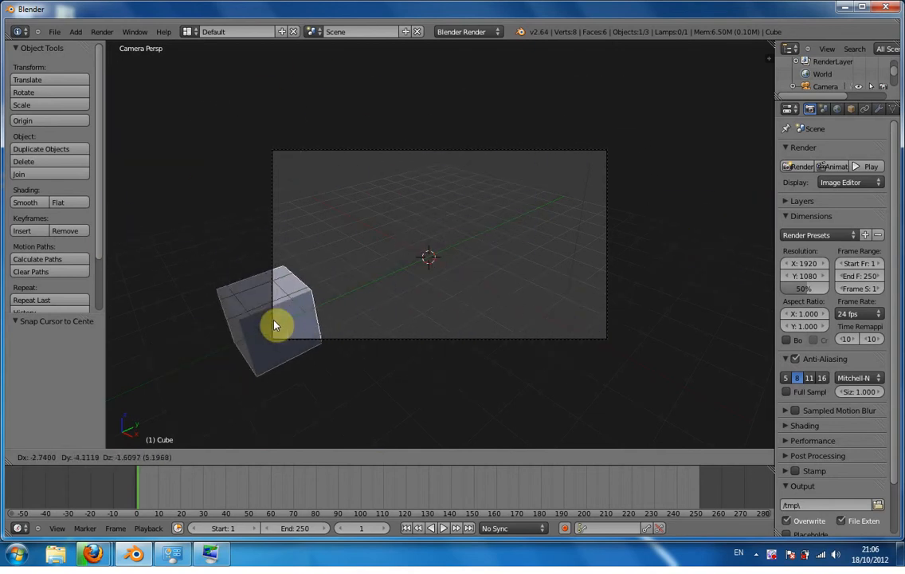
key("Escape")
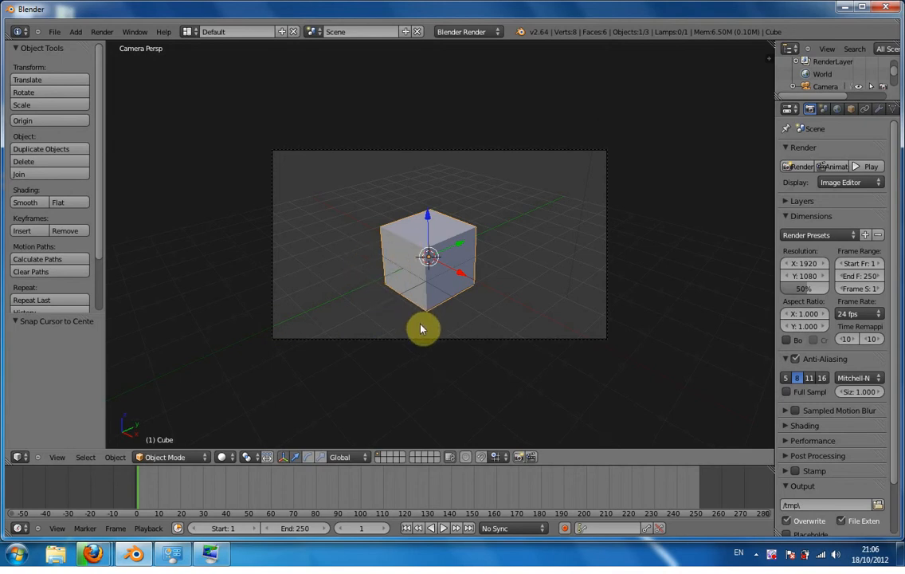
right_click(424, 346)
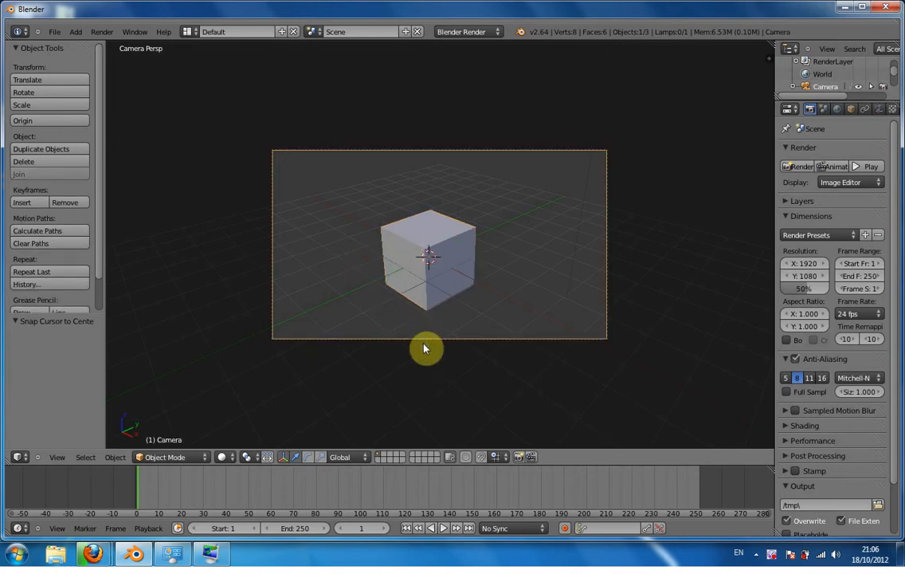
key("g")
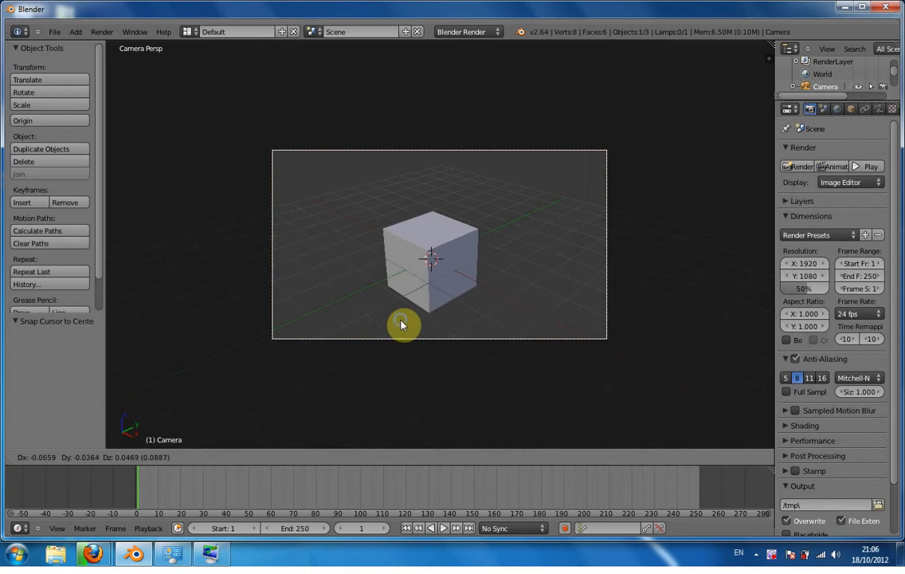
key("Escape")
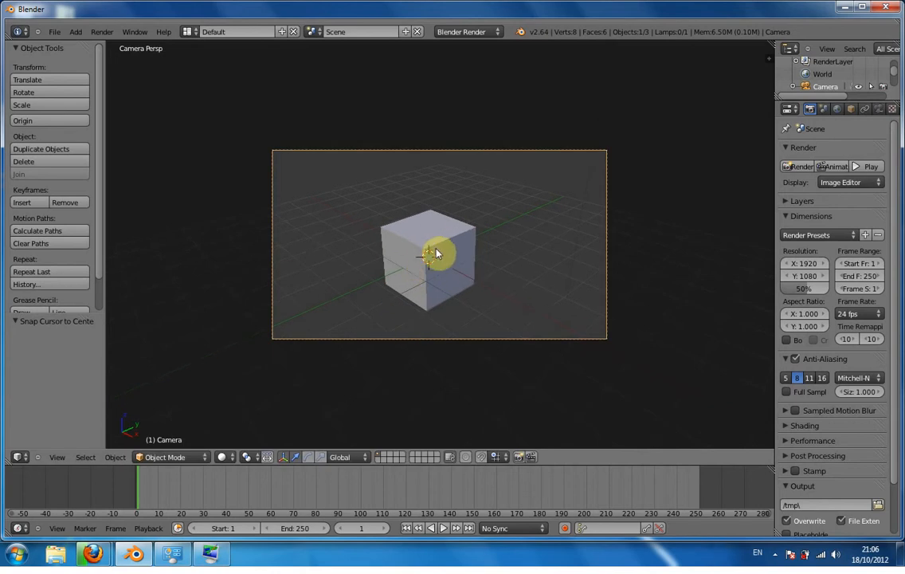
- Try a trackball rotation of the camera and cancel it
right_click(436, 255)
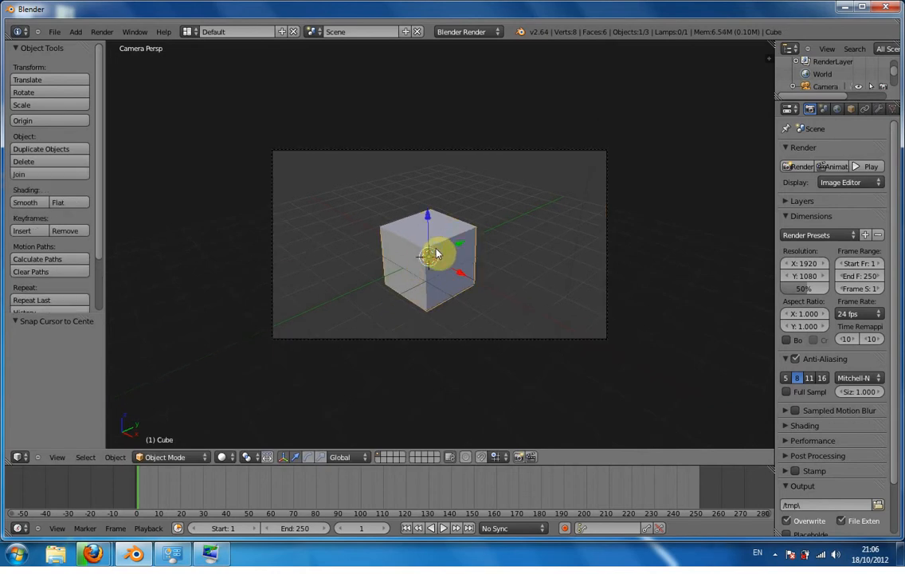
right_click(451, 344)
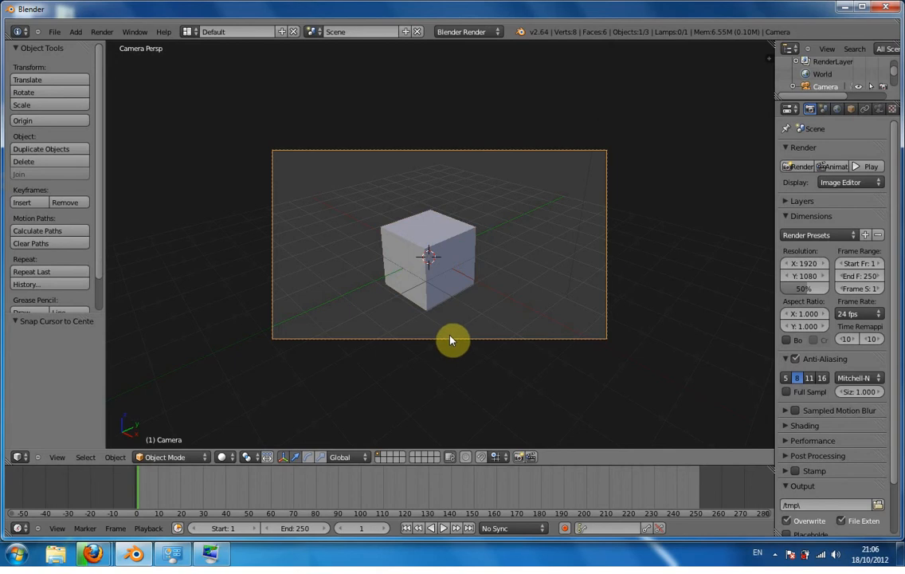
key("r")
key("r")
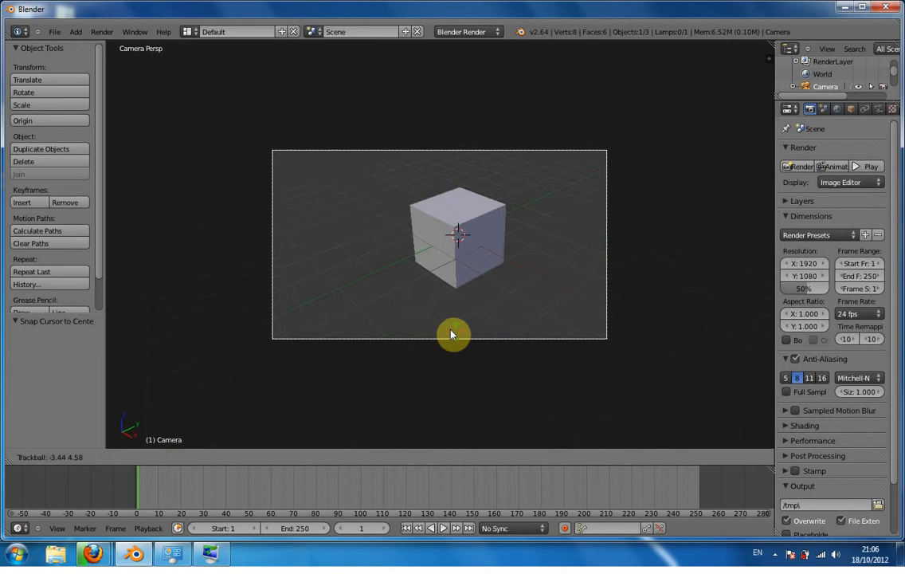
right_click(450, 329)
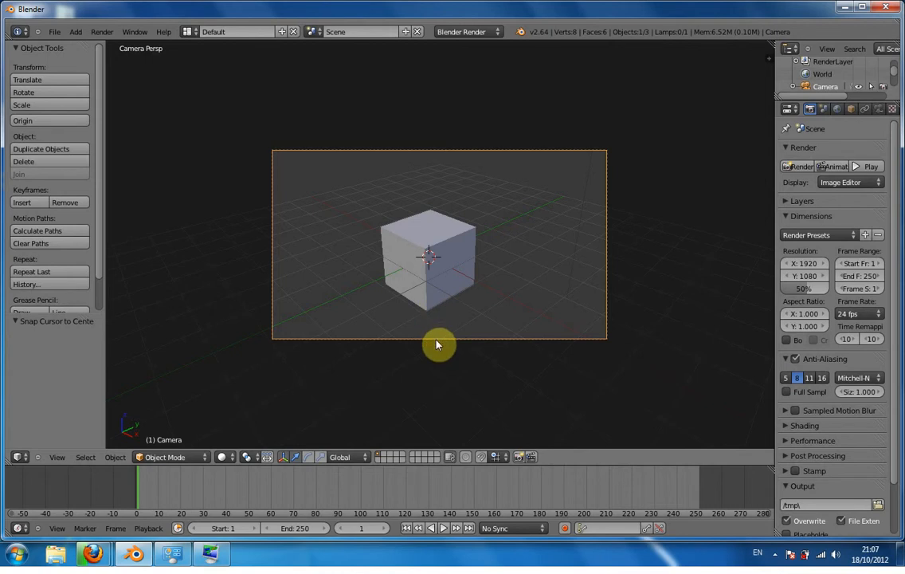
- Add a Track To constraint so the camera follows the cube
right_click(423, 267)
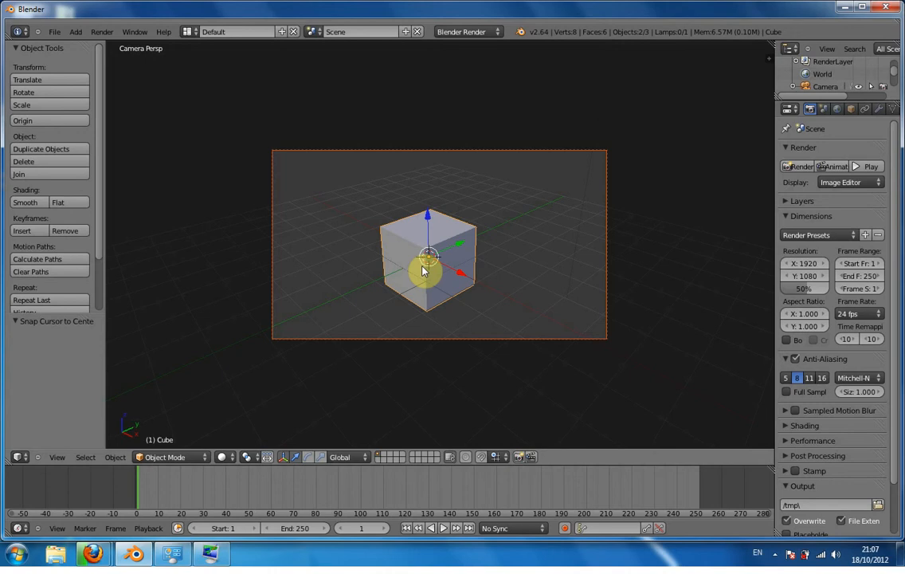
key("ctrl+t")
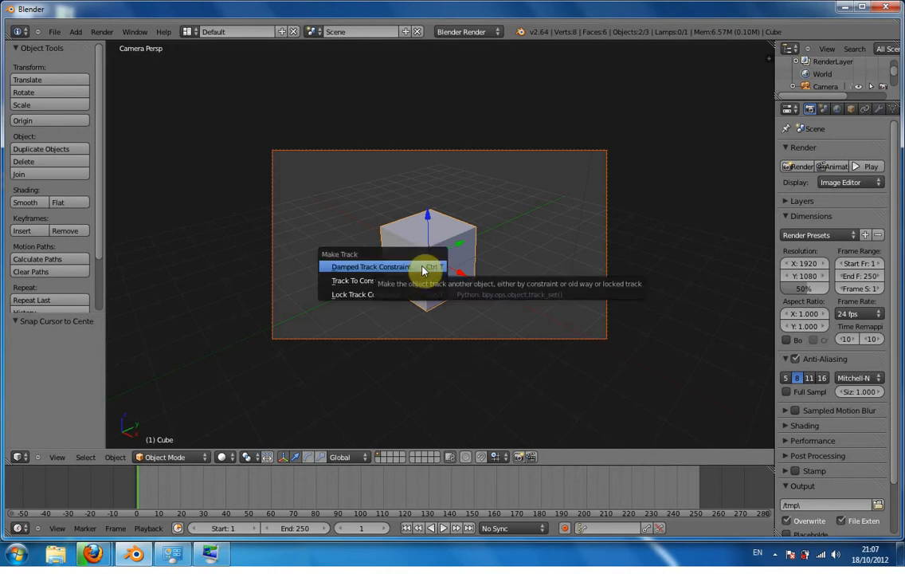
left_click(407, 280)
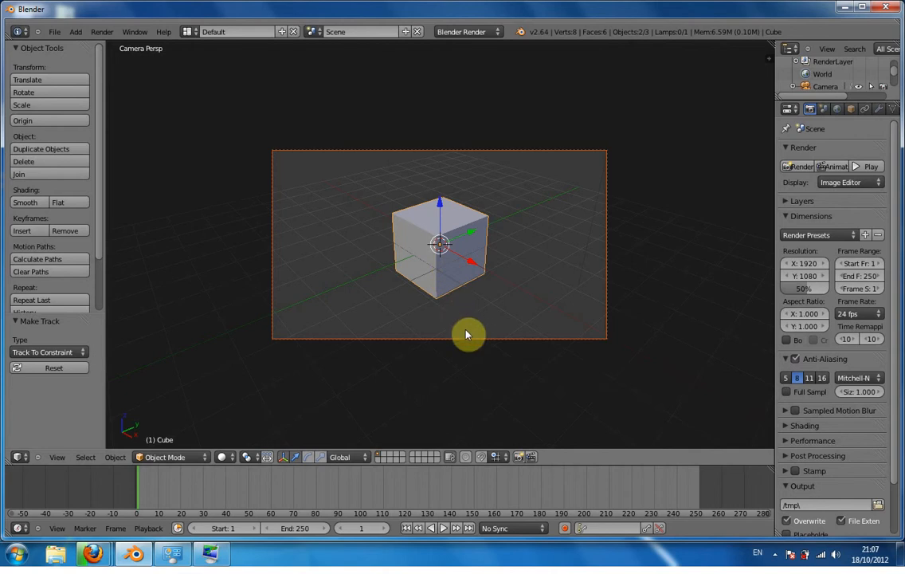
- Try a free move of the cube alone to test the camera tracking
right_click(441, 245)
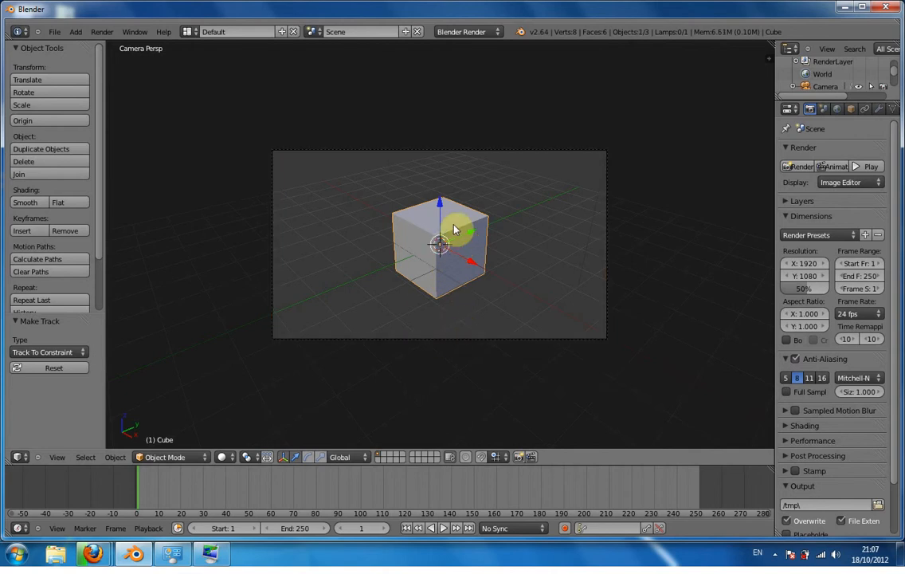
key("g")
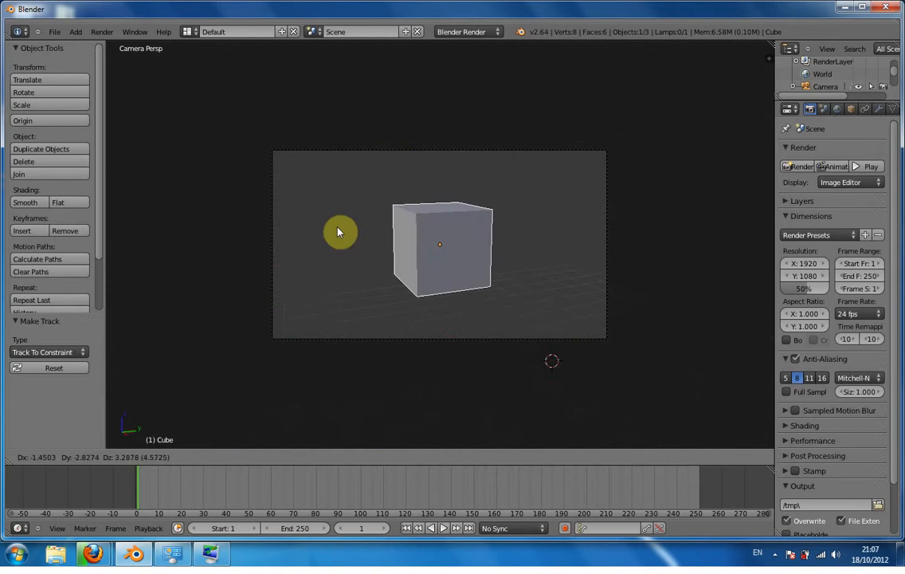
left_click(463, 182)
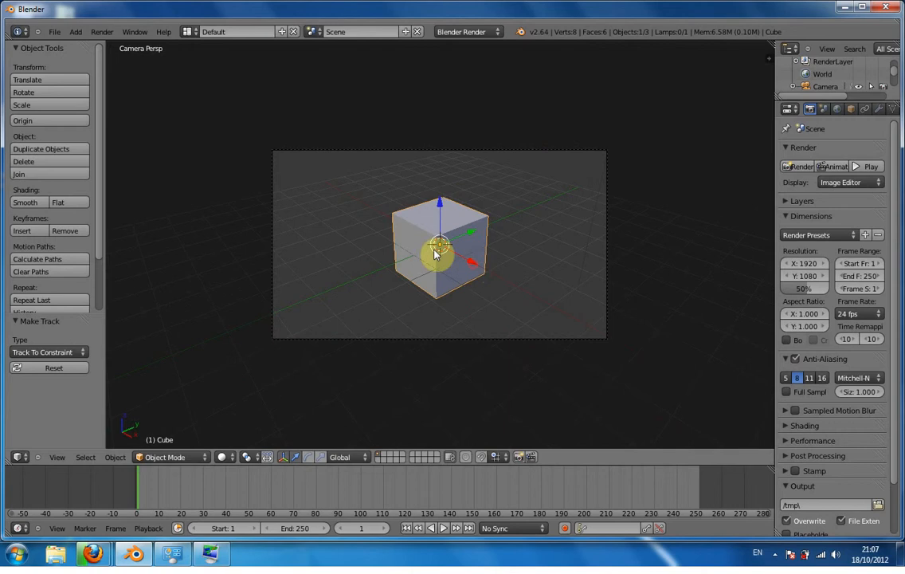
- Move the cube along separate axes, including about 3.198 units upward along Z
key("g")
key("x")
left_click(350, 209)
left_click_drag(475, 246, 605, 204)
mouse_move(440, 206)
left_mouse_down()
mouse_move(438, 168)
mouse_move(444, 216)
left_mouse_up()
- Test free moves of the cube, cancelling each, and inspect the tracked cube and camera from outside the camera view
key("g")
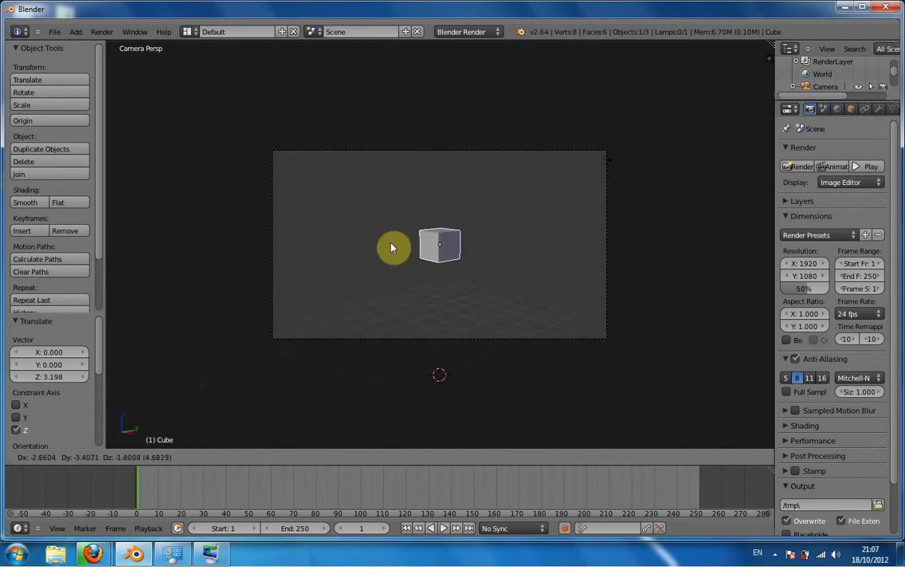
right_click(454, 243)
key("g")
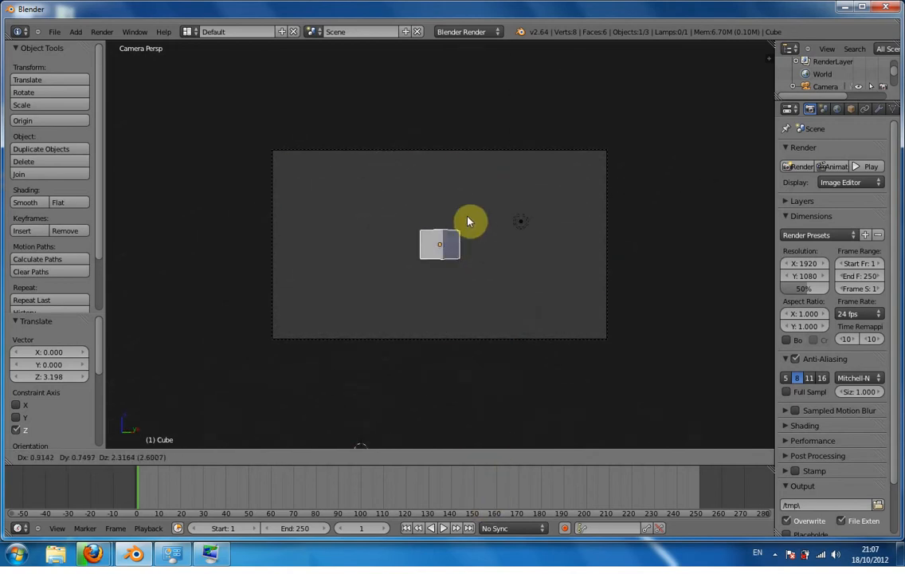
right_click(470, 240)
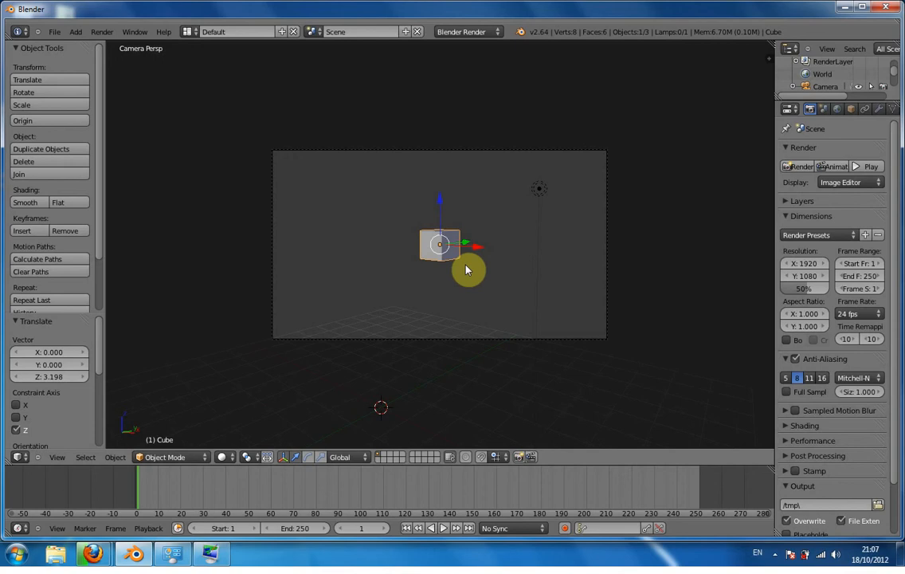
middle_click_drag(467, 270, 314, 303)
scroll(312, 305, "up", 2)
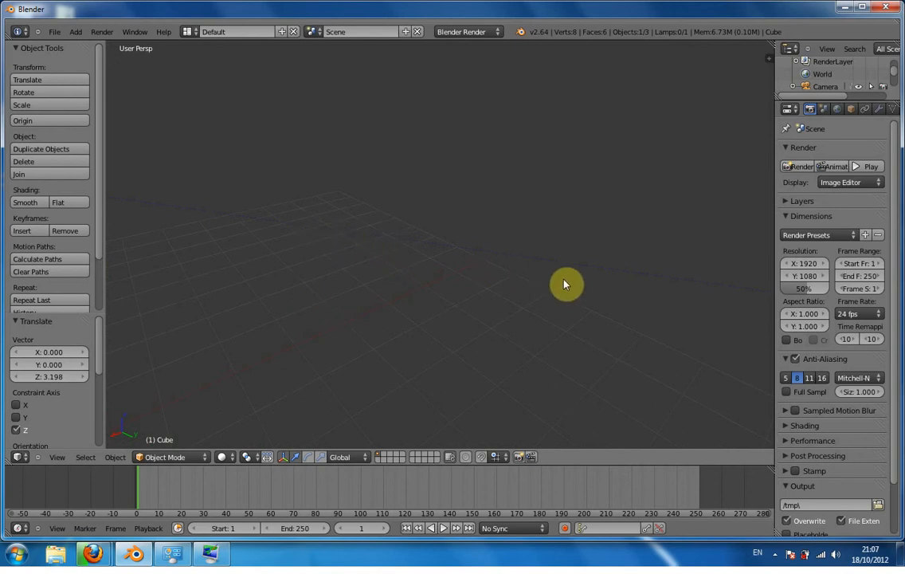
scroll(341, 210, "down", 5)
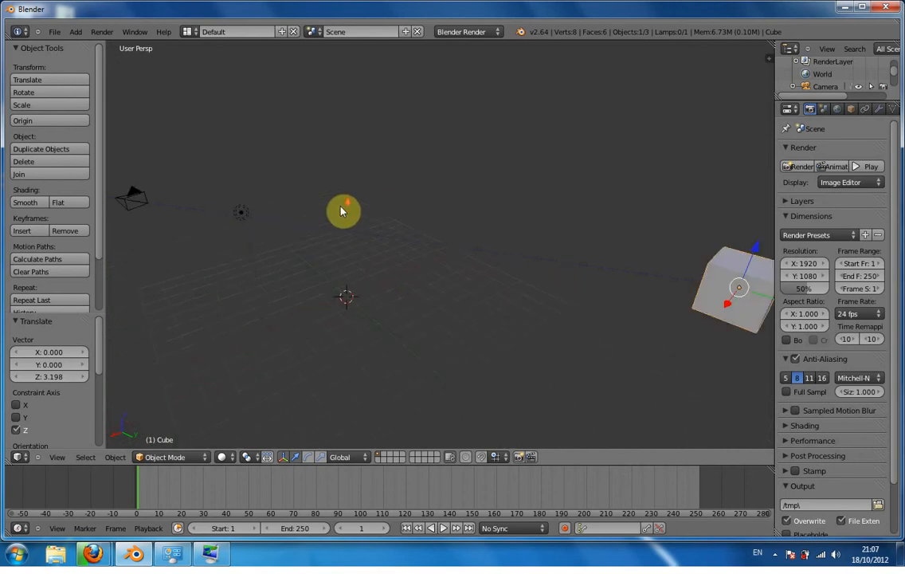
key("KP_0")
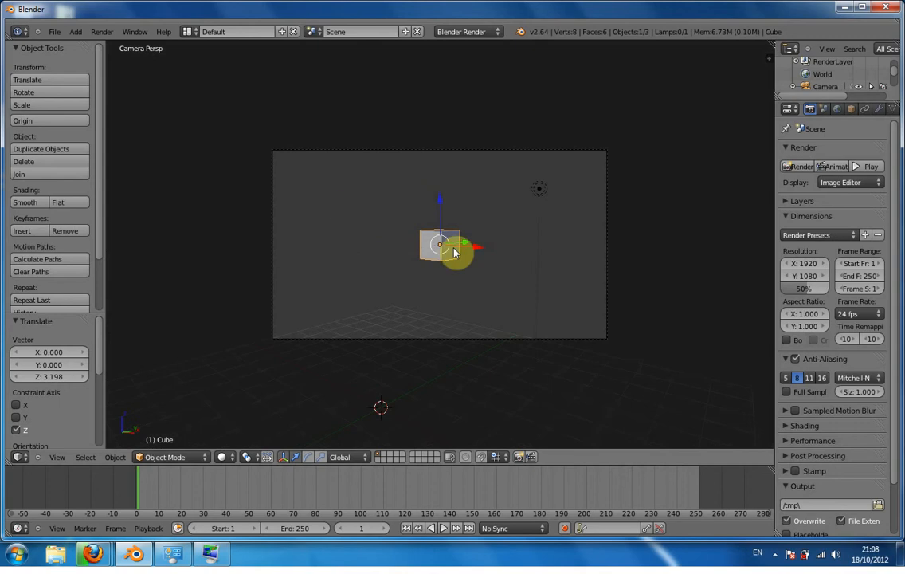
- Undo the cube moves and the Track To constraint, back to the original camera framing
key("ctrl+z")
key("ctrl+z")
key("ctrl+z")
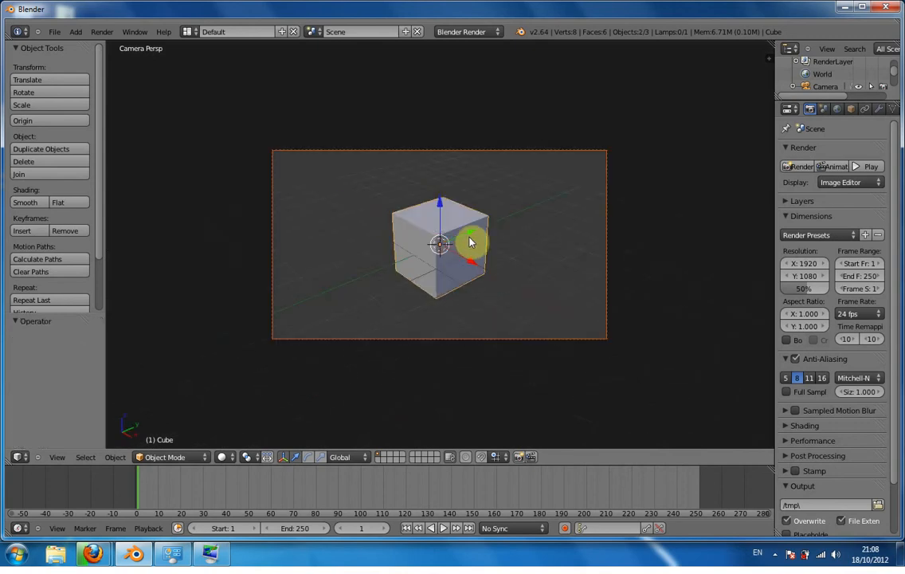
key("ctrl+z")
key("ctrl+z")
key("ctrl+z")
key("ctrl+z")
key("ctrl+z")
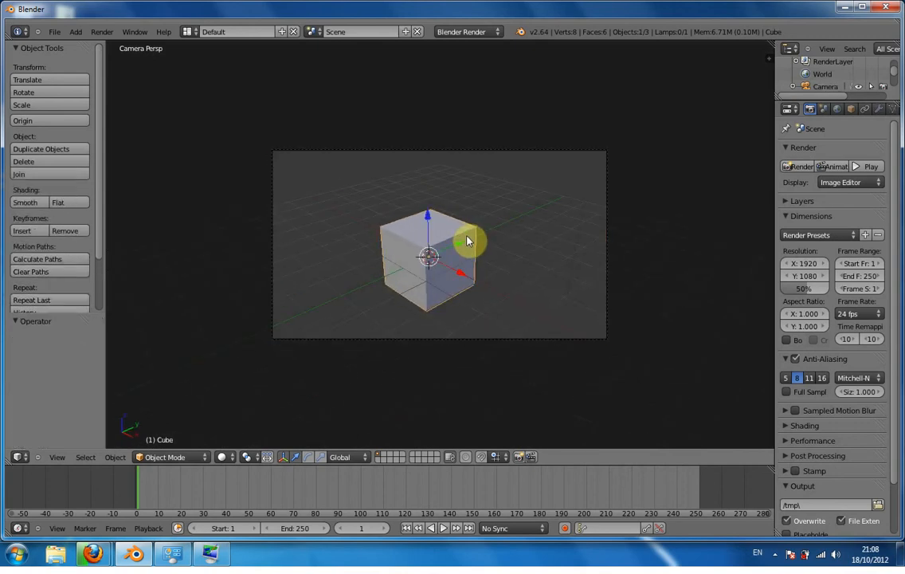
- Open the System section of the user preferences and place its window below the cube, keeping the solid OpenGL lights in view
left_click(55, 33)
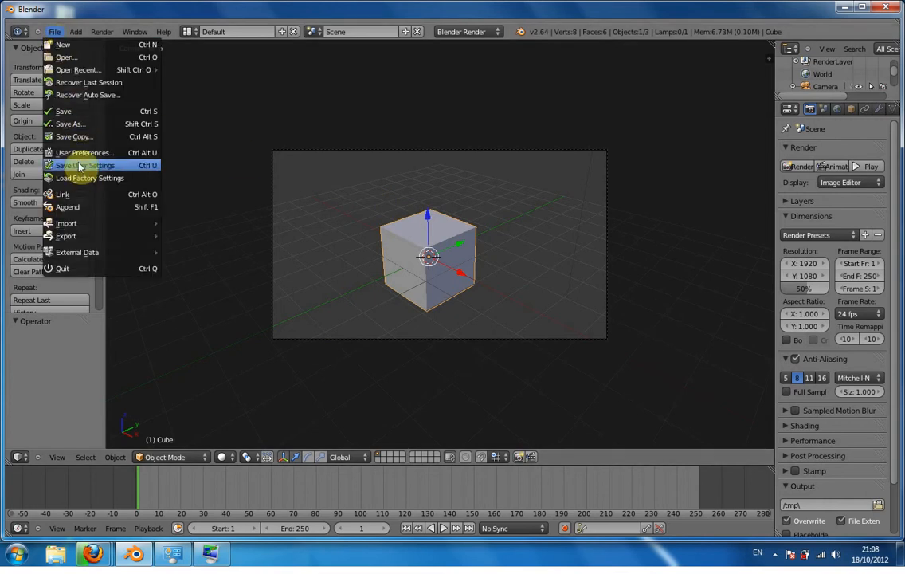
left_click(100, 157)
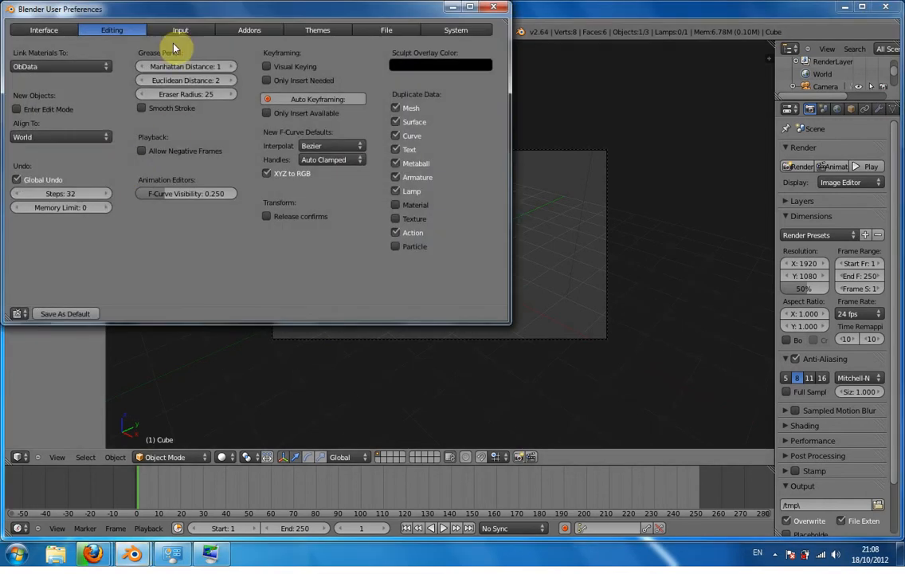
left_click_drag(179, 14, 296, 89)
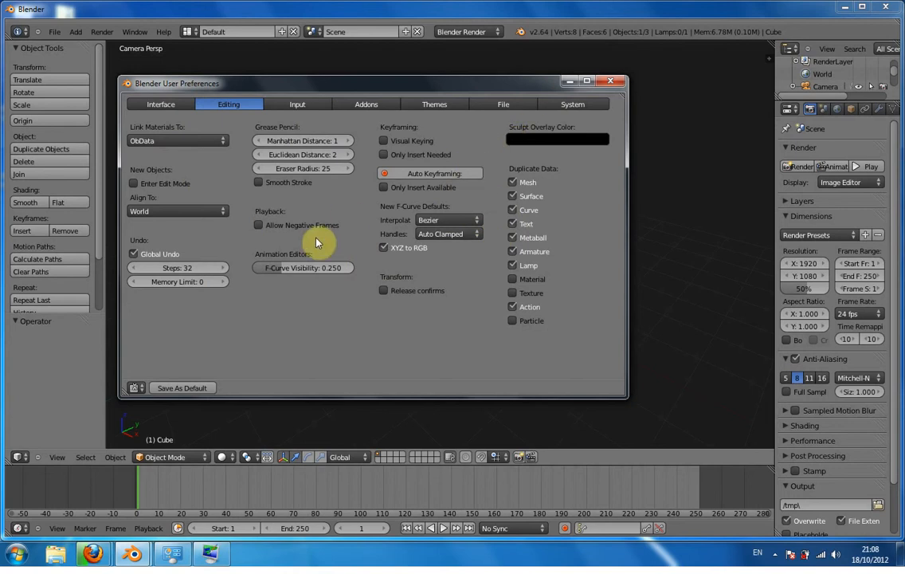
left_click(587, 105)
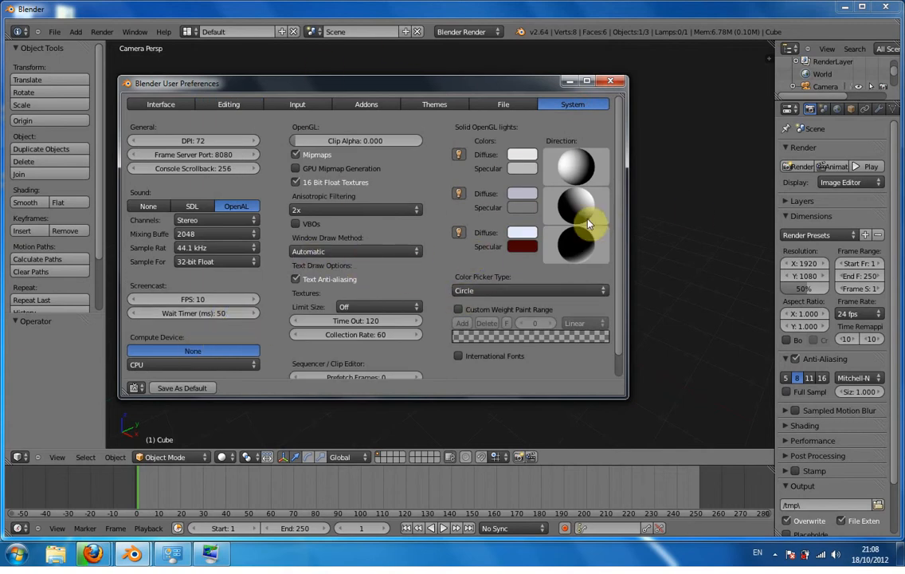
scroll(623, 231, "down", 1)
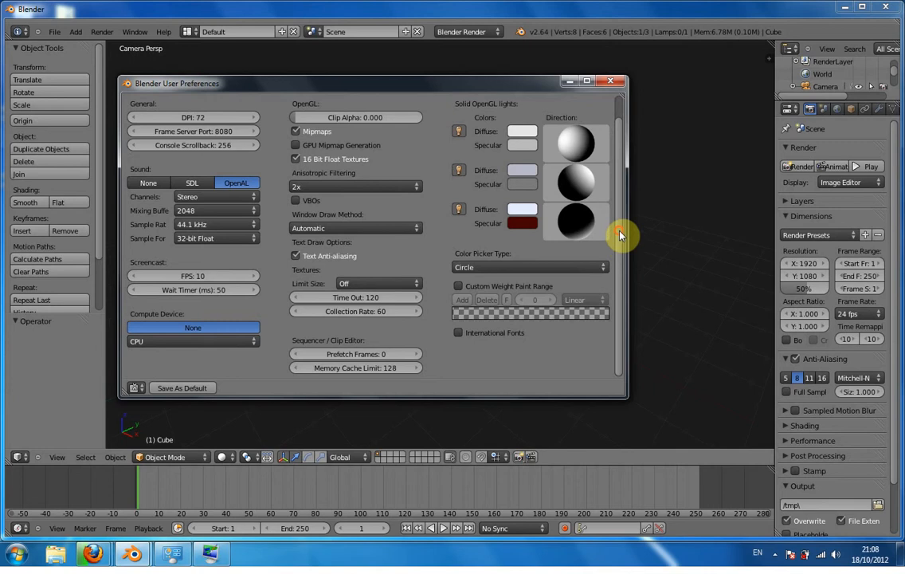
left_click_drag(396, 78, 609, 335)
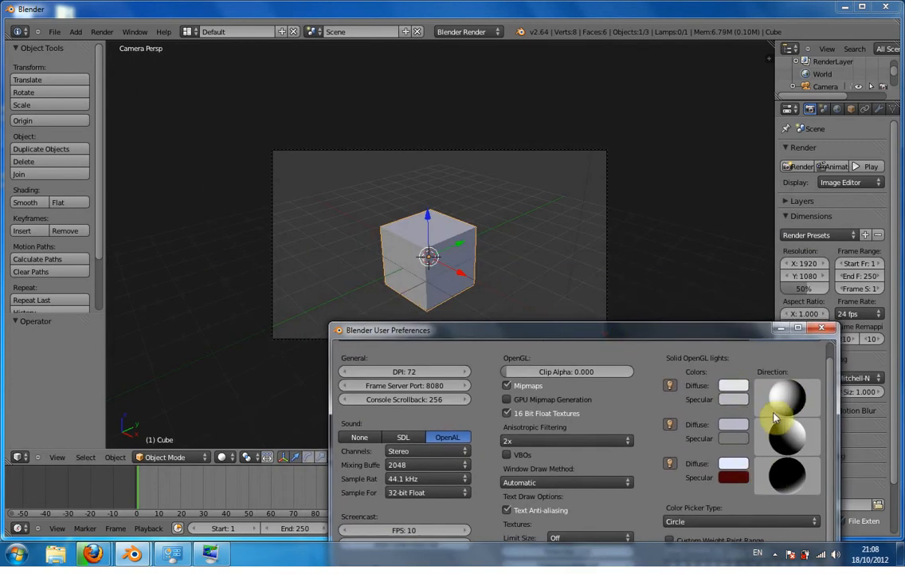
left_click_drag(781, 457, 662, 409)
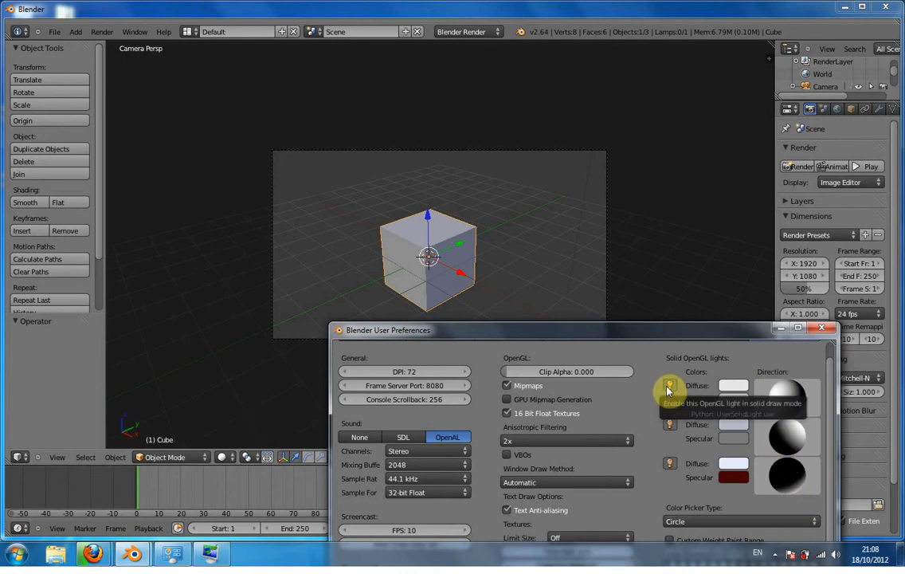
- Switch the first solid OpenGL light off and on again twice to compare the cube's shading
left_click(668, 389)
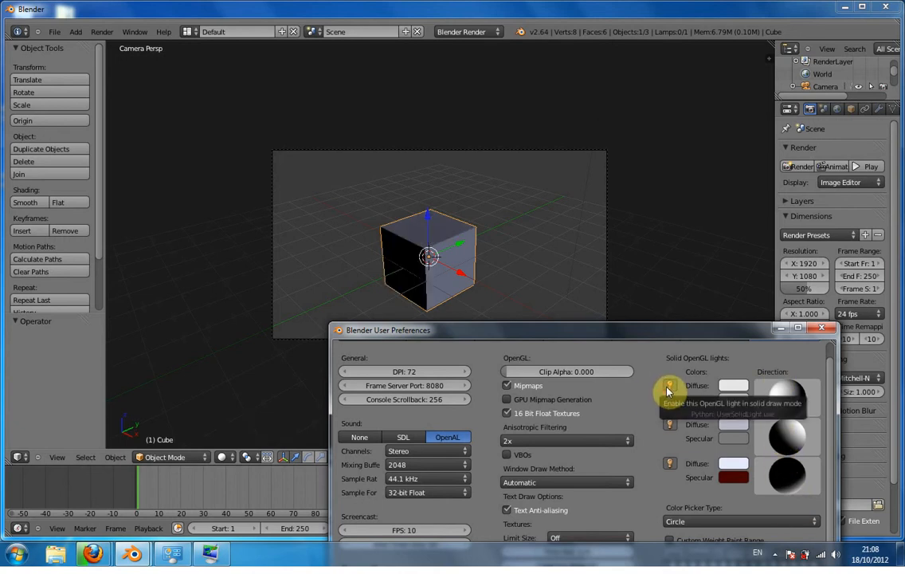
left_click(669, 389)
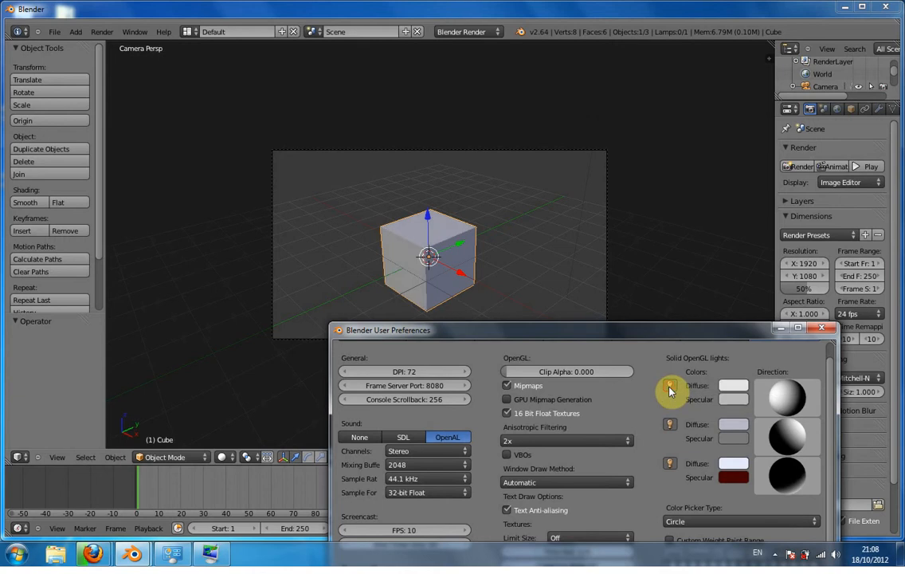
left_click(670, 389)
left_click(669, 389)
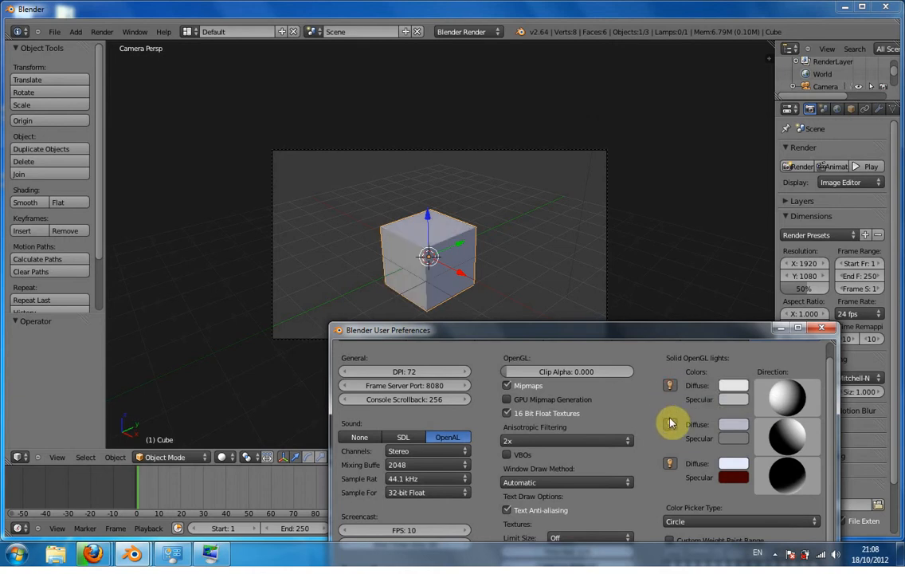
- Switch the second solid OpenGL light off, check the cube's shading from another angle and in camera view, and switch the light back on
left_click(670, 426)
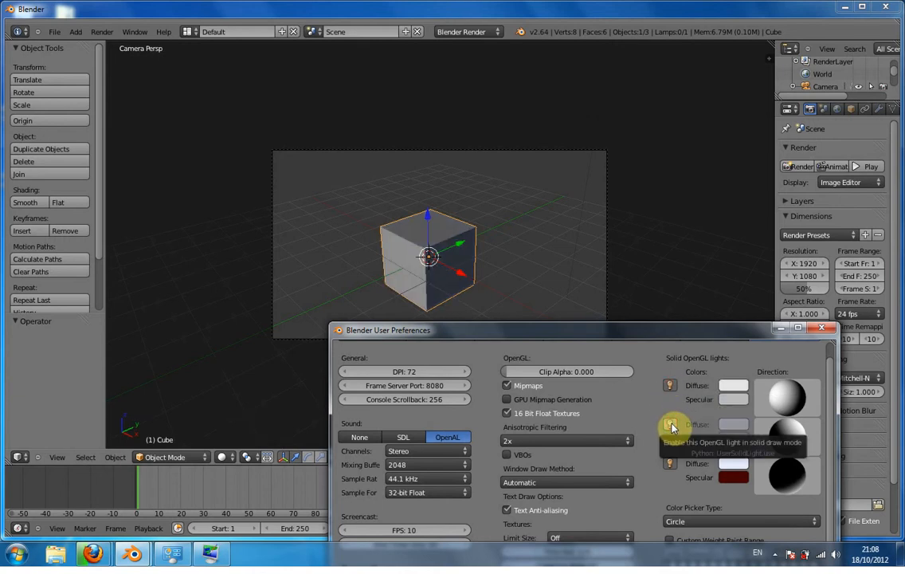
middle_click_drag(371, 247, 340, 169)
key("KP_0")
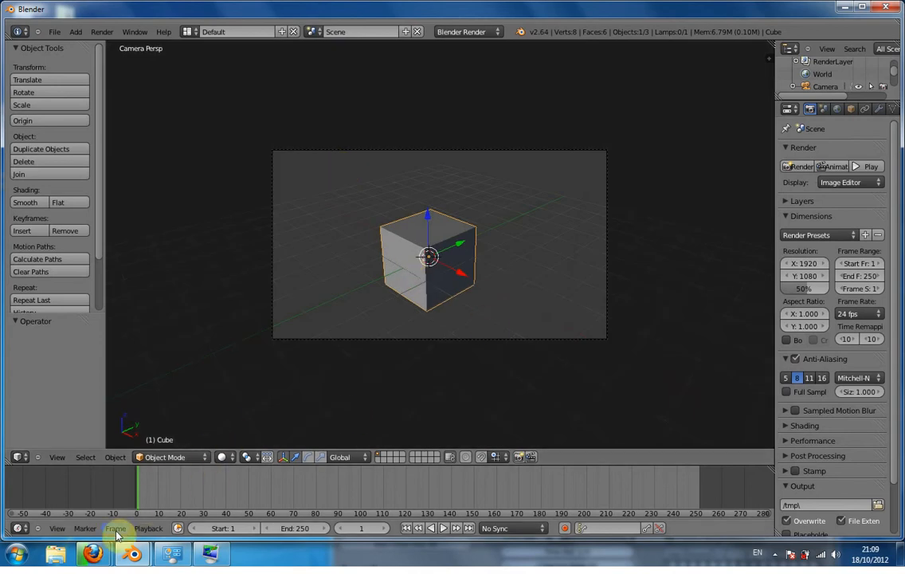
mouse_move(137, 555)
left_click(216, 487)
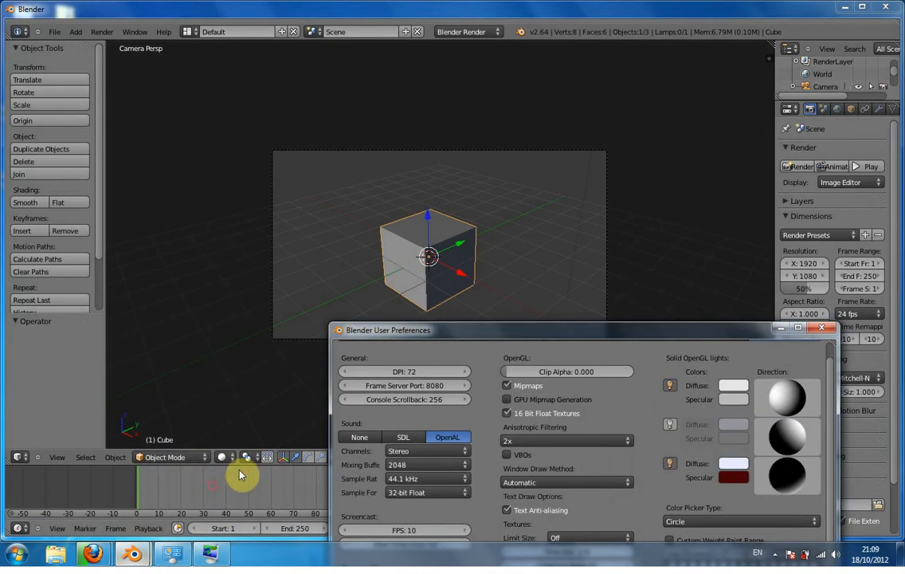
left_click_drag(666, 337, 688, 241)
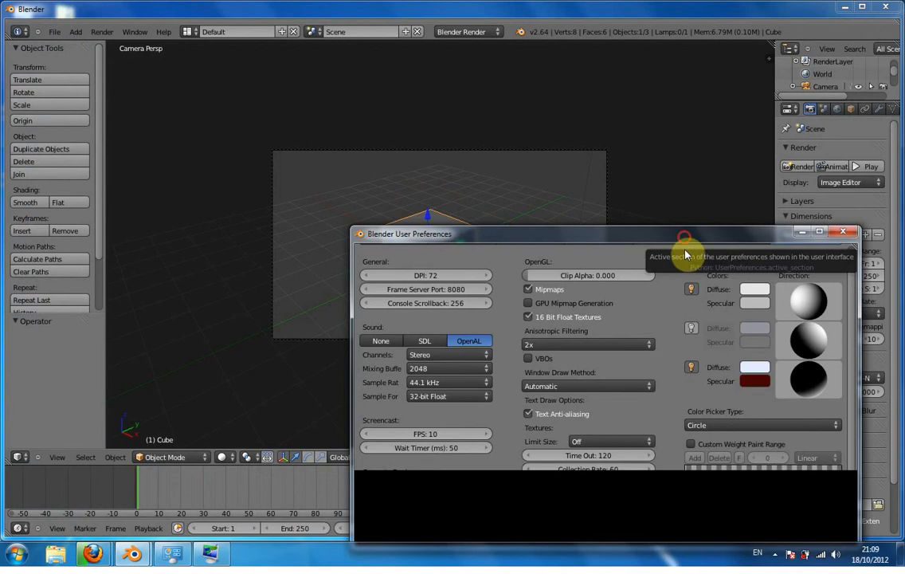
left_click(692, 329)
- Compare the cube's shading by toggling the third and second solid OpenGL lights off and back on, and switching the first one off
left_click(691, 367)
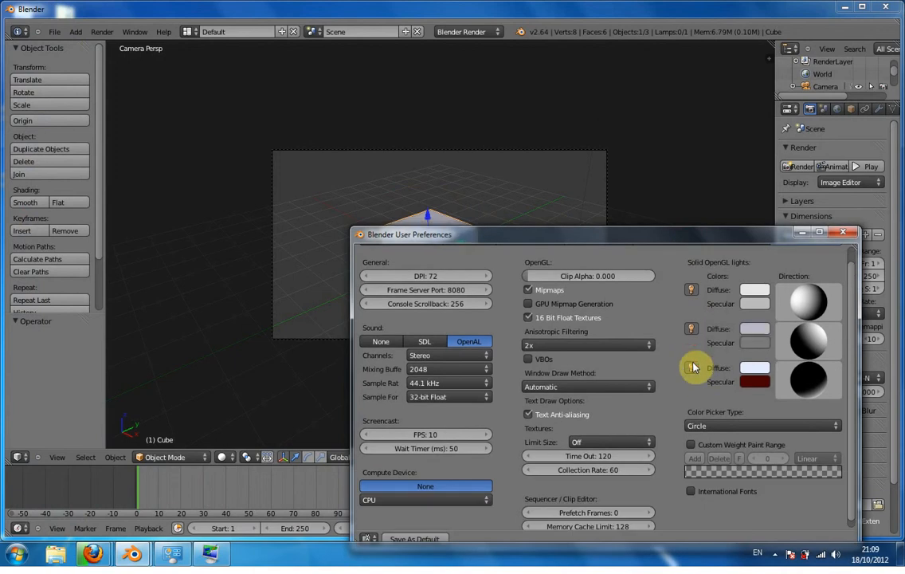
left_click_drag(635, 239, 626, 334)
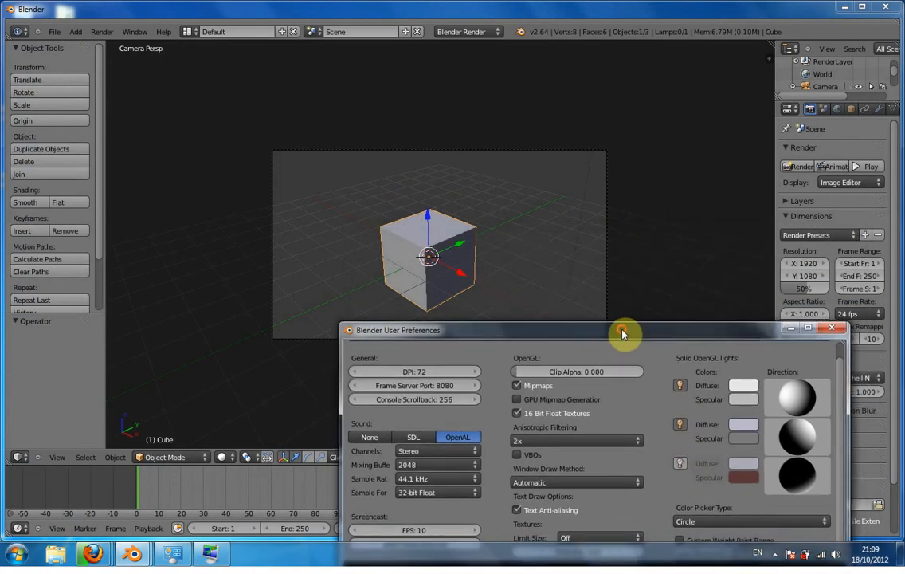
left_click(679, 463)
left_click(679, 463)
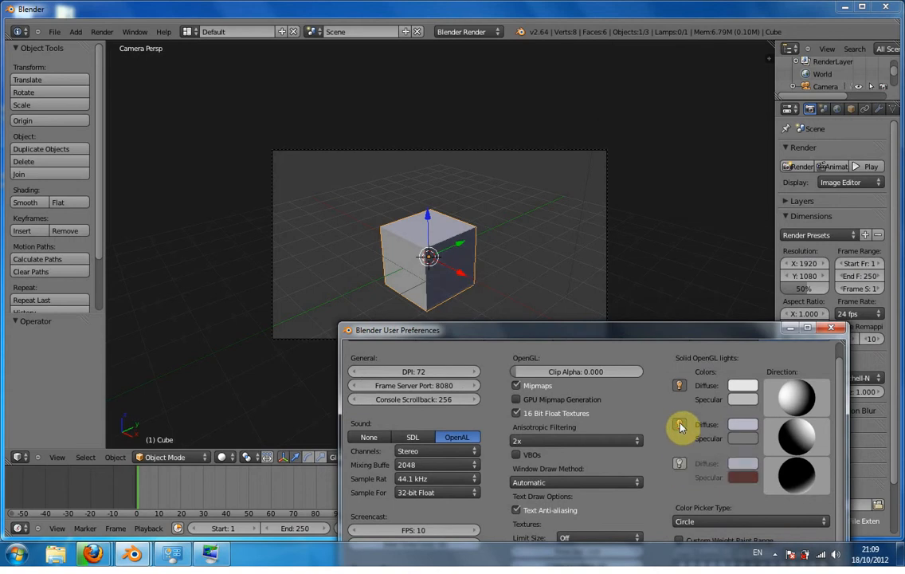
left_click(679, 425)
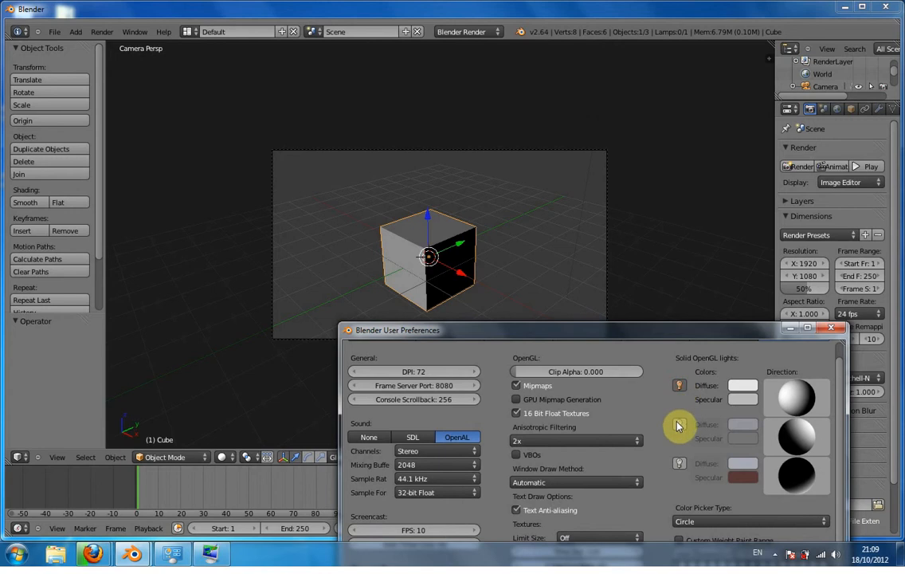
left_click(679, 425)
left_click(681, 463)
left_click(680, 462)
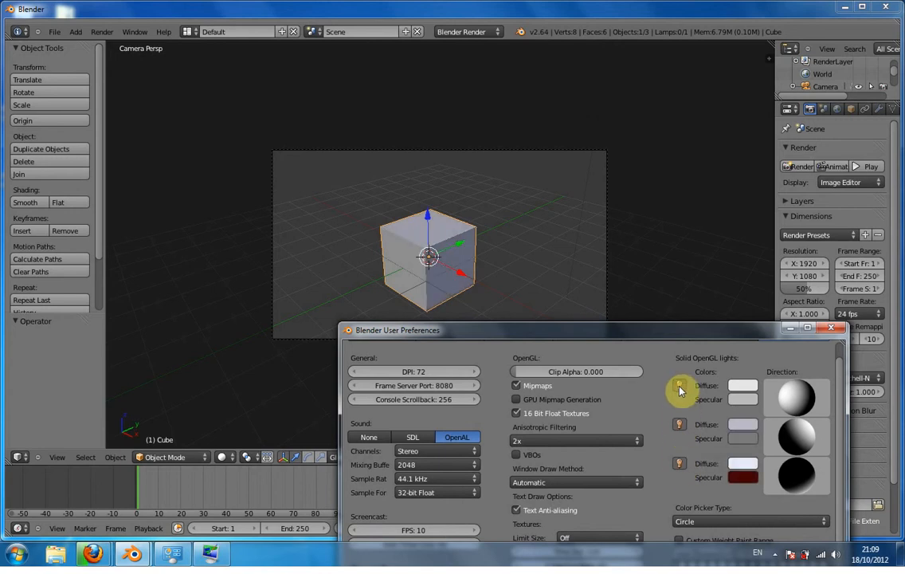
left_click(679, 388)
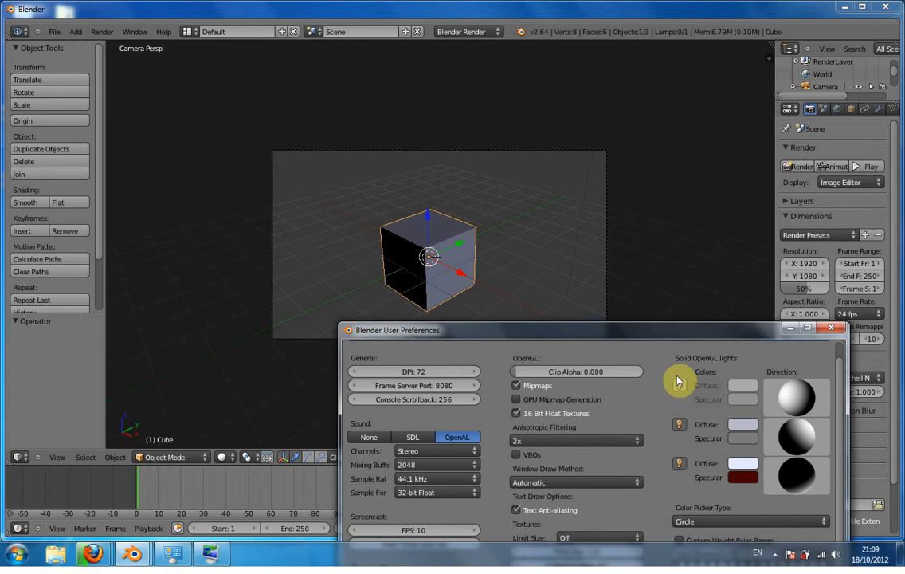
- Move the preferences window up to reveal the full System section and check the available compute devices, keeping CPU selected
left_click_drag(635, 332, 656, 213)
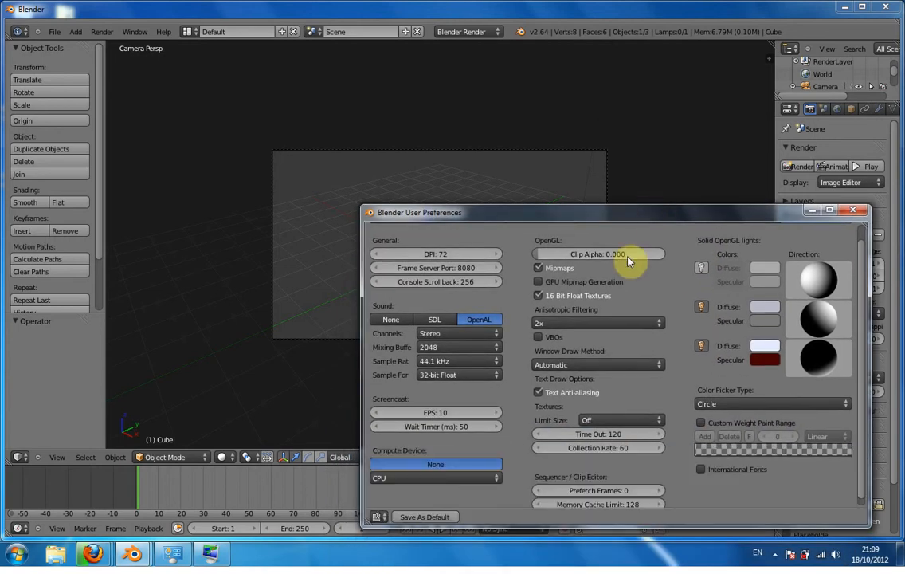
left_click(435, 477)
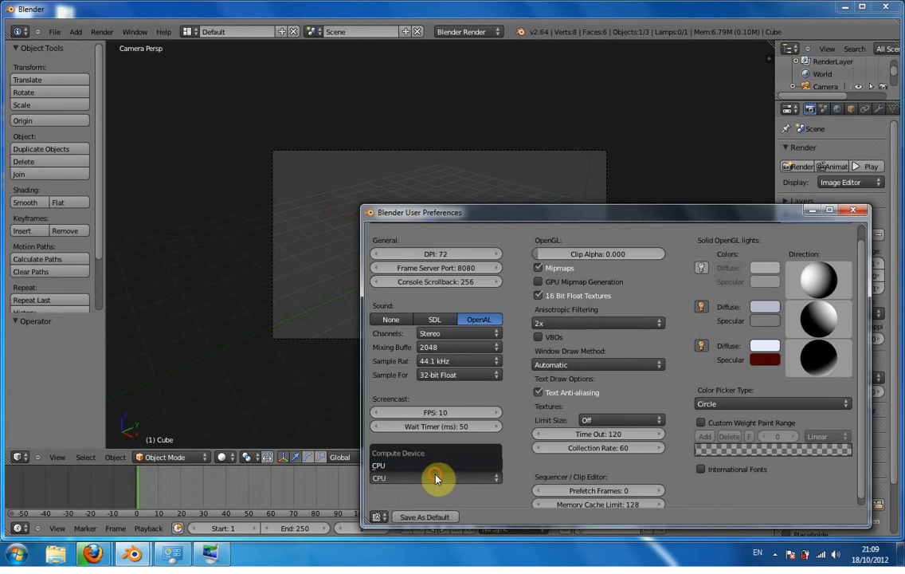
left_click(429, 465)
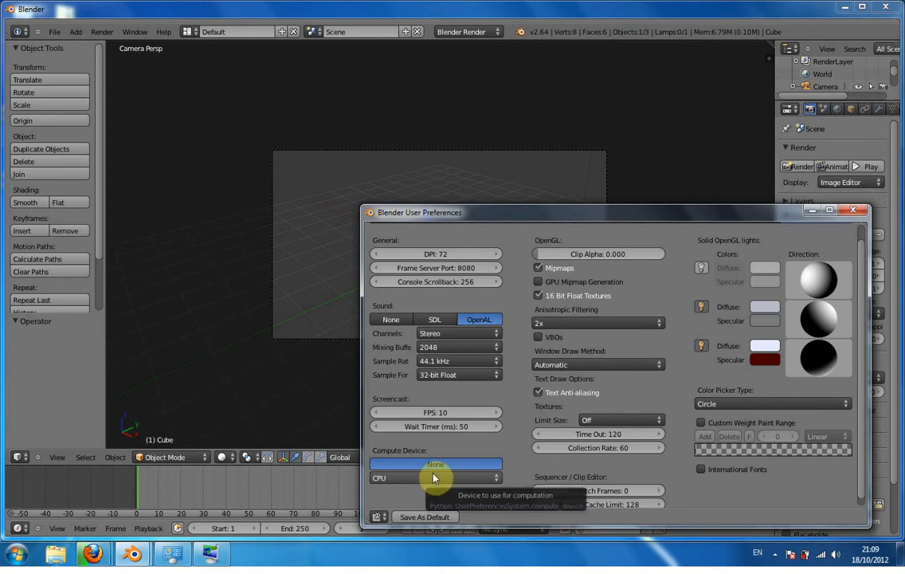
left_click(430, 478)
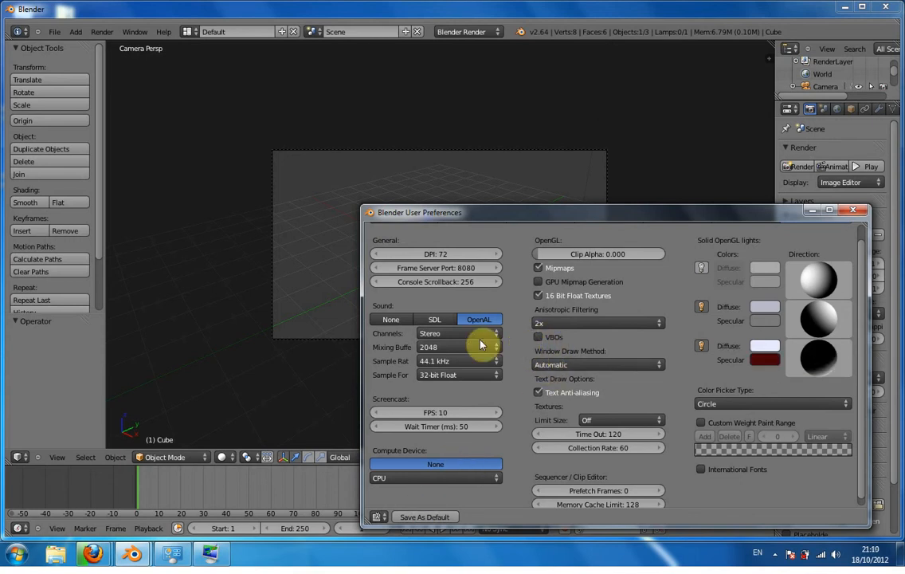
left_click(418, 478)
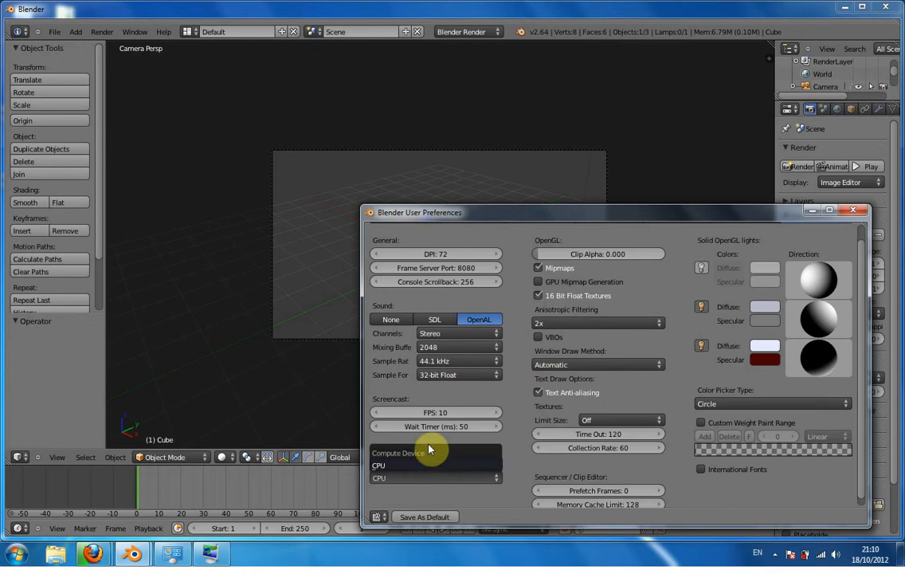
left_click(418, 473)
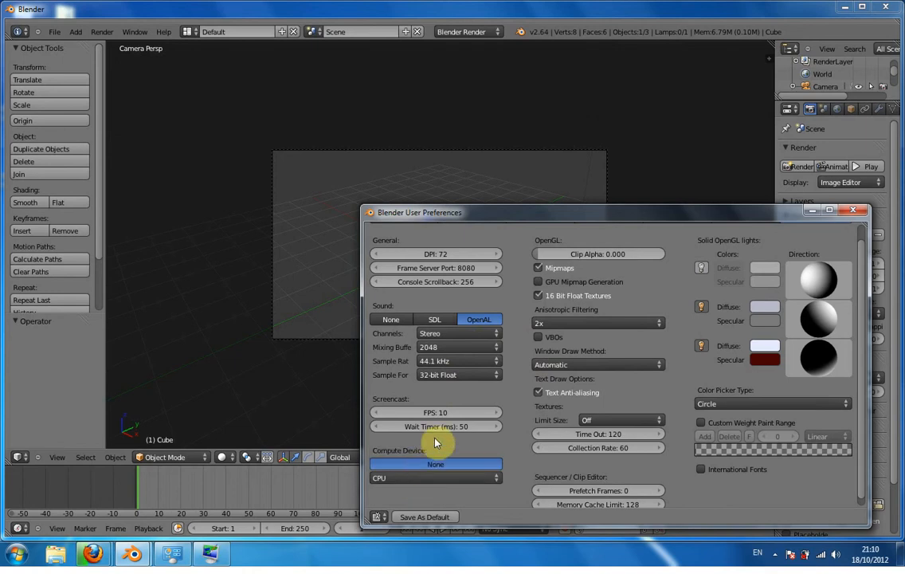
- Enable VBOs in the OpenGL settings and toggle the second solid OpenGL light off and on again
left_click(540, 339)
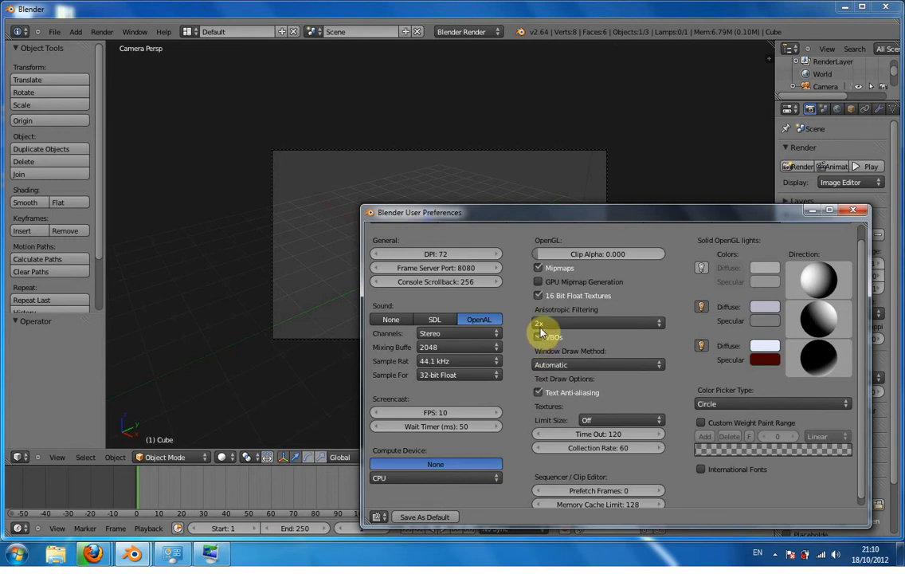
left_click(701, 307)
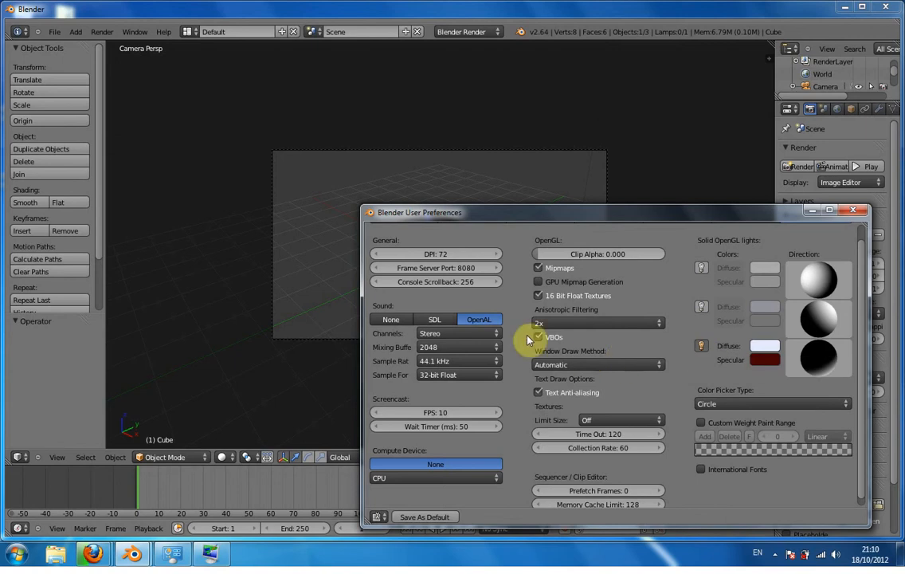
left_click(701, 308)
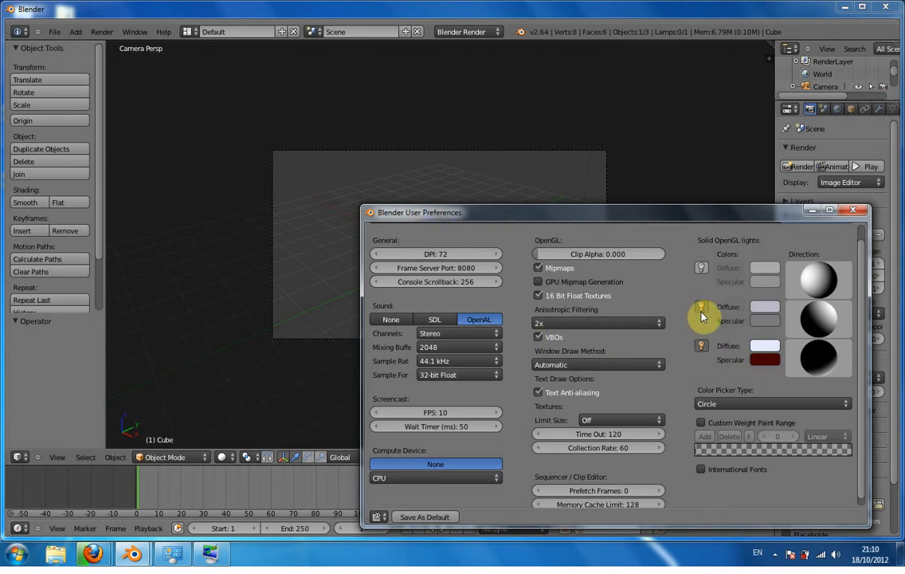
left_click(538, 338)
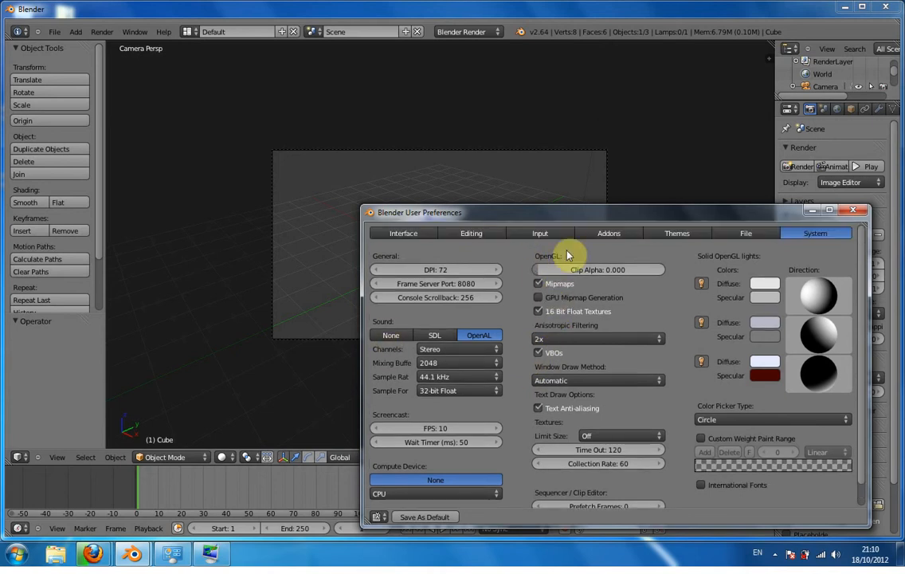
- Set the Fonts file path in the File preferences to C:\Windows\Fonts\
left_click(752, 236)
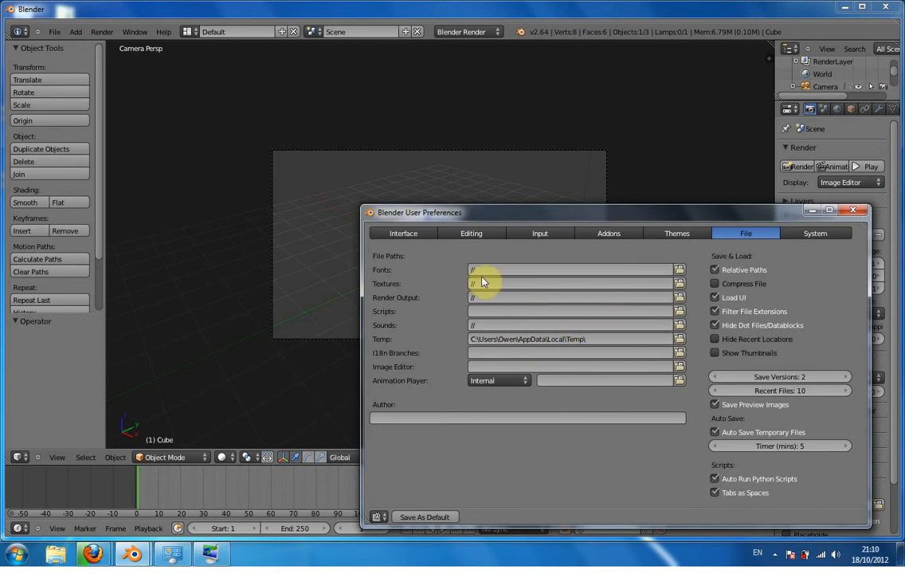
left_click(679, 270)
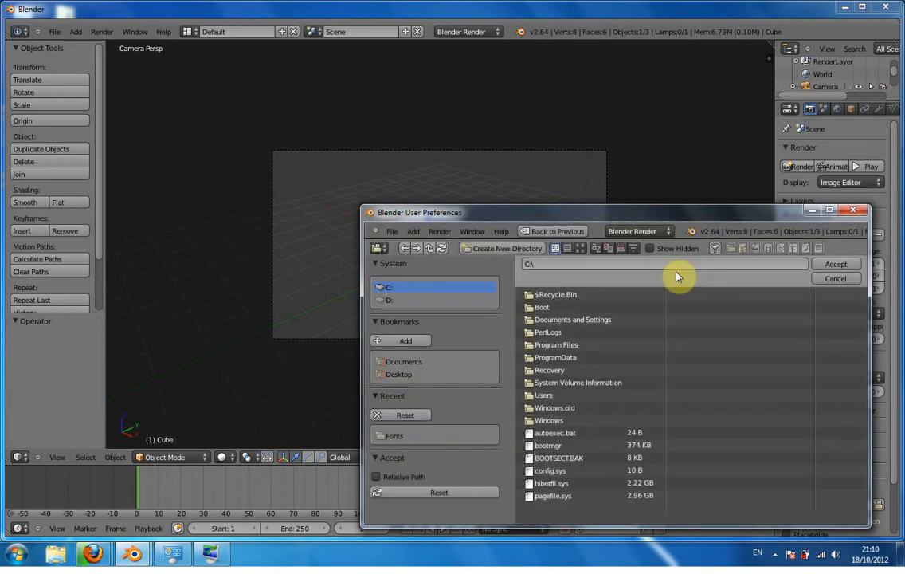
left_click(537, 420)
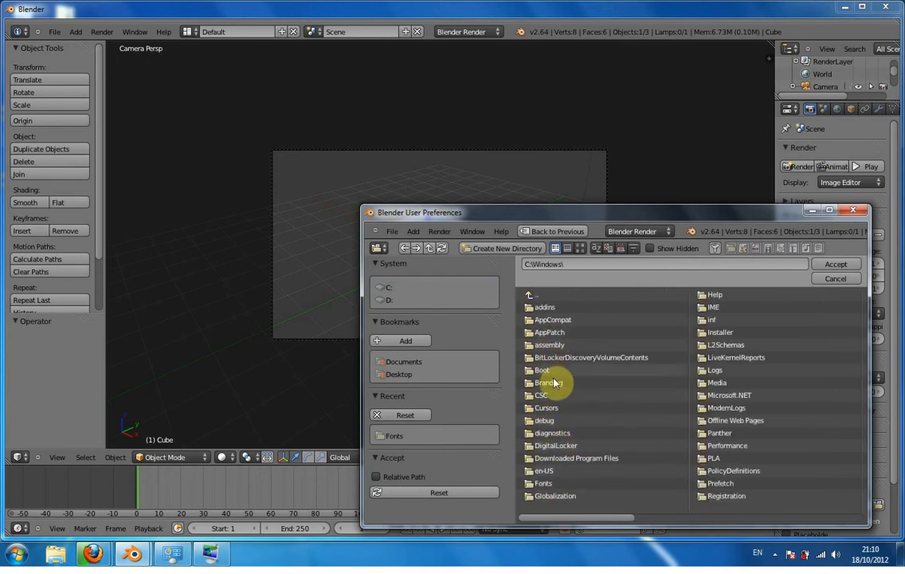
left_click(542, 483)
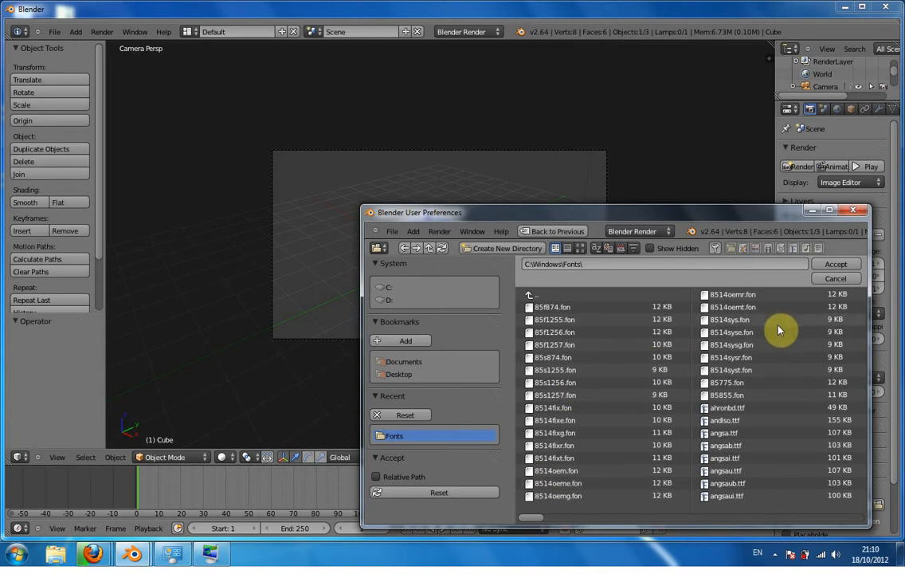
left_click(843, 265)
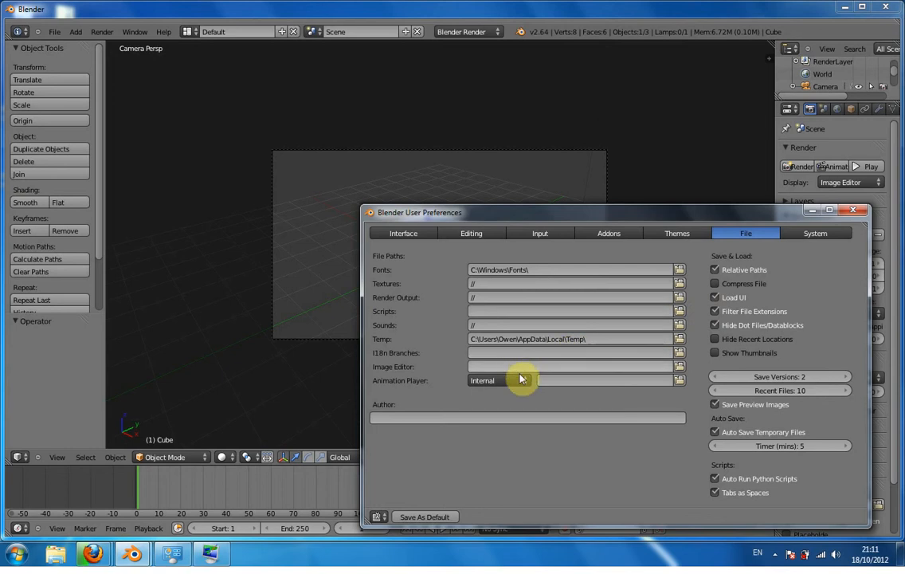
- Change the Inner colour of the Radio Buttons in the User Interface theme to dark purple
left_click(668, 236)
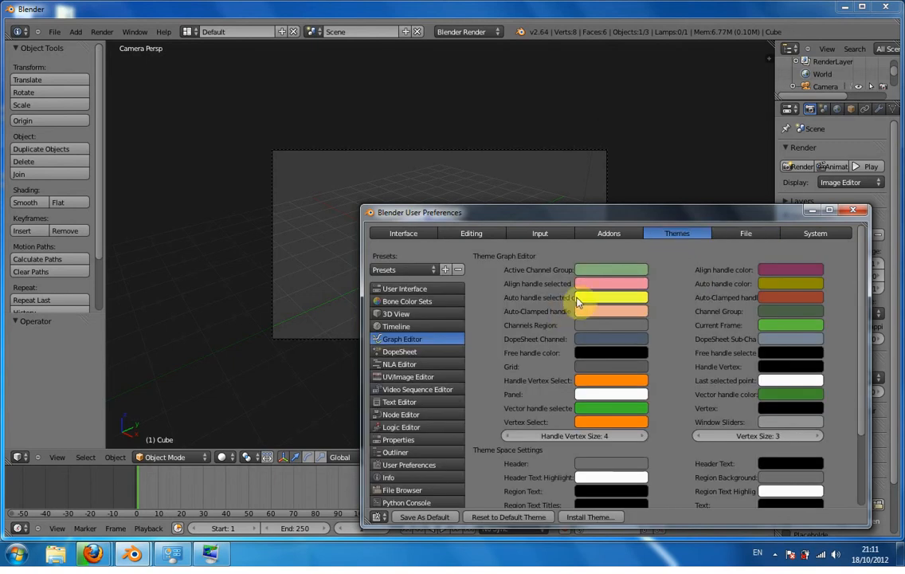
left_click_drag(659, 216, 446, 103)
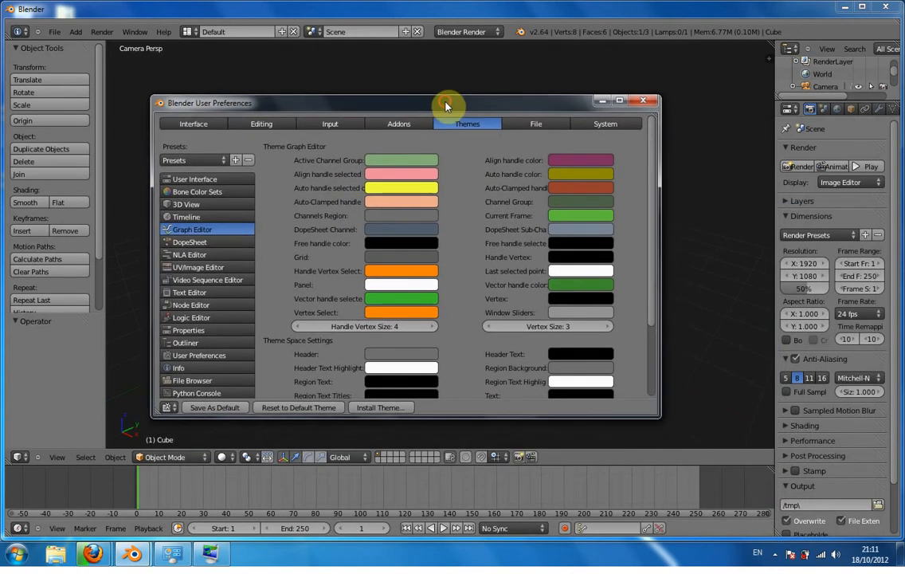
left_click(200, 181)
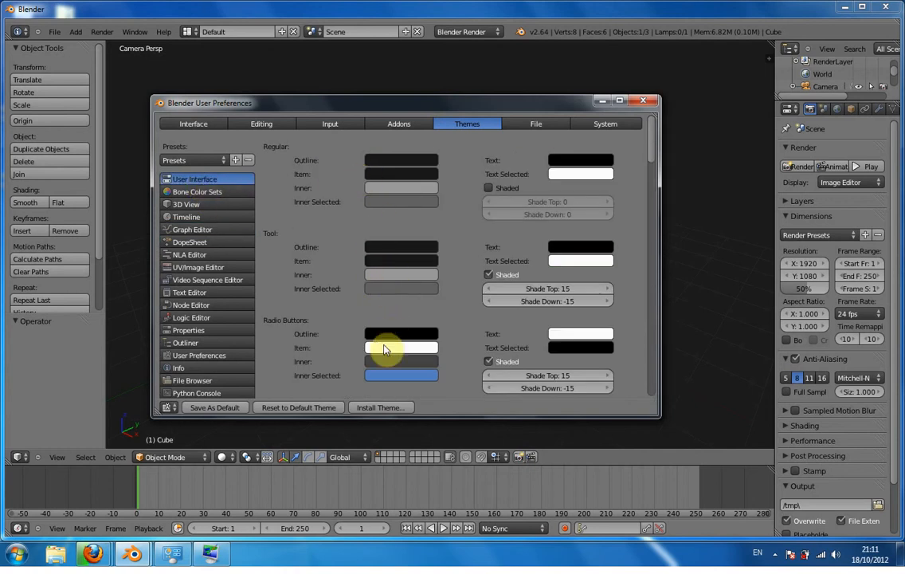
left_click(381, 364)
left_click(392, 364)
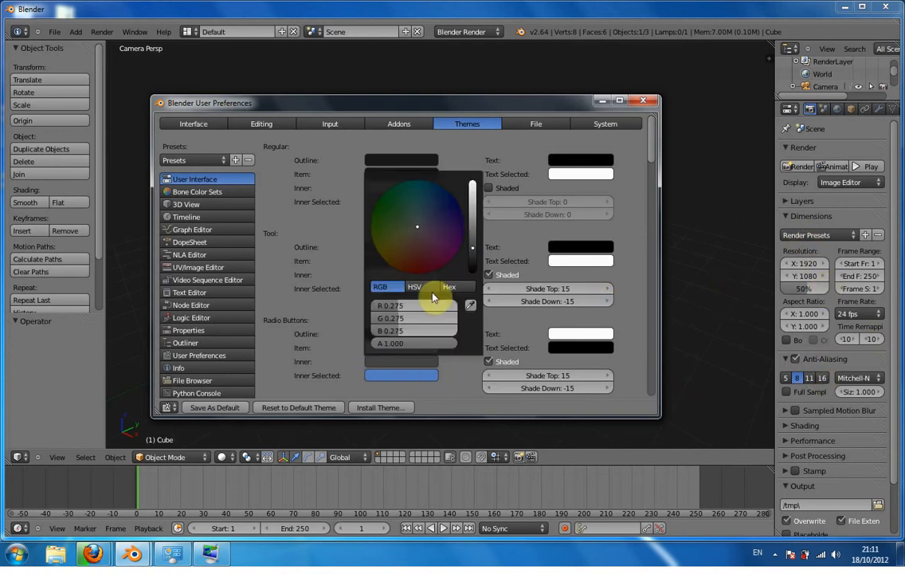
left_click_drag(441, 211, 438, 244)
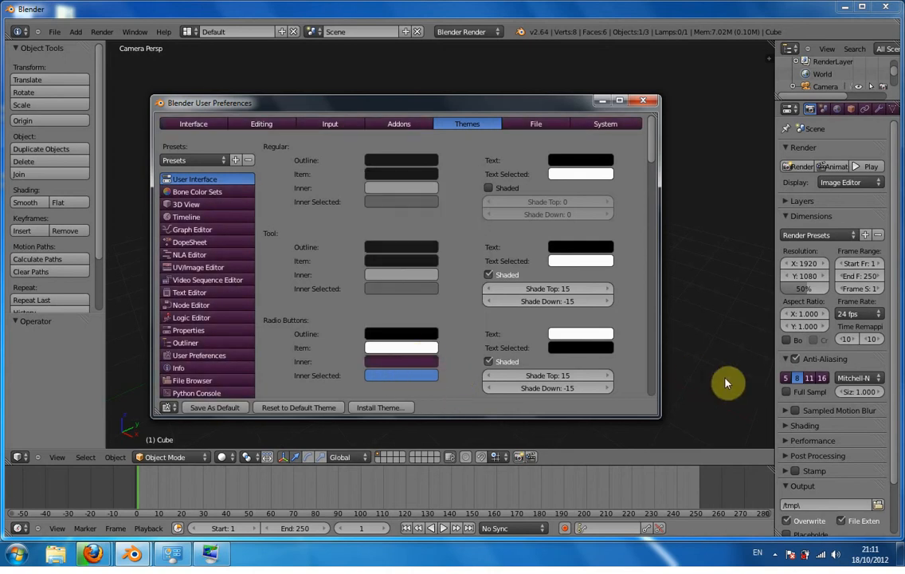
- Change the Inner Selected colour of the Radio Buttons to pink
left_click(434, 378)
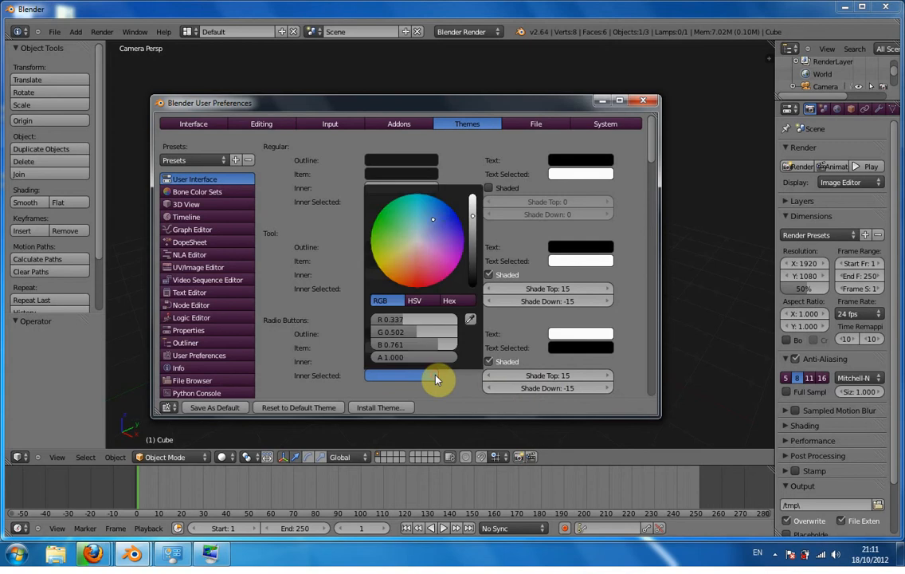
left_click(428, 246)
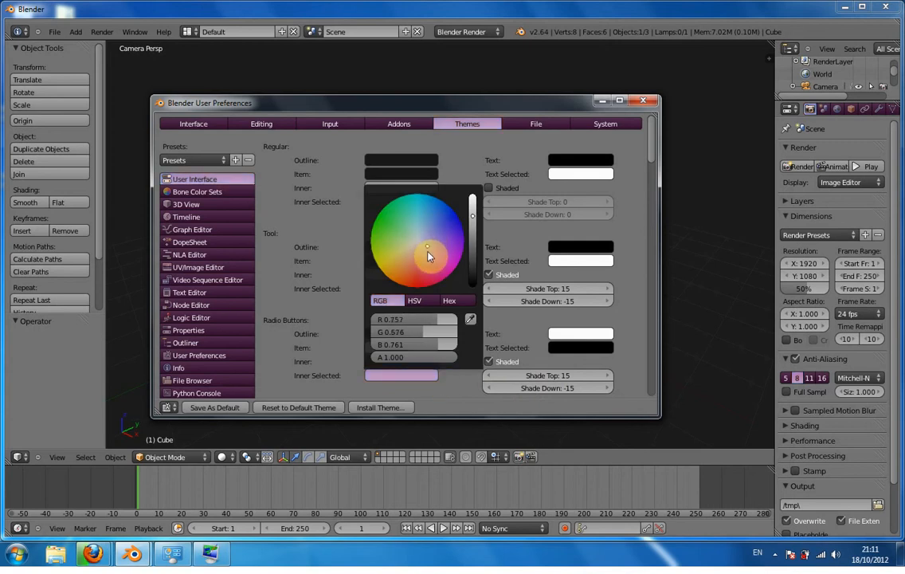
left_click(430, 255)
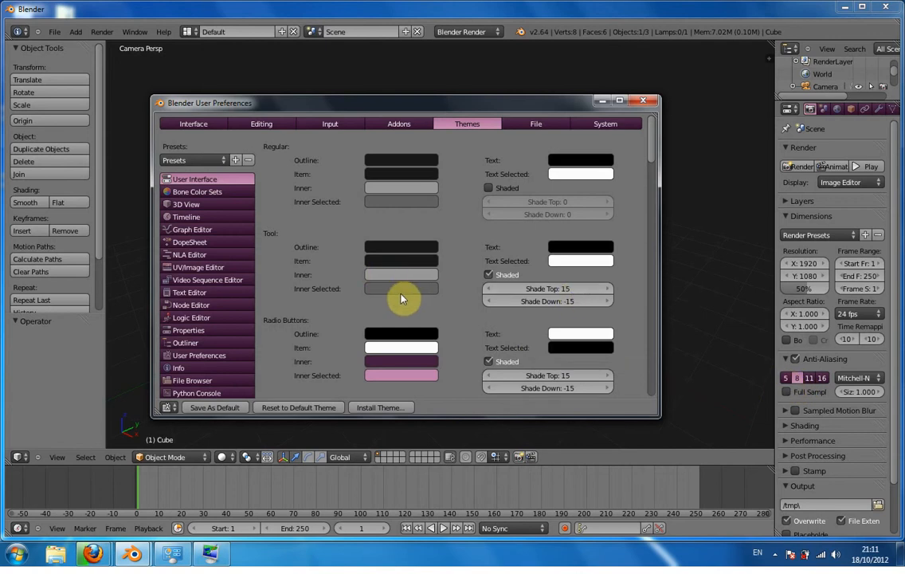
- Set the Item colour of the Regular widgets in the User Interface theme to reddish brown
left_click(401, 175)
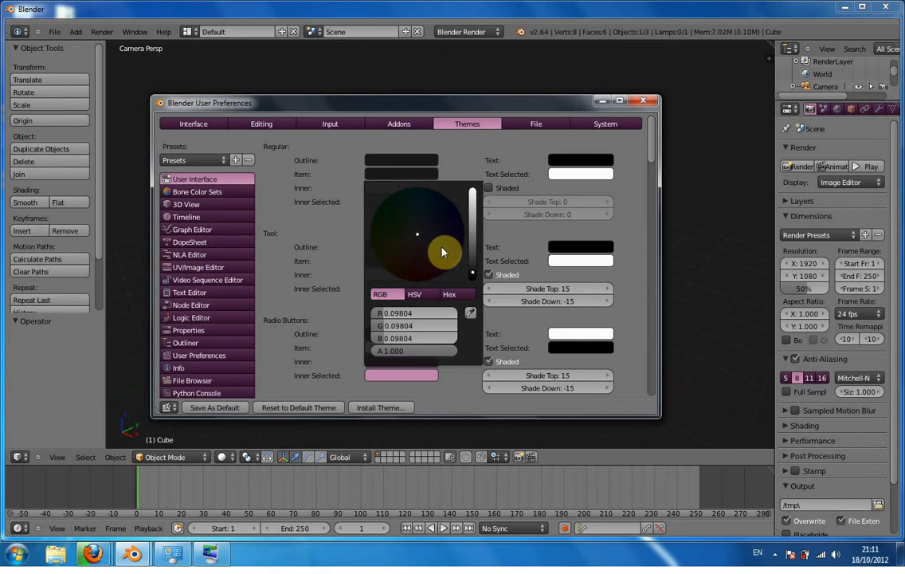
left_click(439, 219)
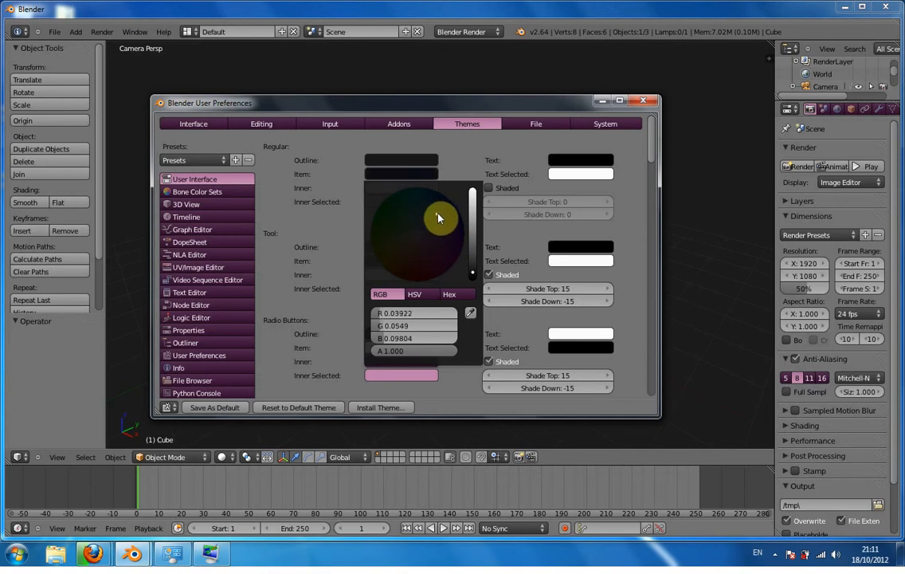
left_click_drag(438, 219, 418, 261)
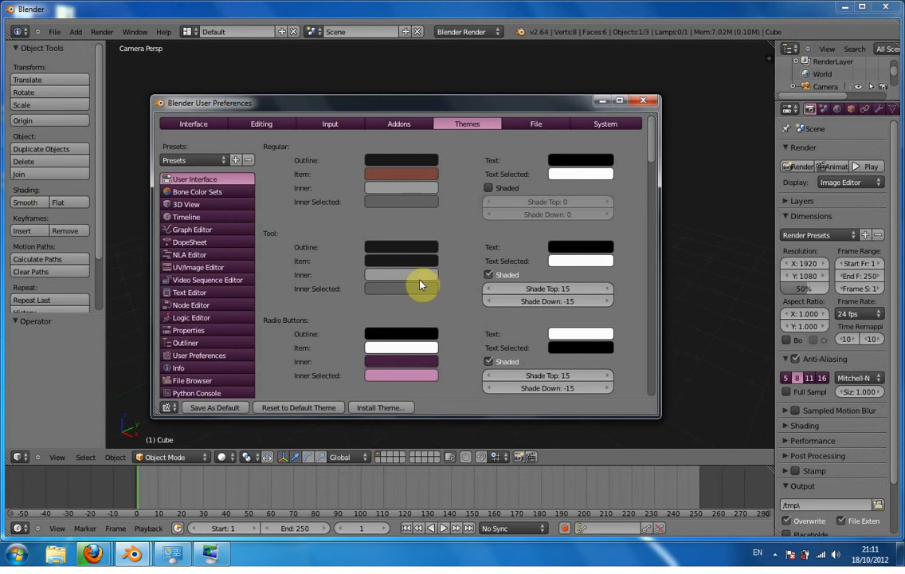
- Set the Regular widgets' Text colour to muted red and their Text Selected colour to light grey
left_click(573, 163)
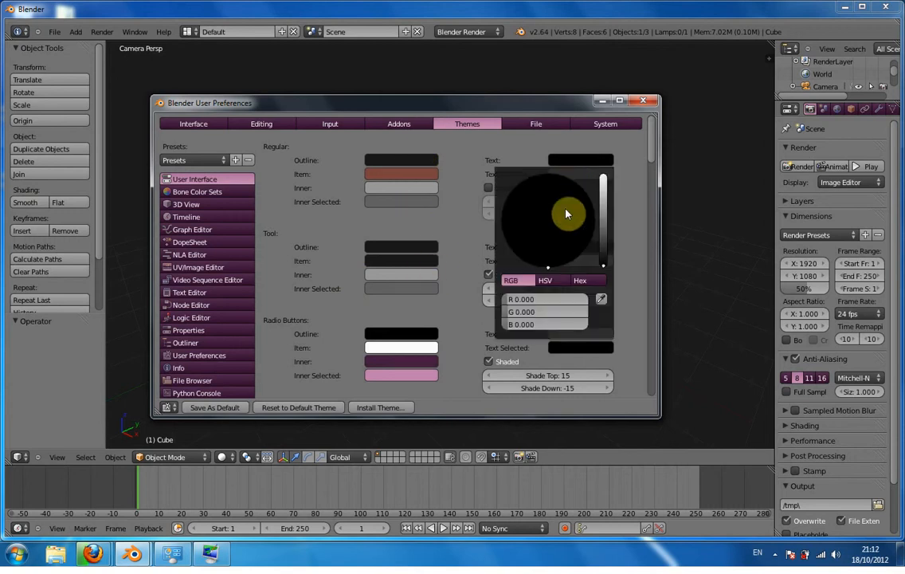
left_click(605, 175)
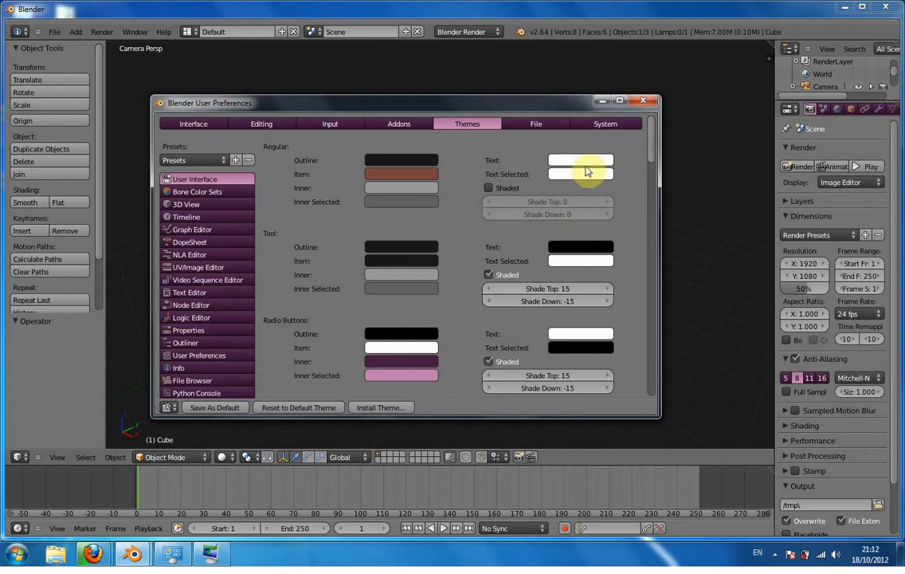
left_click(588, 172)
left_click_drag(605, 188, 604, 205)
left_click_drag(550, 226, 556, 248)
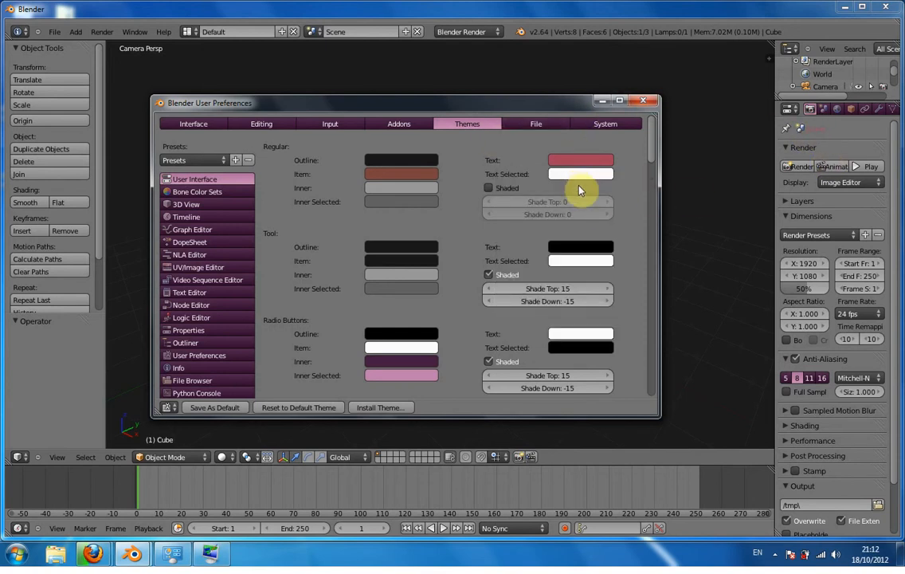
left_click(581, 173)
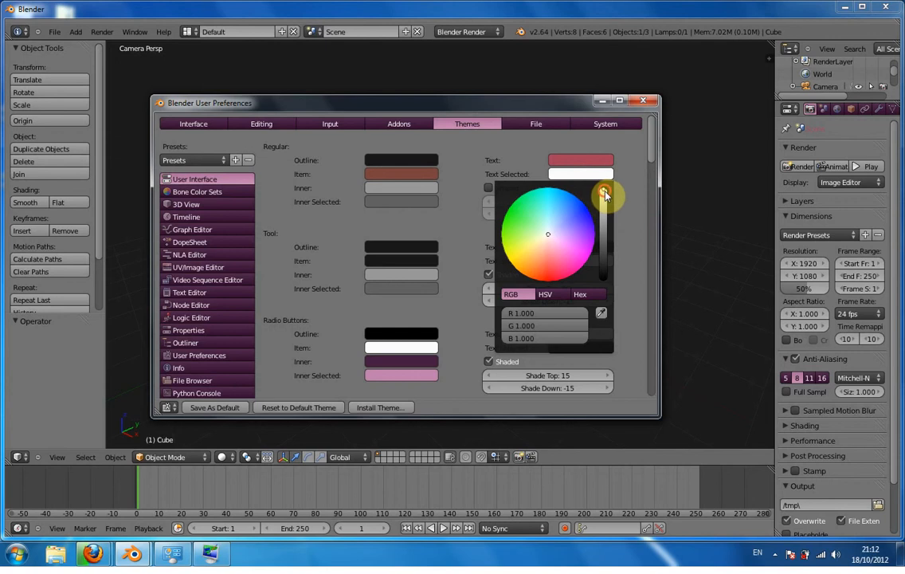
left_click_drag(606, 192, 606, 223)
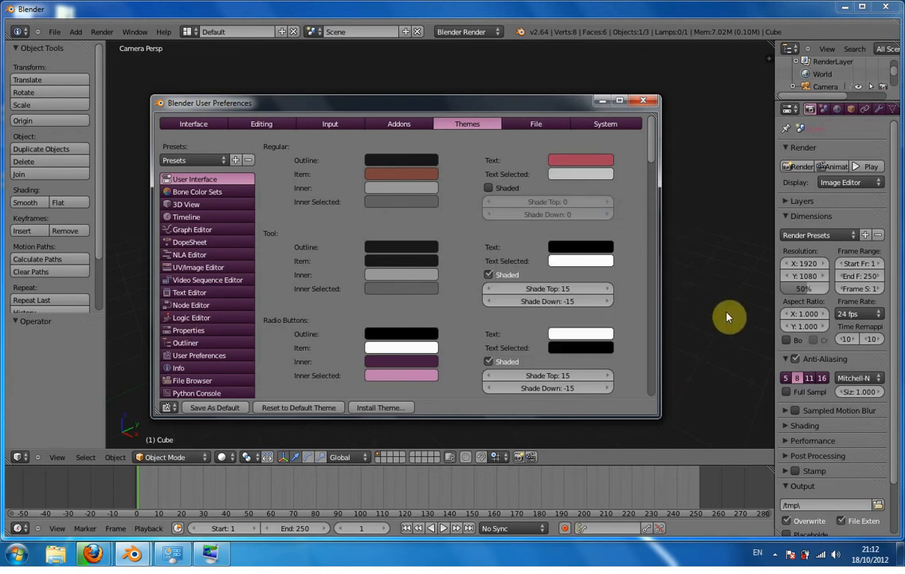
- Display the properties sidebar of the 3D view and open the cube's name for editing in the Item section
left_click(679, 13)
key("n")
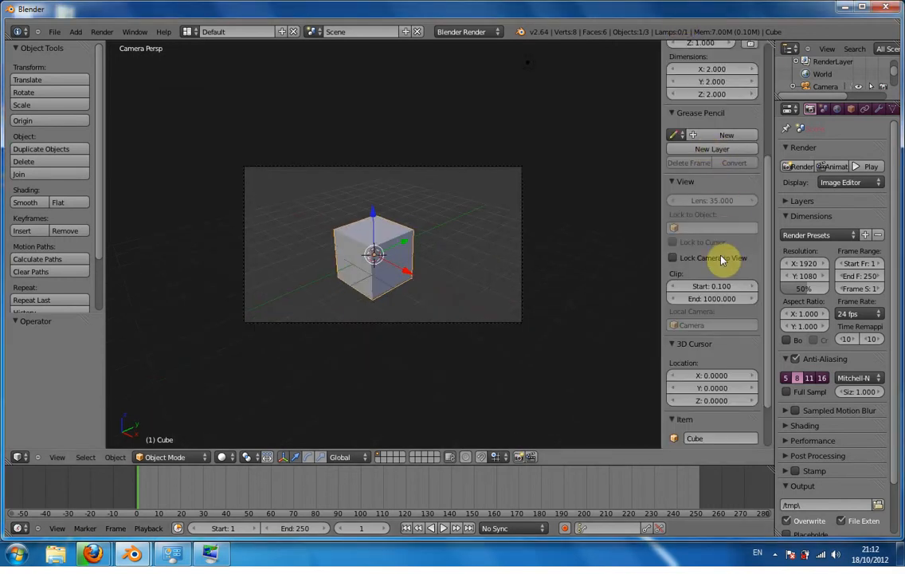
left_click(711, 436)
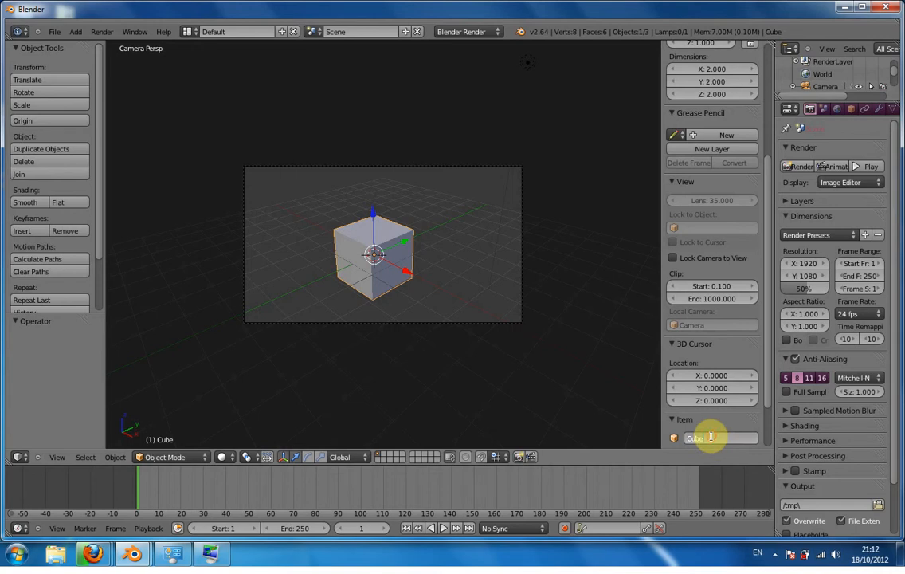
- Reopen the user preferences and set the Text colour of the Tool widgets to dark blue
key("ctrl+alt+u")
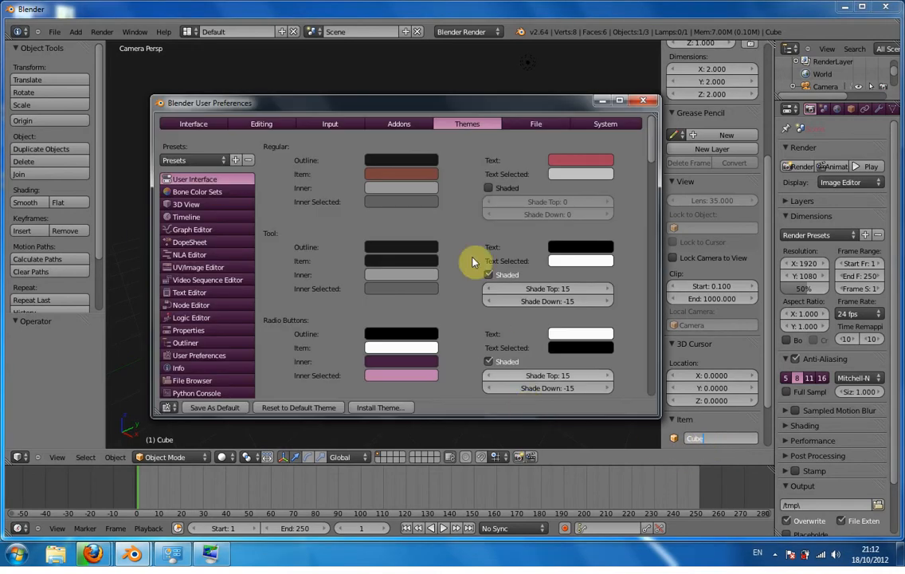
left_click(562, 249)
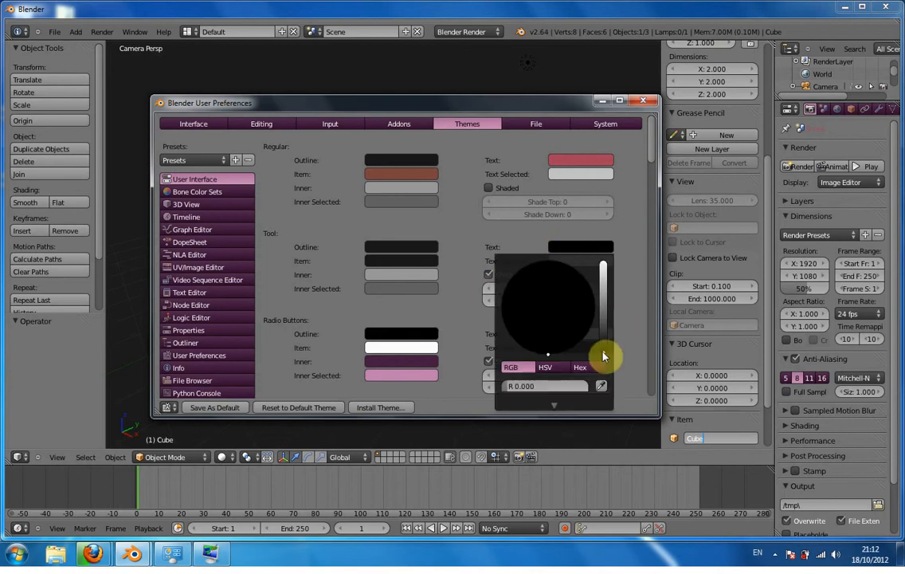
left_click_drag(604, 348, 603, 311)
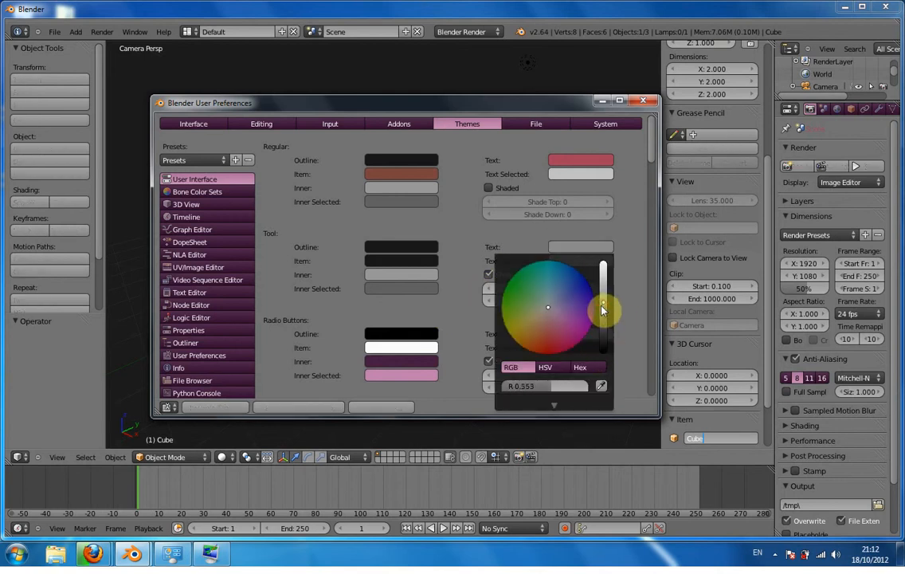
left_click(582, 301)
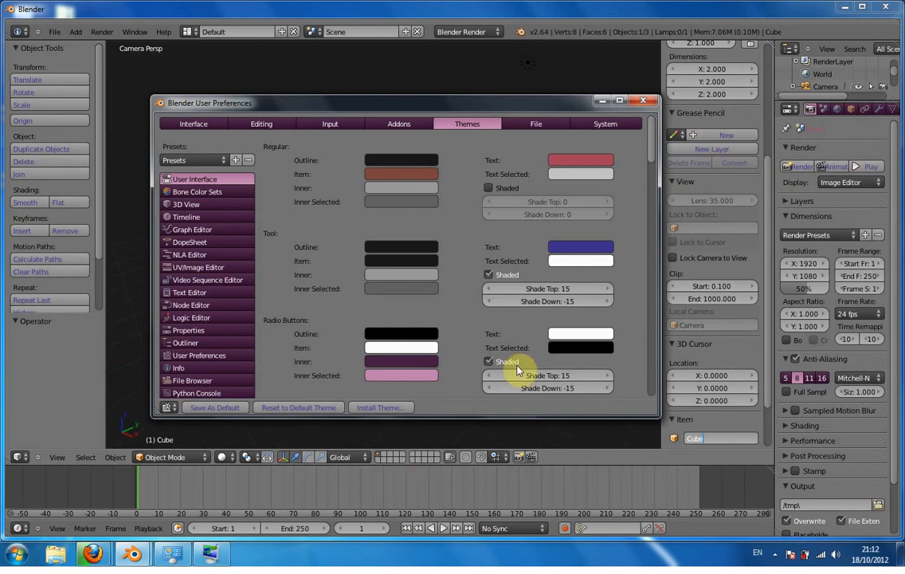
- Set the Text colour of the Menu widgets to light red and the Inner colour of the Pulldown widgets to dark purple
scroll(651, 162, "down", 4)
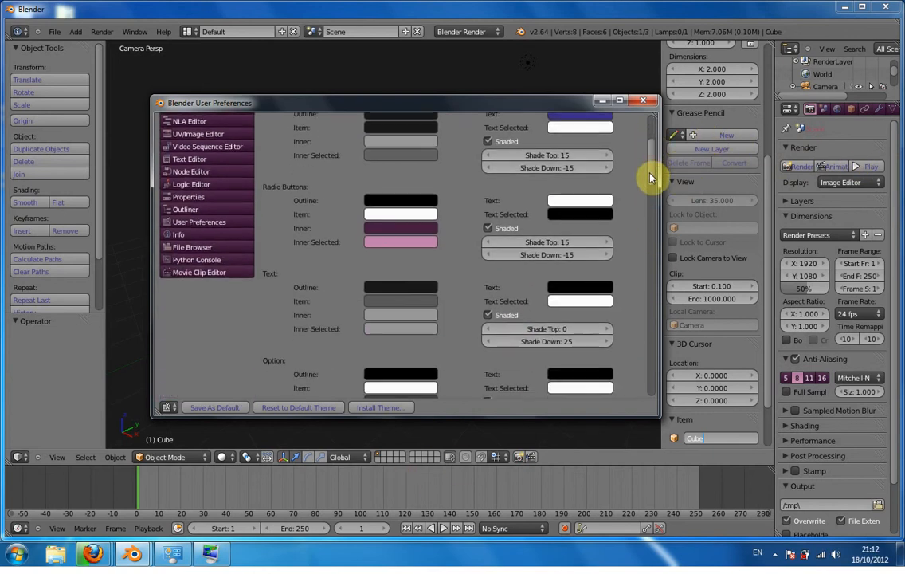
scroll(651, 177, "down", 5)
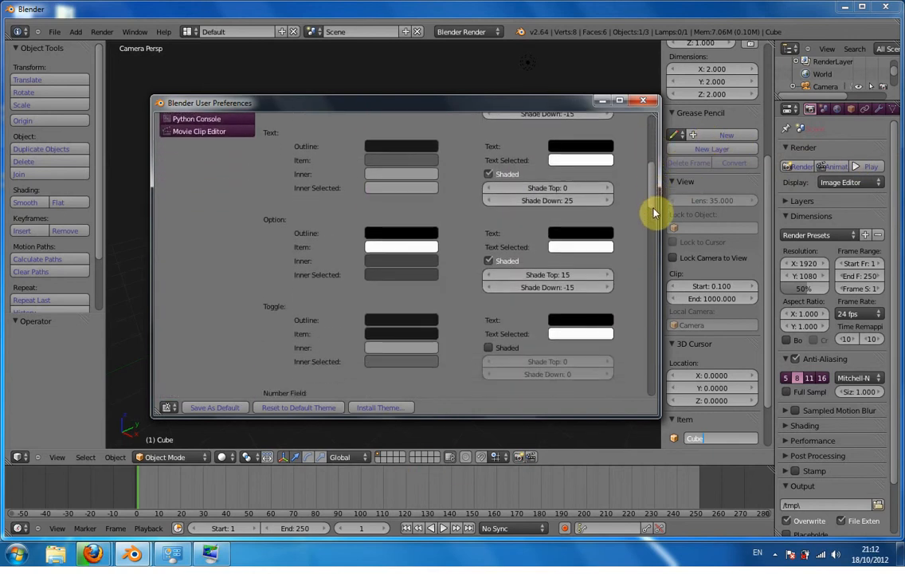
left_click_drag(653, 212, 657, 272)
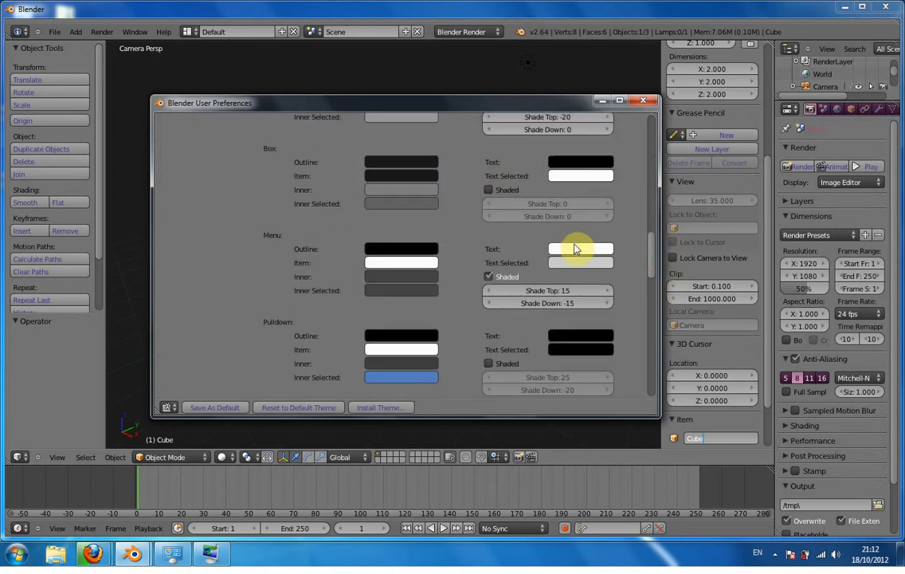
left_click(578, 251)
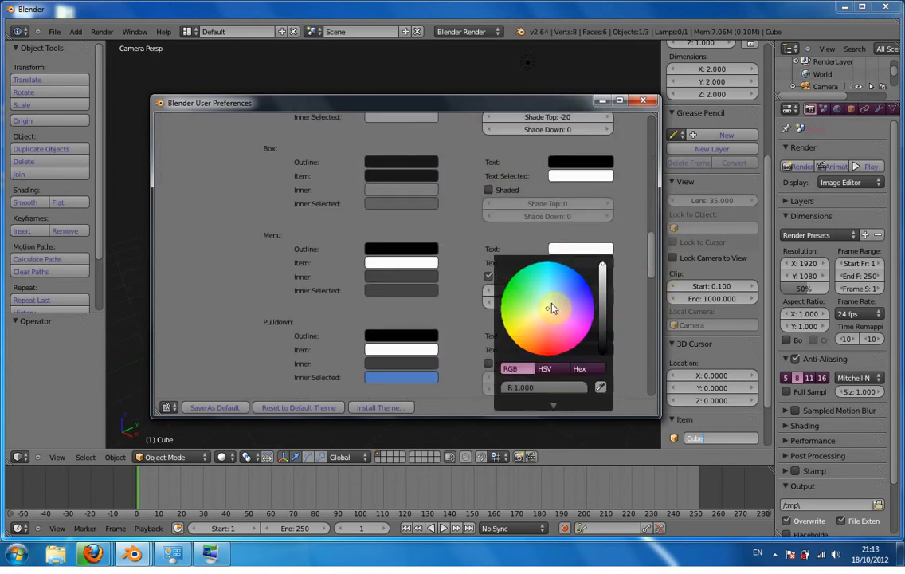
left_click(545, 325)
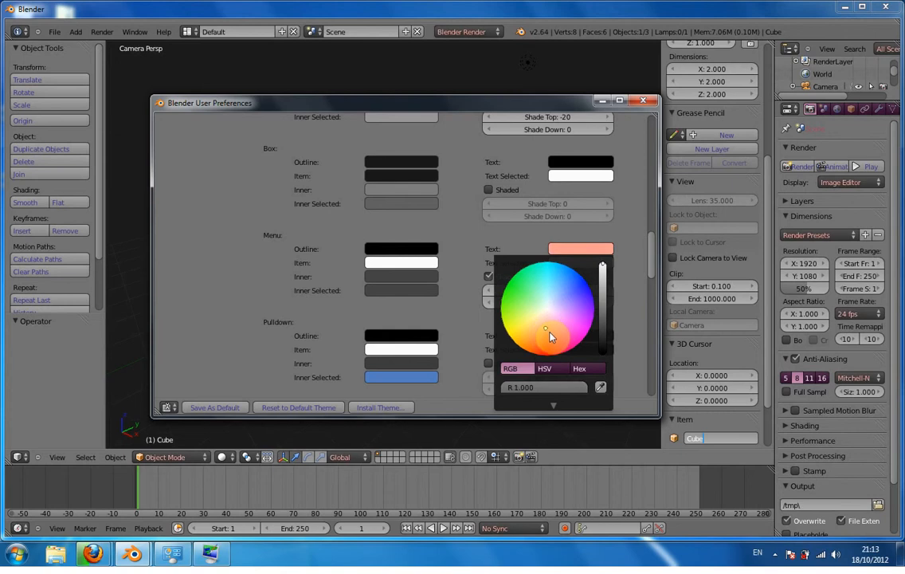
left_click(549, 335)
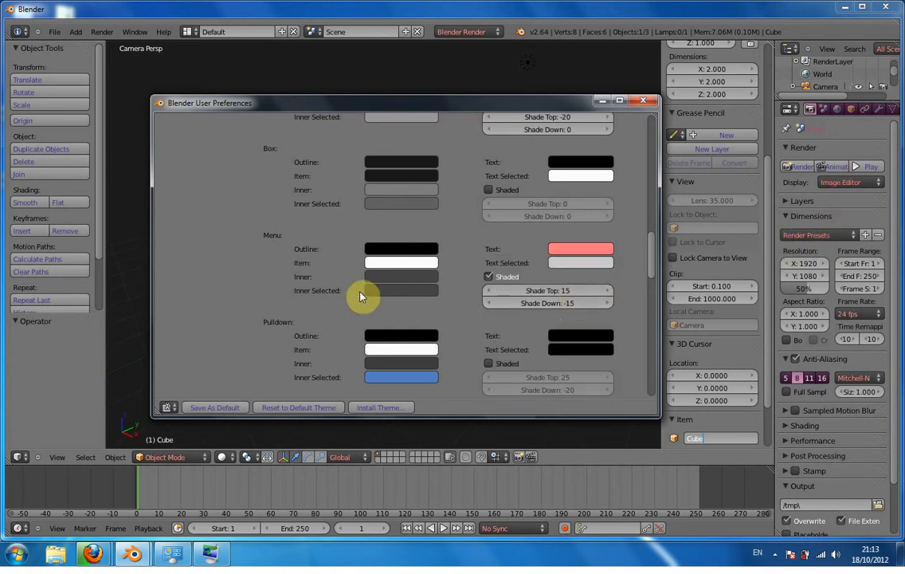
left_click(396, 365)
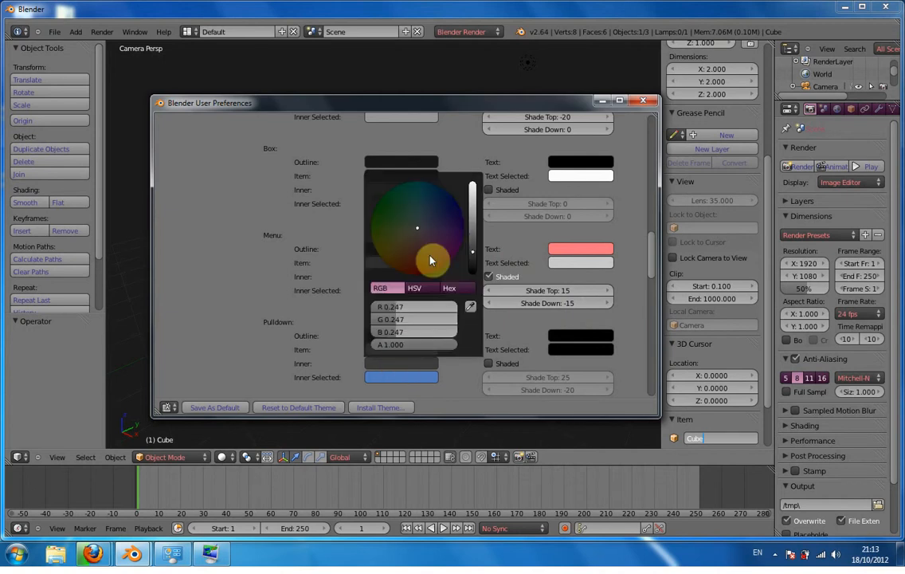
left_click_drag(424, 239, 436, 248)
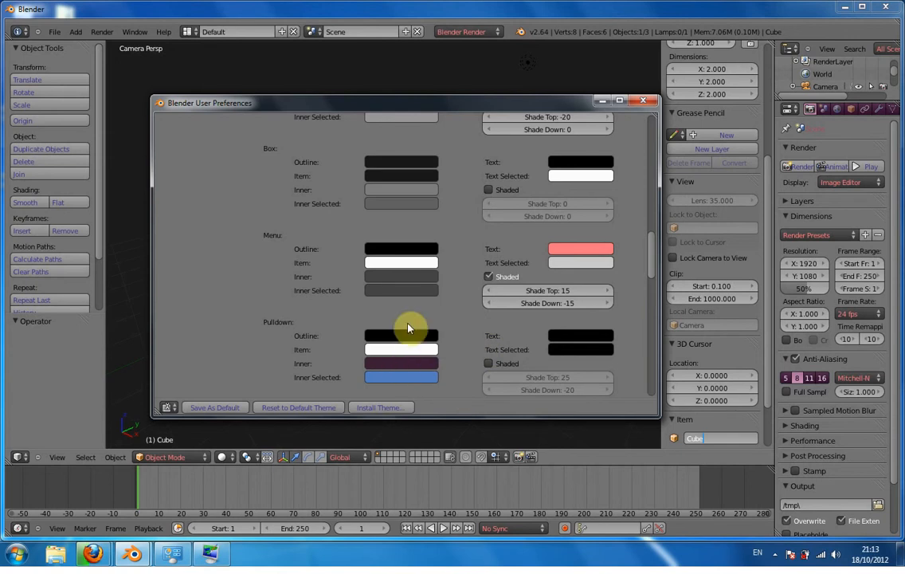
- Set the Item colour of the Box widgets to a bright reddish brown
scroll(408, 328, "up", 3)
scroll(383, 175, "up", 3)
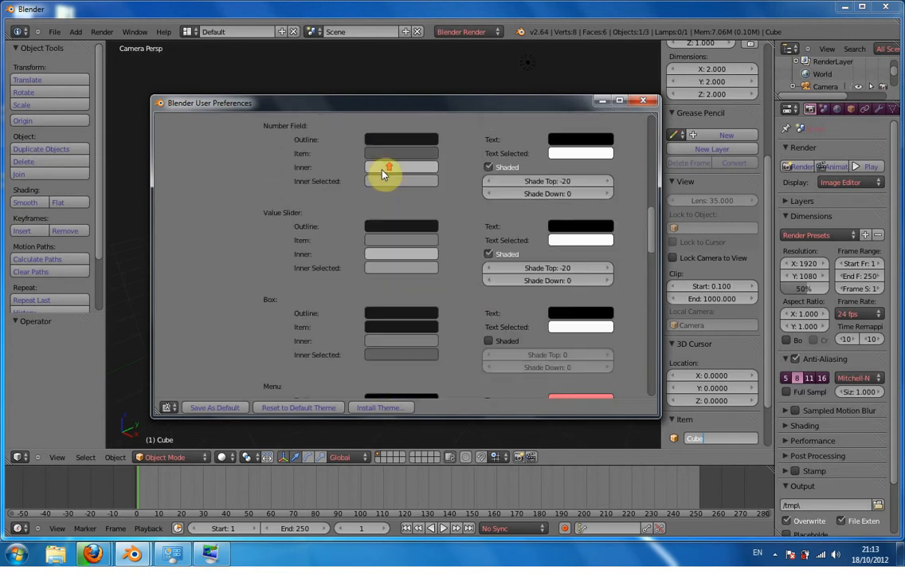
scroll(383, 175, "down", 2)
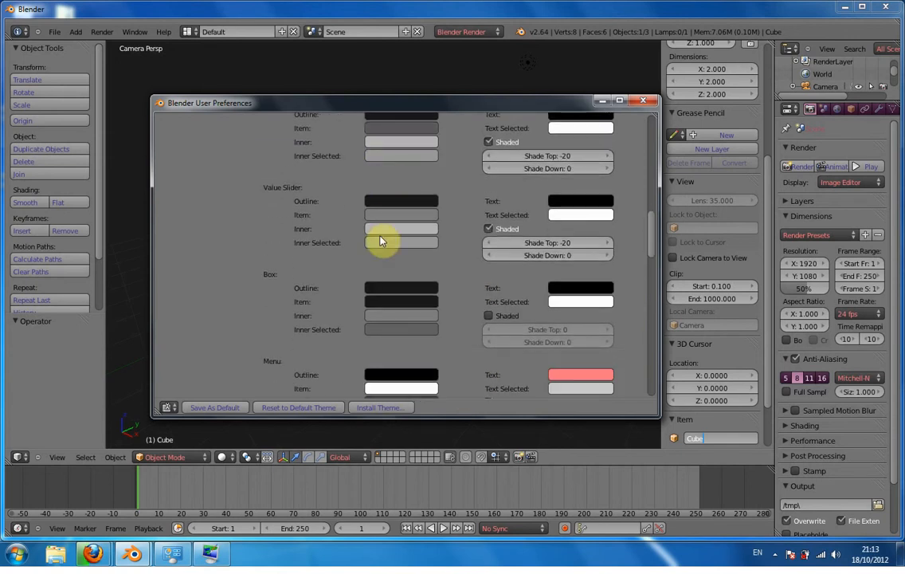
left_click(394, 302)
left_click_drag(422, 167, 411, 198)
left_click_drag(471, 201, 473, 189)
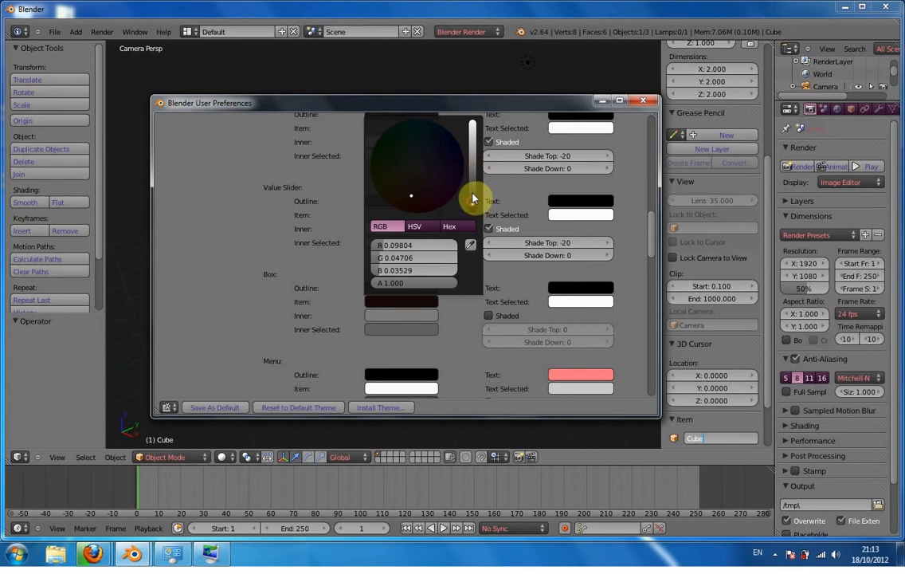
left_click_drag(472, 198, 472, 163)
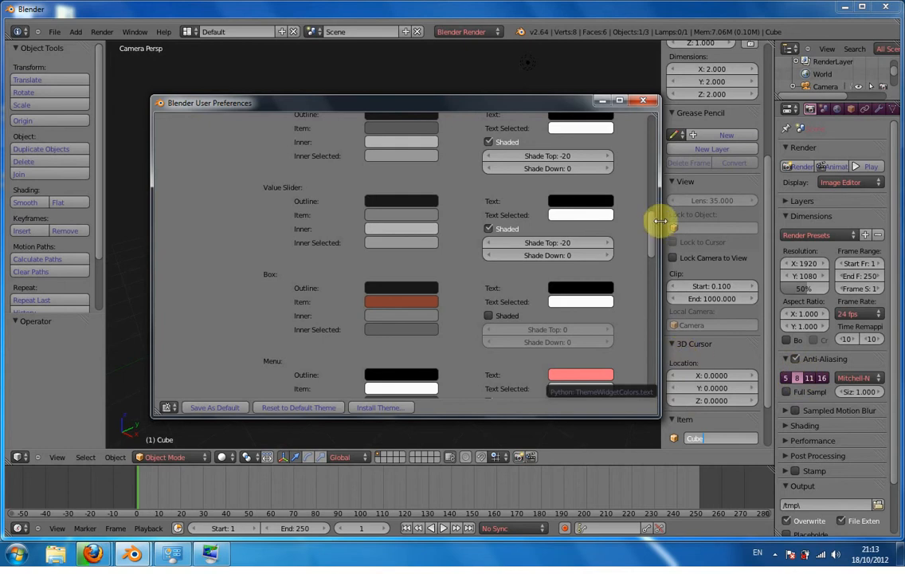
- Apply the Back To Black theme preset to the interface
left_click_drag(653, 235, 645, 136)
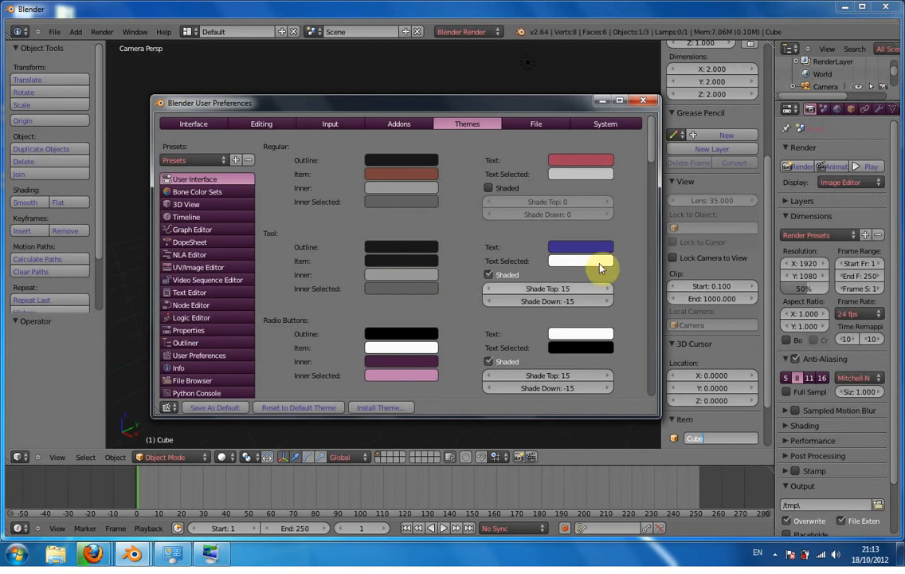
left_click(196, 161)
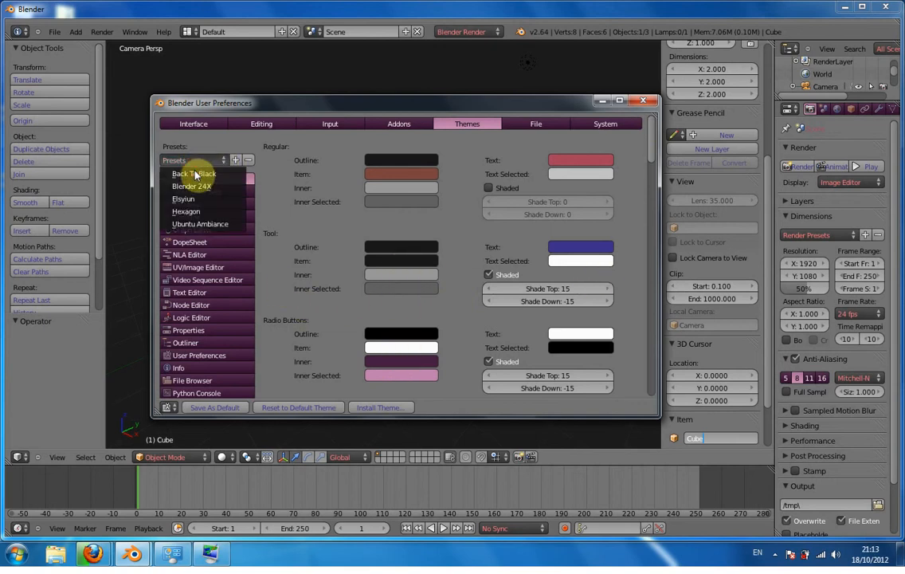
left_click(194, 174)
left_click(194, 174)
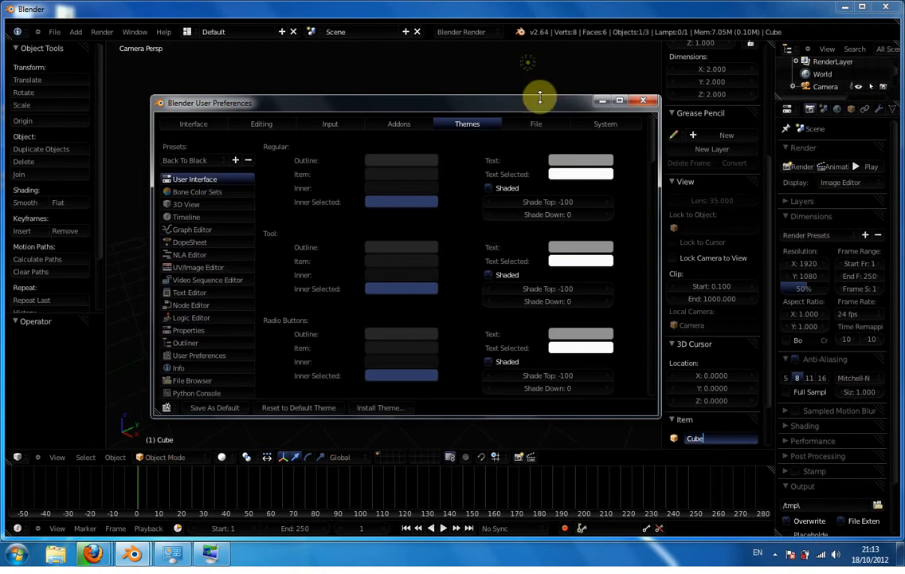
- View the main window in the applied theme, then return to the User Preferences window
left_click(643, 100)
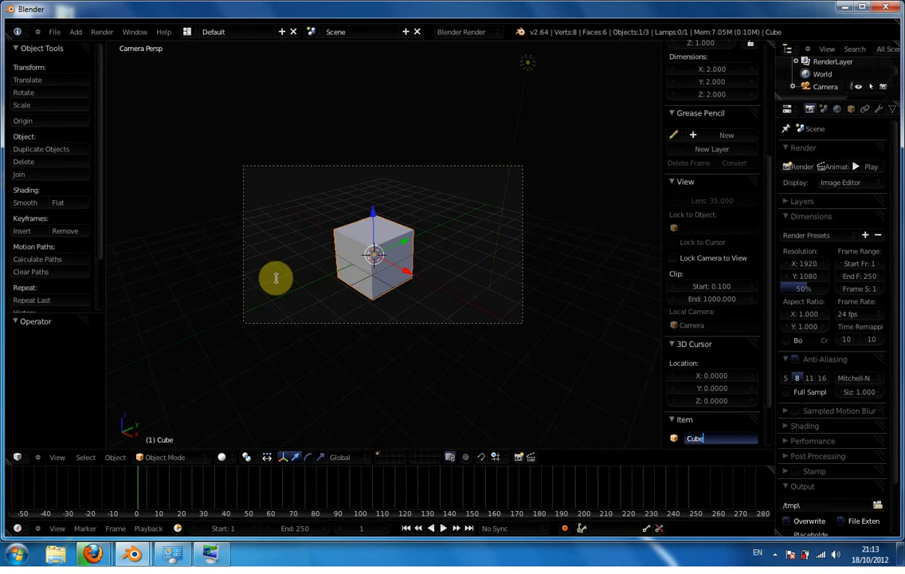
key("alt+Tab")
key("alt+Tab")
key("alt+Tab")
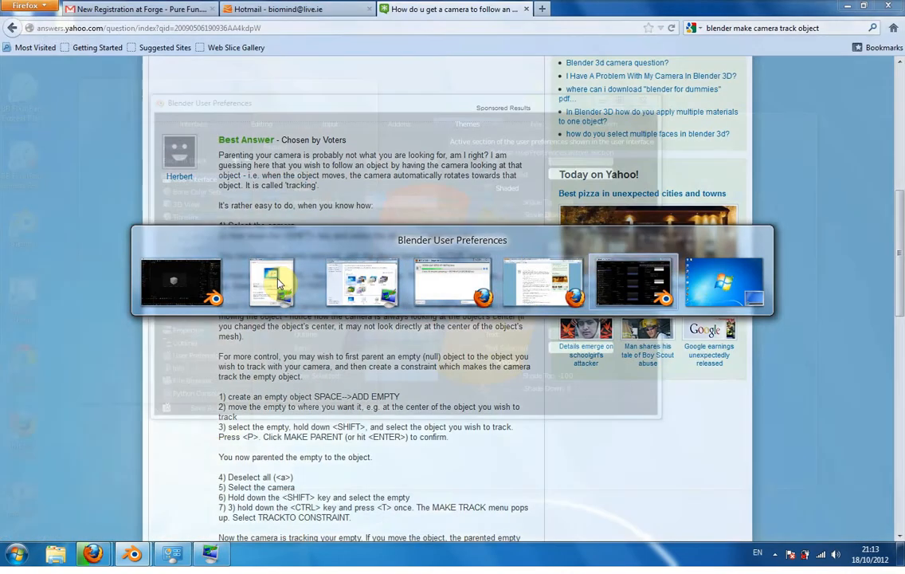
left_click(275, 283)
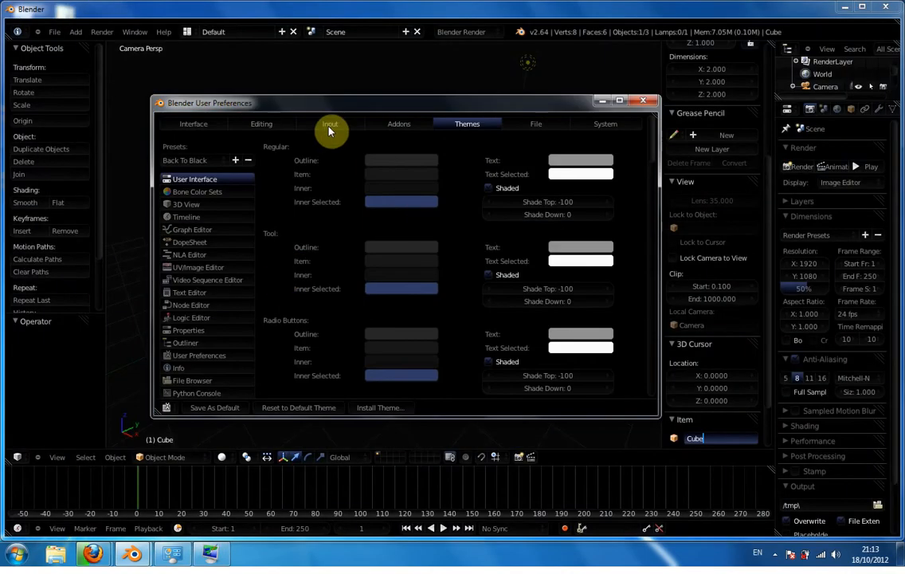
- Try the Blender 24X and Elsyiun theme presets on the interface
left_click(202, 161)
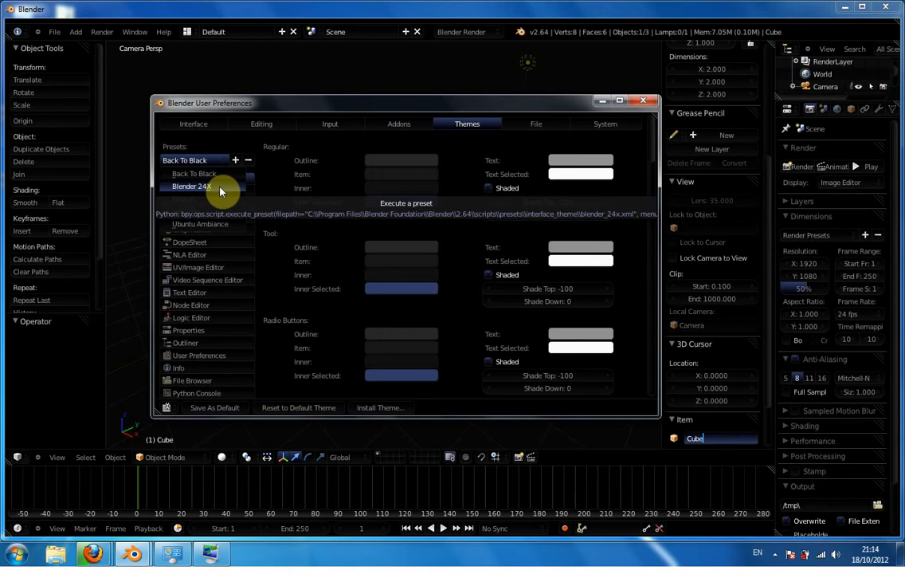
left_click(219, 187)
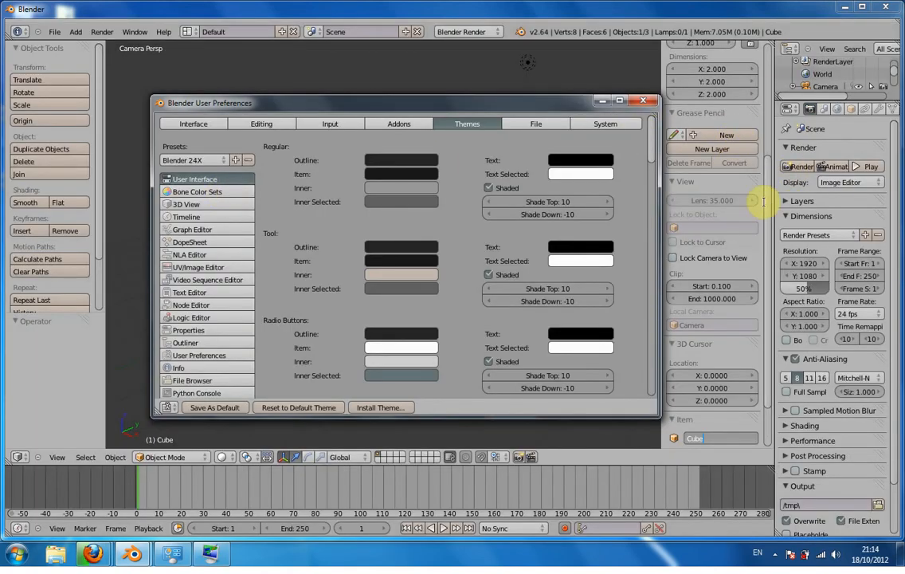
left_click(185, 162)
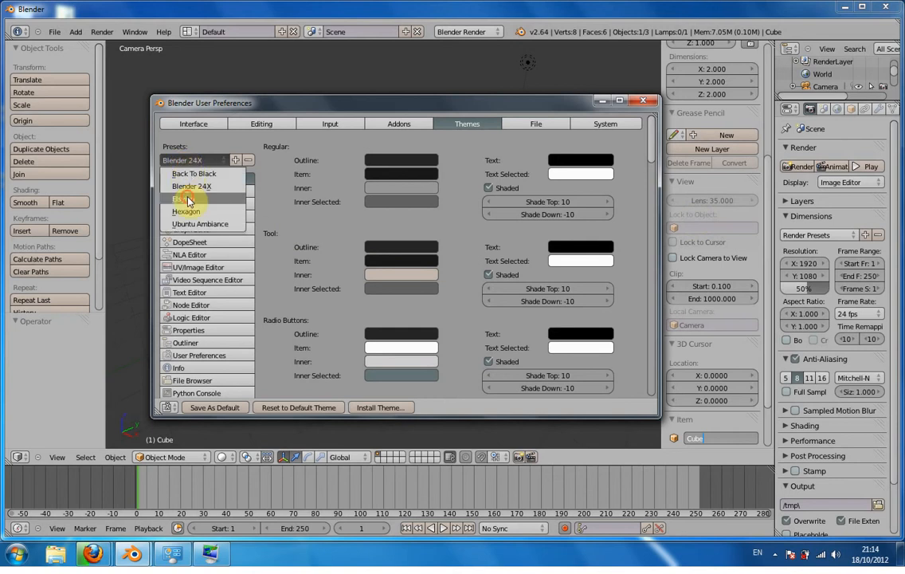
left_click(188, 199)
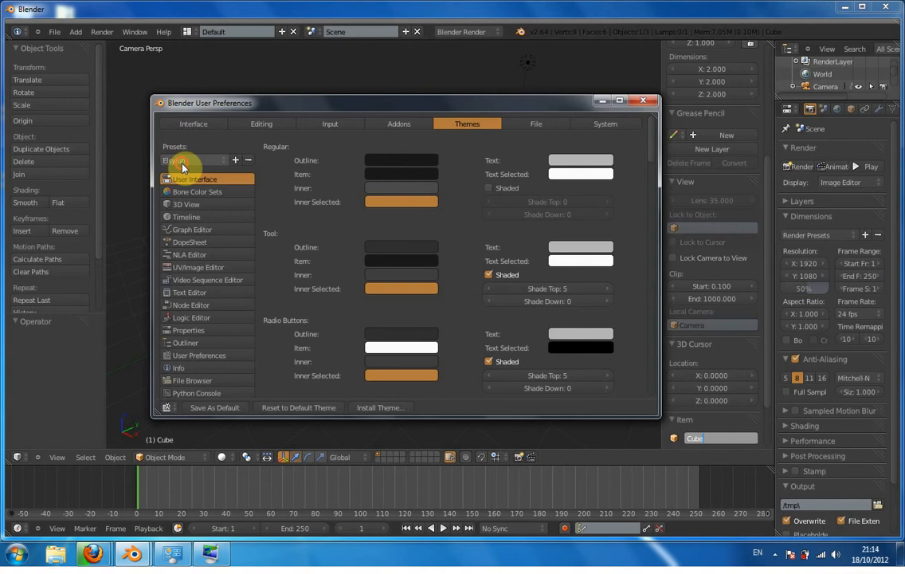
- Try the Hexagon and Ubuntu Ambiance theme presets on the interface
left_click(182, 163)
left_click(188, 212)
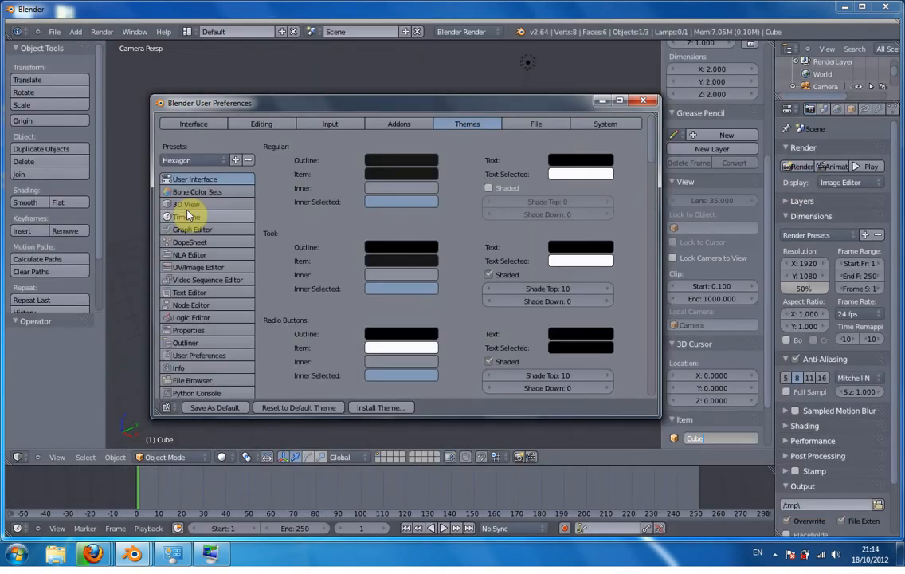
left_click(193, 160)
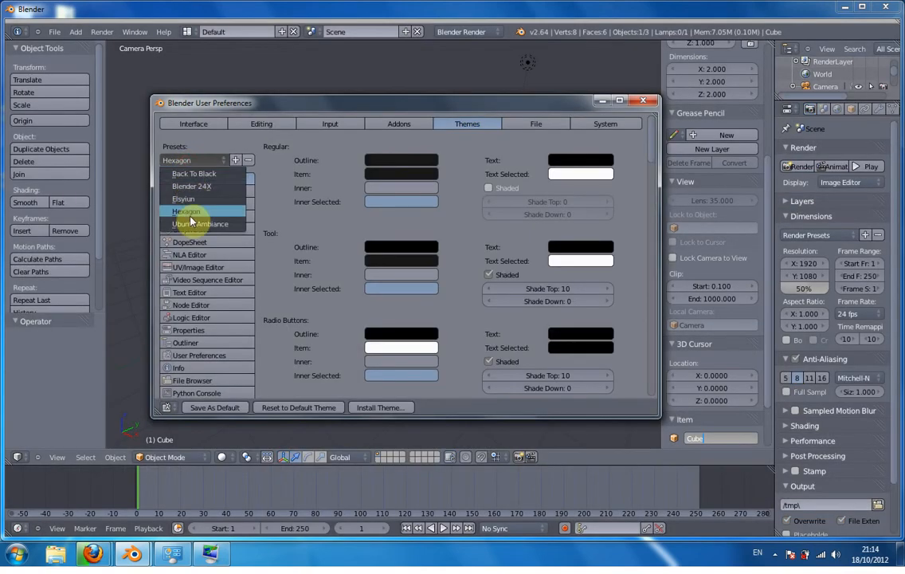
left_click(191, 225)
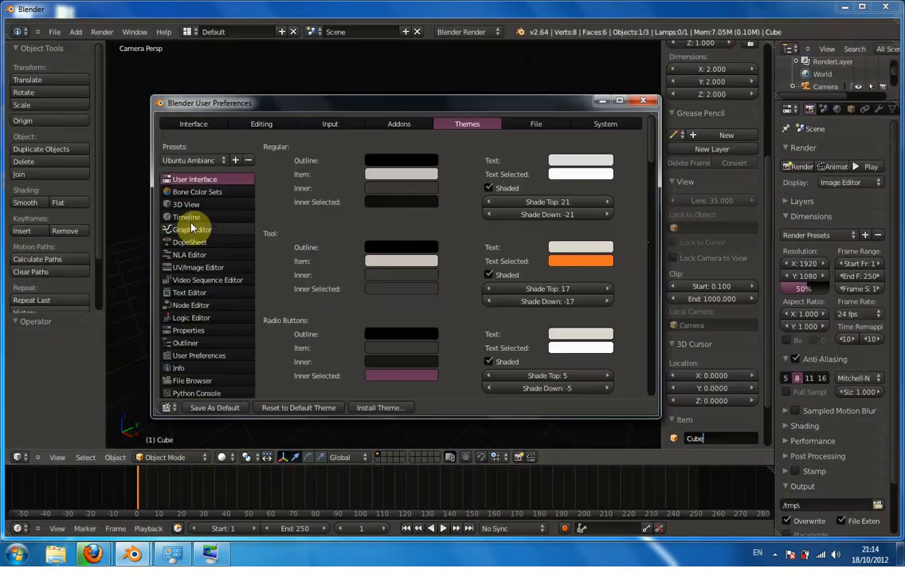
- Try the Elsyiun theme preset again, followed by Back To Black
left_click(178, 160)
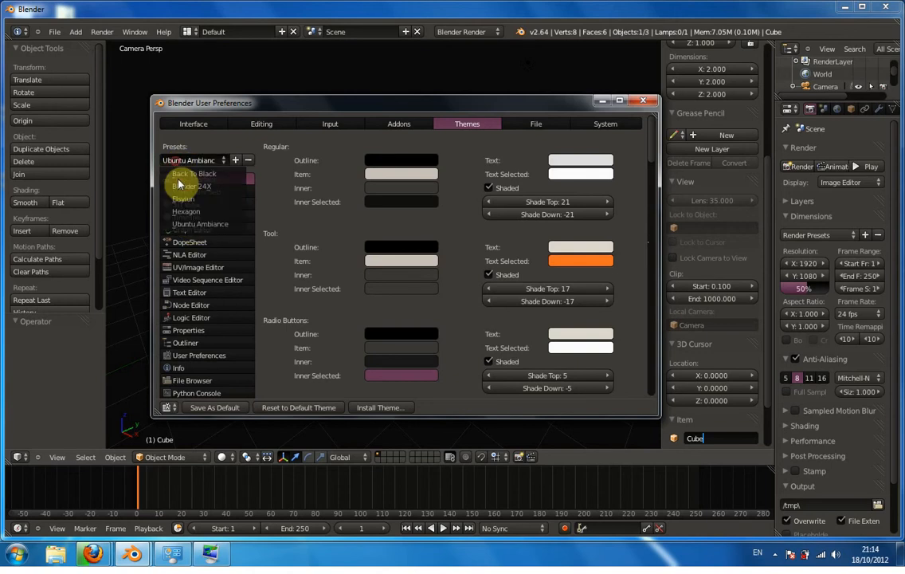
left_click(190, 200)
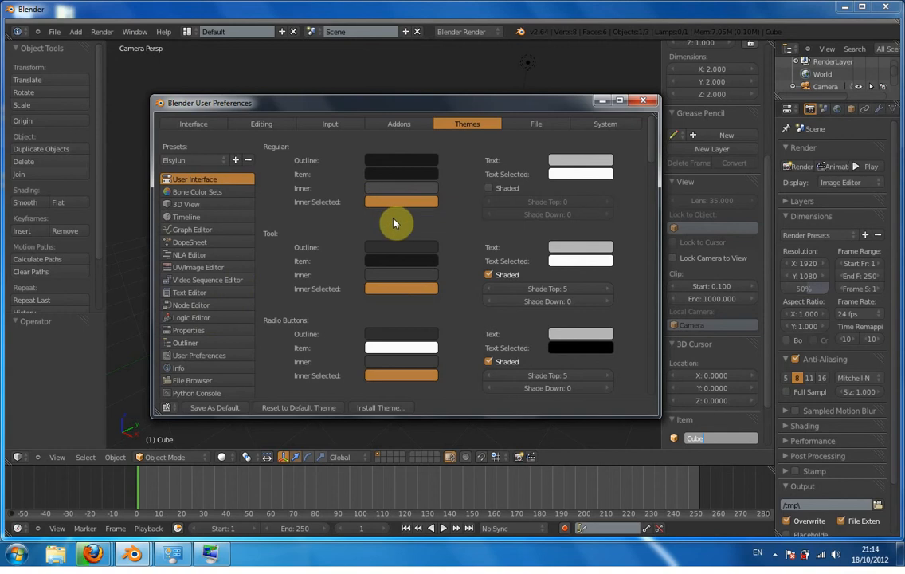
left_click(191, 167)
left_click(191, 174)
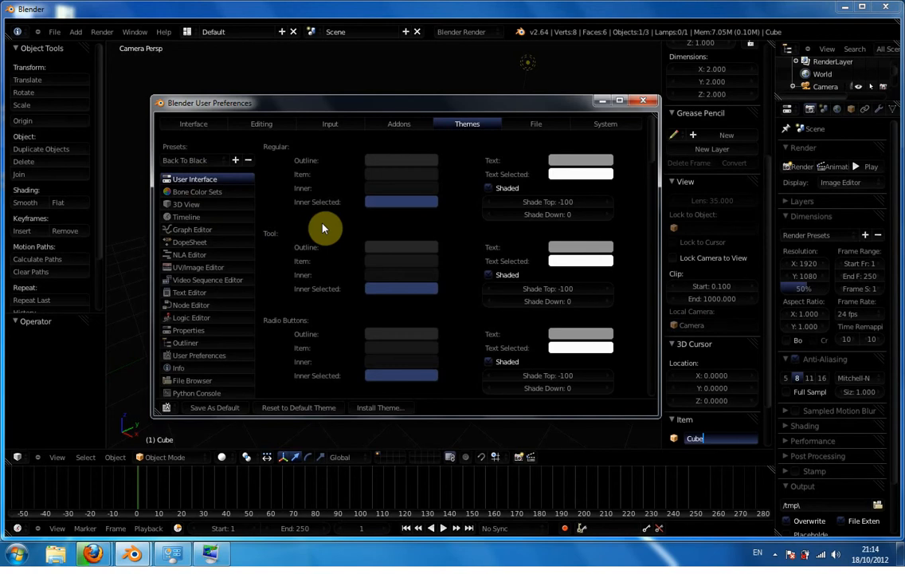
- Glance at the add-ons list, and try the Elsyiun and Blender 24X theme presets once more
left_click(404, 130)
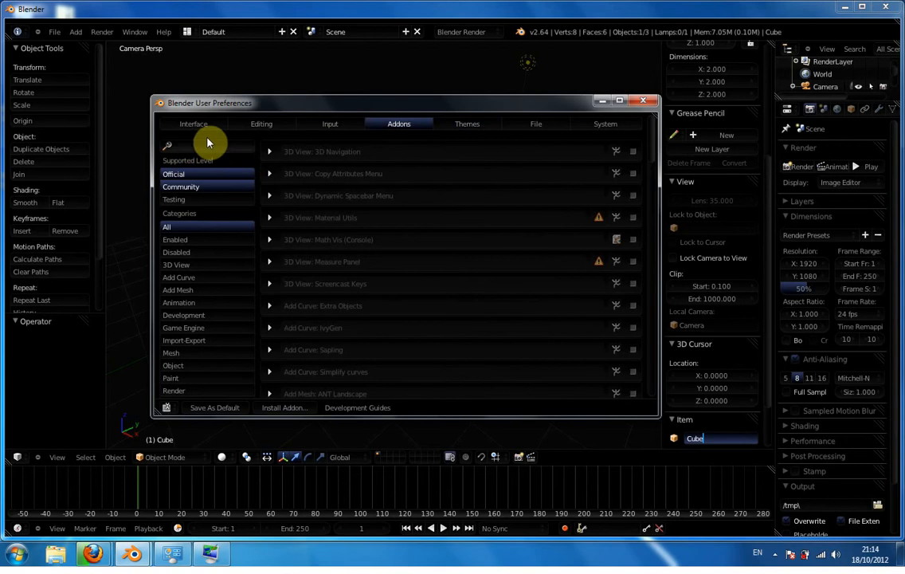
left_click(466, 127)
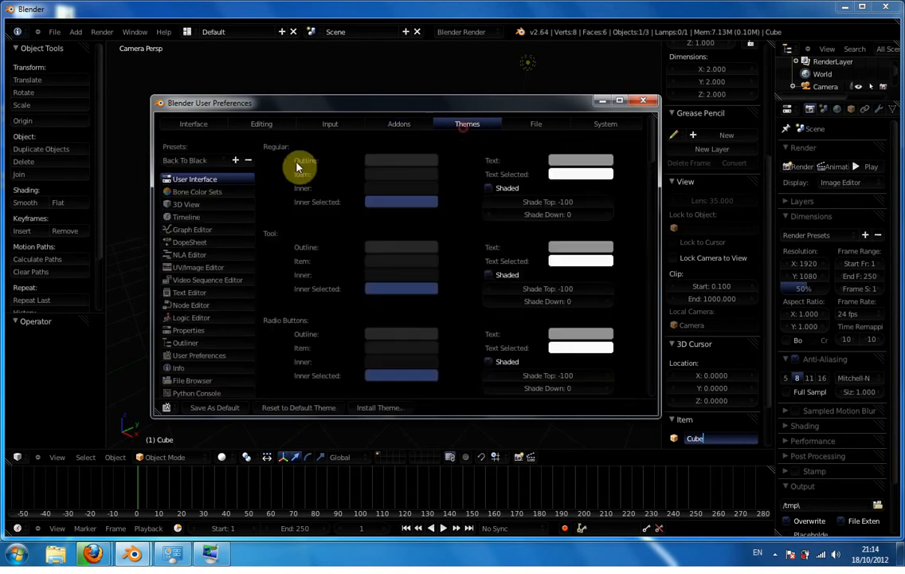
left_click(187, 160)
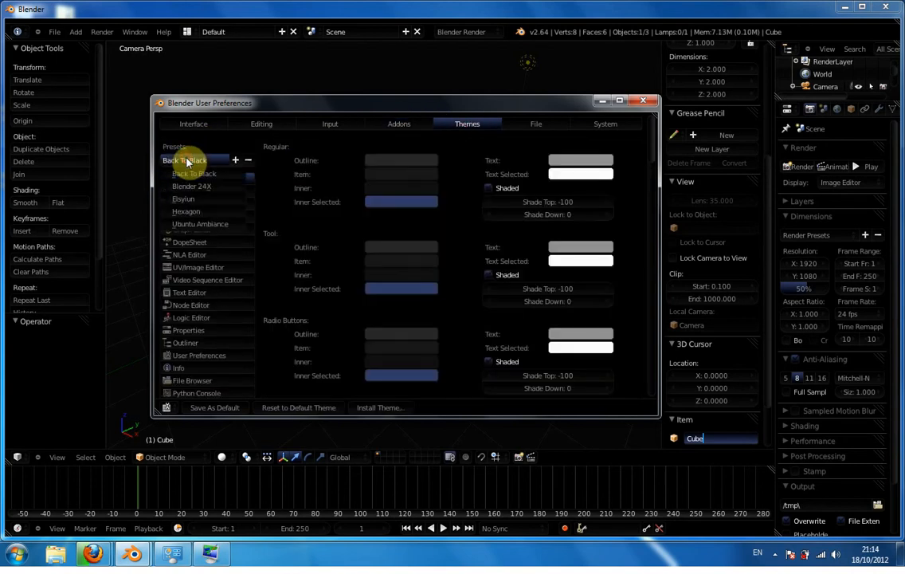
left_click(191, 202)
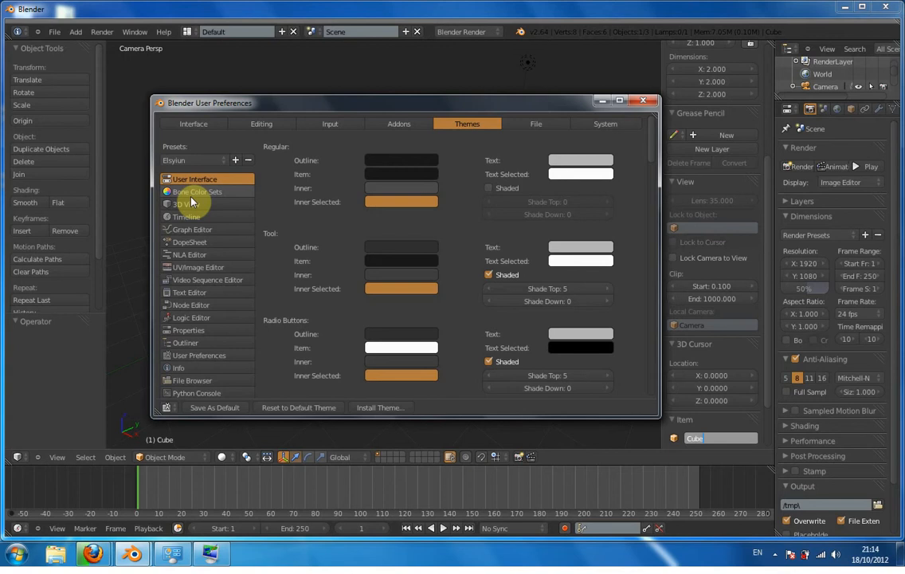
left_click(191, 160)
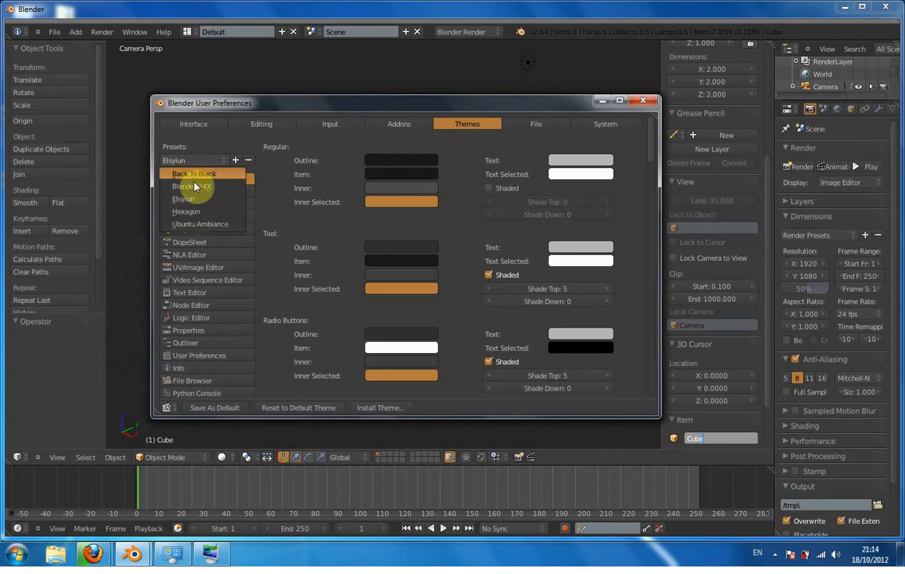
left_click(195, 188)
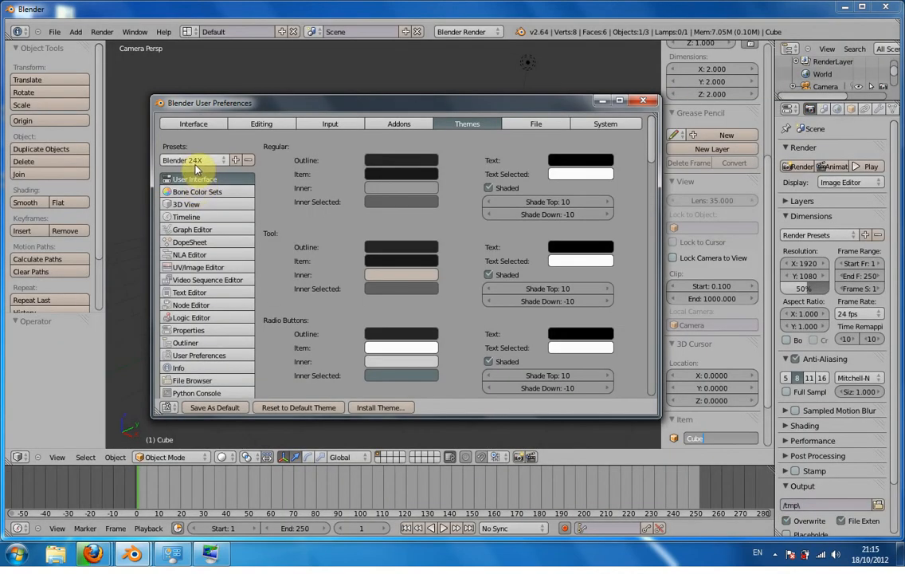
- Try the Ubuntu Ambiance theme preset and settle on the Hexagon preset for the interface
left_click(199, 160)
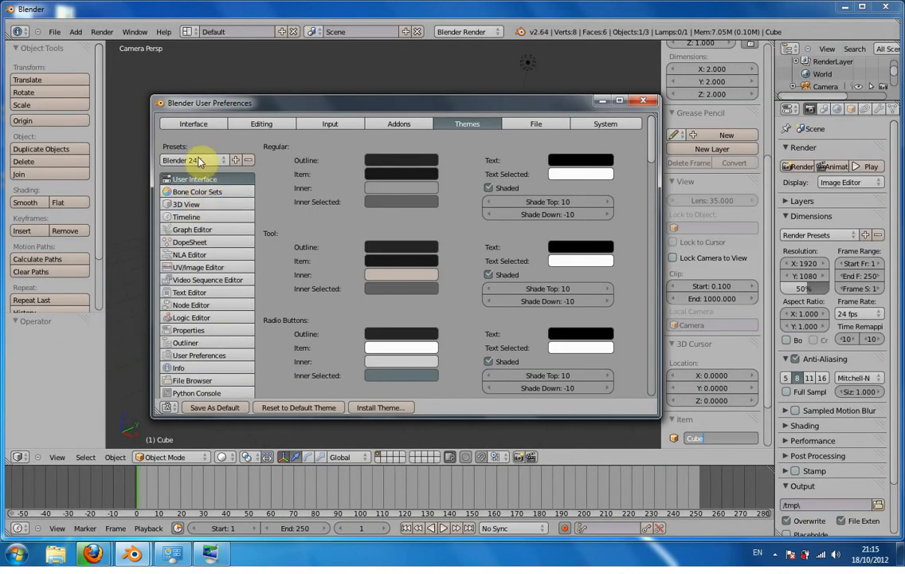
left_click(195, 160)
left_click(198, 224)
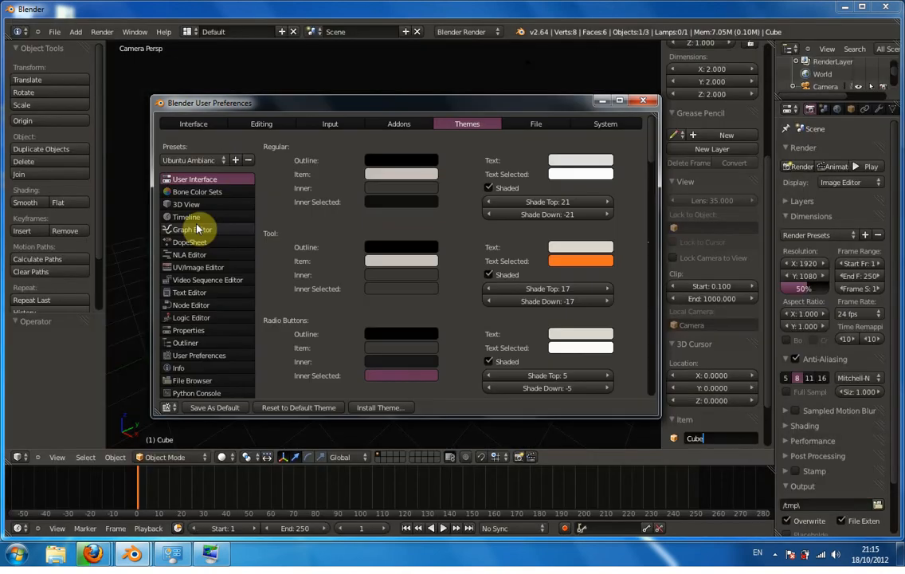
left_click(209, 161)
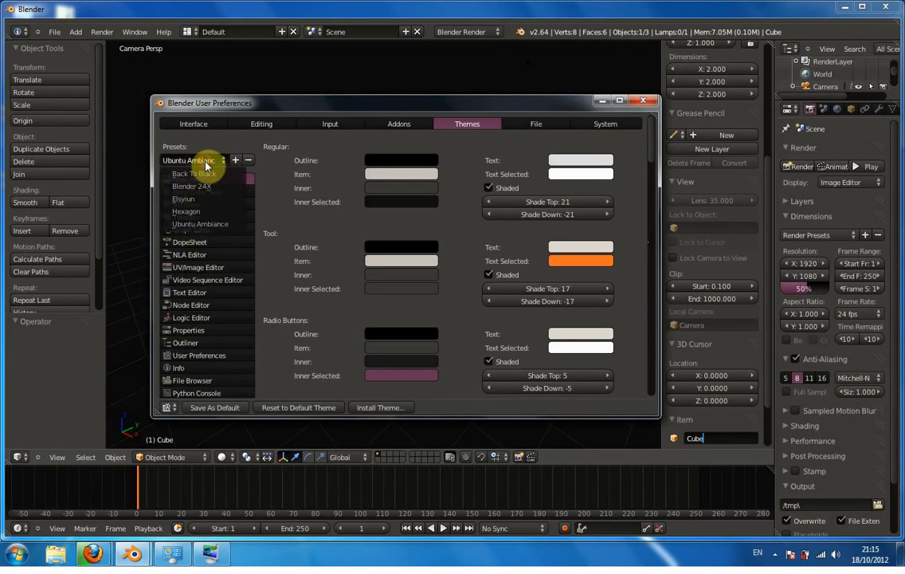
left_click(202, 212)
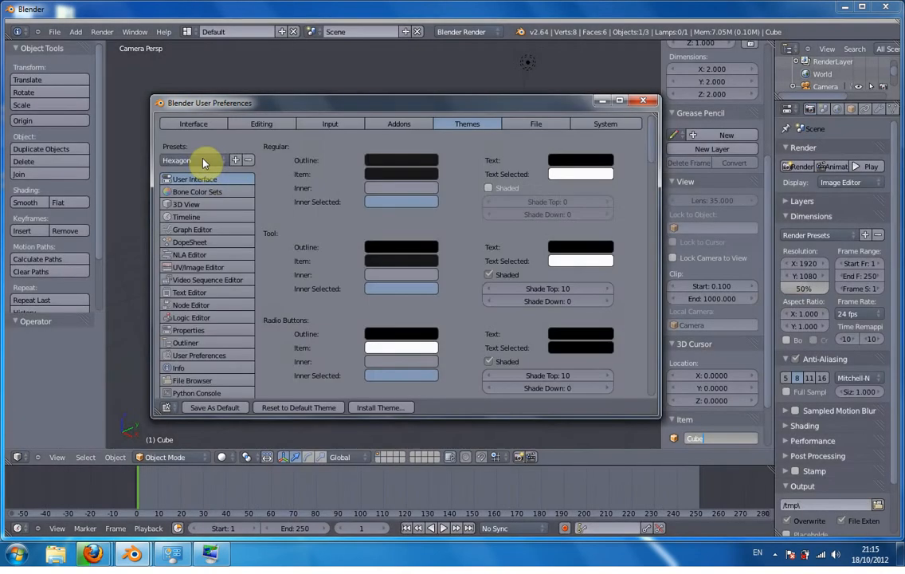
- Enable the Add Mesh add-ons Pipe Joints and BoltFactory in the user preferences
left_click(400, 132)
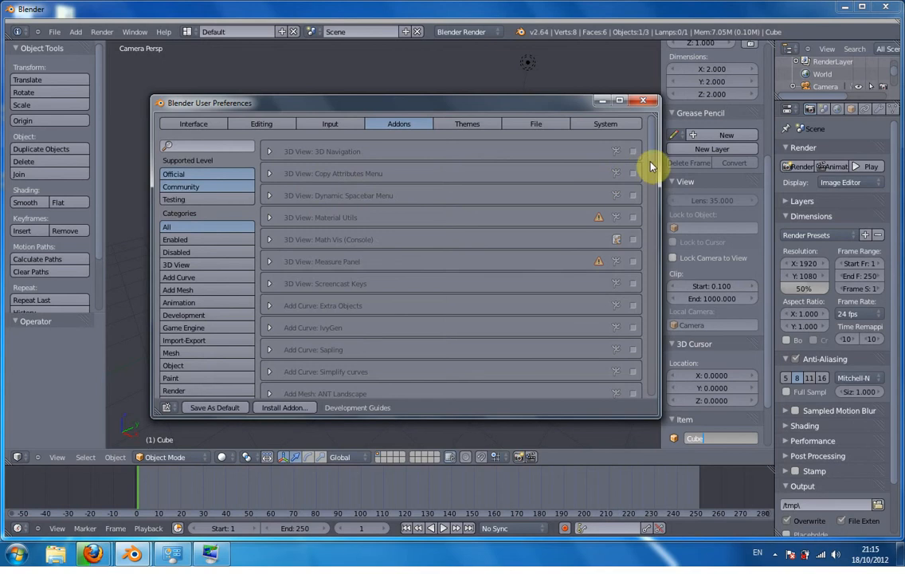
left_click_drag(655, 151, 648, 186)
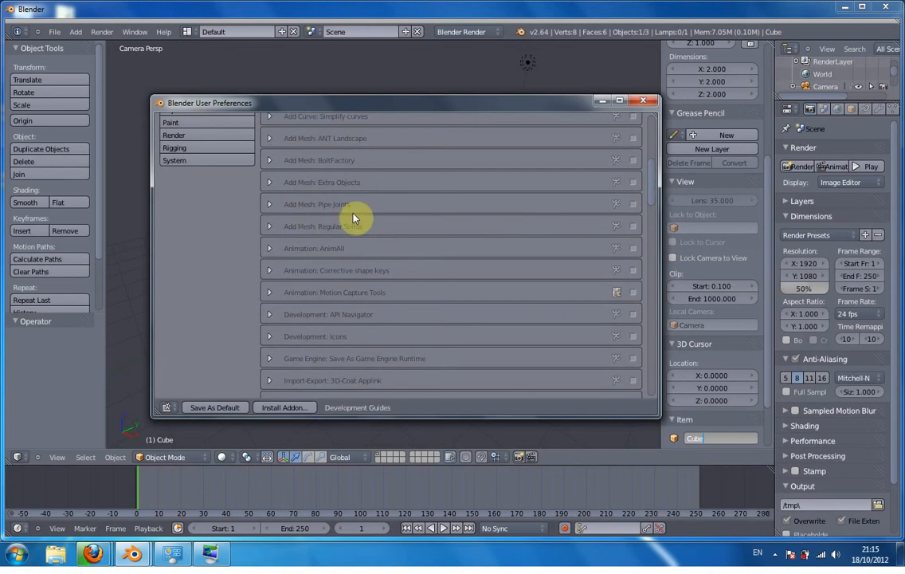
left_click(635, 205)
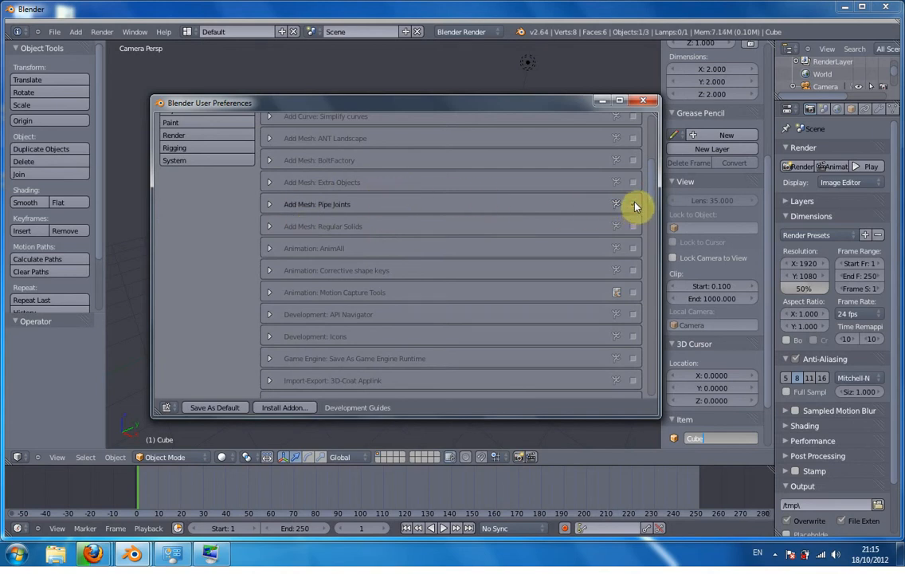
left_click(634, 160)
- Enable the Add Mesh: ANT Landscape add-on and read its details before collapsing them
scroll(654, 180, "up", 2)
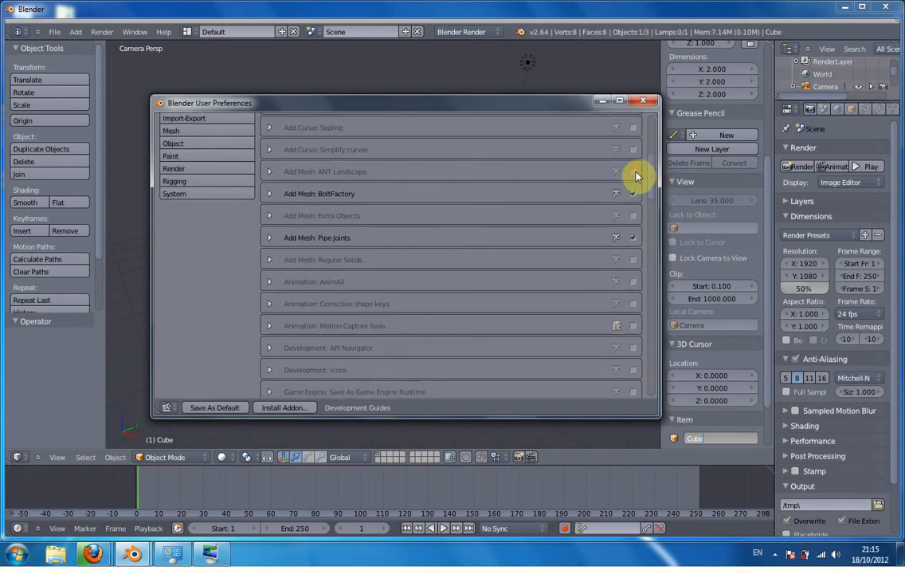
left_click(633, 171)
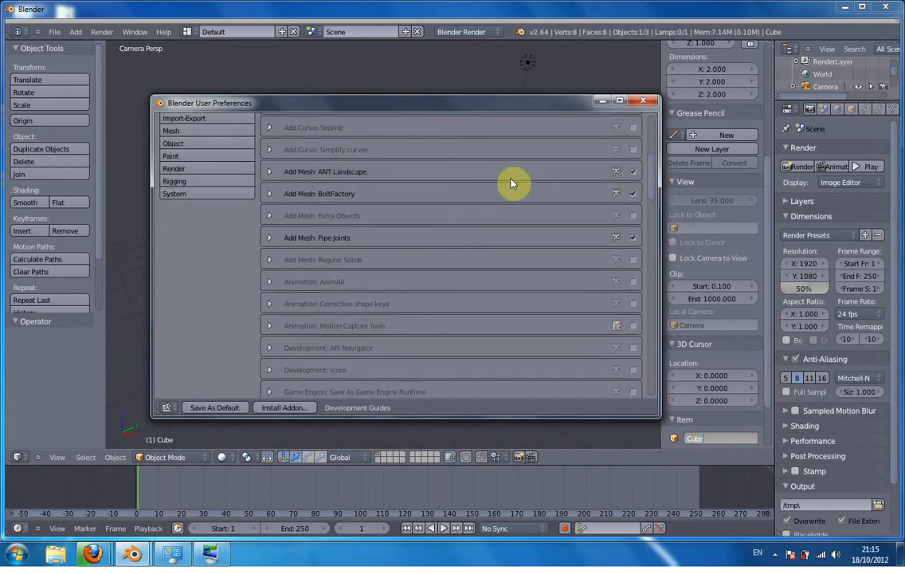
left_click(269, 172)
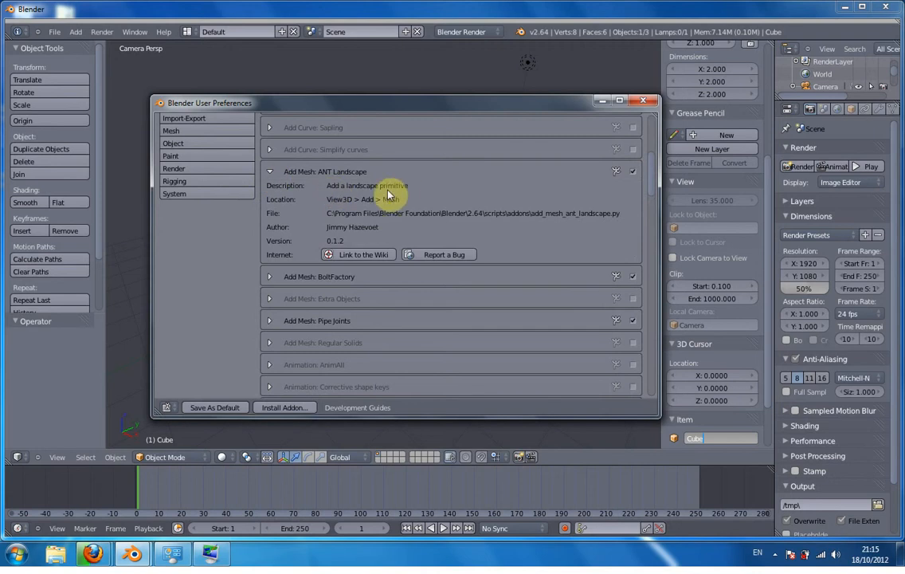
left_click(272, 173)
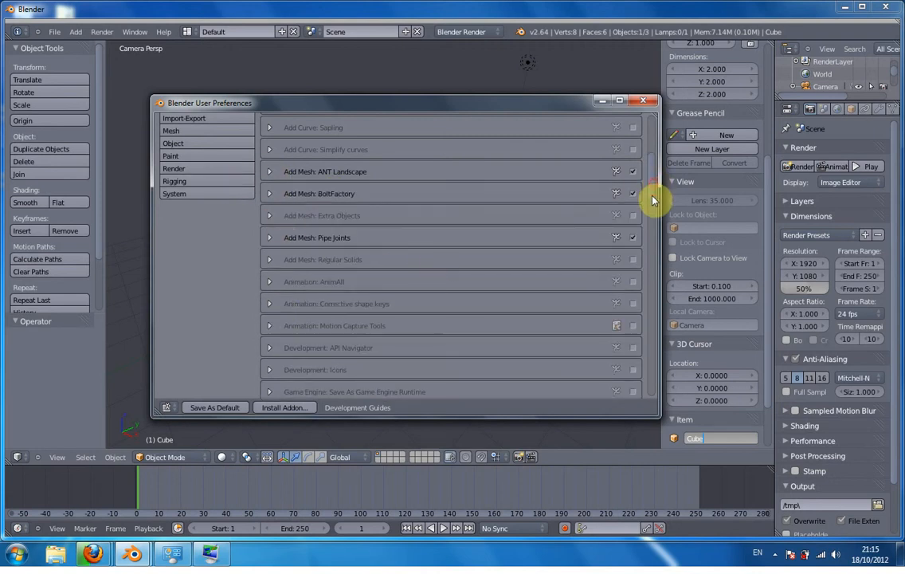
- Enable the Import-Export add-ons Export Unreal Engine Format (.psk/.psa) and Import Unreal Skeleton Mesh (.psk)
scroll(651, 200, "down", 4)
left_click_drag(651, 206, 656, 243)
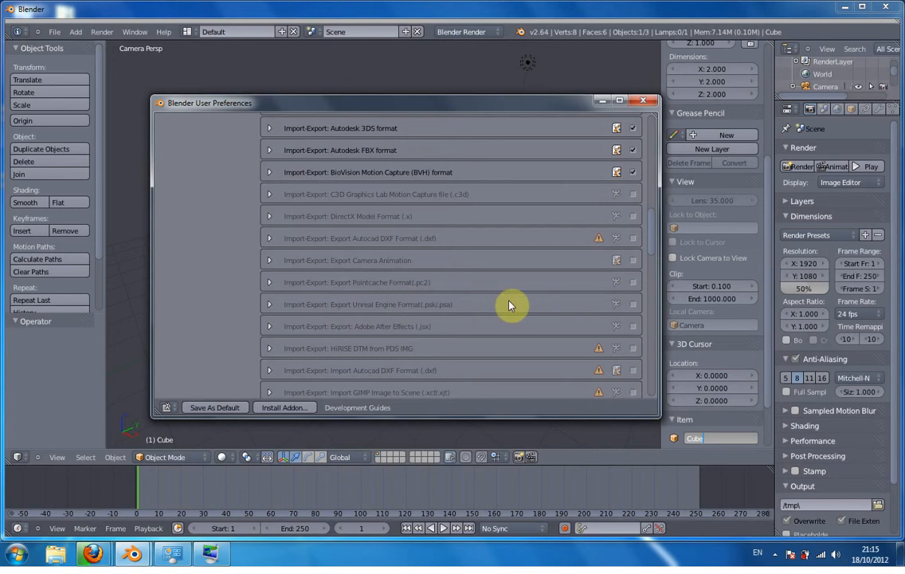
left_click(633, 305)
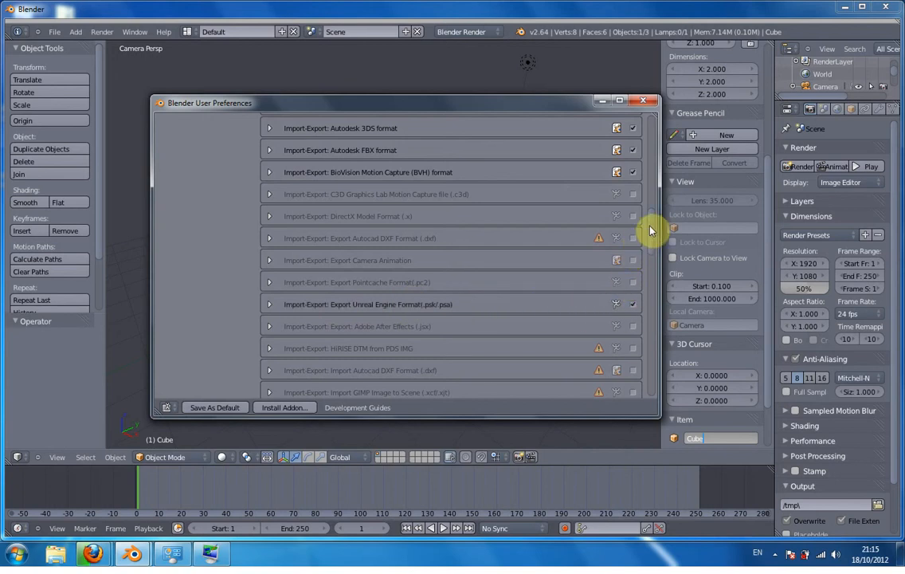
left_click_drag(651, 227, 656, 253)
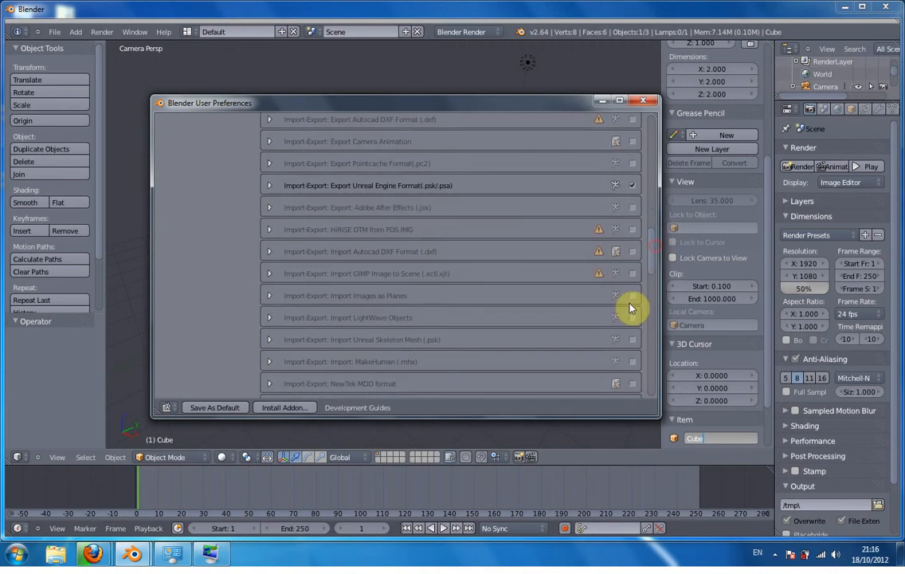
left_click(634, 343)
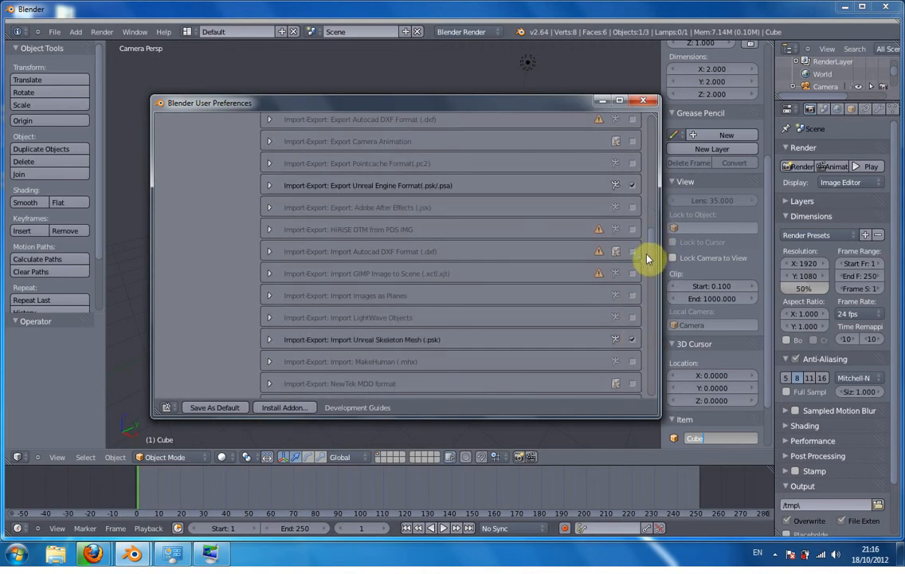
- Enable the Mesh: Inset Polygon add-on and return to the beginning of the add-ons list
scroll(651, 257, "down", 4)
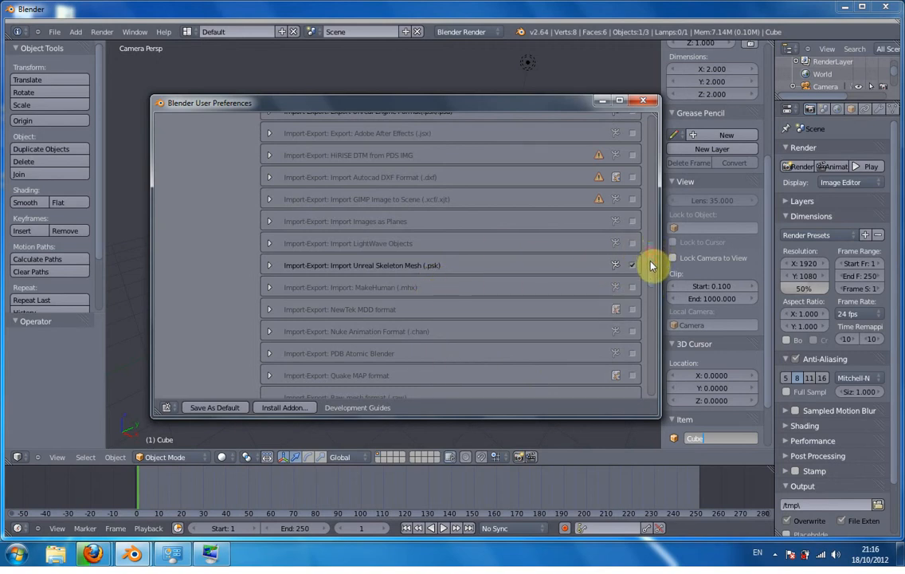
scroll(653, 263, "down", 8)
scroll(652, 319, "down", 5)
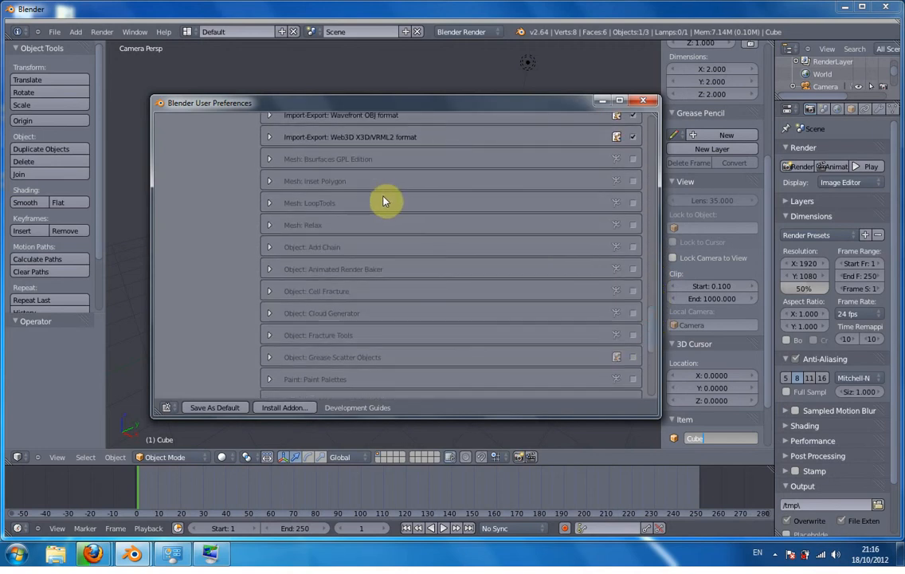
left_click(634, 182)
scroll(652, 329, "down", 1)
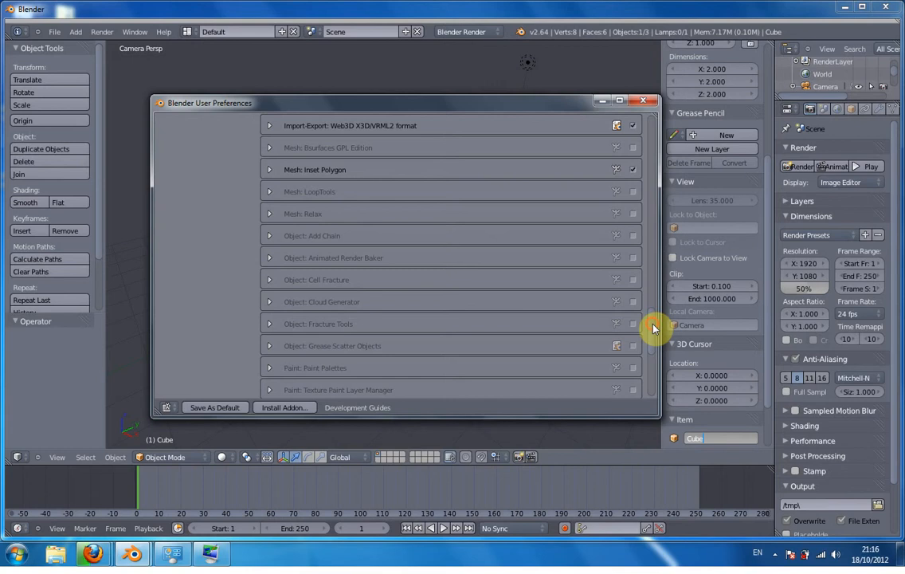
left_click_drag(652, 329, 655, 98)
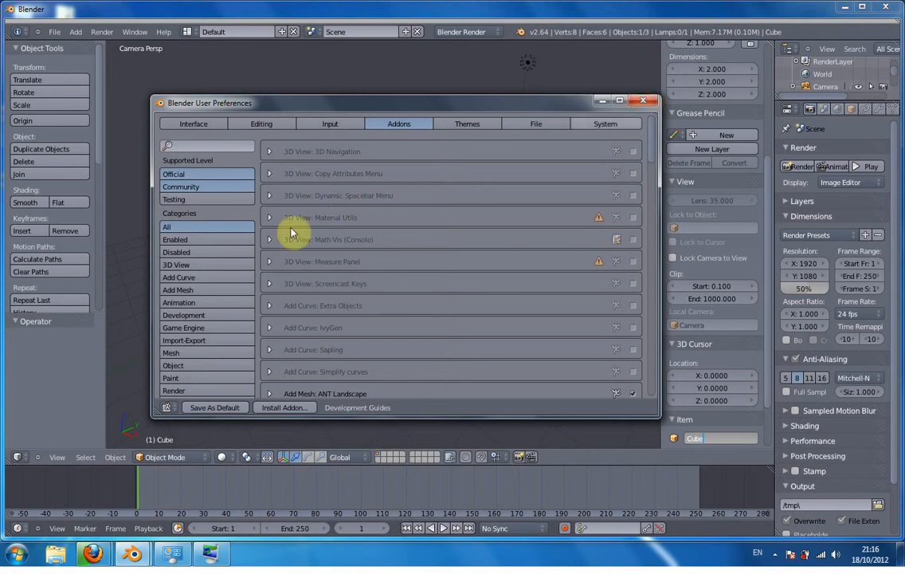
- Examine the Select With mouse option in the Input preferences and close the preferences window
left_click(329, 125)
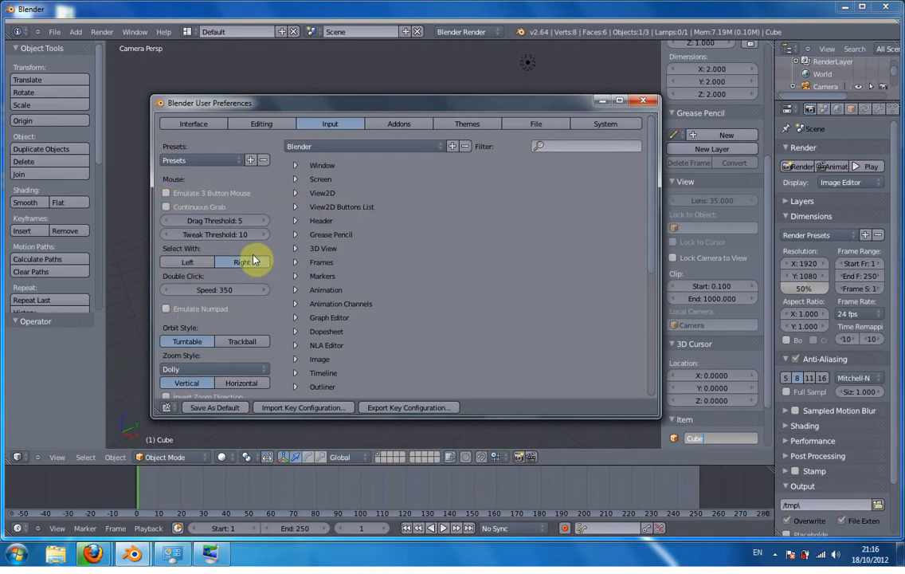
left_click(186, 263)
key("alt+F4")
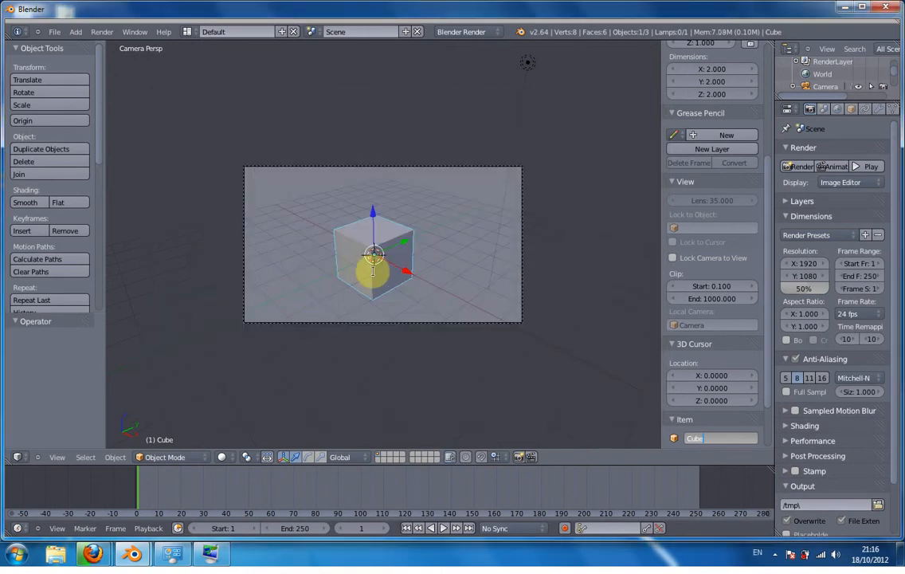
- Place the 3D cursor at several spots in the camera view, ending behind the cube at about X 0.69, Y 2.20, Z 2.00
left_click(386, 242)
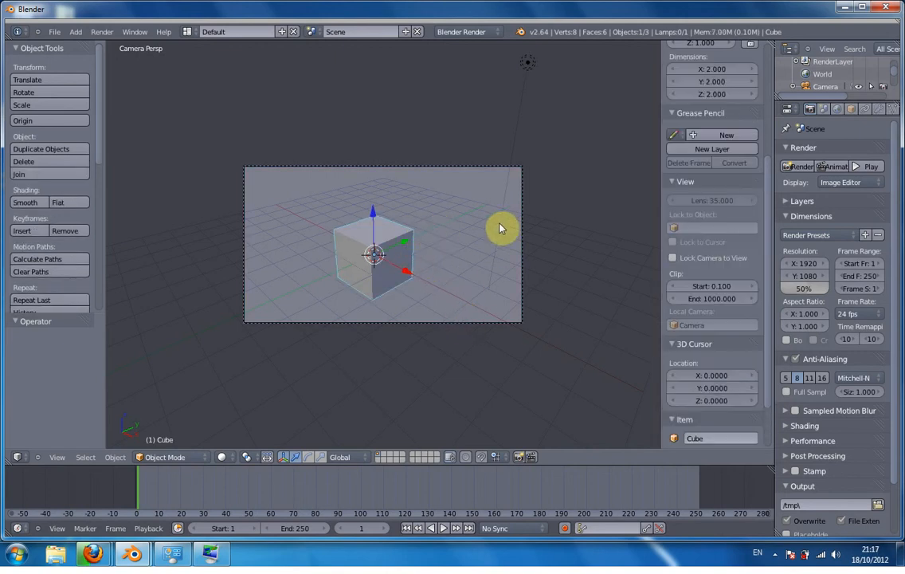
left_click(496, 219)
left_click(517, 237)
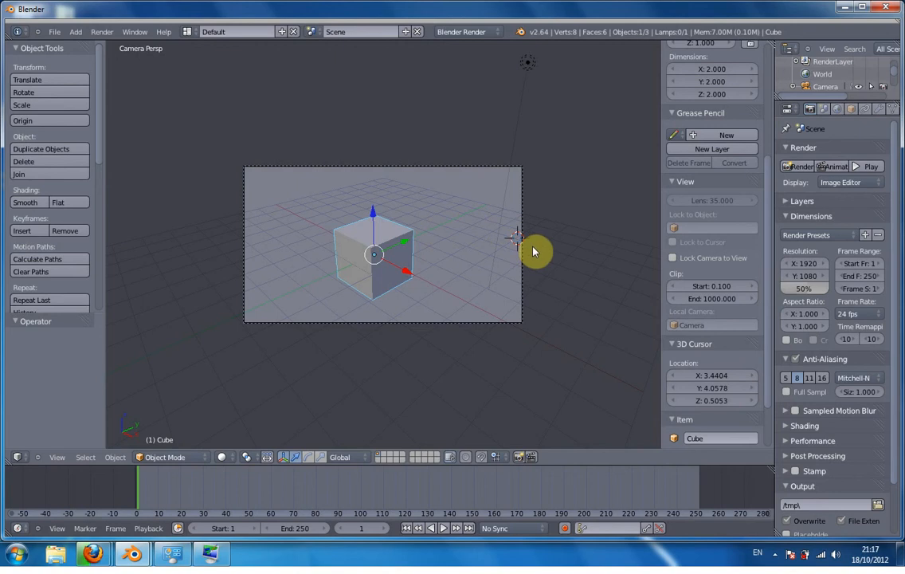
left_click(463, 254)
left_click(430, 192)
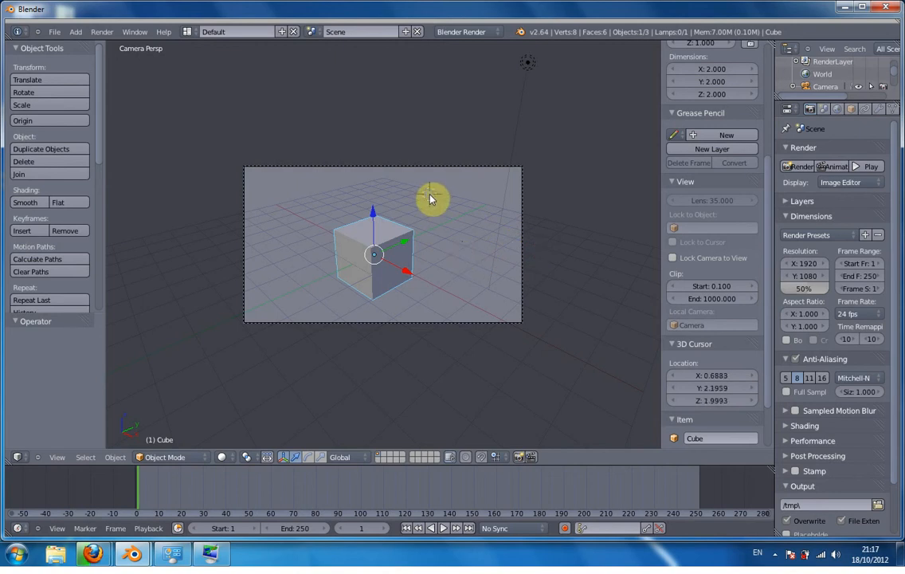
- Select the camera by its frame in the viewport, followed by the lamp above it
left_click(377, 255)
right_click(413, 322)
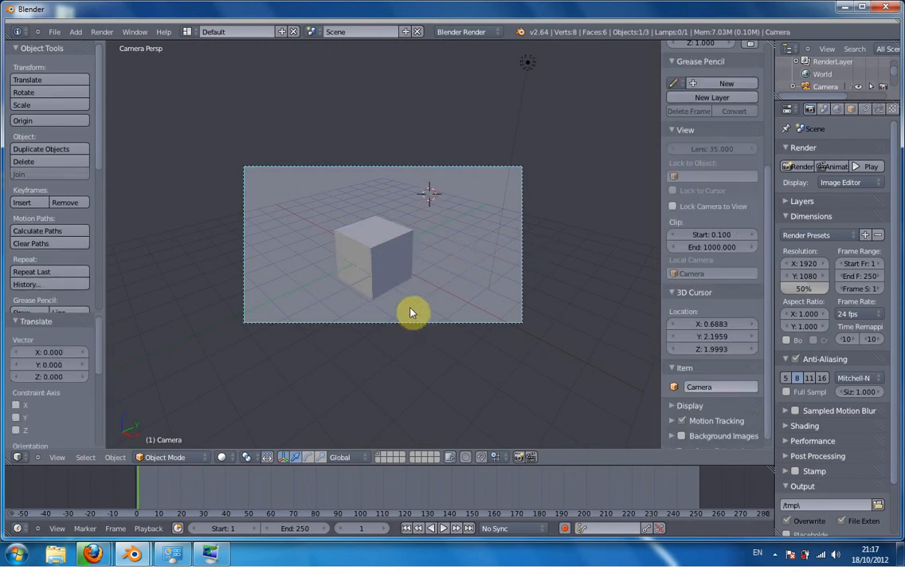
right_click(530, 80)
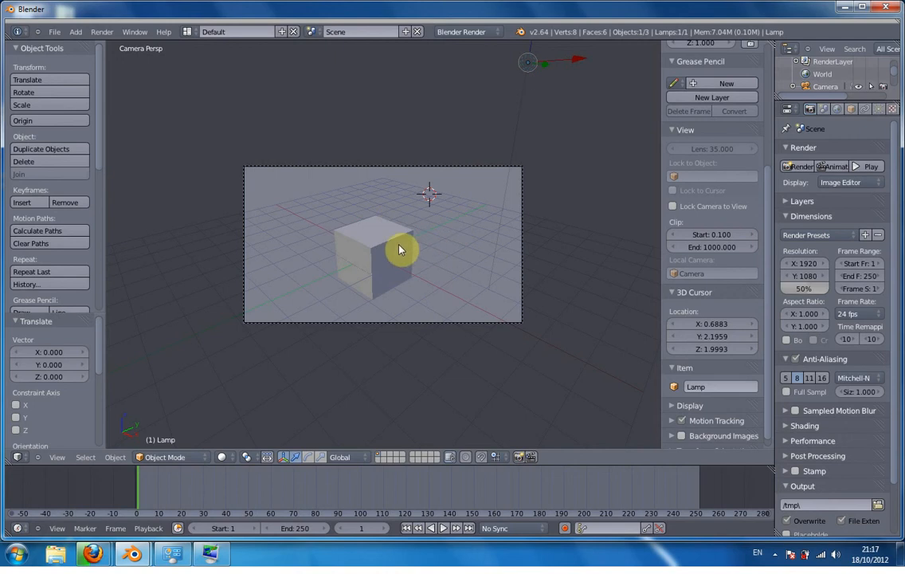
- Reopen the user preferences, set Select With to Right in the Input settings and look through the keymap categories
key("ctrl+alt+u")
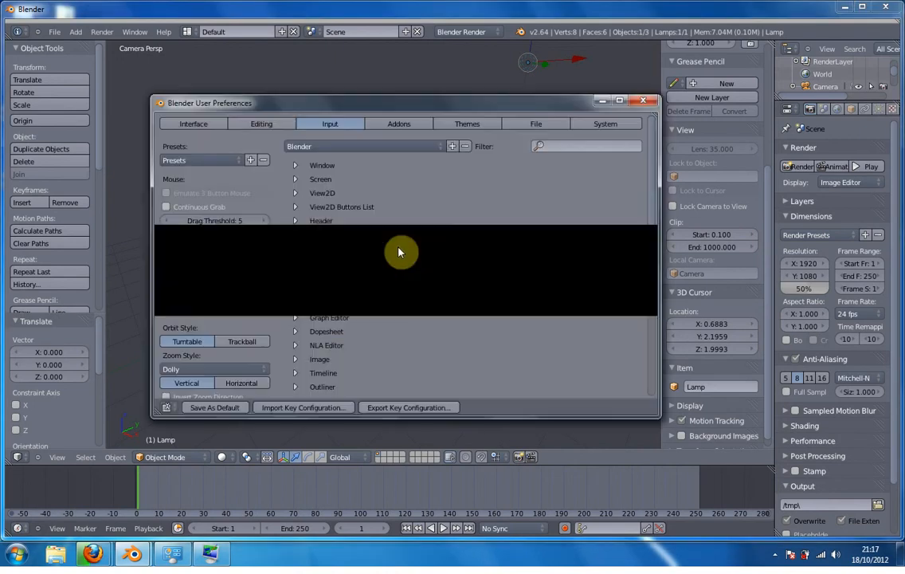
left_click(241, 262)
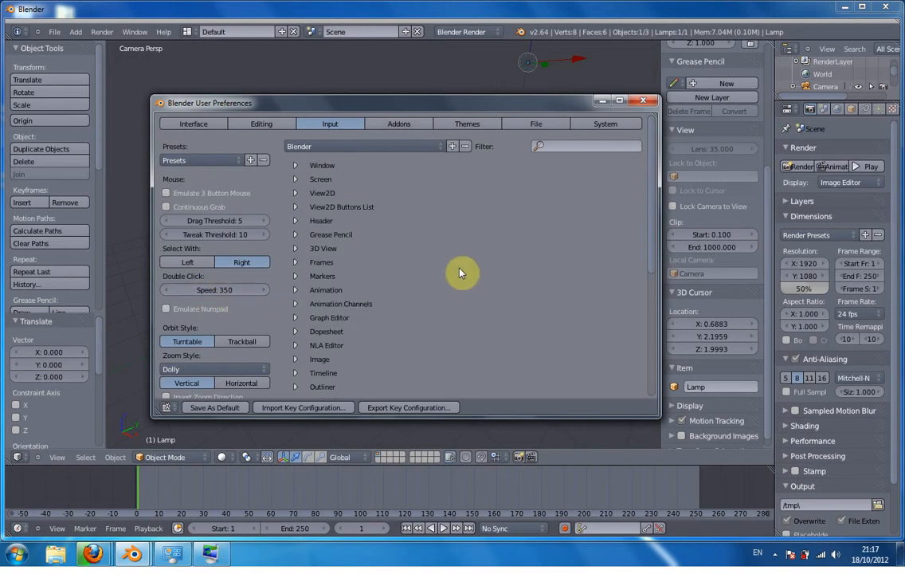
scroll(460, 273, "down", 2)
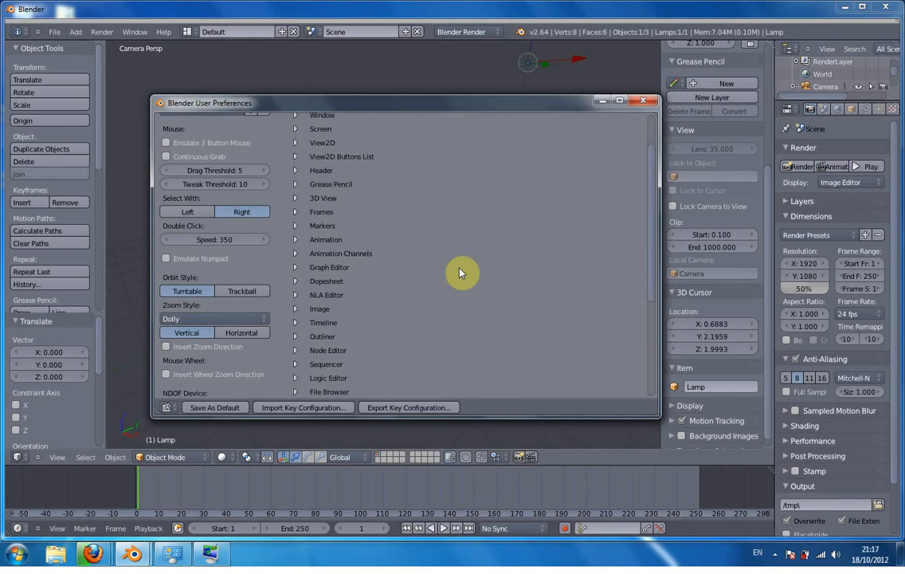
scroll(460, 273, "down", 1)
scroll(460, 273, "down", 3)
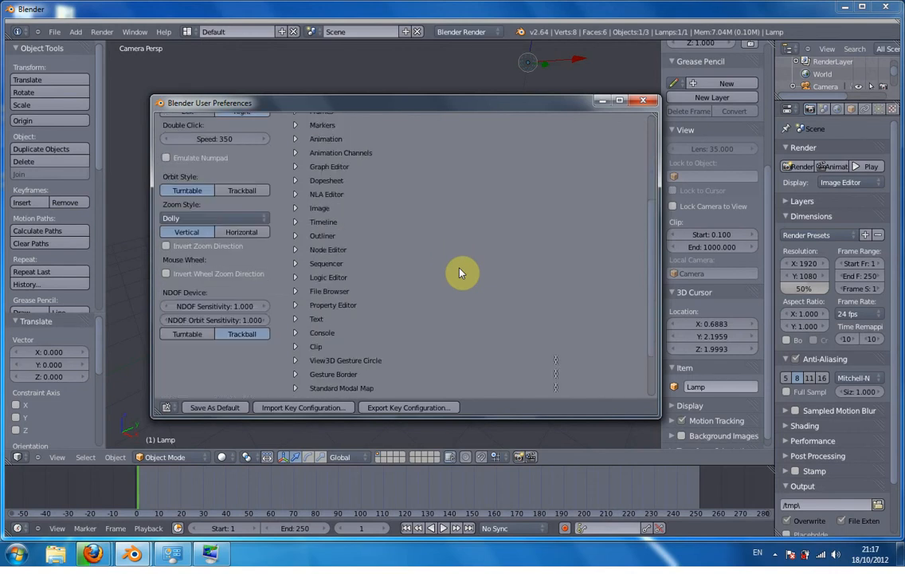
scroll(459, 272, "up", 3)
scroll(459, 273, "down", 3)
scroll(408, 284, "up", 6)
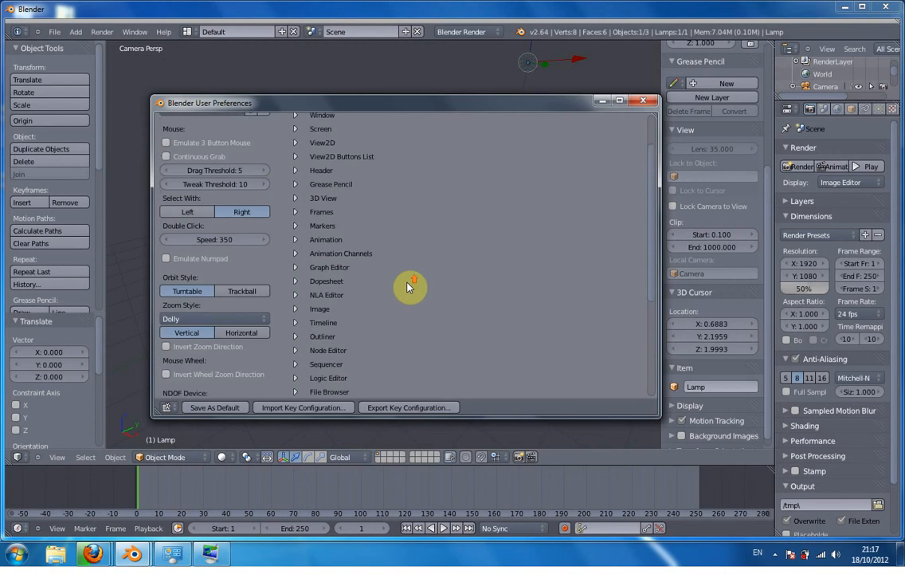
- Expand the Window keymap category, read through its shortcuts and collapse it again
left_click(296, 167)
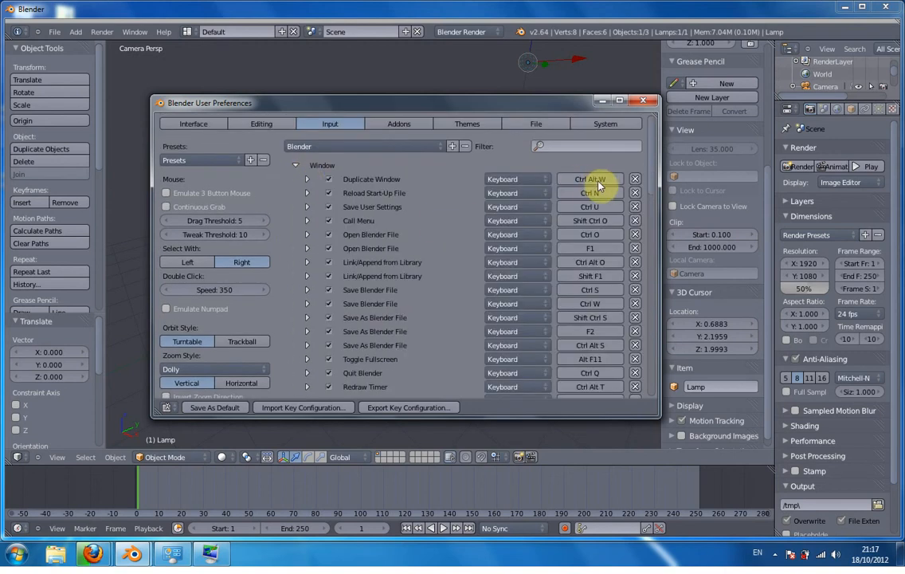
scroll(597, 188, "down", 12)
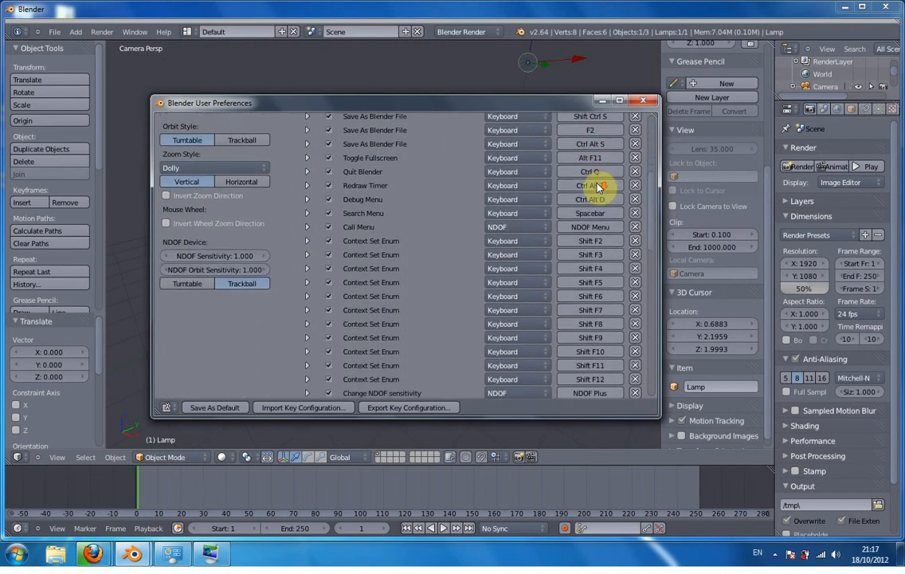
scroll(598, 188, "down", 8)
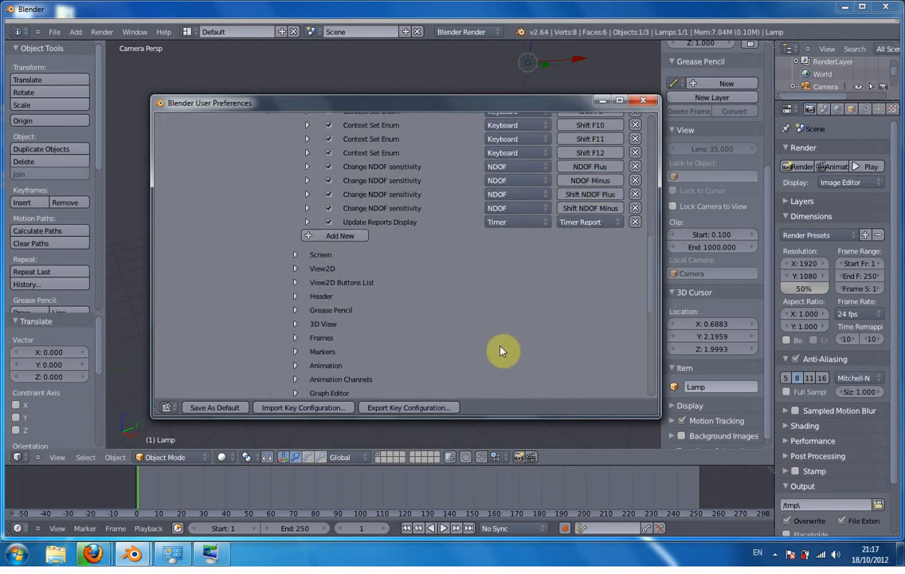
scroll(525, 277, "up", 8)
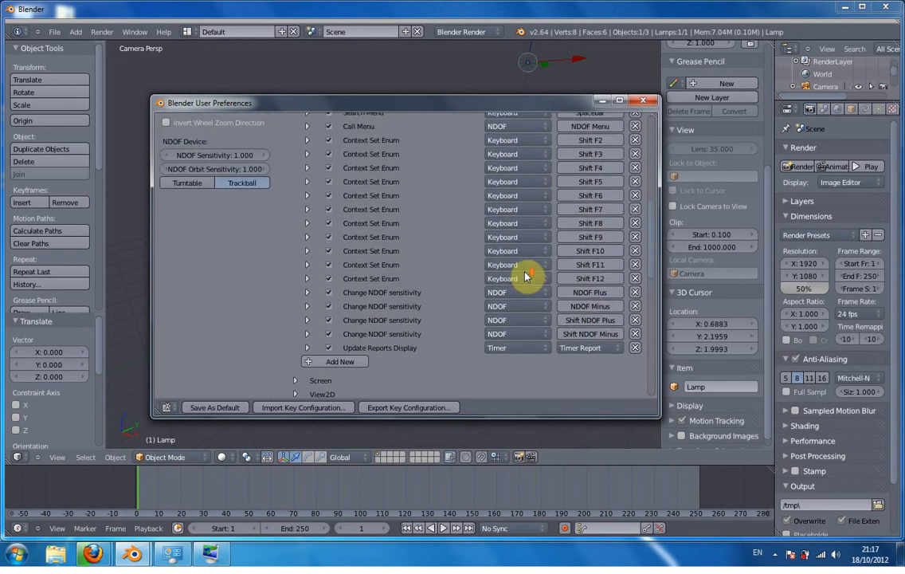
scroll(525, 276, "up", 6)
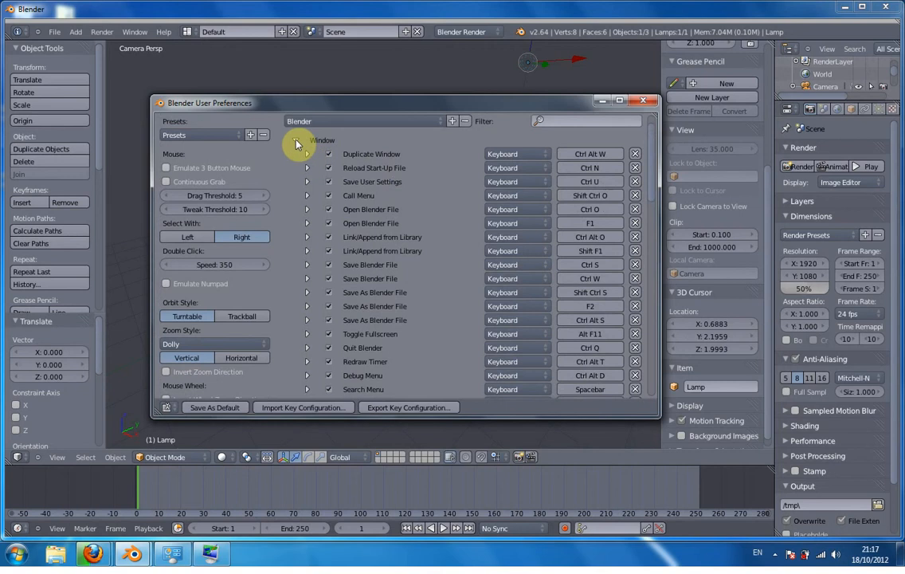
left_click(295, 141)
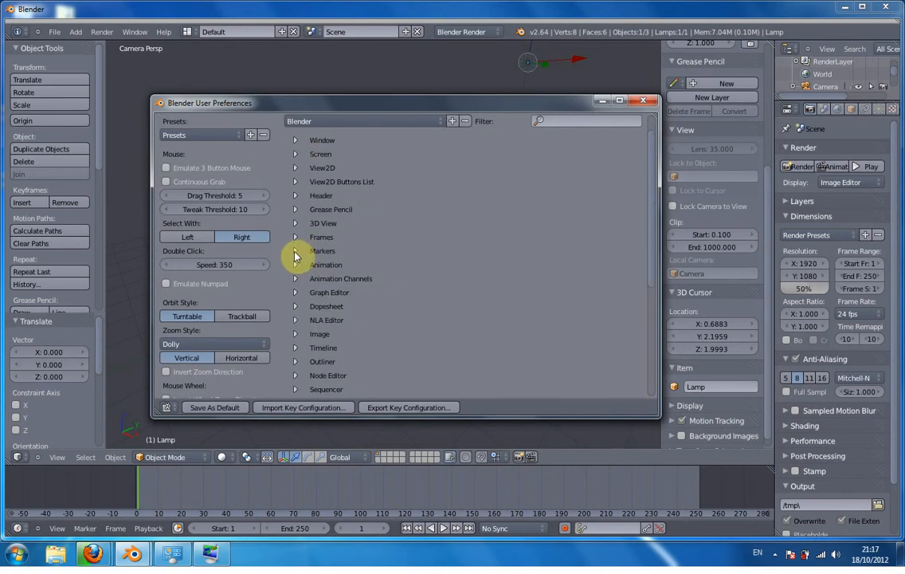
- Expand the Markers keymap category, review its time marker shortcuts and collapse it again
left_click(295, 253)
scroll(414, 284, "down", 3)
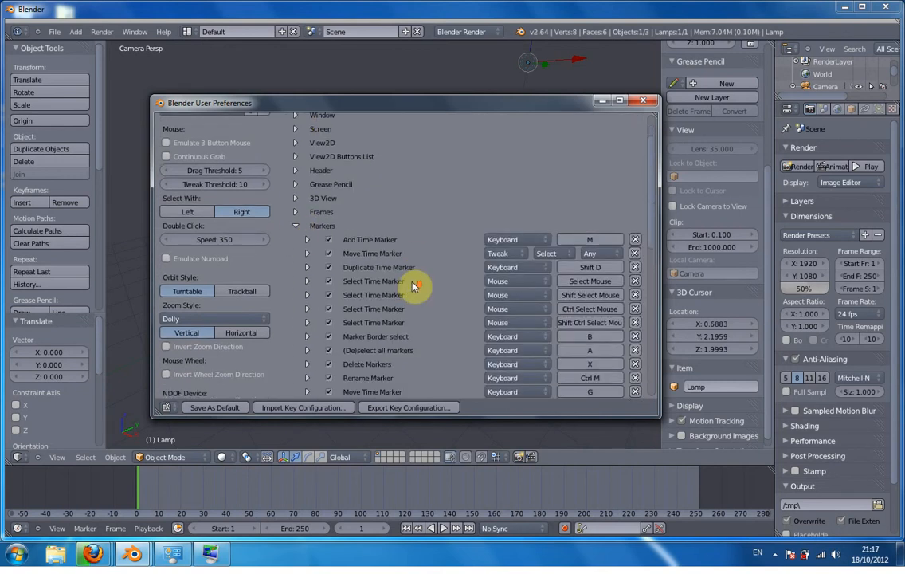
scroll(410, 289, "down", 3)
scroll(374, 263, "up", 3)
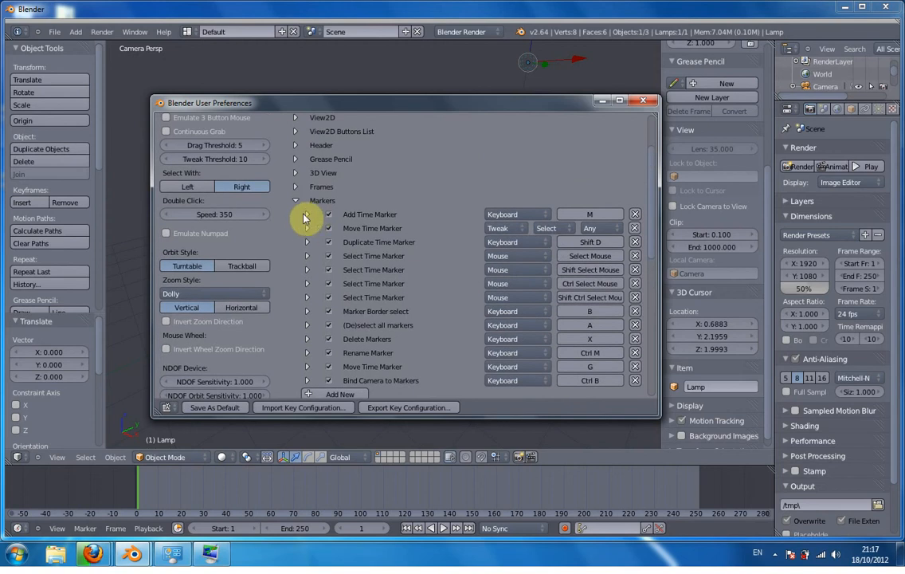
left_click(296, 201)
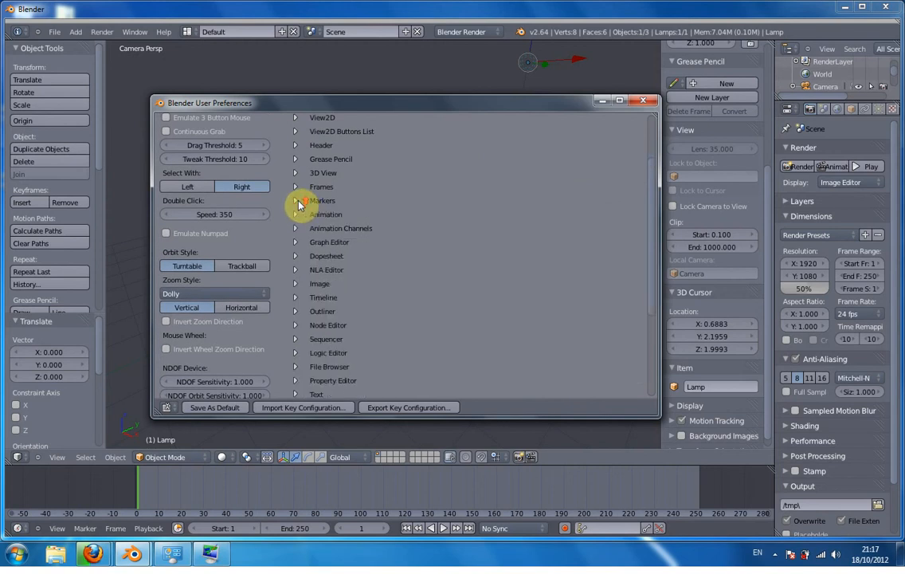
scroll(299, 205, "up", 4)
- Review the Editing preferences and set the number of undo steps to 64
left_click(257, 127)
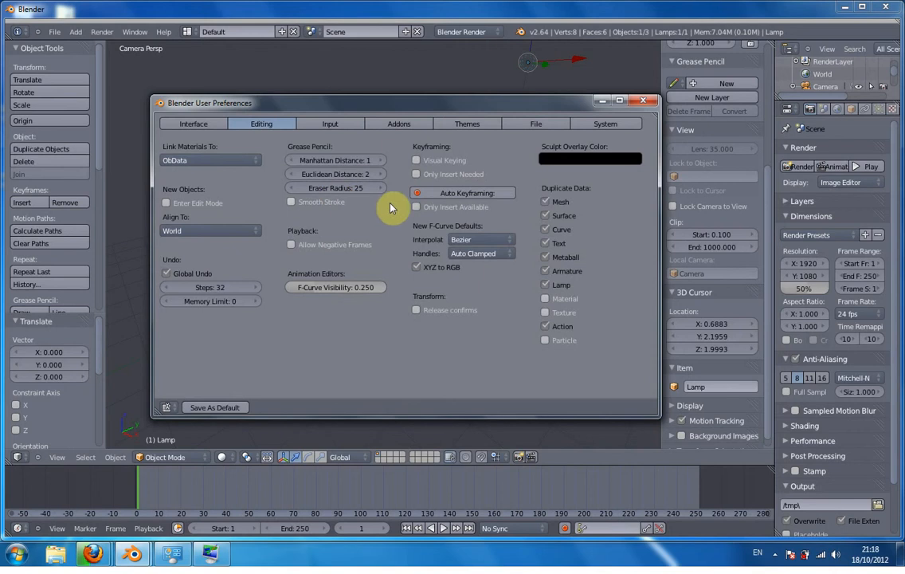
left_click(418, 195)
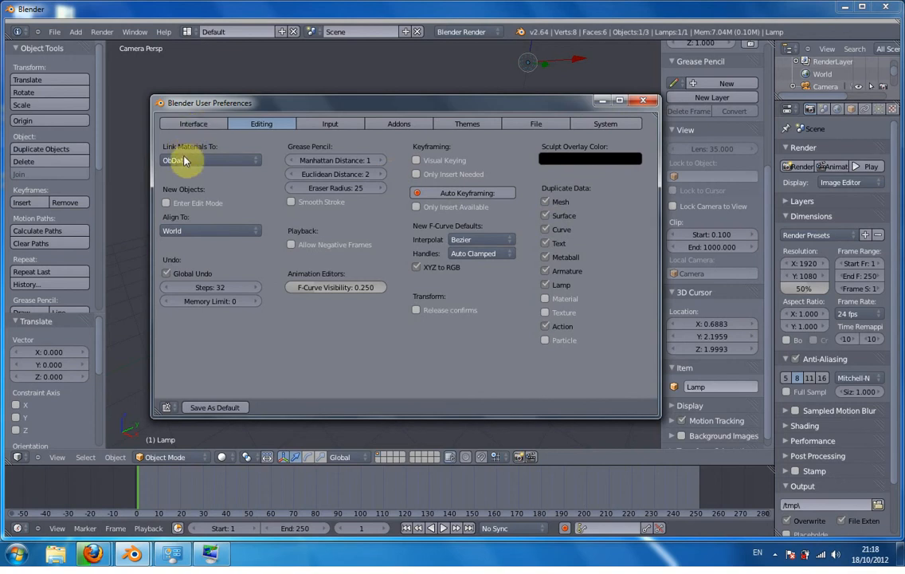
left_click(169, 231)
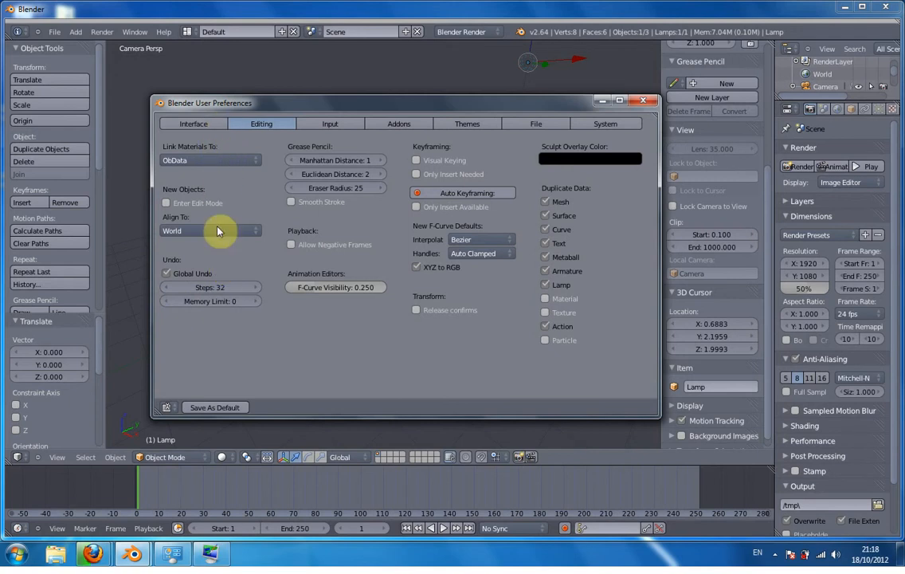
left_click(224, 289)
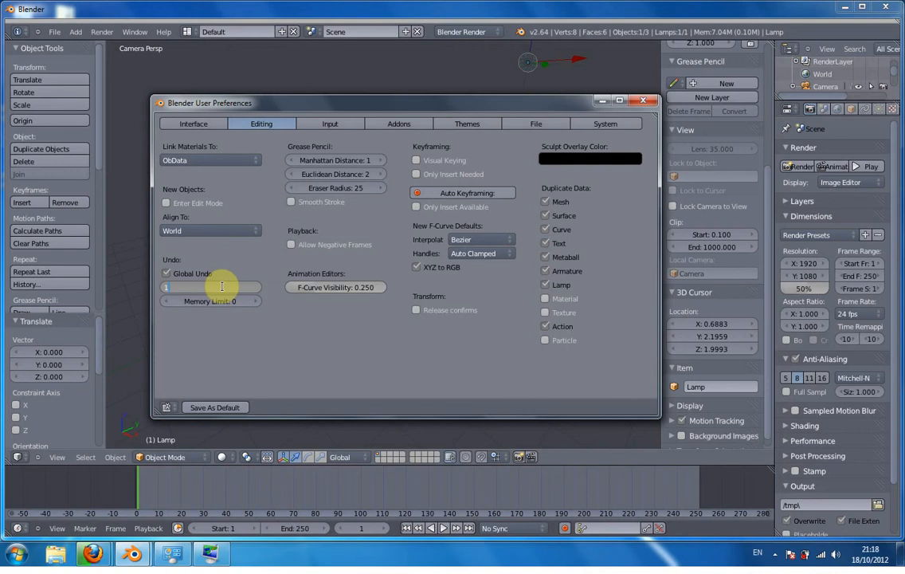
key("Return")
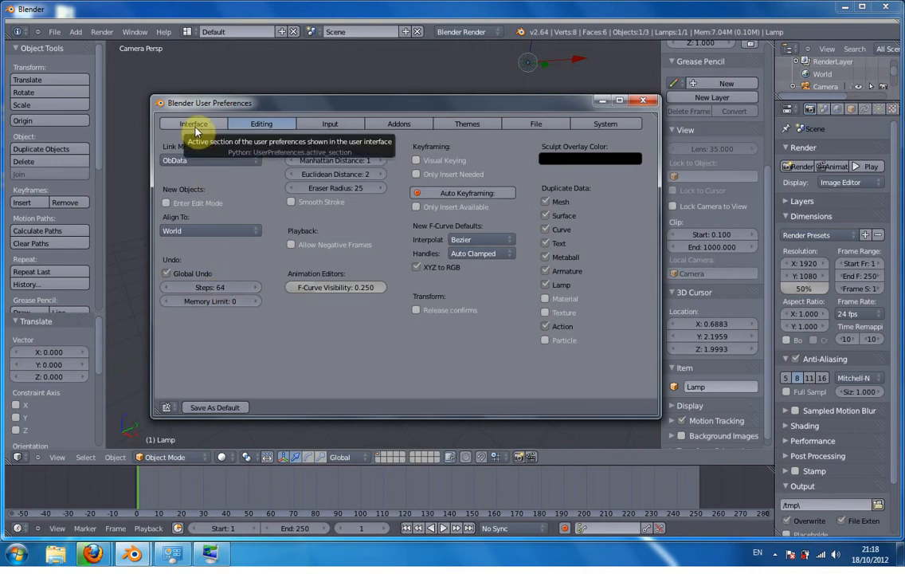
- Examine the display and view manipulation options in the Interface preferences and close the preferences window
left_click(195, 133)
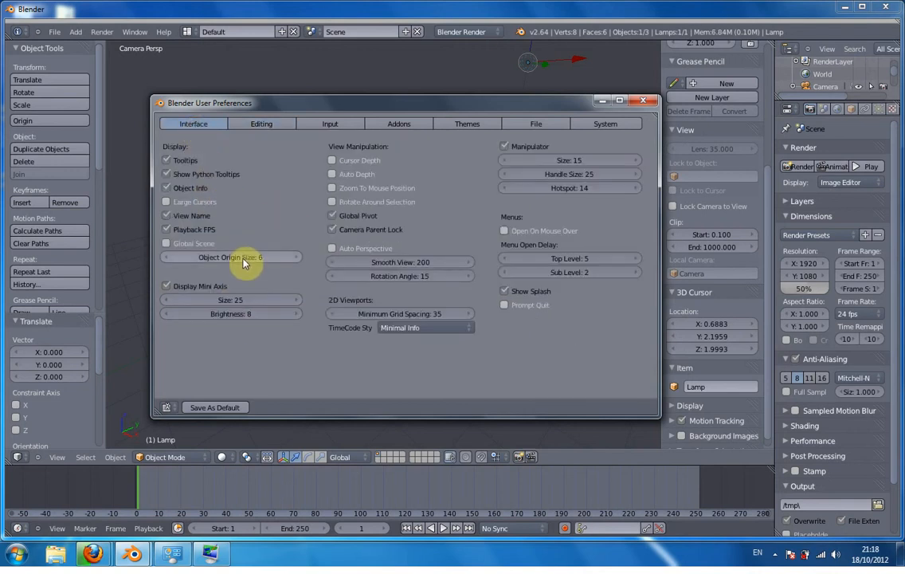
left_click(167, 202)
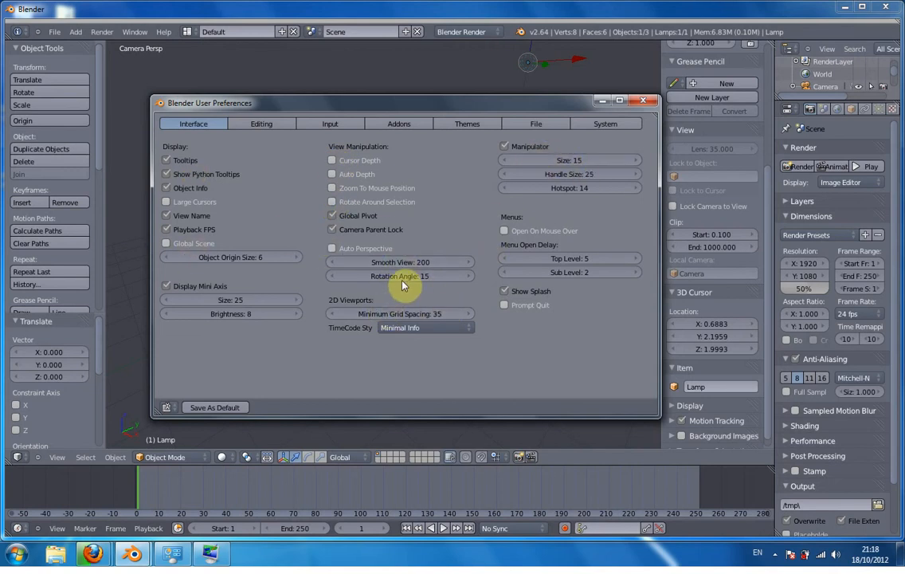
left_click(644, 101)
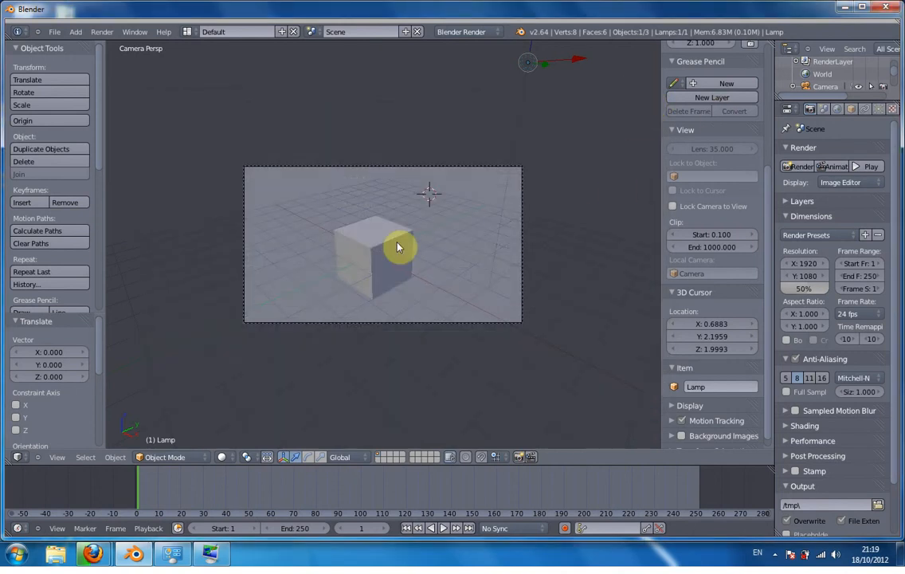
- Render the current frame of the cube scene and return to the 3D view
key("F12")
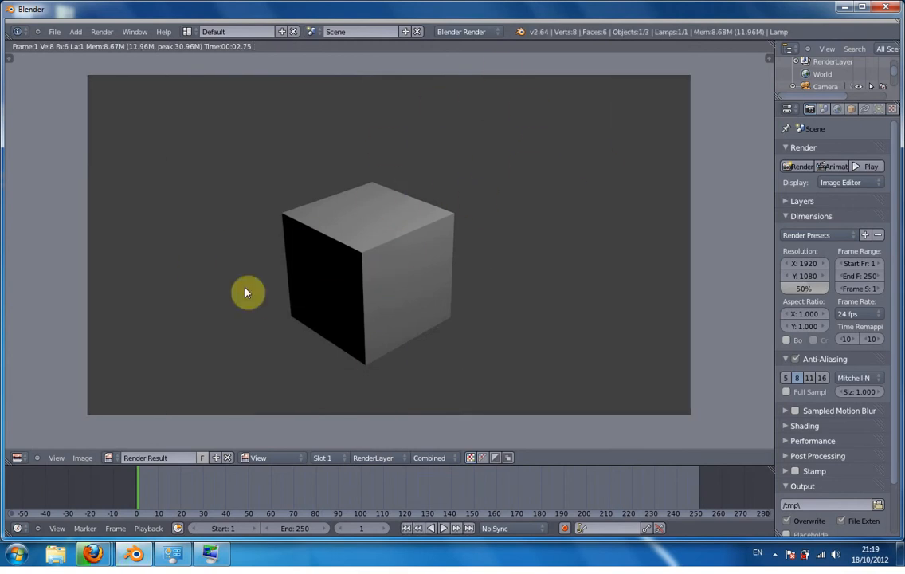
key("Escape")
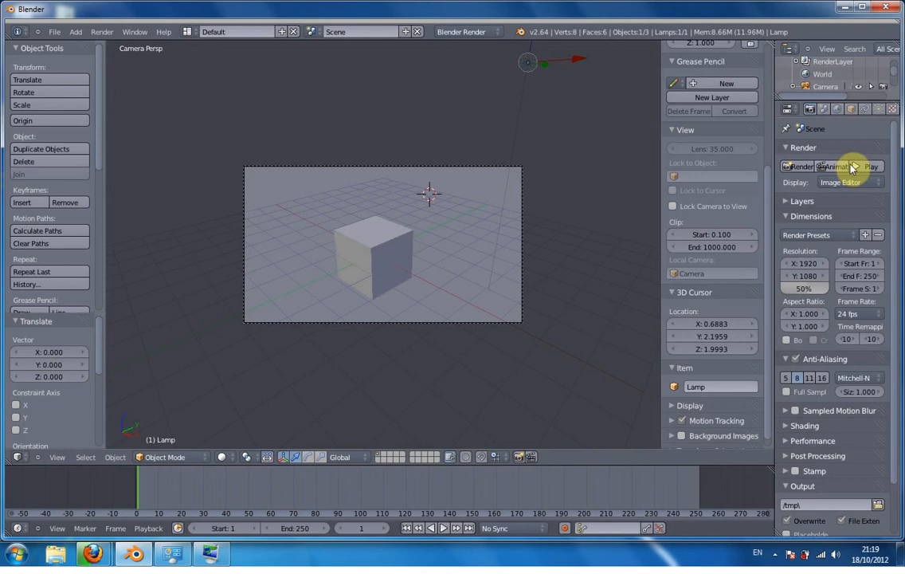
- Change the world's horizon colour to a bright cyan and enable the Blend sky option
left_click(838, 110)
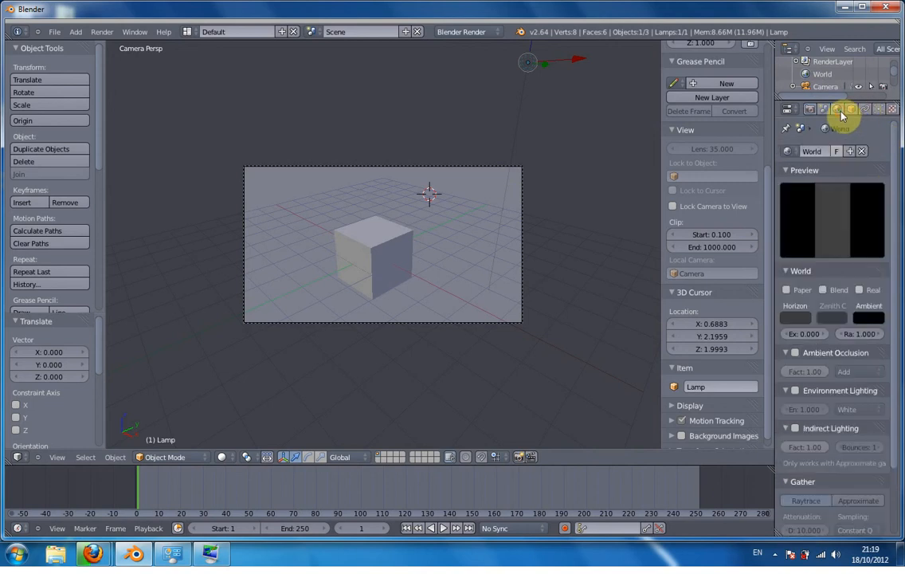
left_click(794, 323)
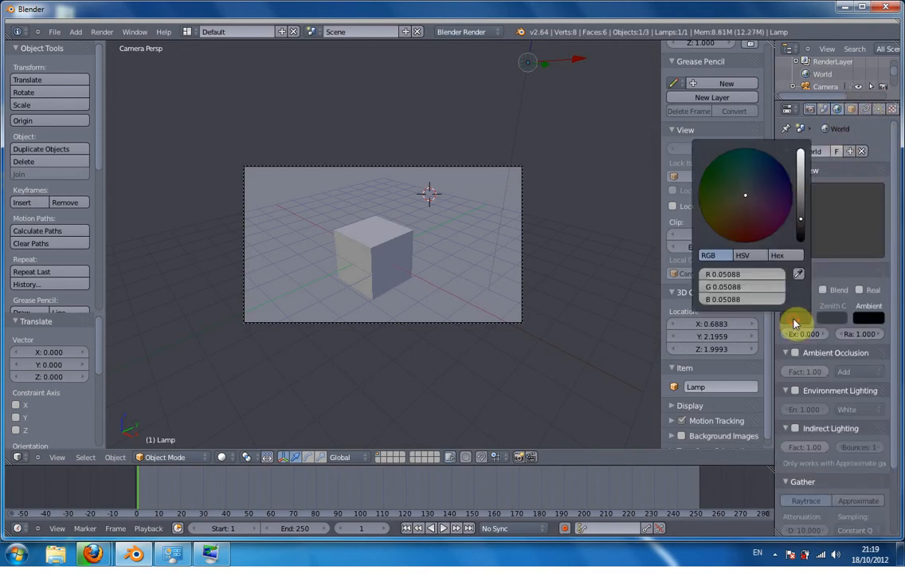
left_click_drag(803, 226, 800, 174)
left_click(746, 192)
left_click_drag(746, 195, 747, 156)
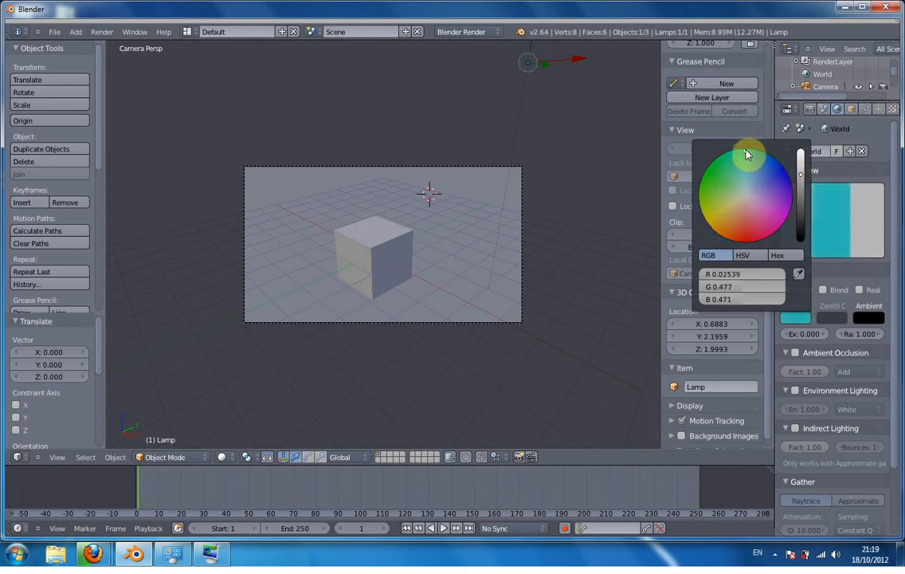
left_click(827, 290)
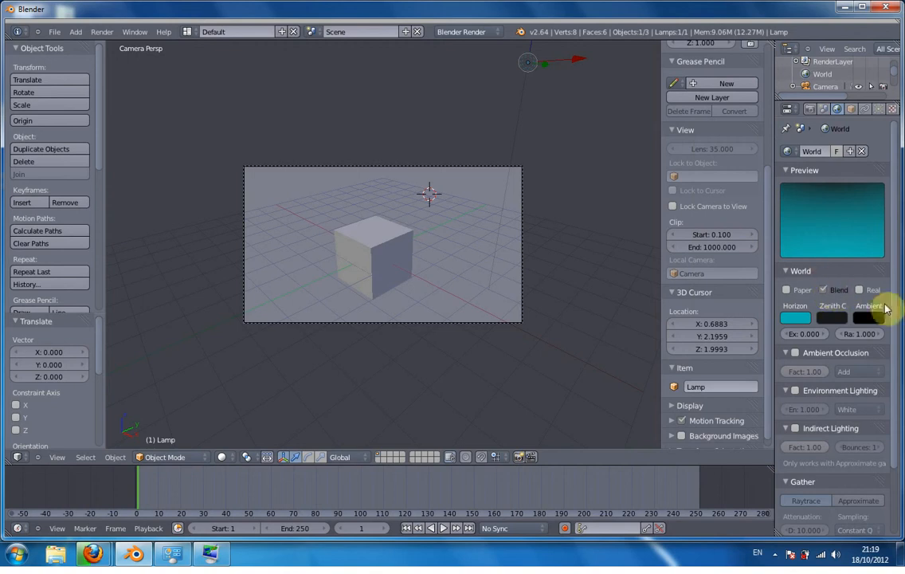
- Try the world's Real sky option both with and without Blend, then restore Blend only
left_click(862, 290)
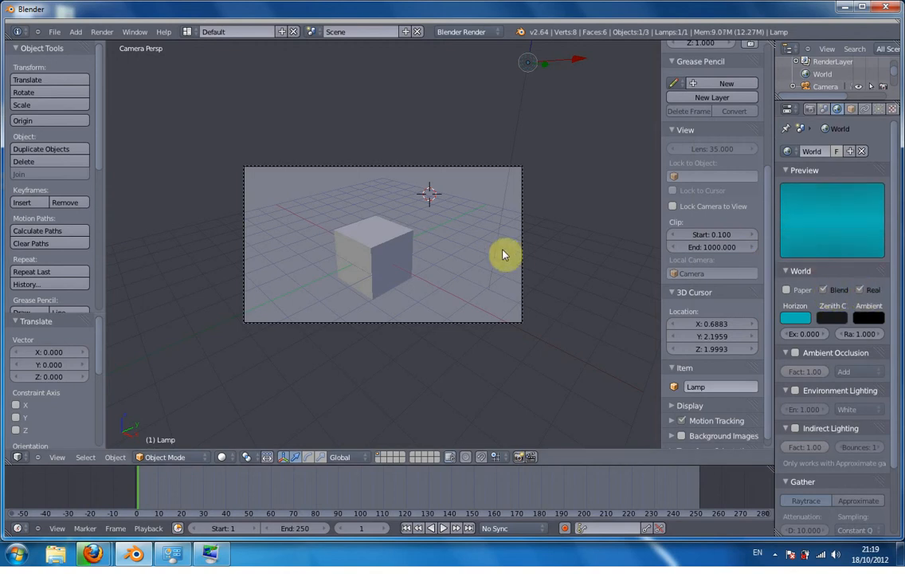
left_click(824, 291)
left_click(823, 291)
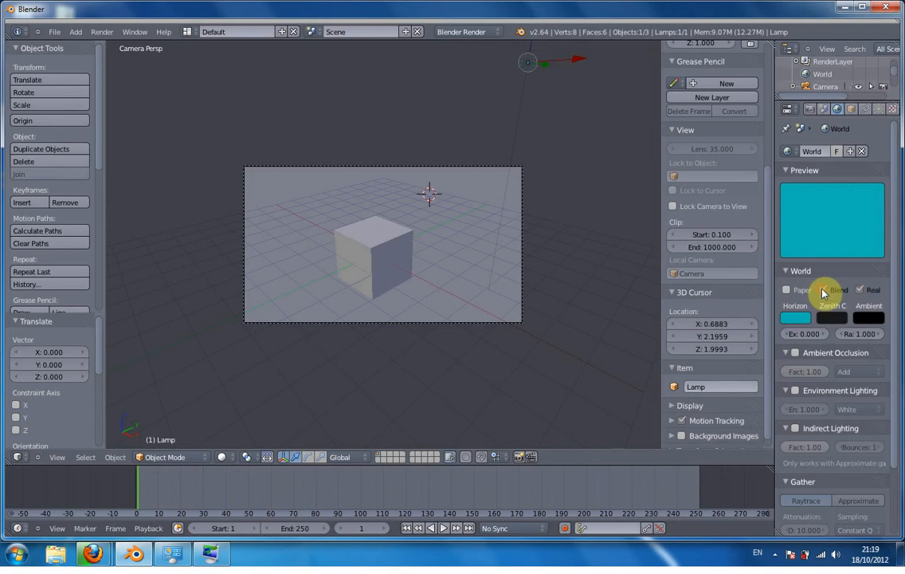
left_click(861, 291)
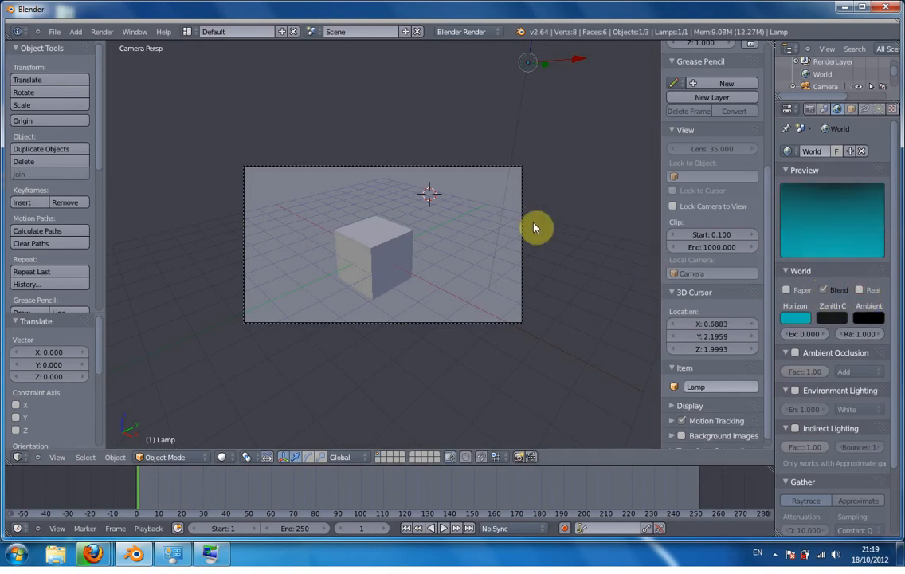
- Render the cube against the blended cyan background and return to the 3D view
key("F12")
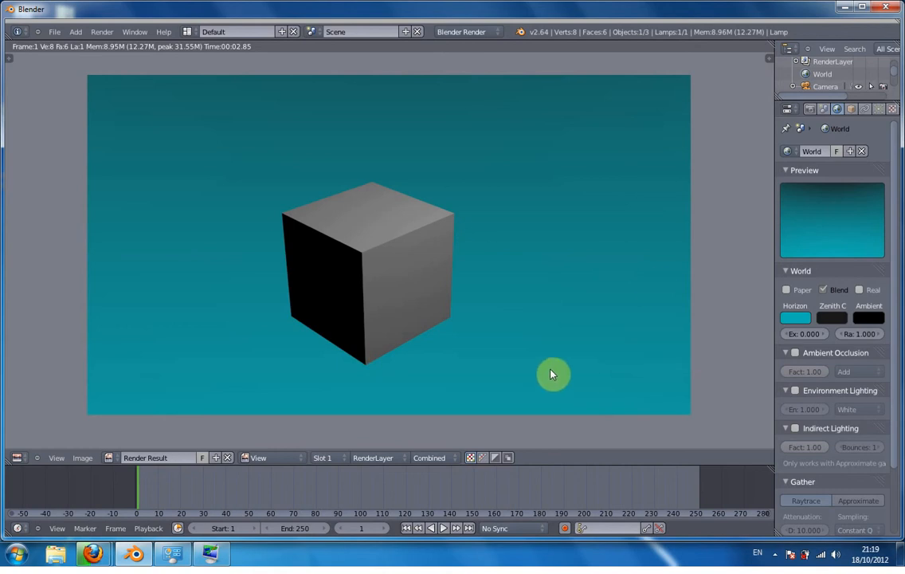
left_click(795, 430)
key("Escape")
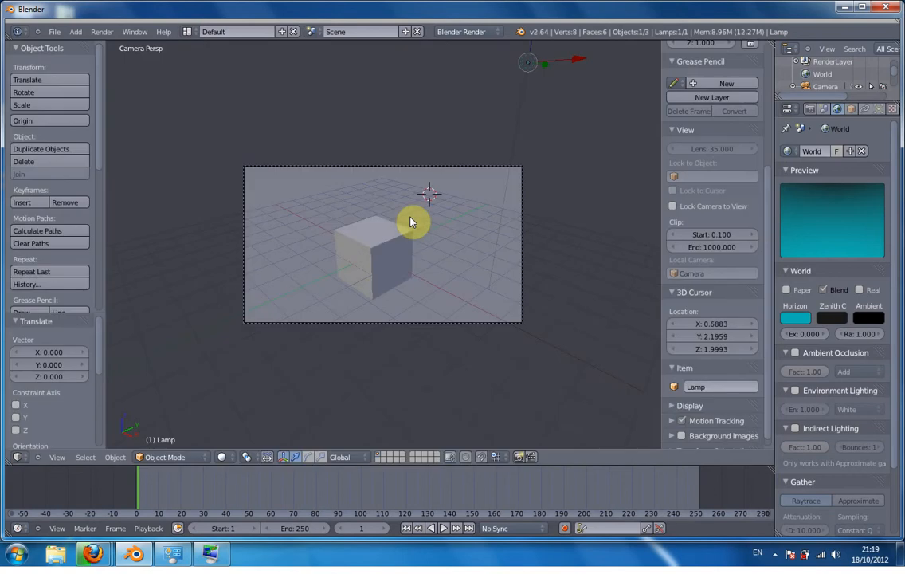
- Snap the 3D cursor to the scene centre and add a plane there
key("shift+s")
left_click(390, 292)
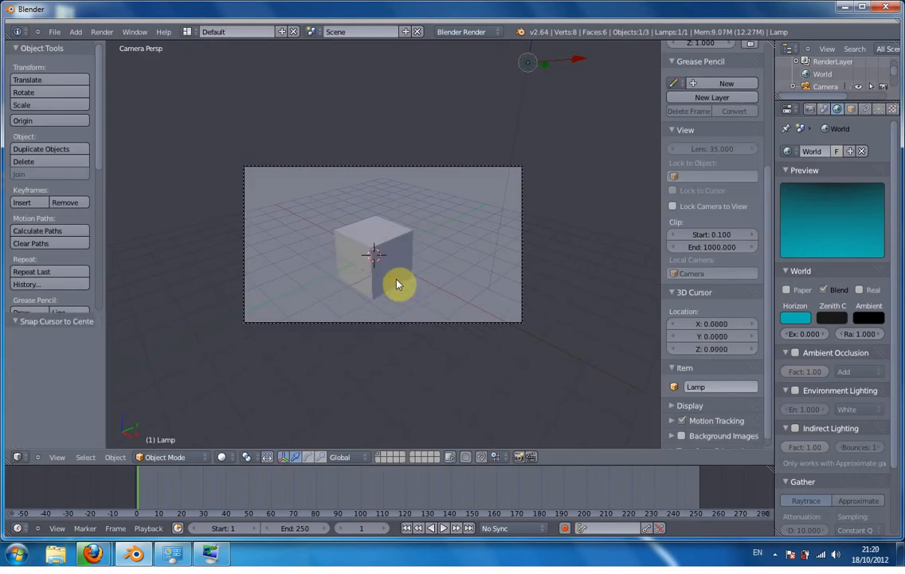
key("shift+a")
left_click(423, 281)
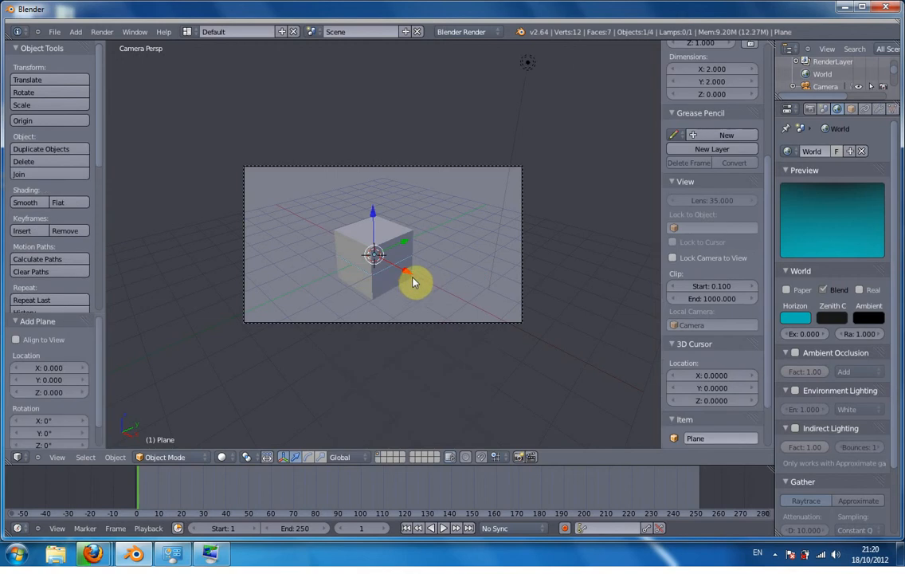
- Lower the plane about 1.16 units along Z and scale it by 10
key("g")
key("z")
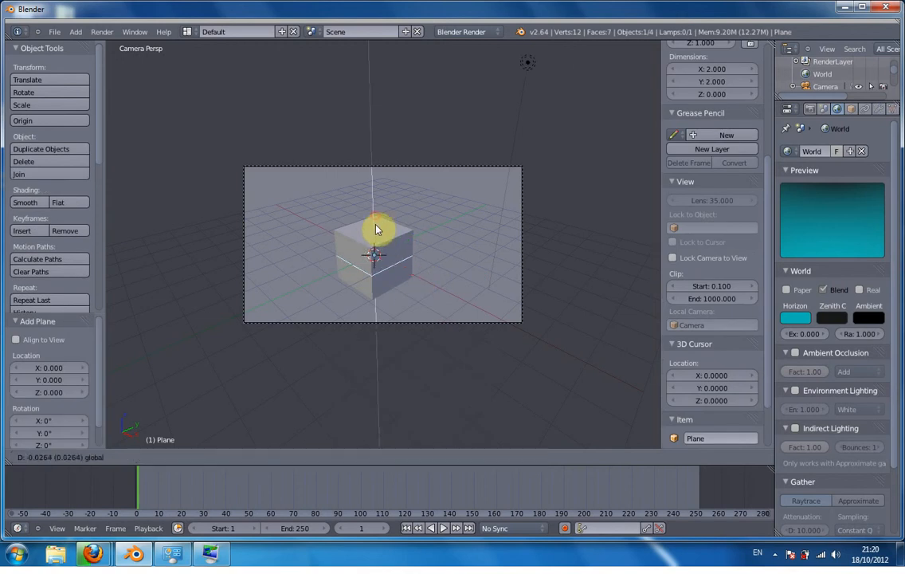
left_click(378, 247)
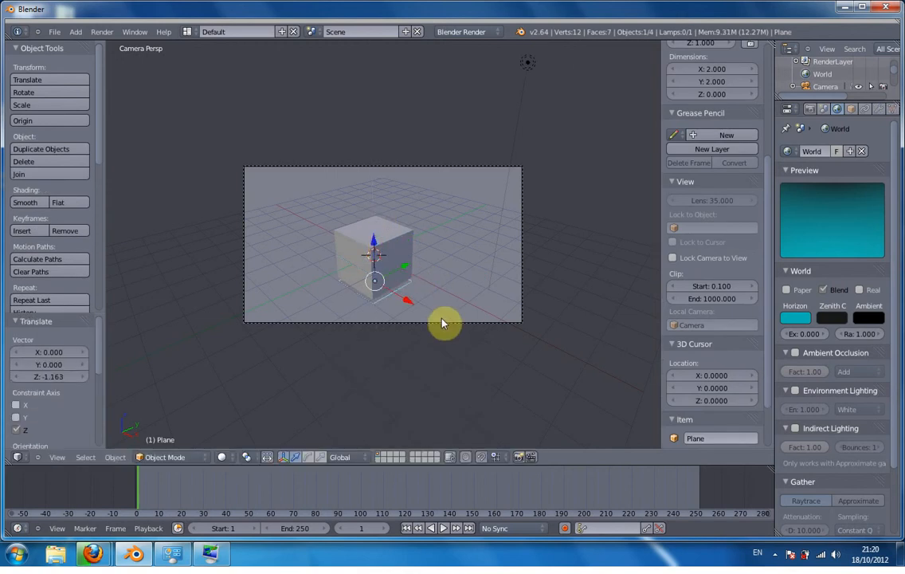
type("s10")
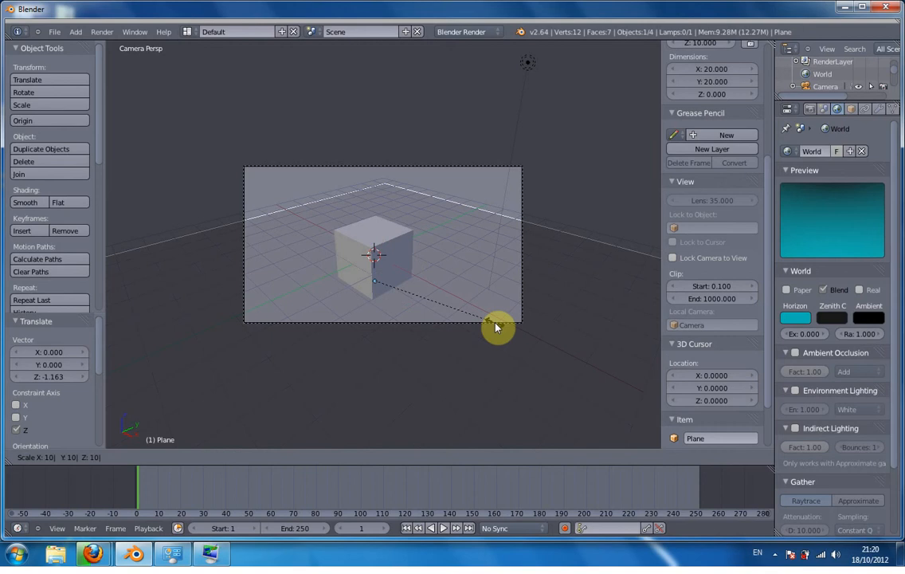
key("Return")
- Set the cube material's Emit value to 3 and its diffuse colour to bright yellow
right_click(384, 245)
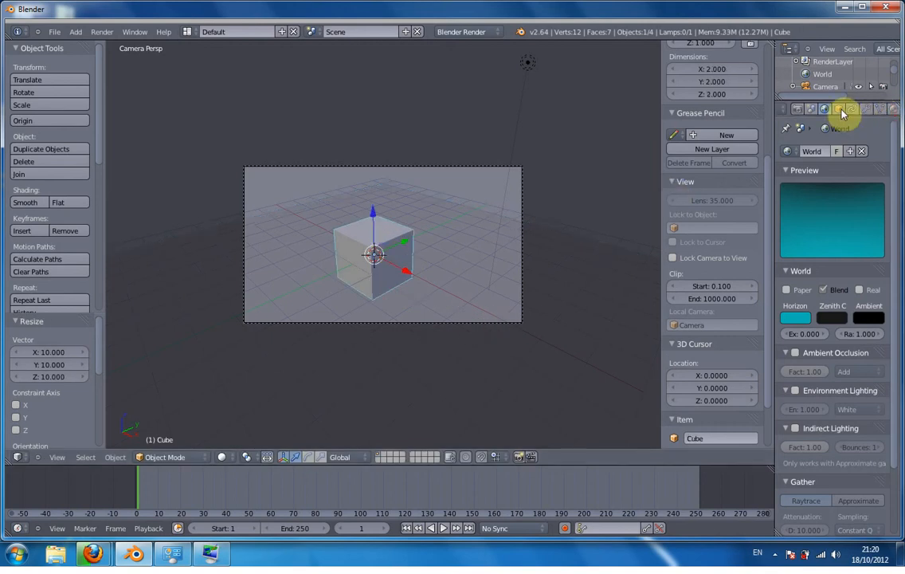
left_click(891, 111)
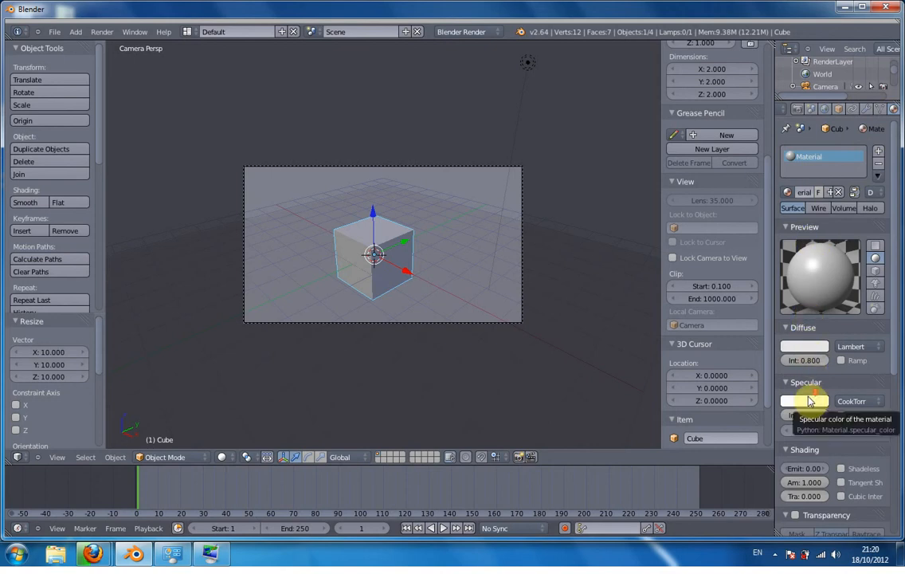
scroll(812, 403, "down", 2)
left_click(807, 419)
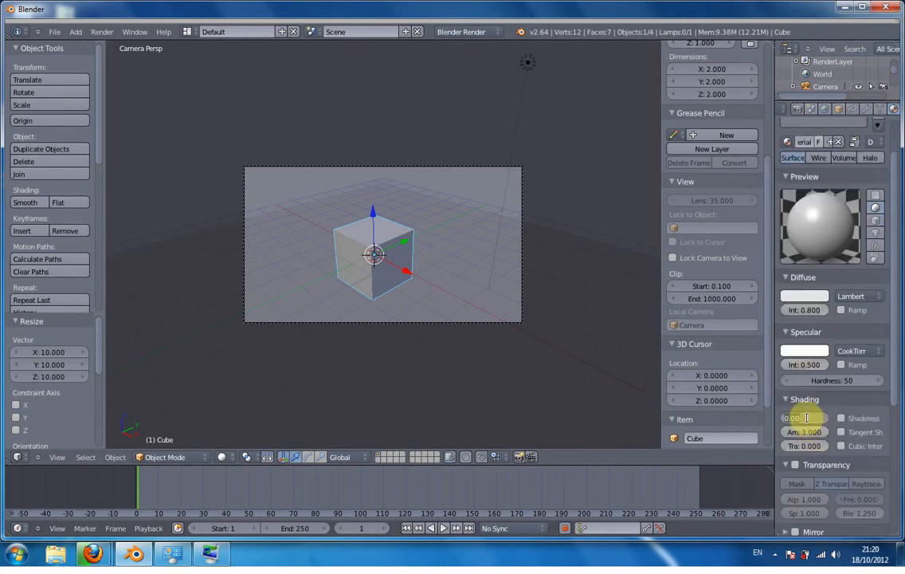
type("3")
key("Return")
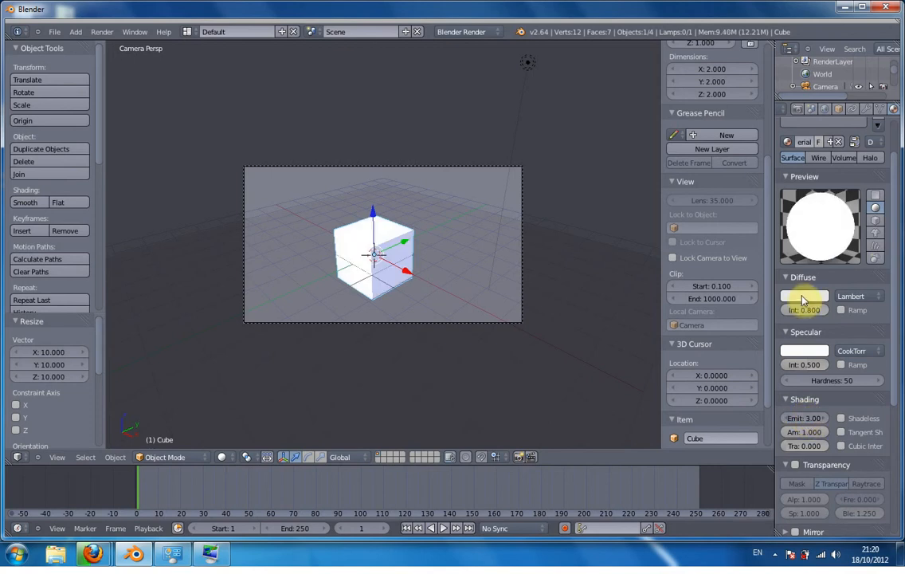
left_click(803, 296)
left_click_drag(769, 178, 708, 197)
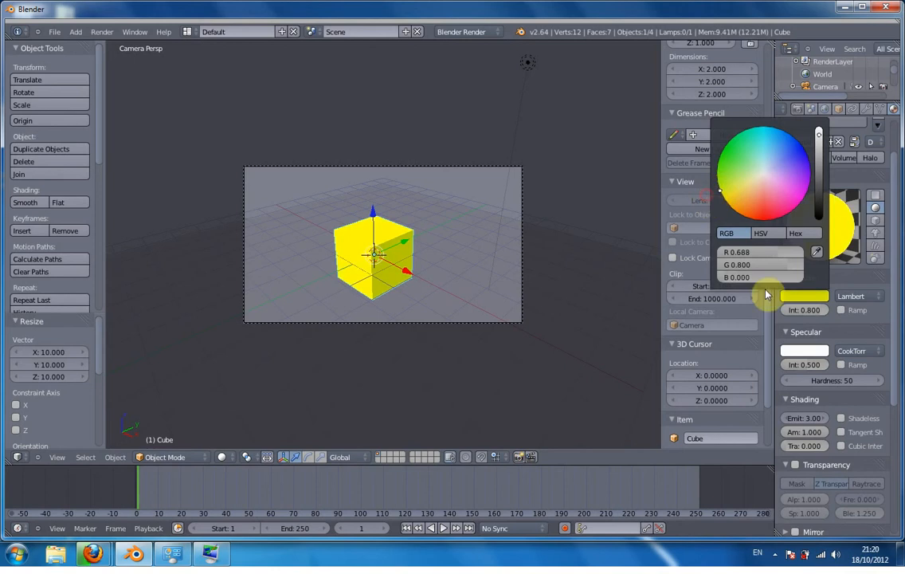
- Clear the plane's location and move it -1 unit along the Z axis
right_click(418, 301)
key("alt+g")
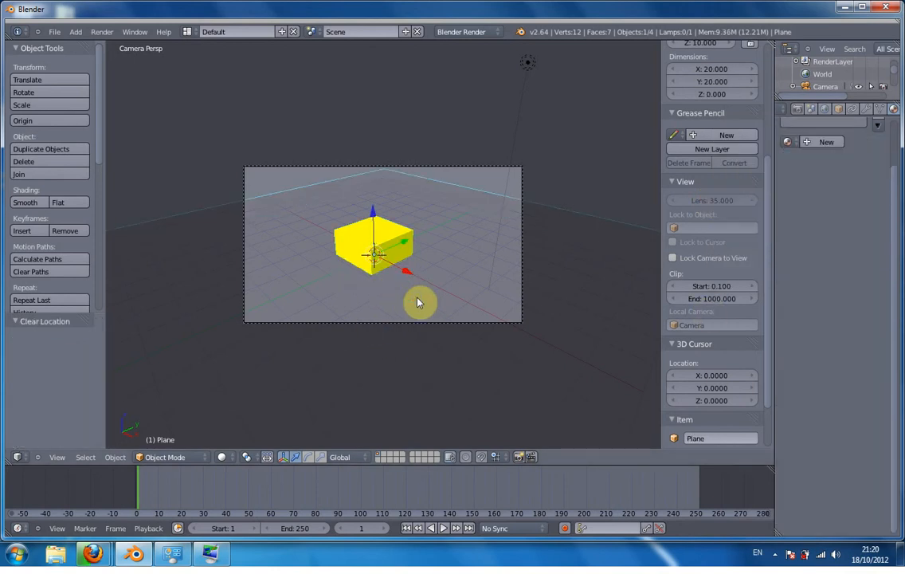
key("g")
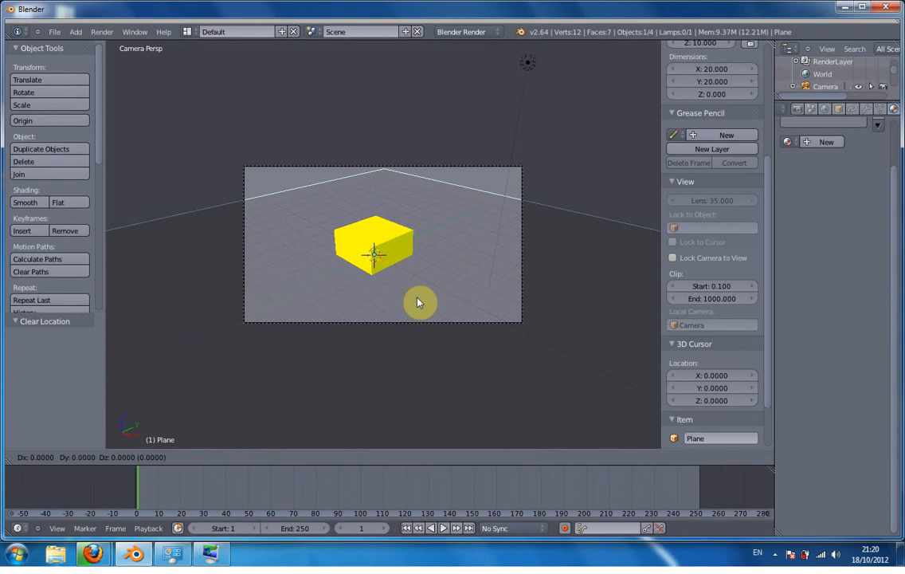
key("z")
key("minus")
key("1")
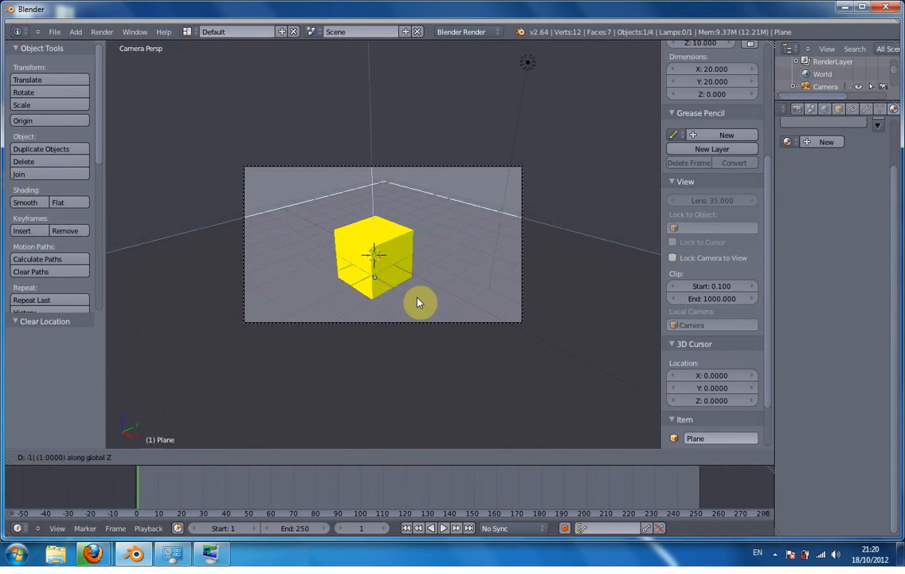
key("Return")
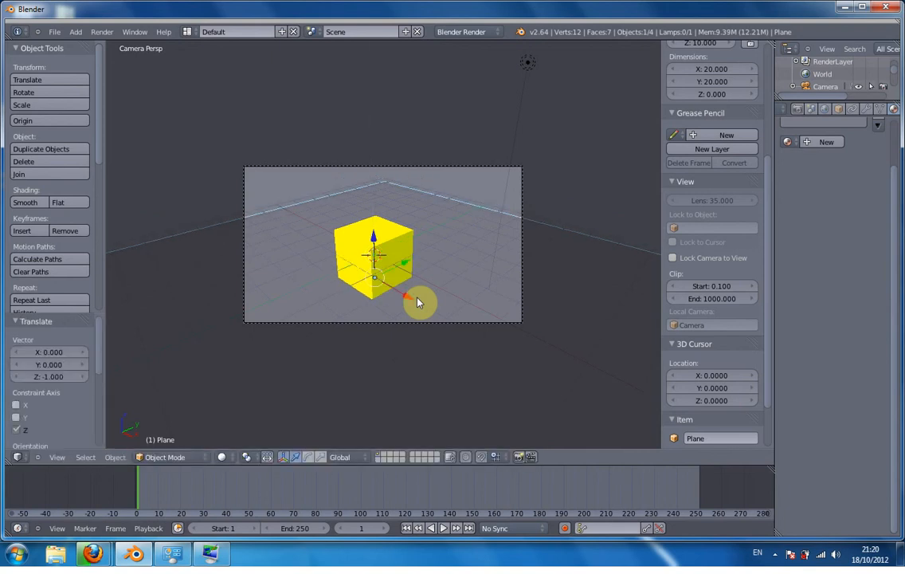
- Set the world's horizon colour to black and turn off the Blend sky option
right_click(398, 242)
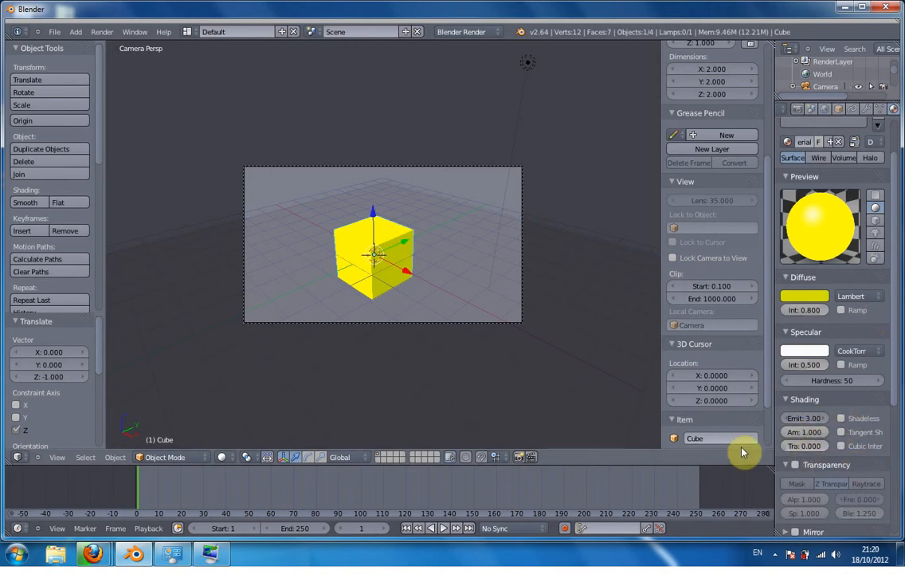
left_click(825, 108)
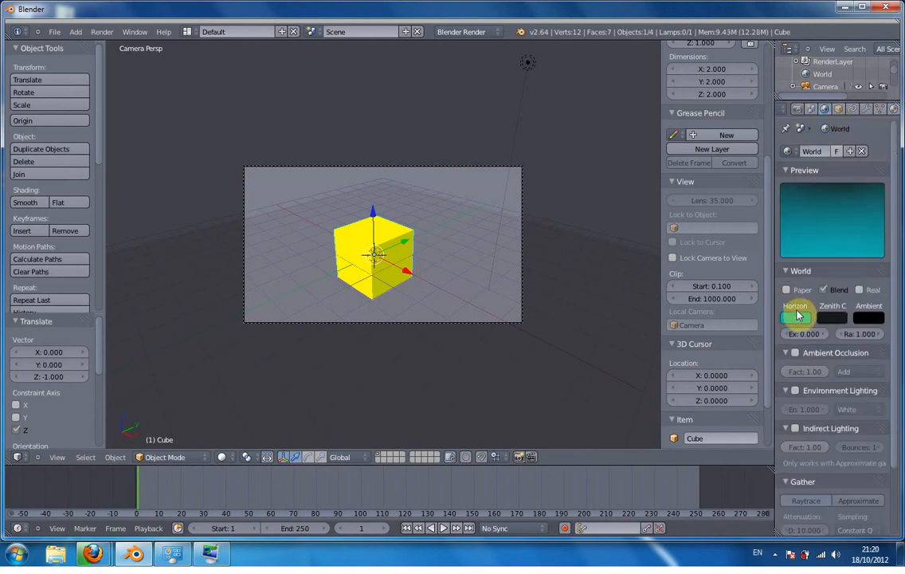
left_click(796, 315)
left_click_drag(802, 178, 808, 282)
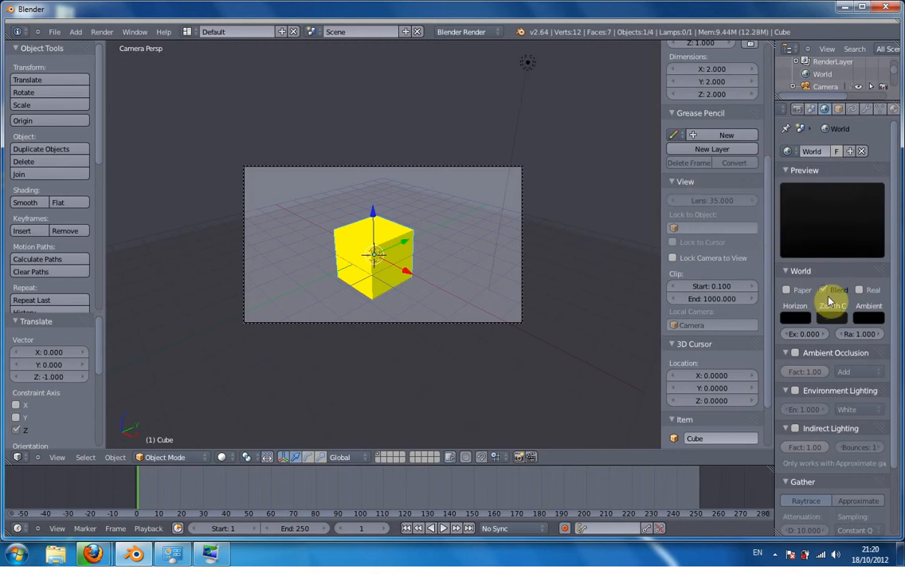
left_click(826, 293)
- Delete the lamp, render the scene without it, and return to the 3D view
right_click(531, 60)
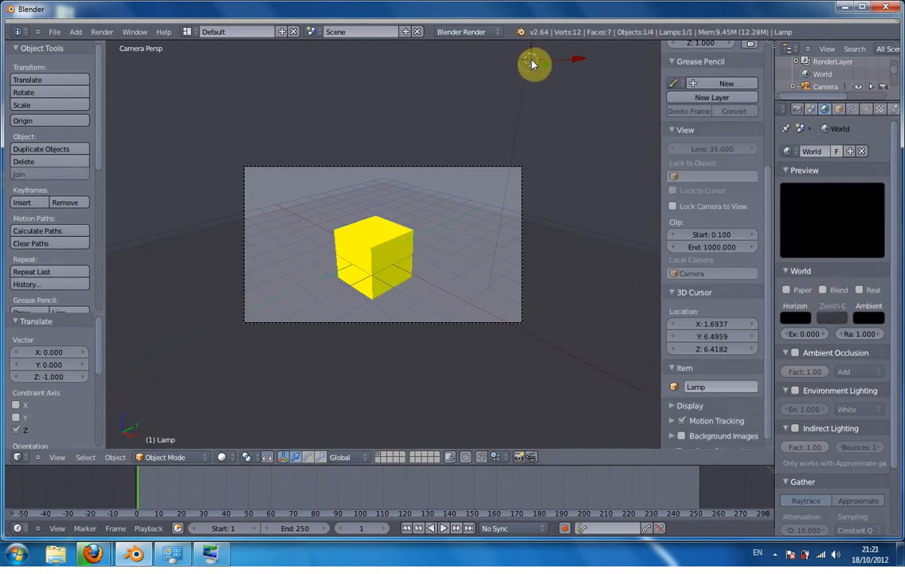
key("x")
left_click(531, 62)
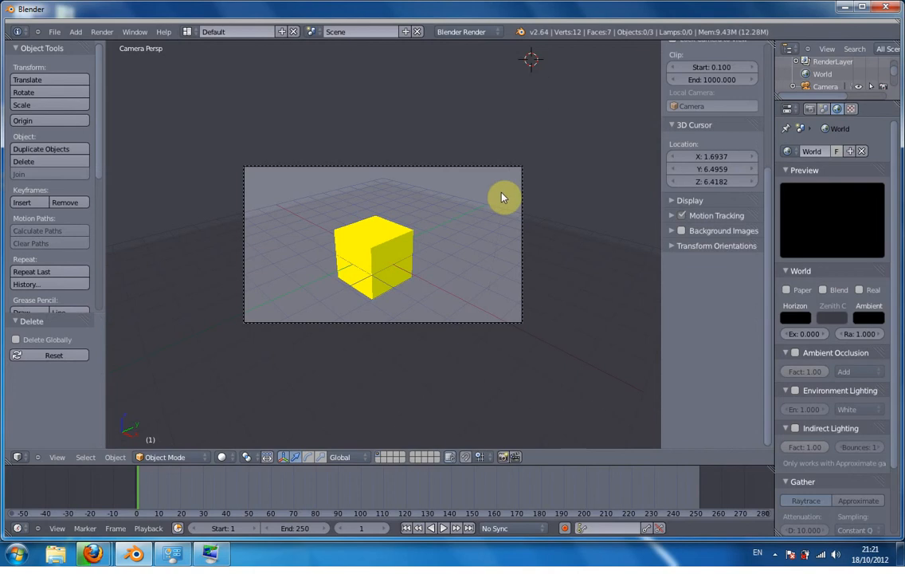
key("F12")
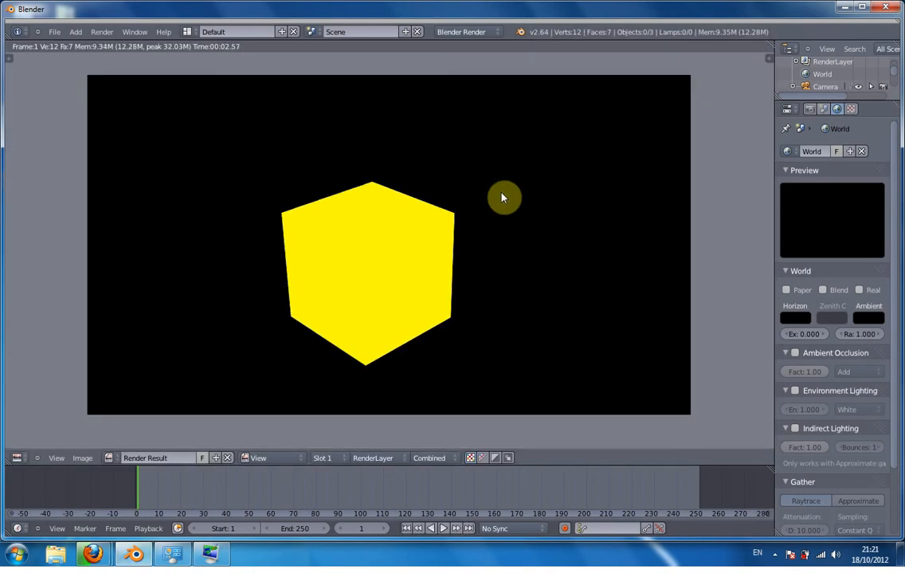
key("Escape")
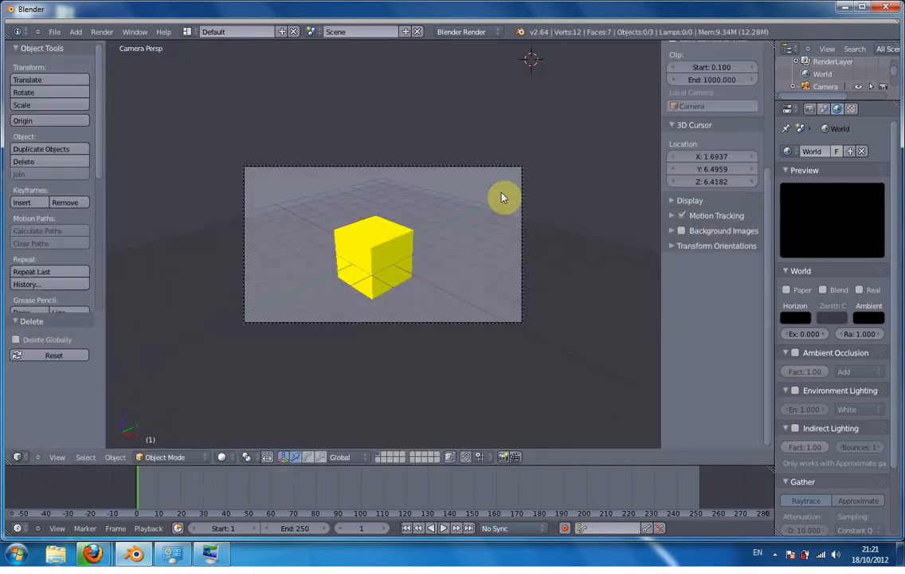
- Enable the world's Indirect Lighting with the Approximate gather method, render the scene, and return to the 3D view
left_click(794, 428)
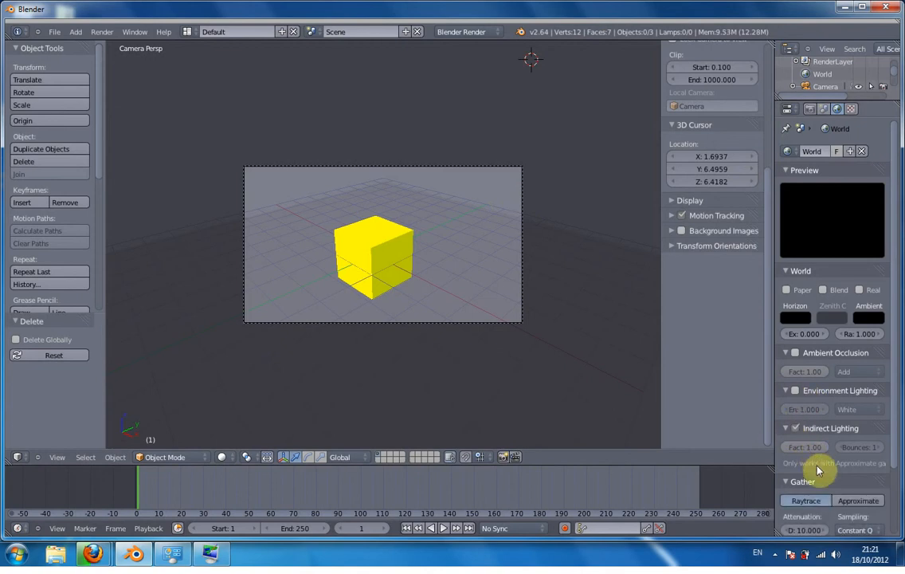
left_click(859, 499)
scroll(893, 474, "down", 1)
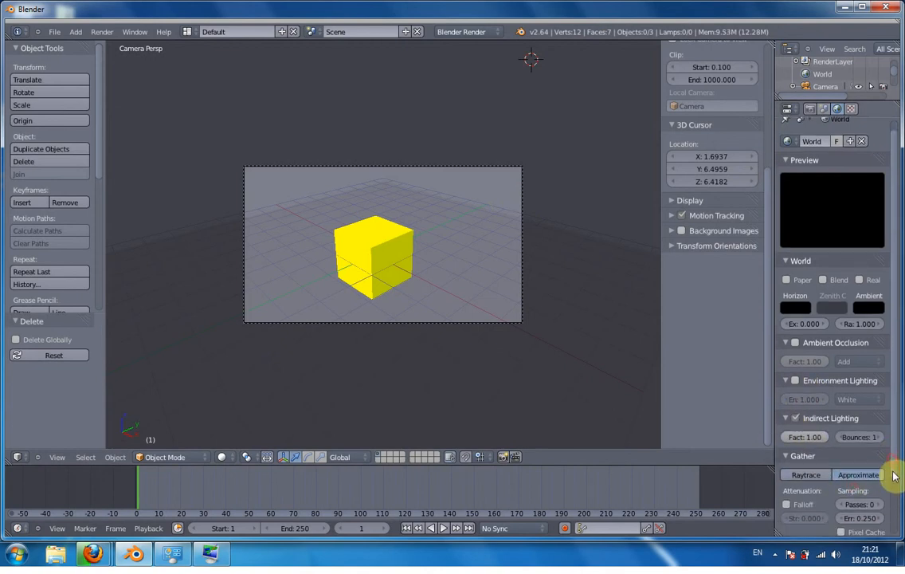
scroll(894, 476, "down", 1)
scroll(894, 482, "down", 1)
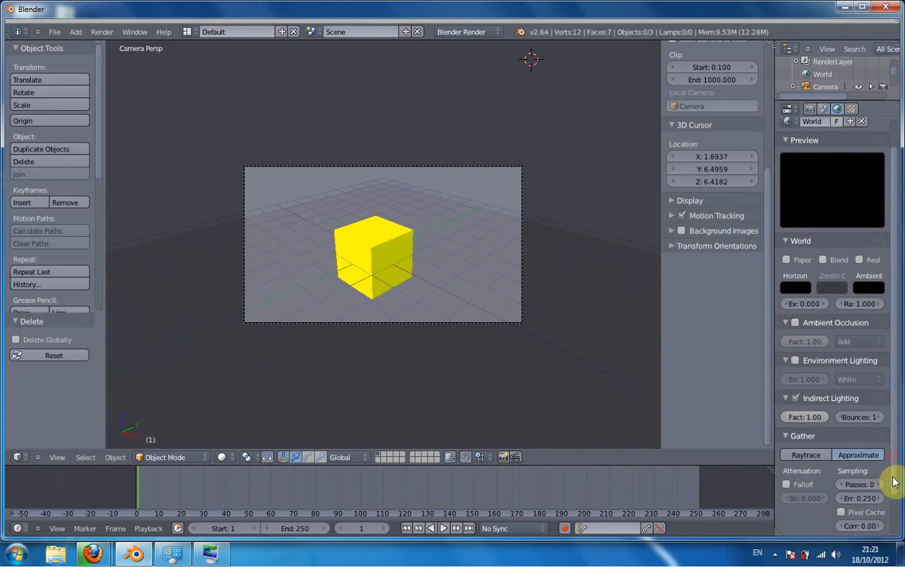
scroll(894, 483, "down", 3)
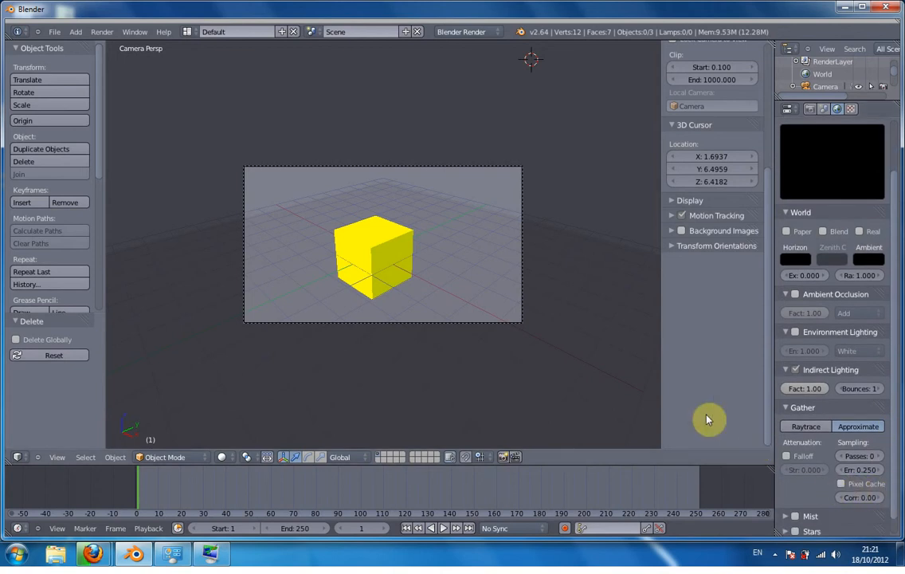
key("F12")
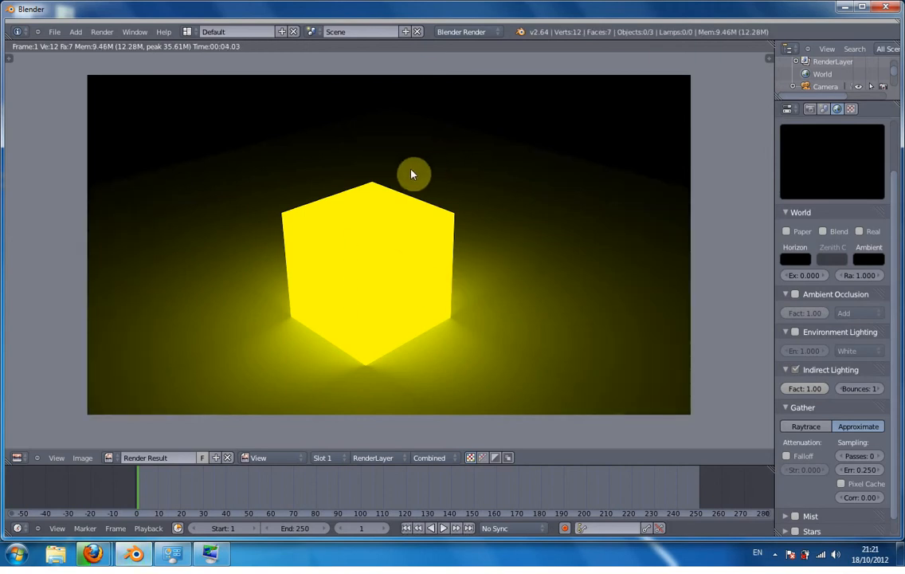
key("Escape")
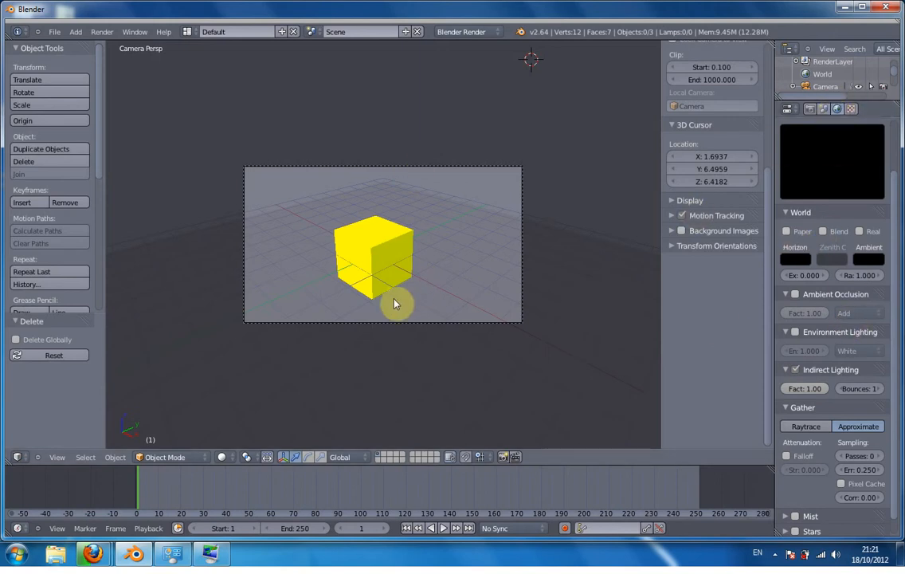
- Enable gather Falloff with a strength of 0.000 and render the scene
left_click(786, 457)
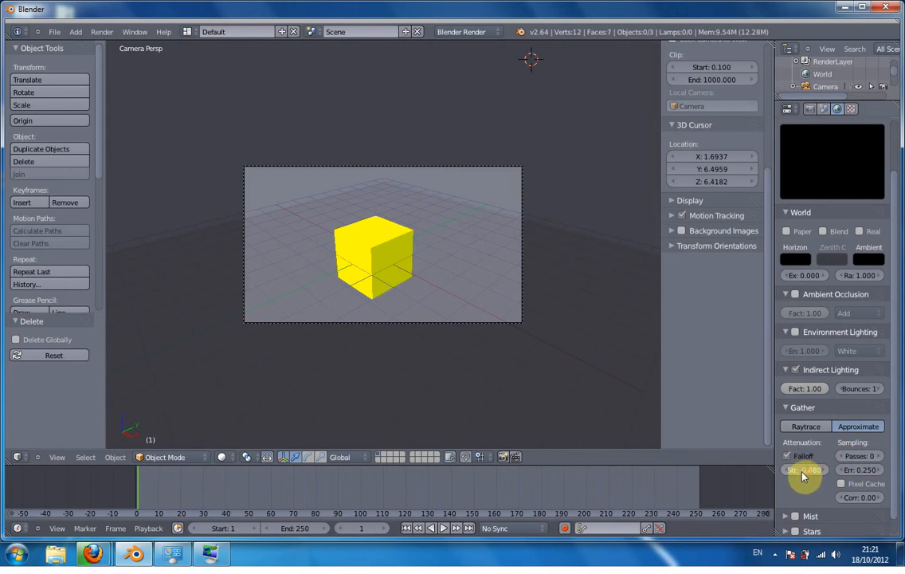
left_click_drag(800, 471, 807, 470)
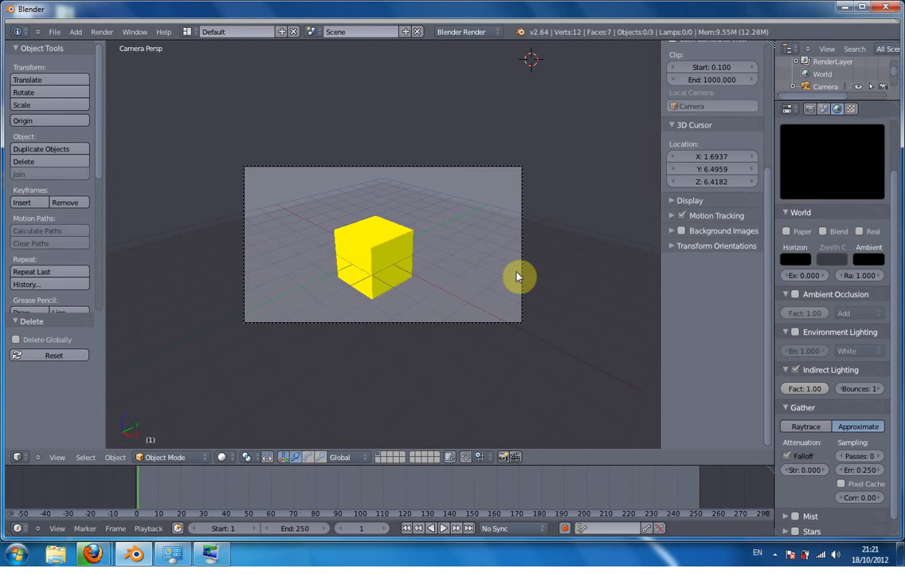
key("F12")
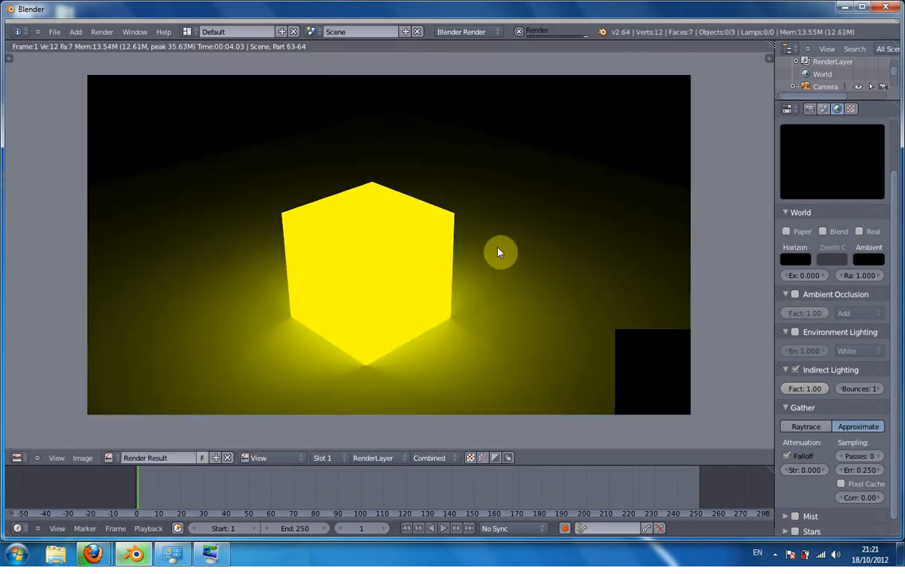
- Return to the 3D view and turn off the gather Falloff
key("Escape")
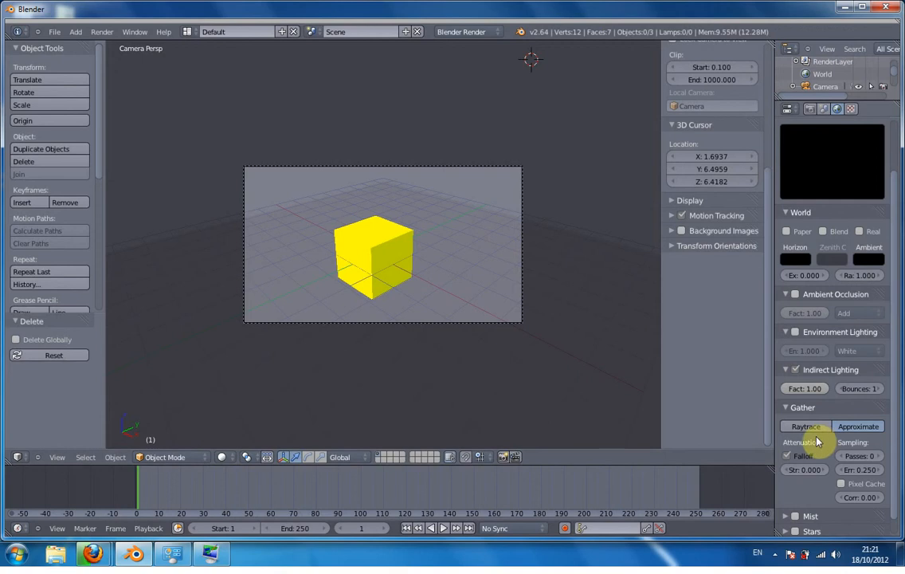
left_click(787, 455)
- Scale the plane up by a factor of 10, render the scene, and return to the 3D view
right_click(402, 263)
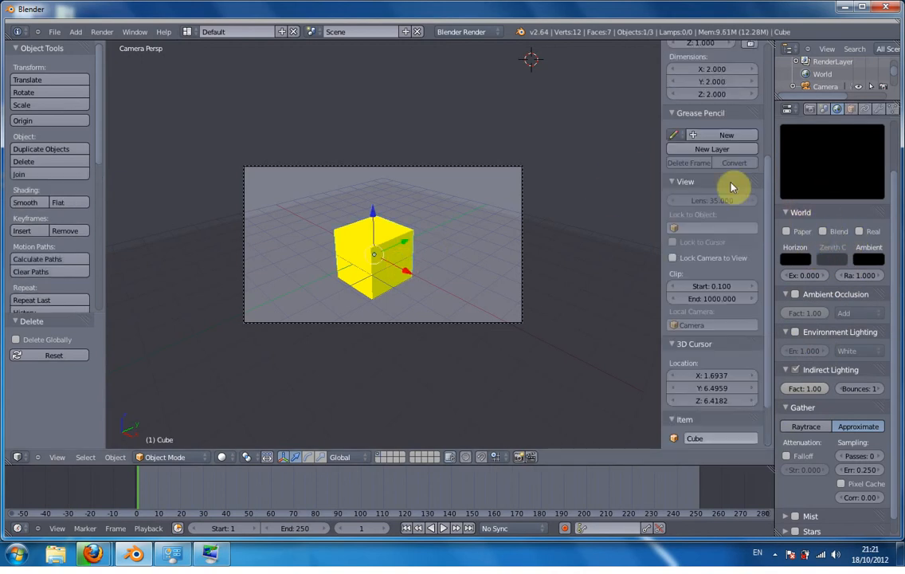
right_click(504, 263)
type("s")
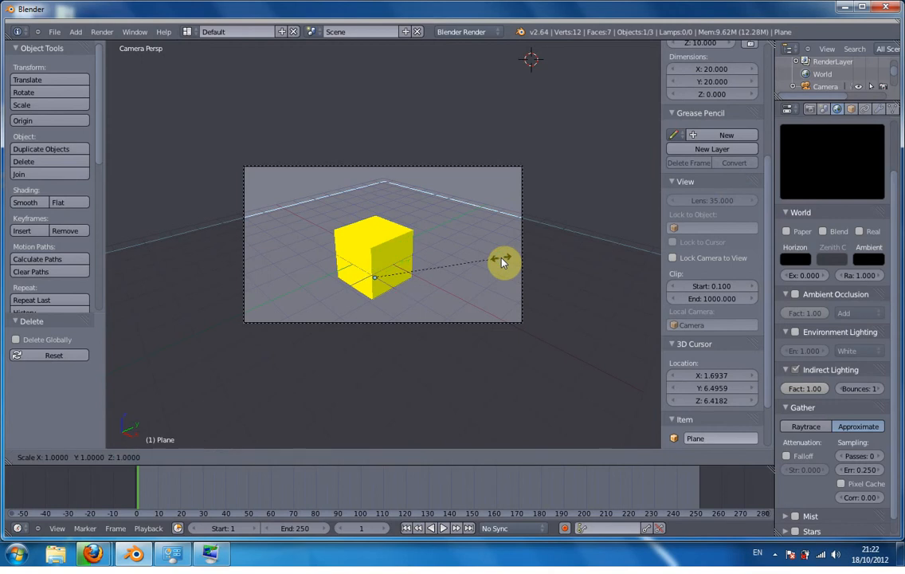
type("10")
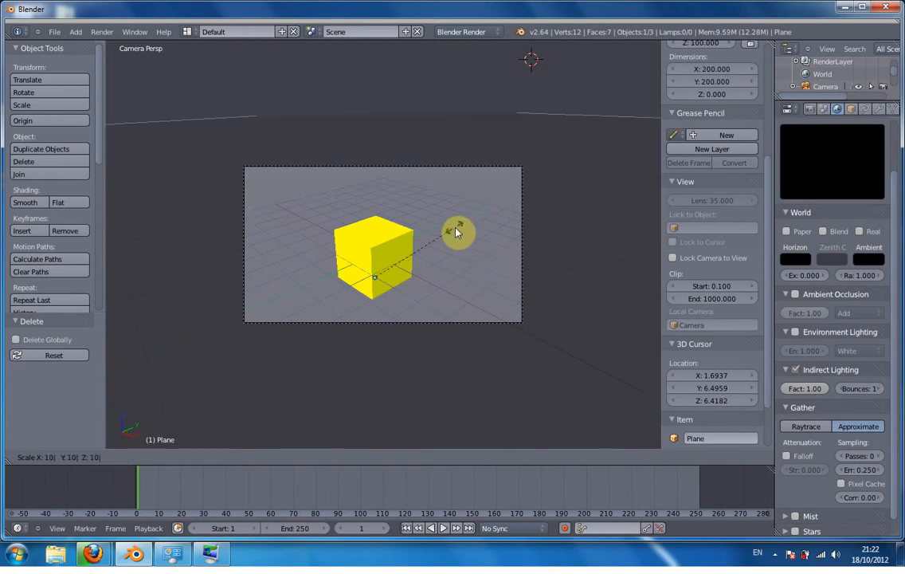
key("Return")
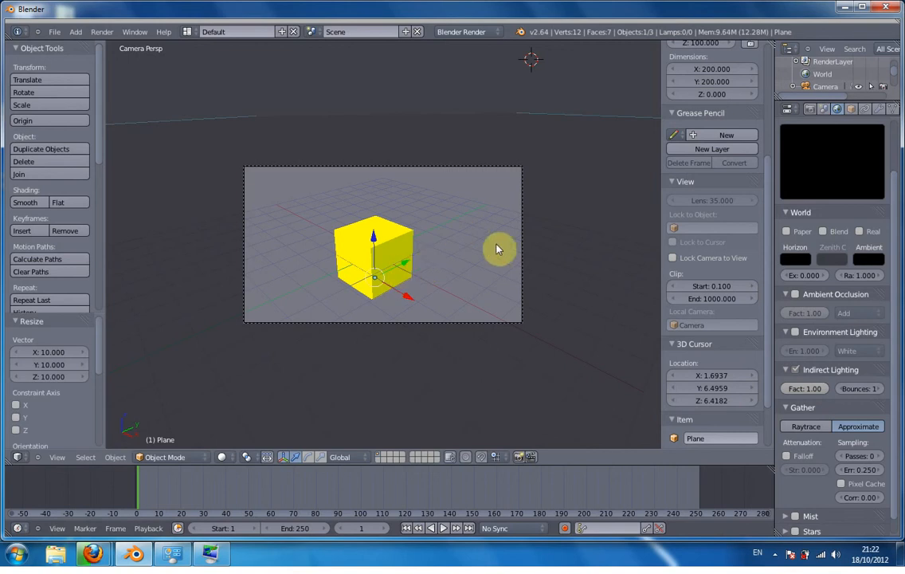
key("F12")
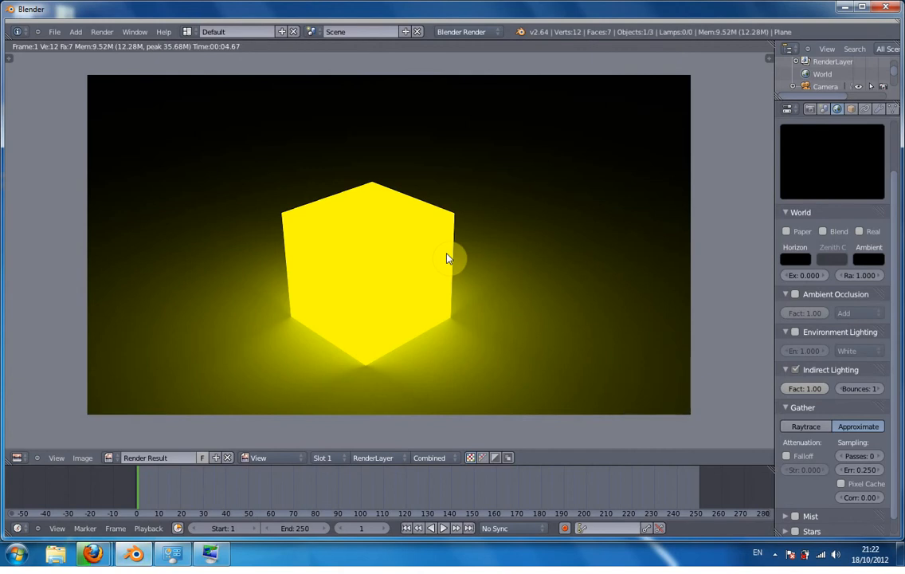
key("Escape")
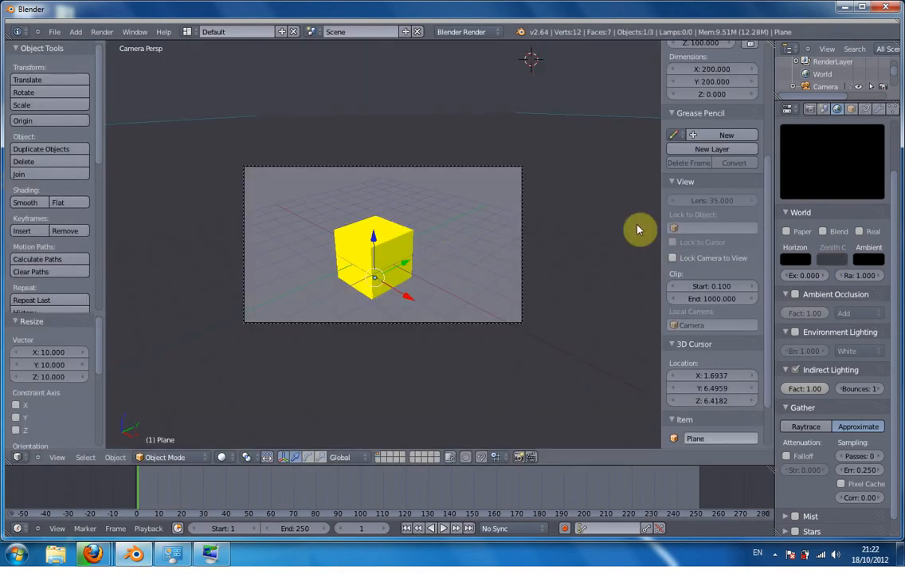
- Set the Emit value of the cube's material to 1.5 and render the scene
left_click(857, 108)
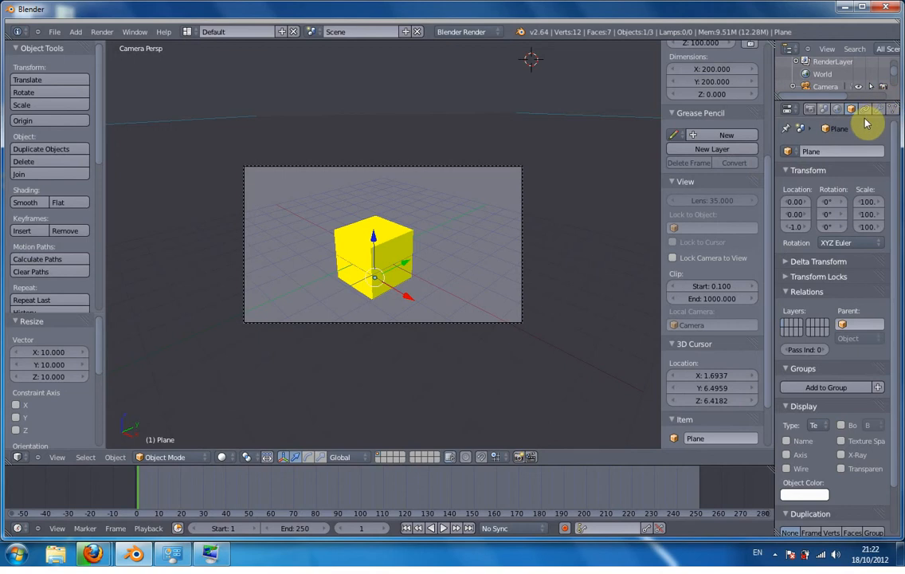
left_click(861, 111)
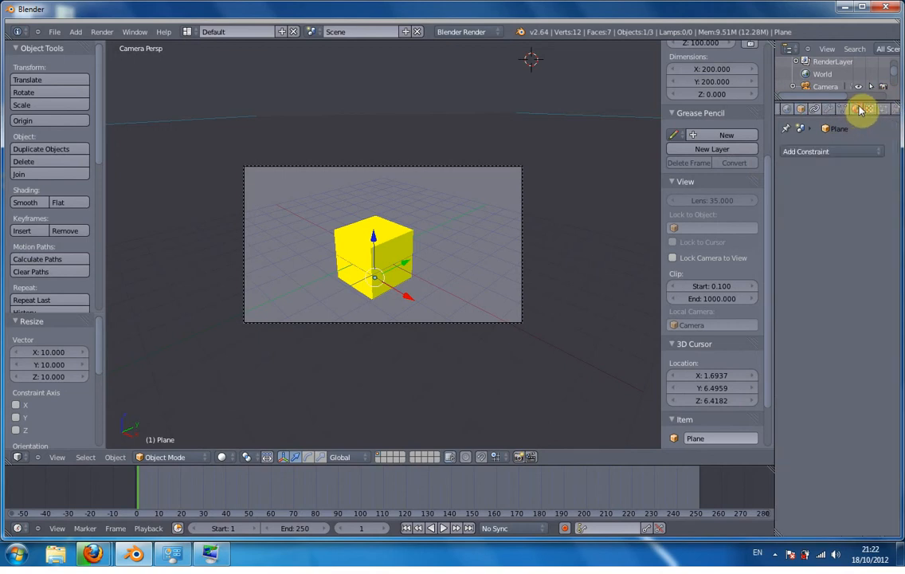
right_click(357, 256)
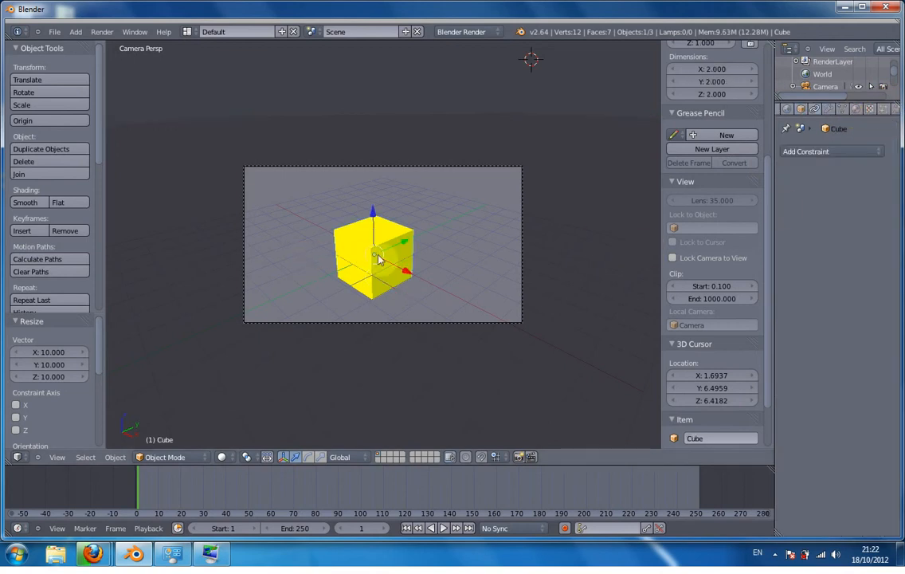
left_click(817, 153)
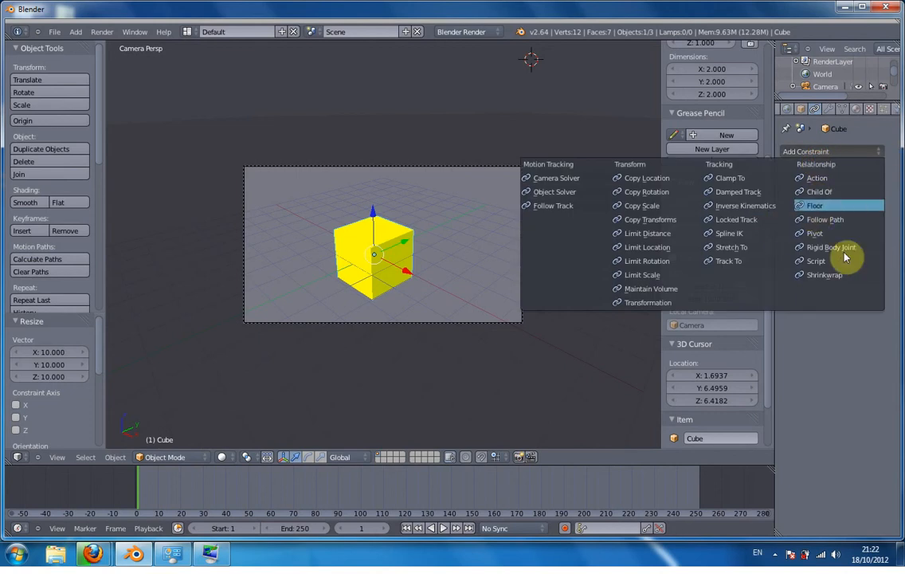
left_click(858, 109)
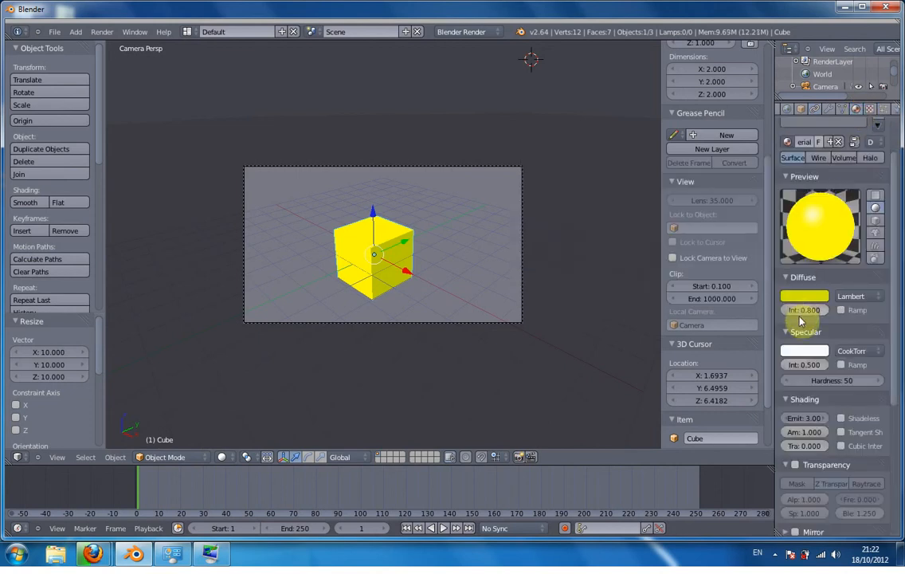
left_click(809, 419)
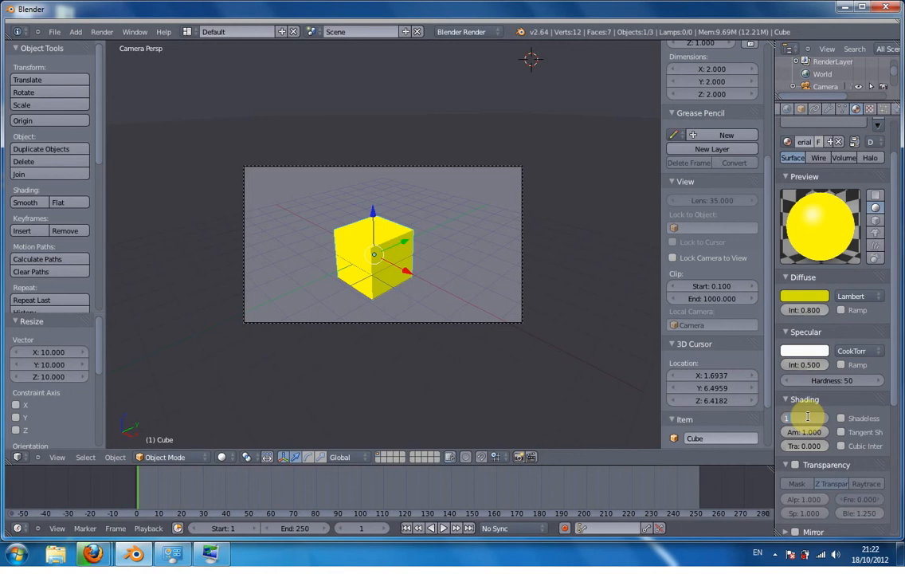
type("1.5")
key("Return")
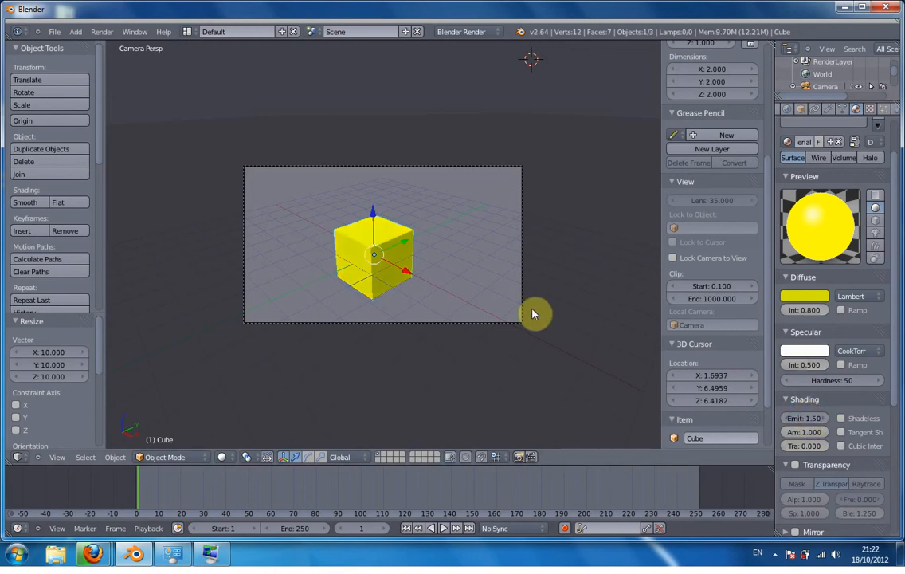
key("F12")
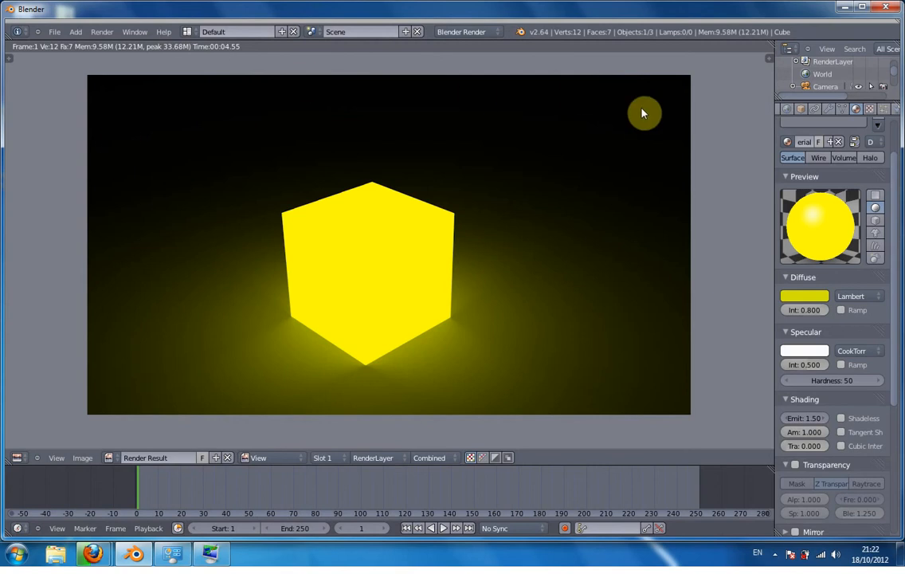
- Lower the cube material's Emit value to 0.50 and render the scene
left_click(807, 416)
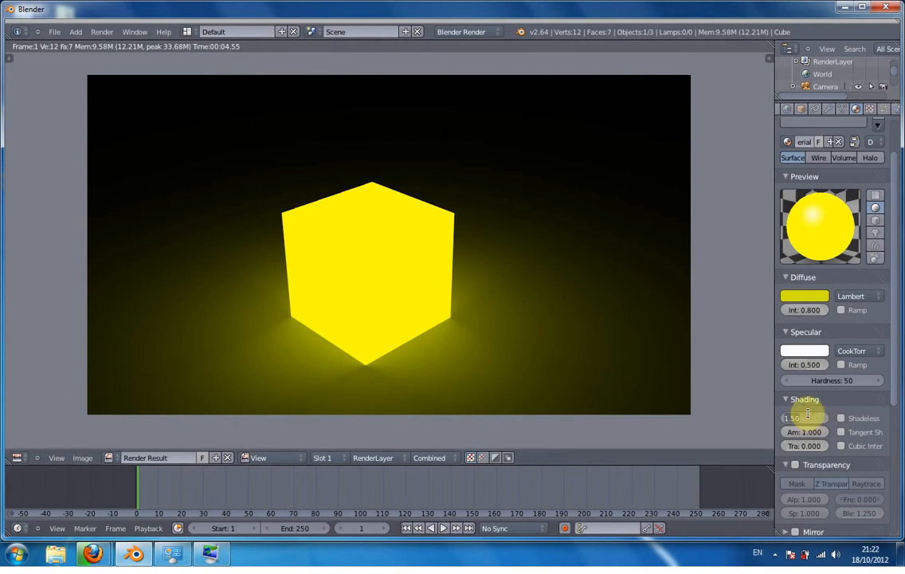
key("Return")
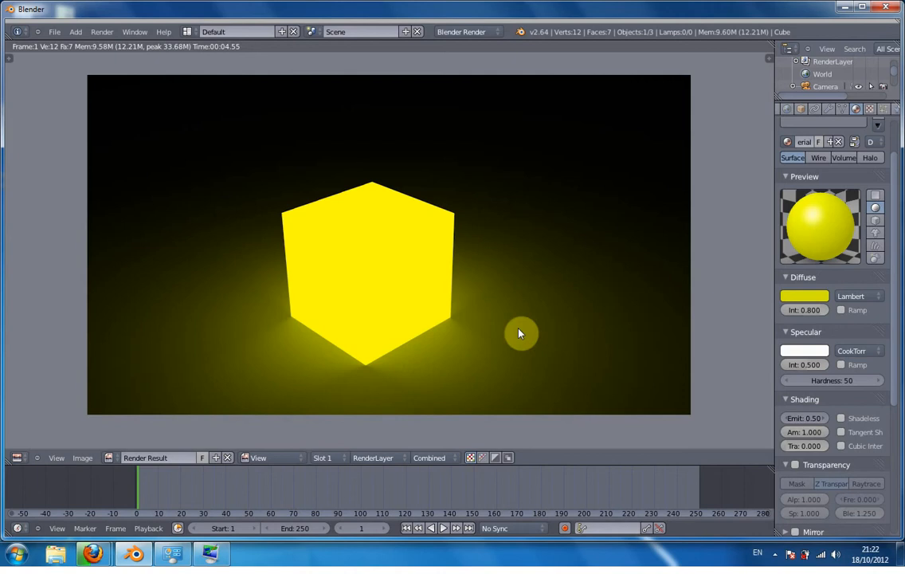
key("F12")
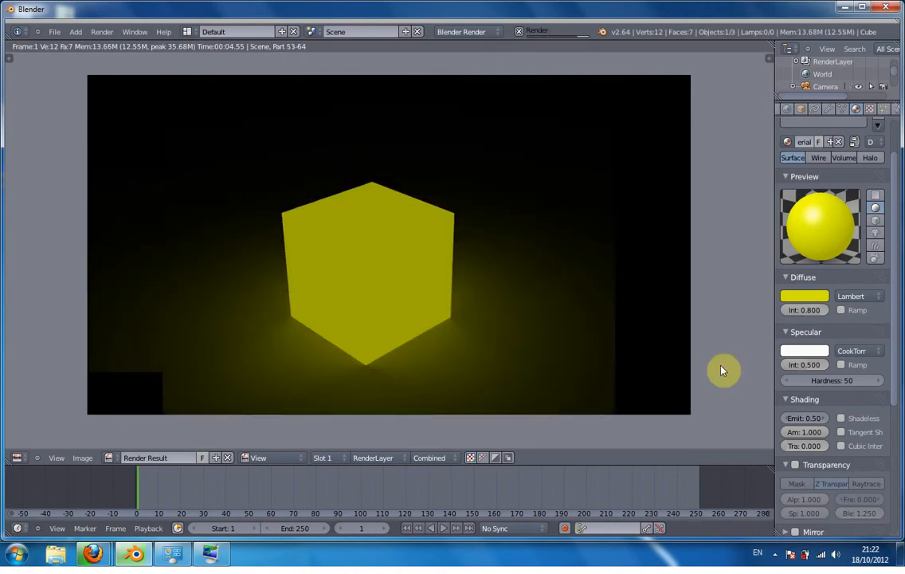
- Set the cube material's Emit value to 1.00 and render the scene
left_click(812, 419)
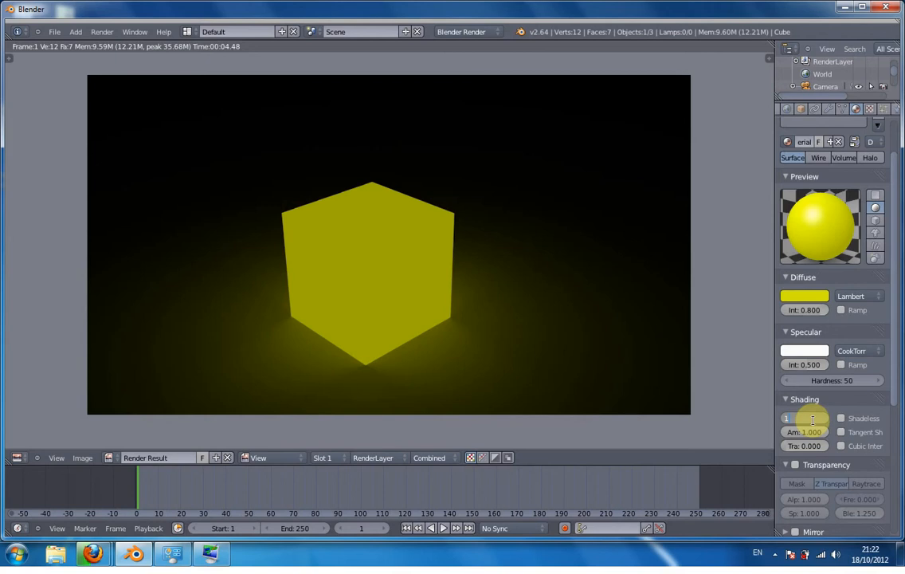
key("Return")
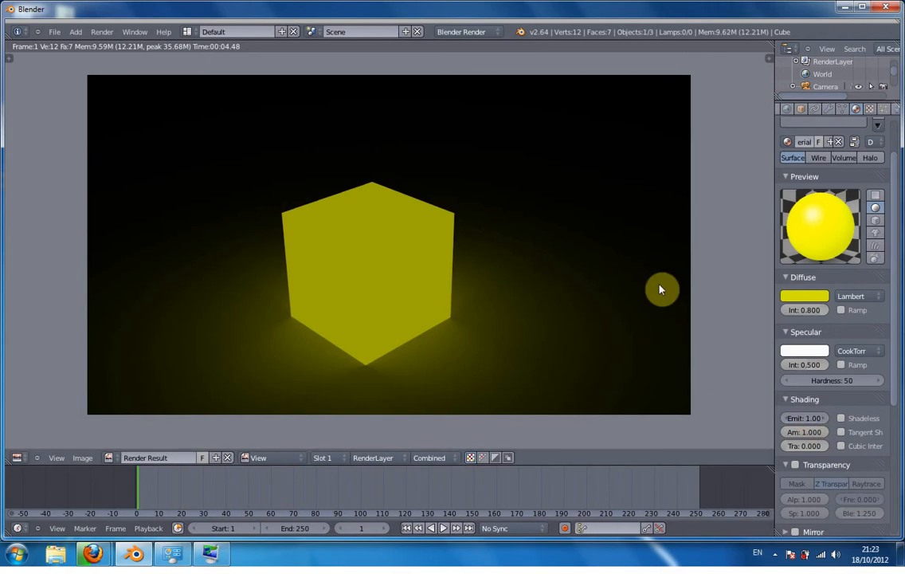
key("F12")
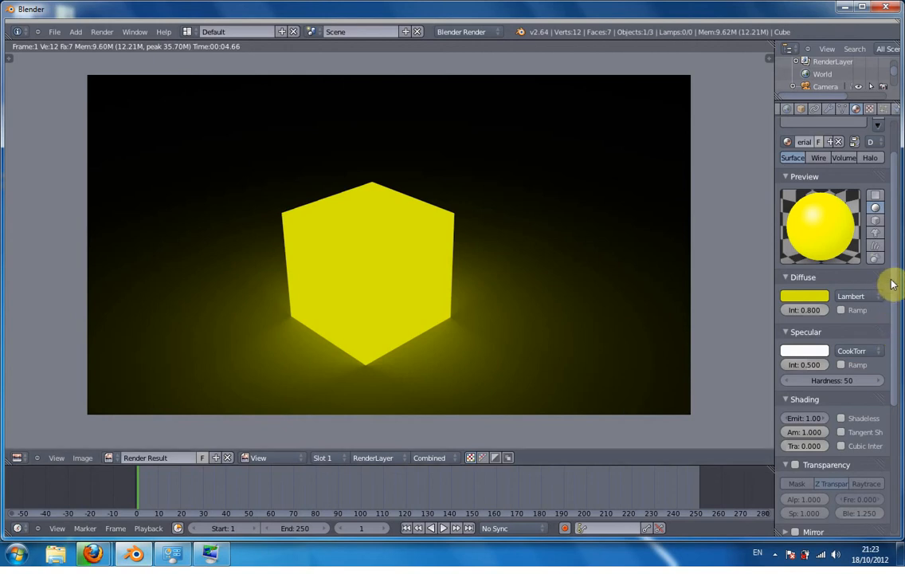
- Try the Shadeless option on the cube's material in a render and turn it back off
scroll(891, 303, "down", 3)
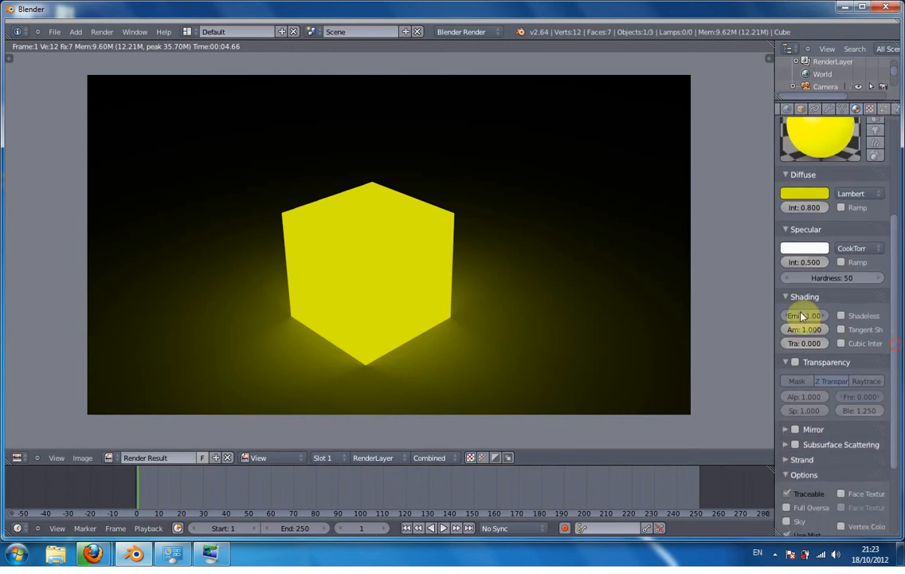
left_click(841, 318)
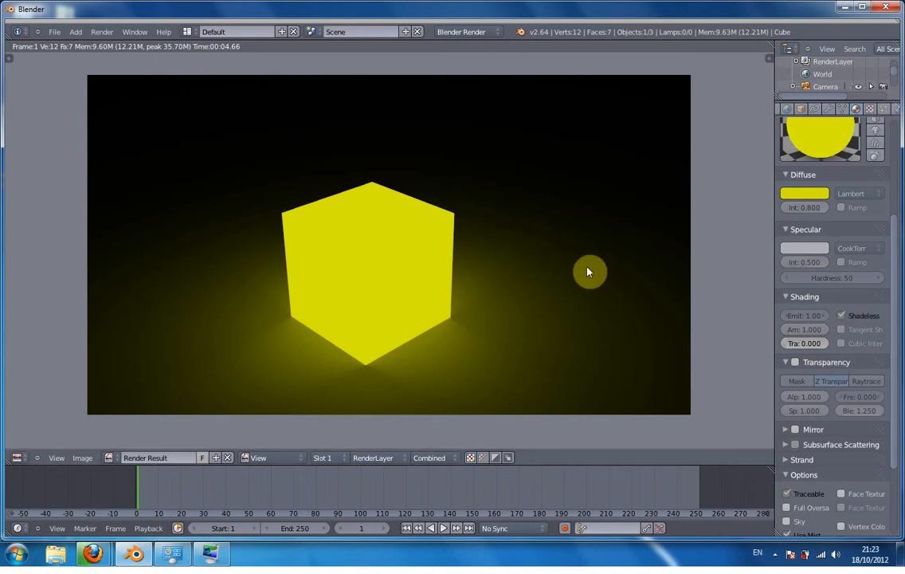
key("F12")
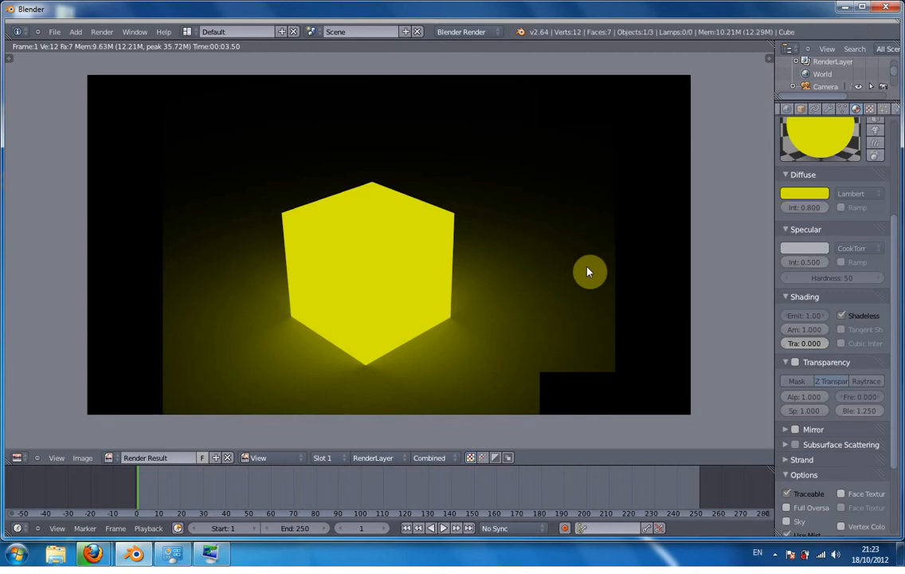
key("Escape")
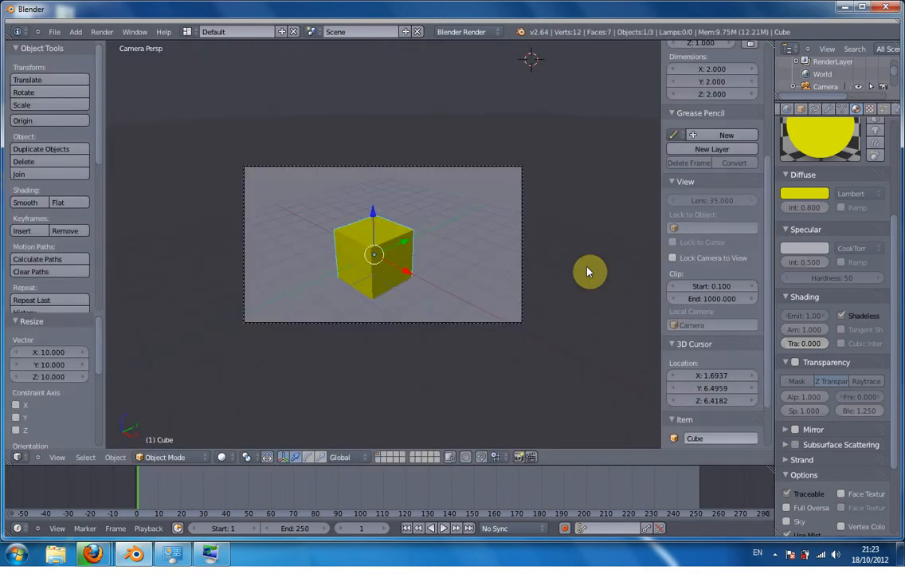
key("F12")
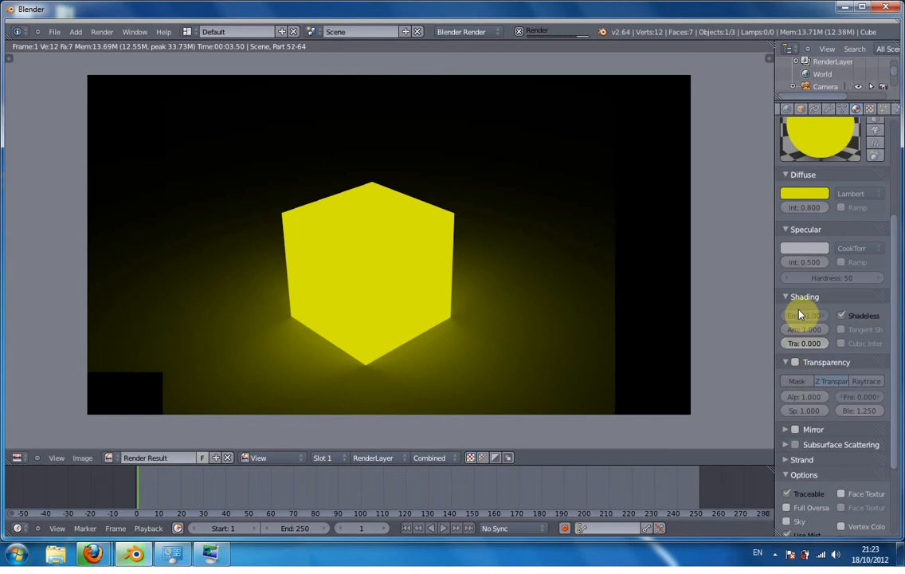
left_click(841, 316)
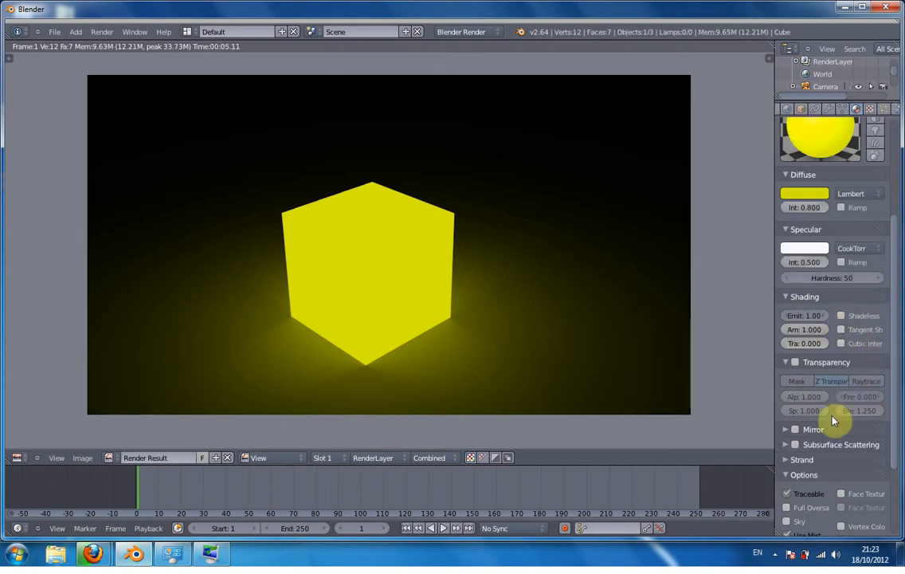
- Enable Z Transparency on the cube's material with an alpha of about 0.608, render the scene, and return to the 3D view
left_click(795, 363)
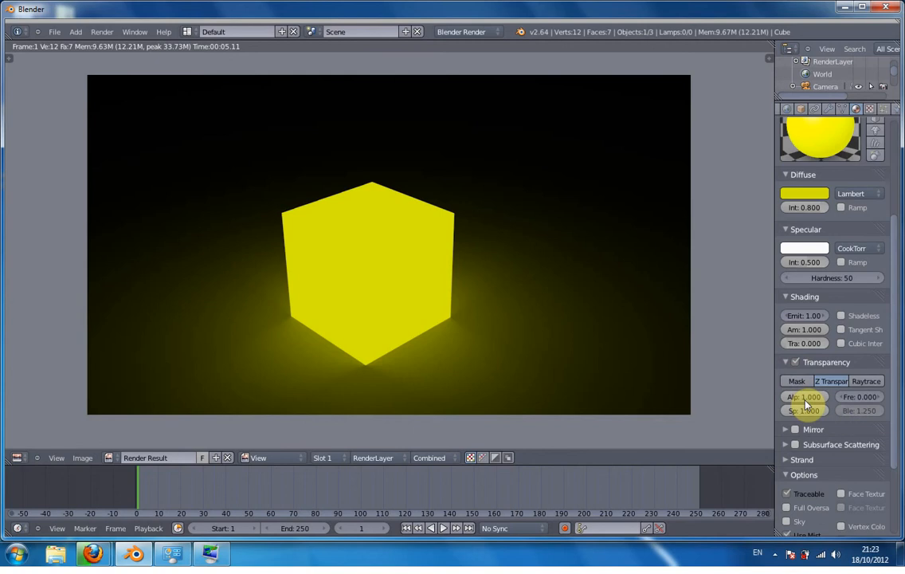
left_click_drag(808, 400, 793, 401)
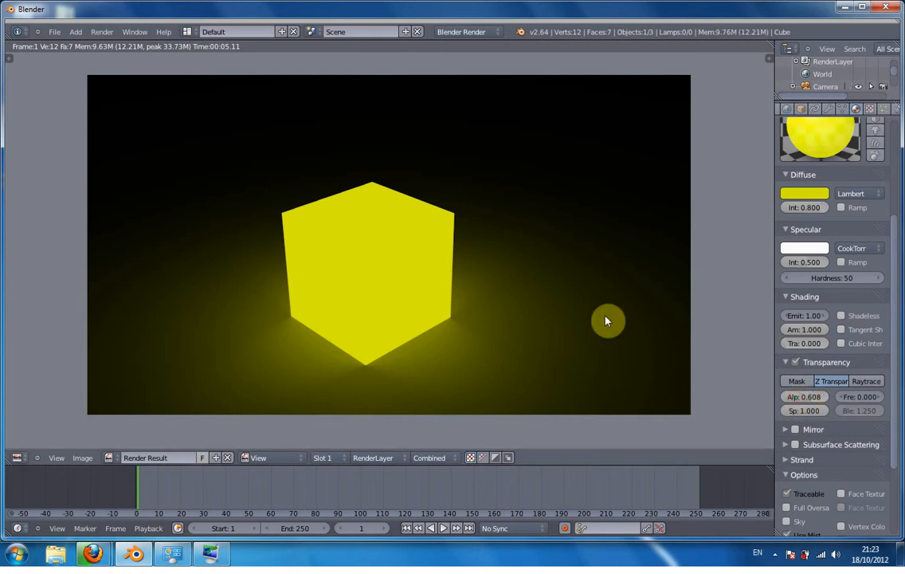
key("F12")
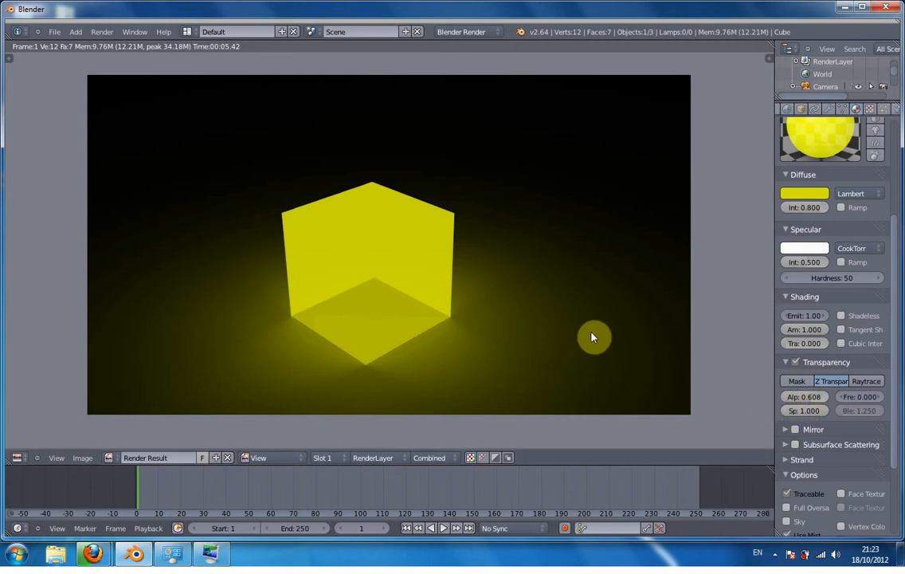
key("Escape")
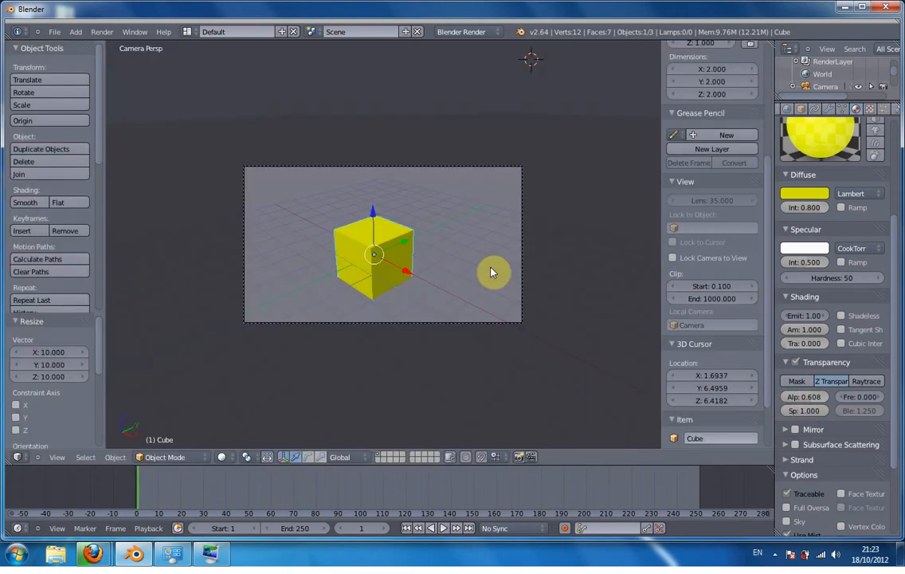
key("shift+a")
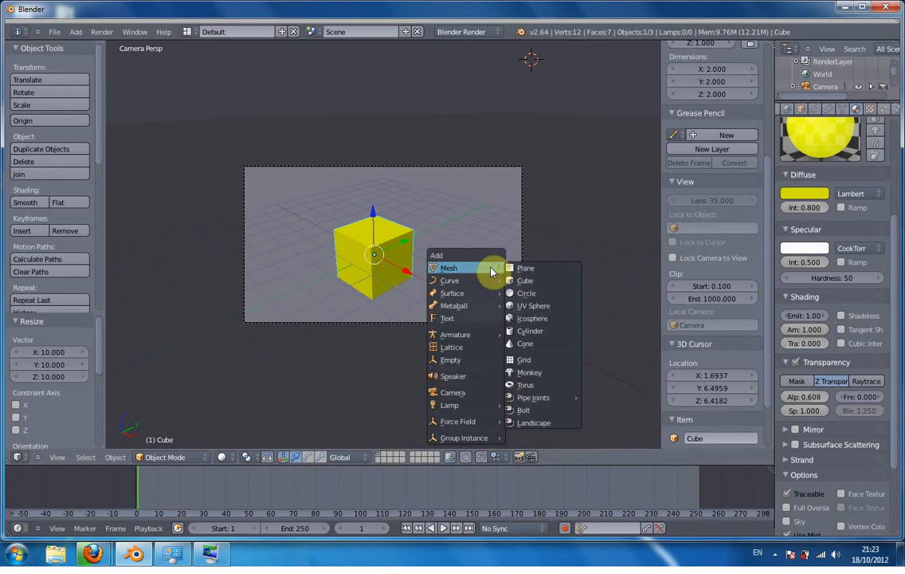
mouse_move(466, 269)
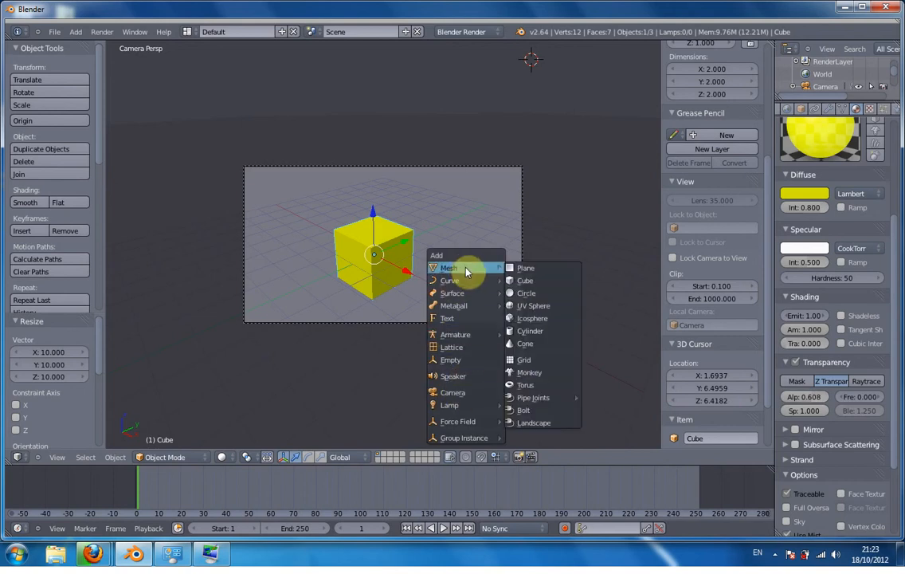
left_click(528, 373)
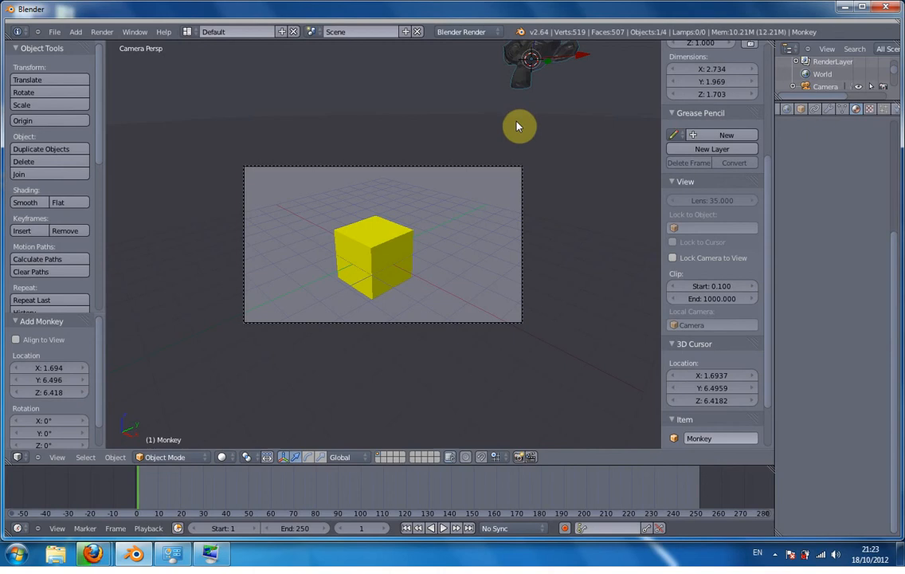
key("ctrl+z")
- Snap the 3D cursor to the center and add a monkey mesh there, switching the view to wireframe shading
key("shift+s")
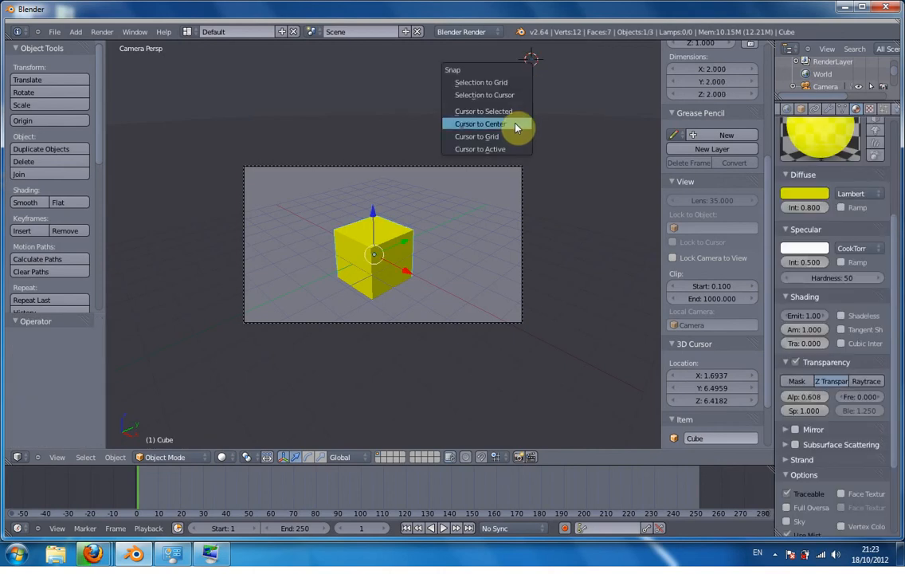
left_click(516, 128)
key("shift+a")
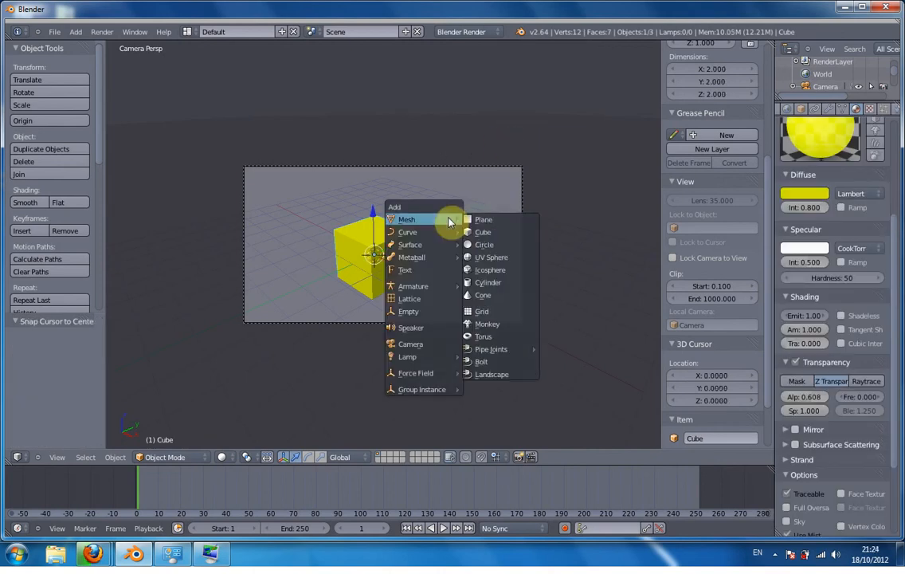
left_click(482, 324)
key("z")
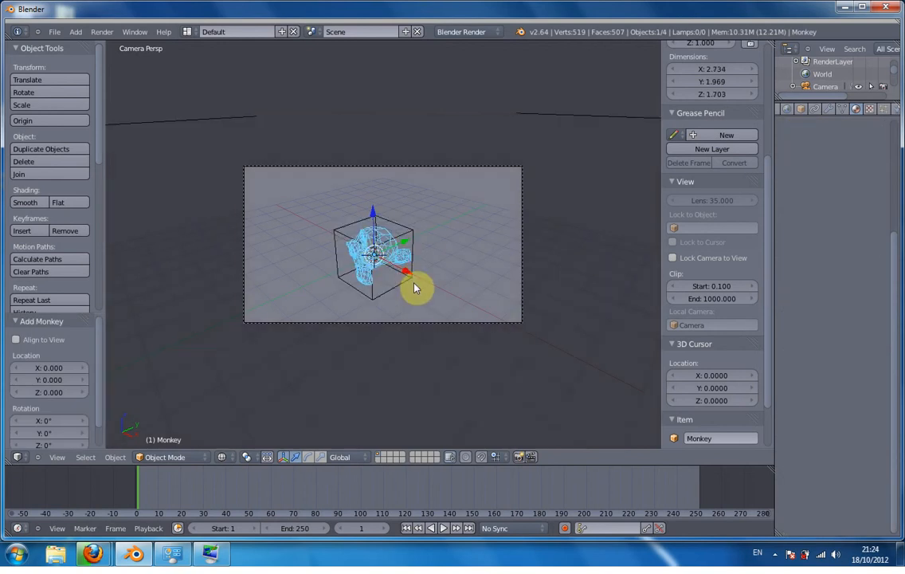
- Place the monkey behind the cube, scaled to about 0.635 and lowered about 0.319 along Z, and restore solid shading
left_click_drag(412, 279, 402, 220)
key("s")
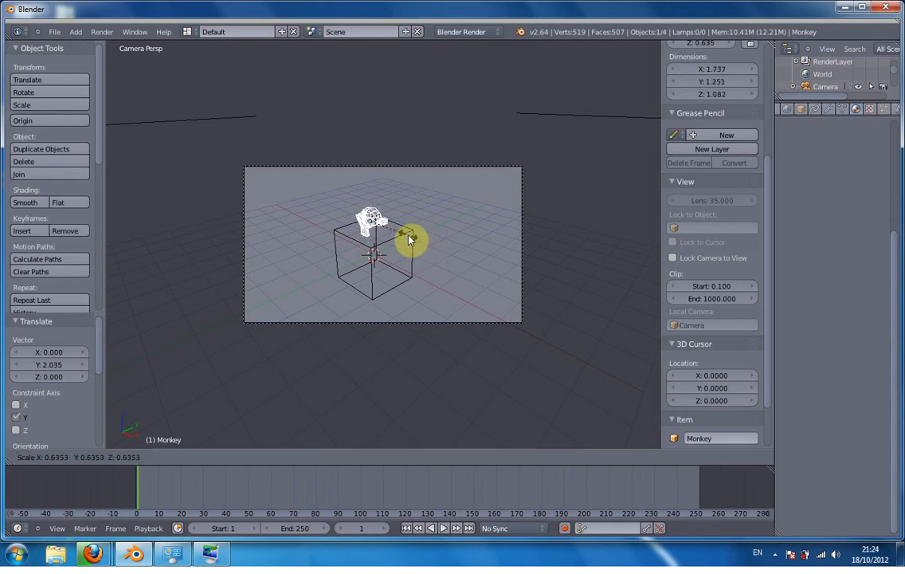
left_click(407, 239)
left_click_drag(370, 182, 370, 192)
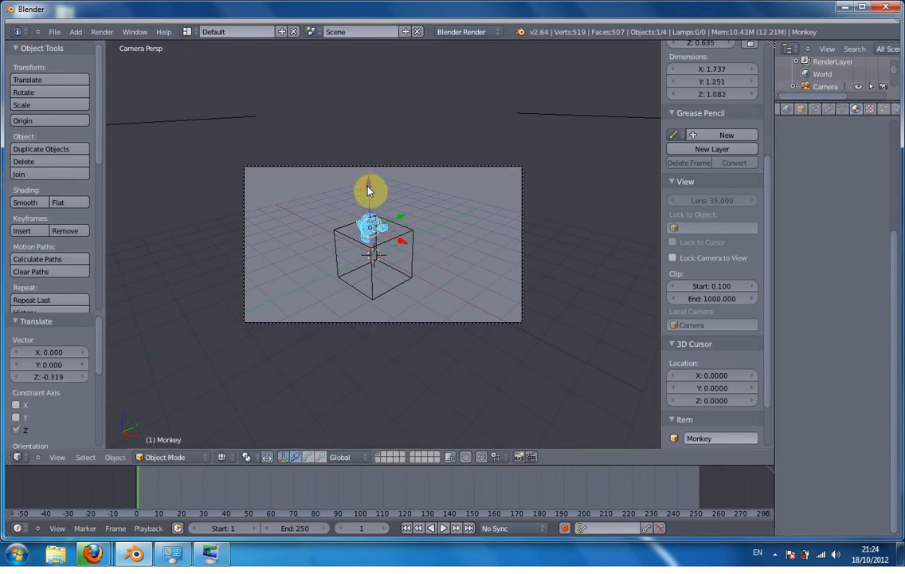
key("z")
- Move the monkey about 0.530 along X toward the cube in the orthographic front view
key("KP_1")
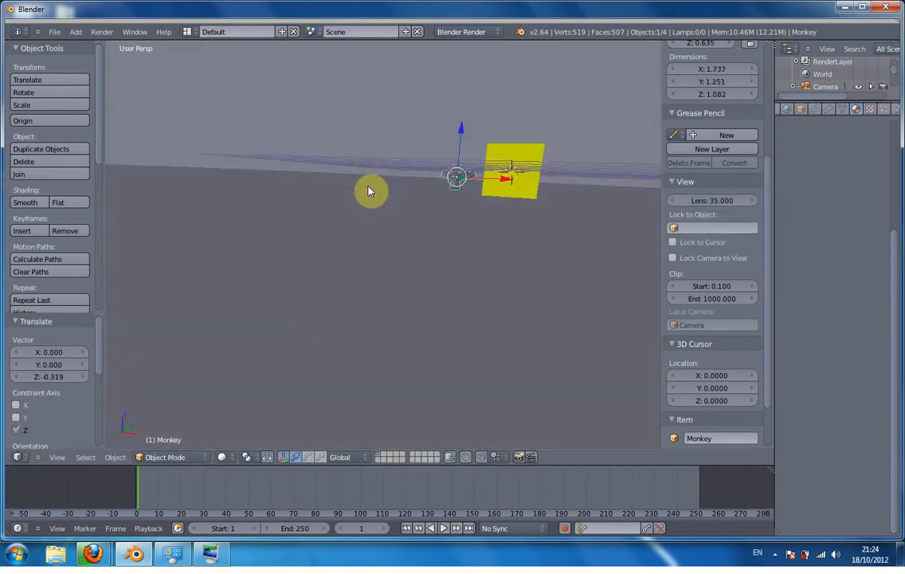
key("KP_5")
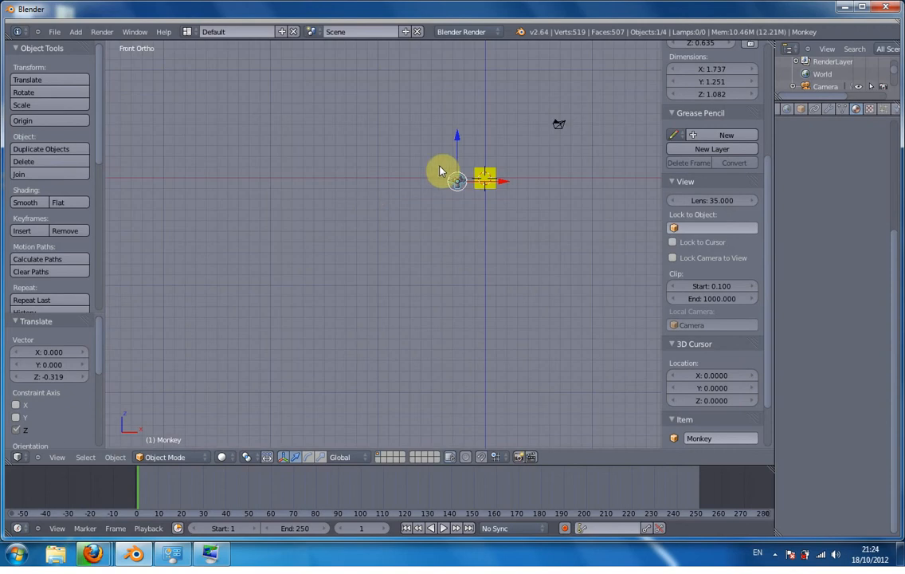
scroll(500, 161, "up", 4)
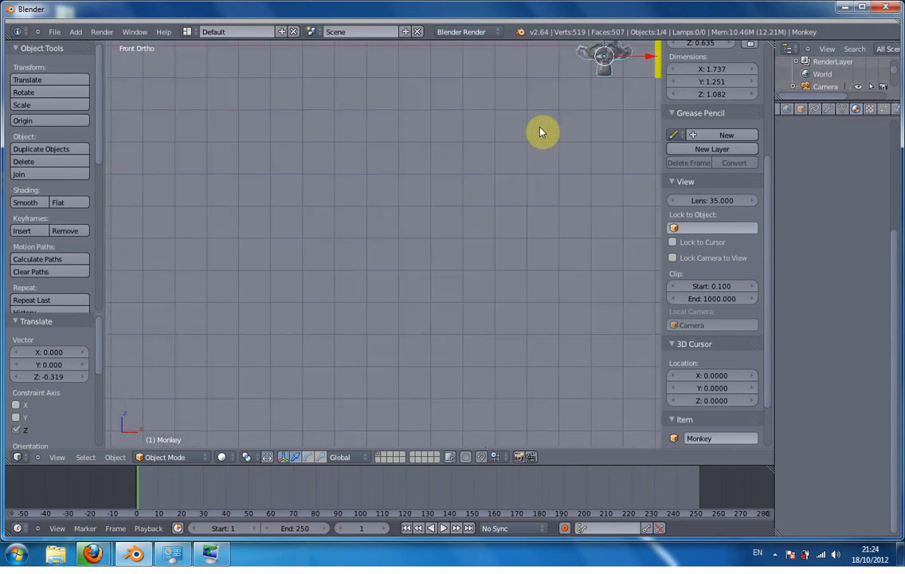
middle_click_drag(563, 120, 445, 185, "shift")
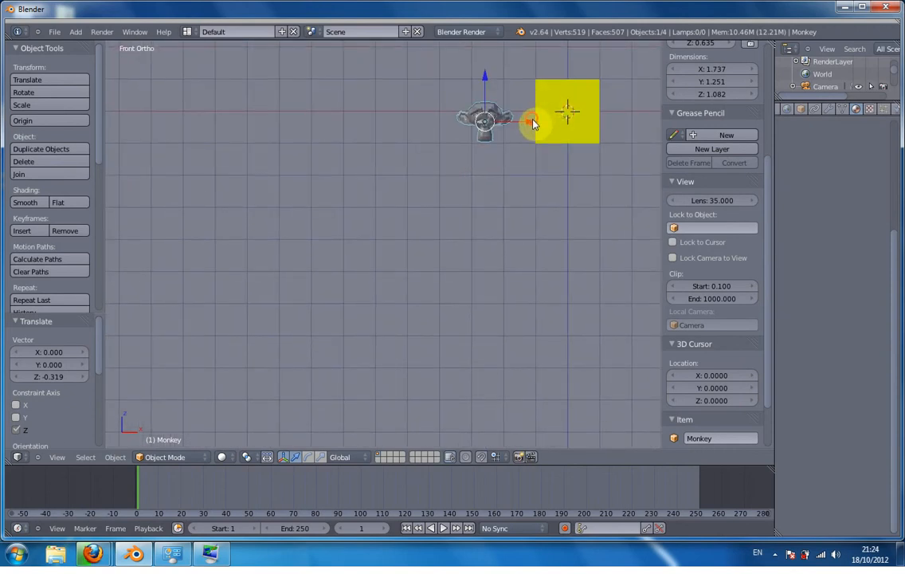
key("g")
key("x")
left_click(550, 123)
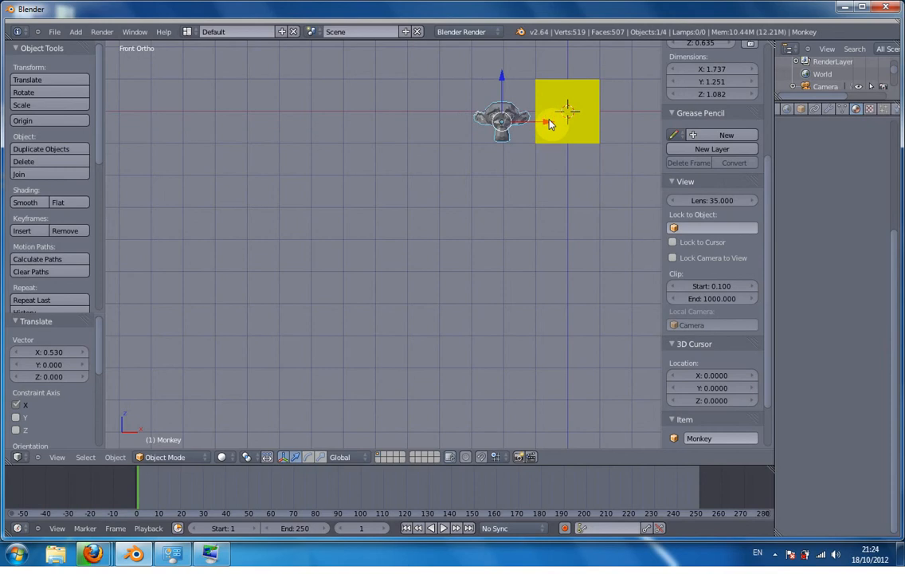
- Render the scene with the monkey behind the semi-transparent cube and return to the 3D view
key("F12")
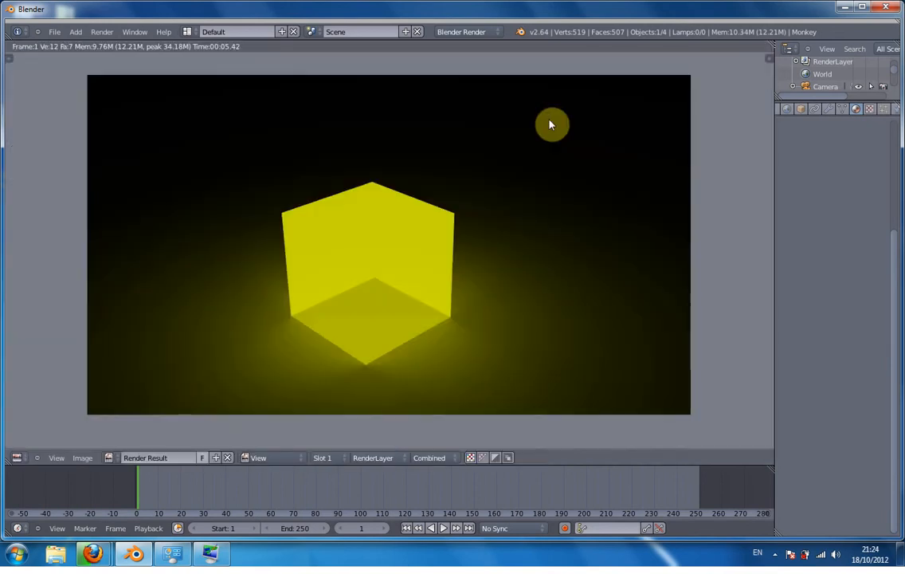
key("Escape")
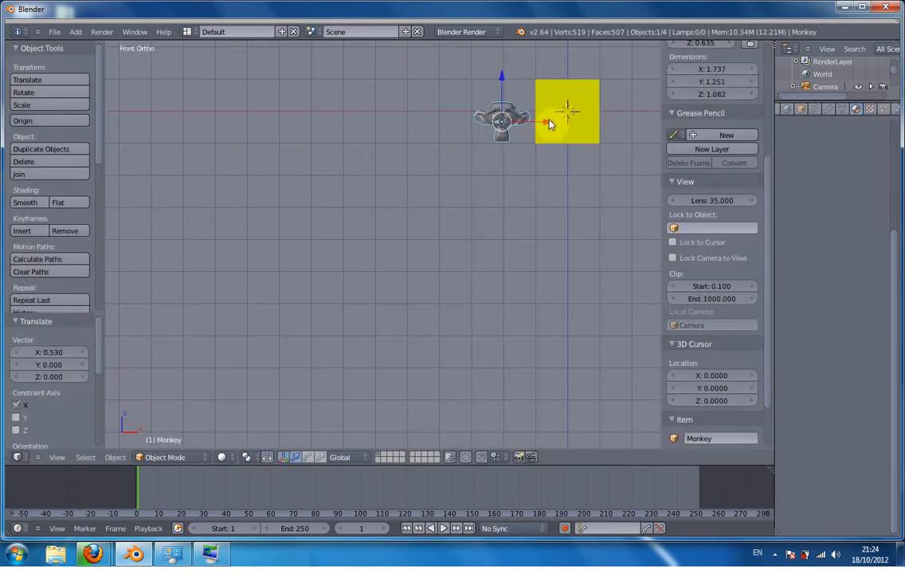
key("F12")
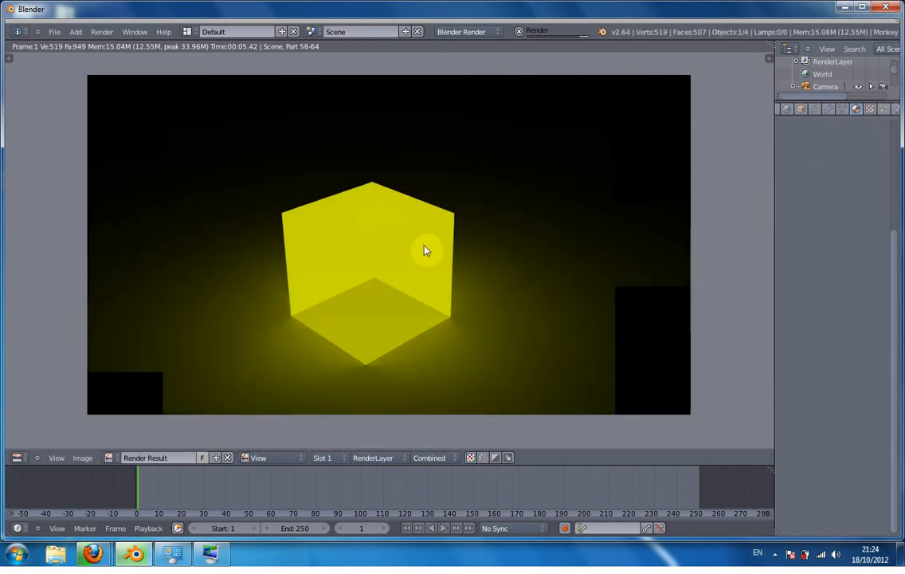
key("Escape")
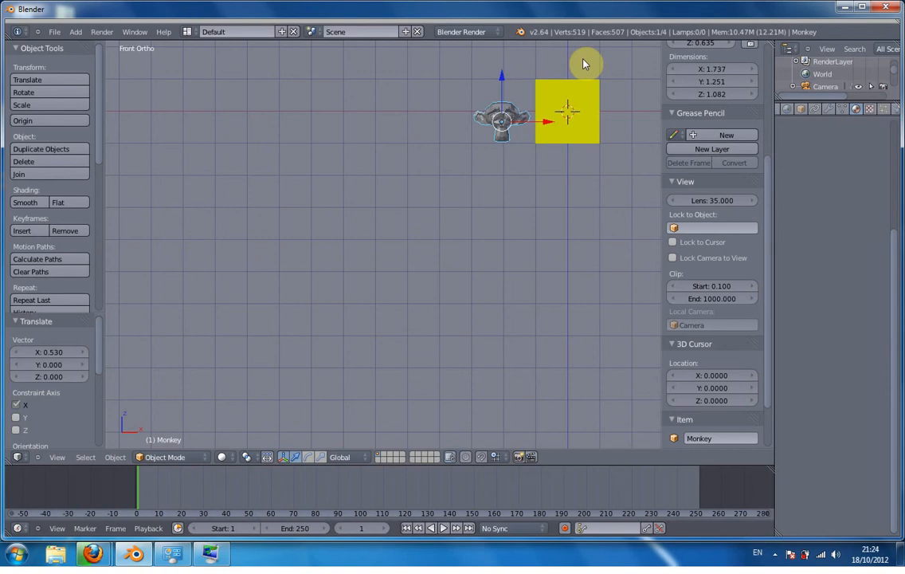
- Lower the cube material's alpha to about 0.311 and on to about 0.122, rendering the camera view after each change
right_click(587, 97)
key("KP_0")
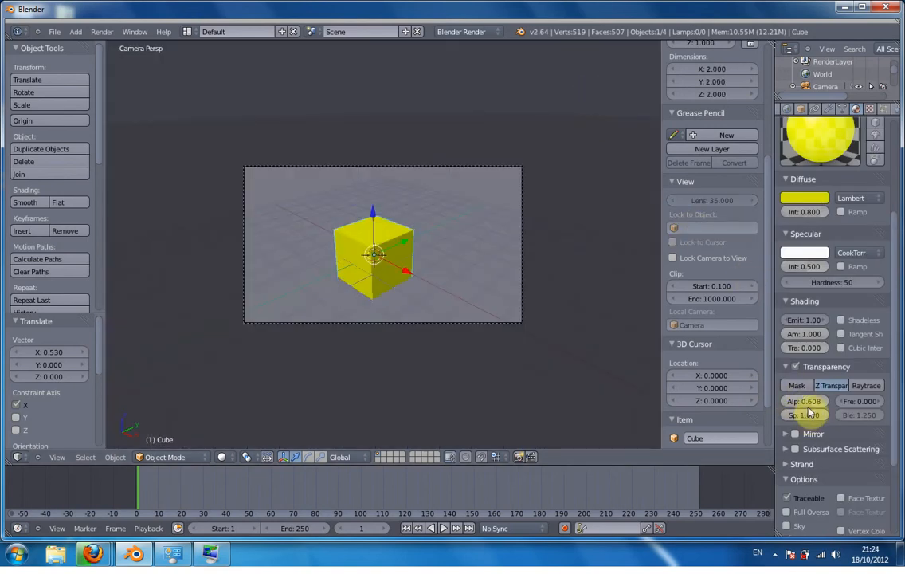
left_click_drag(807, 406, 739, 392)
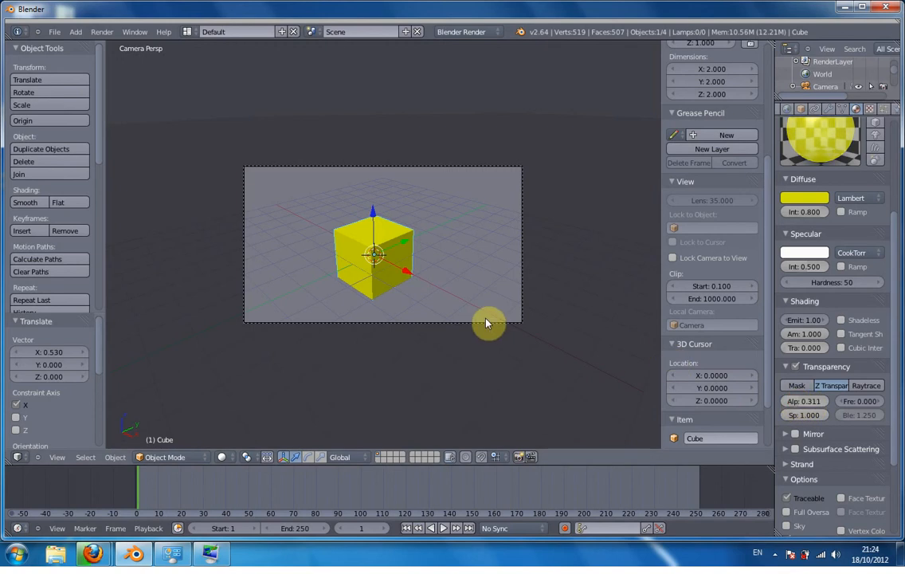
key("F12")
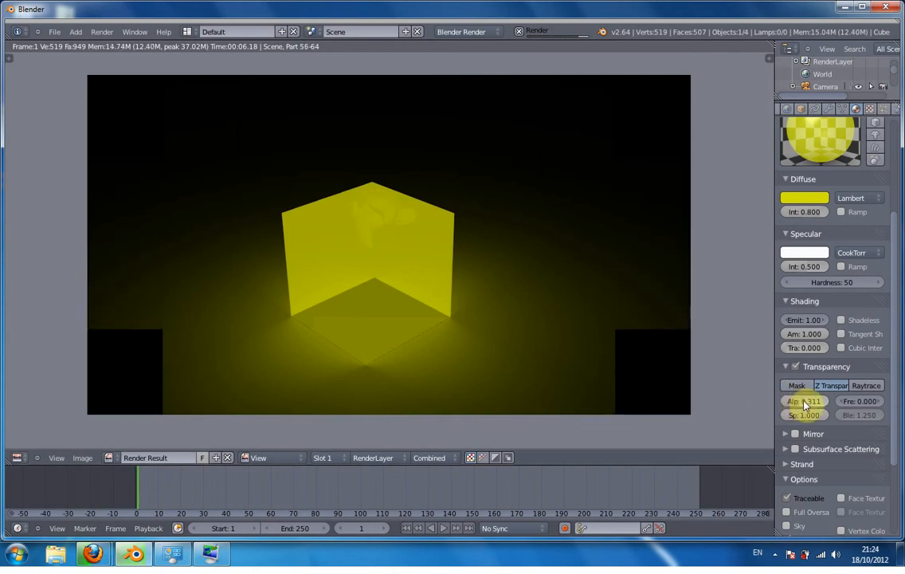
left_click_drag(798, 402, 789, 402)
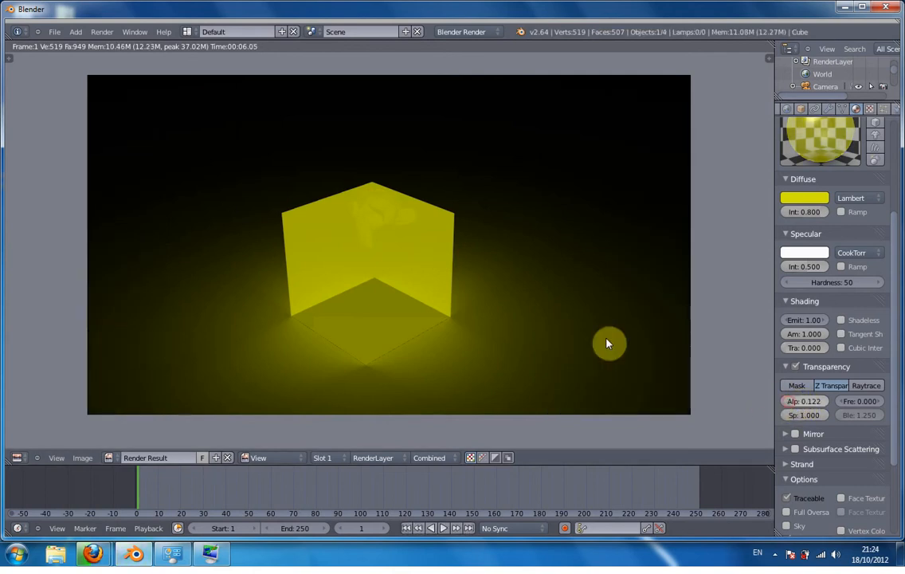
key("F12")
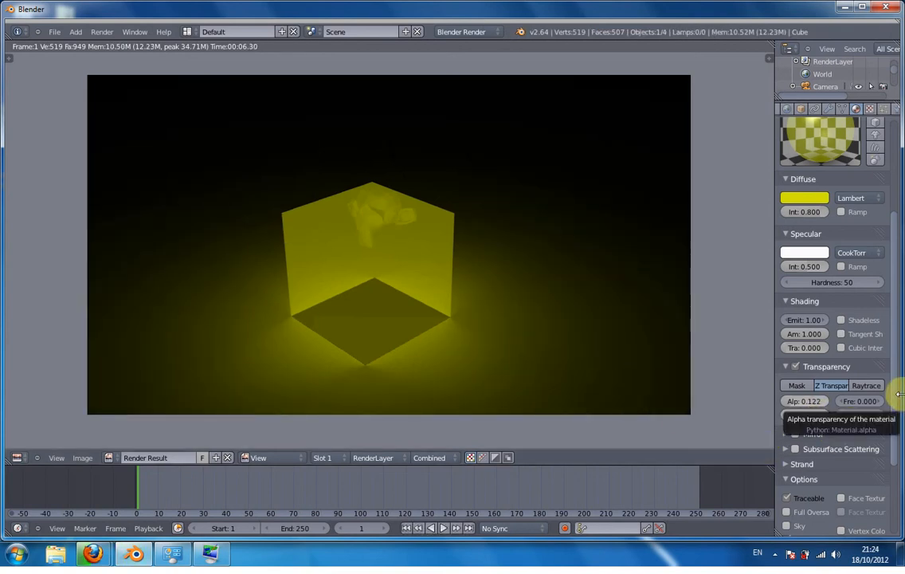
- Look through the cube's material settings, from the transparency, mirror, subsurface scattering and options sections back up to the preview
scroll(891, 418, "down", 3)
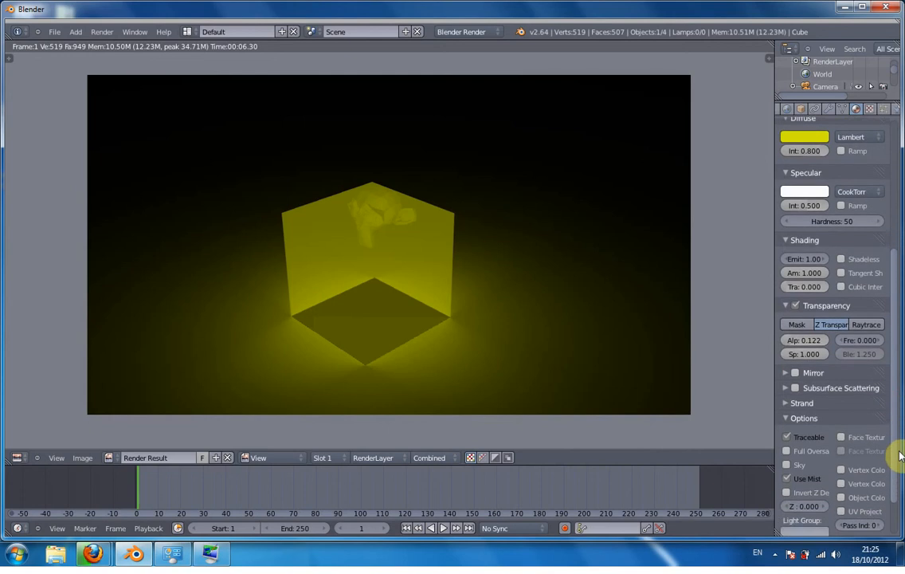
scroll(895, 494, "down", 1)
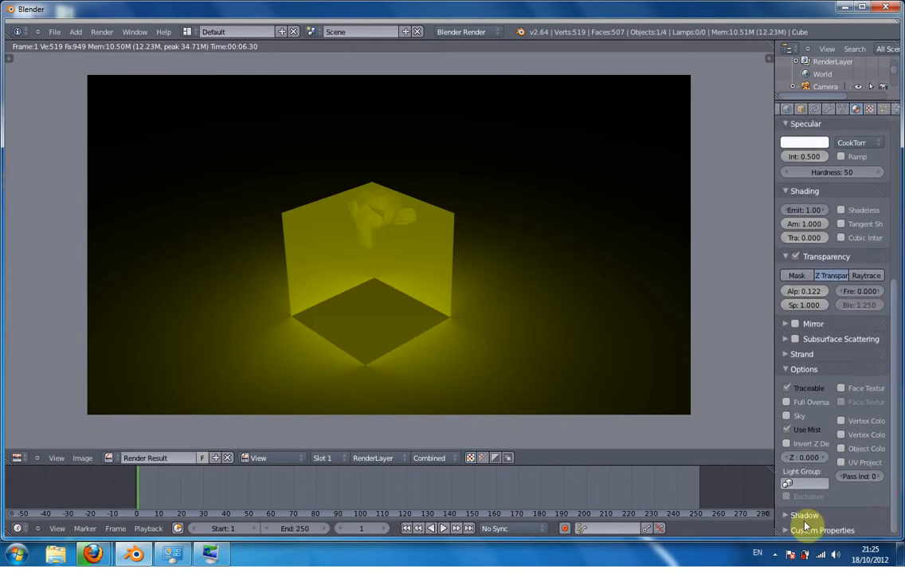
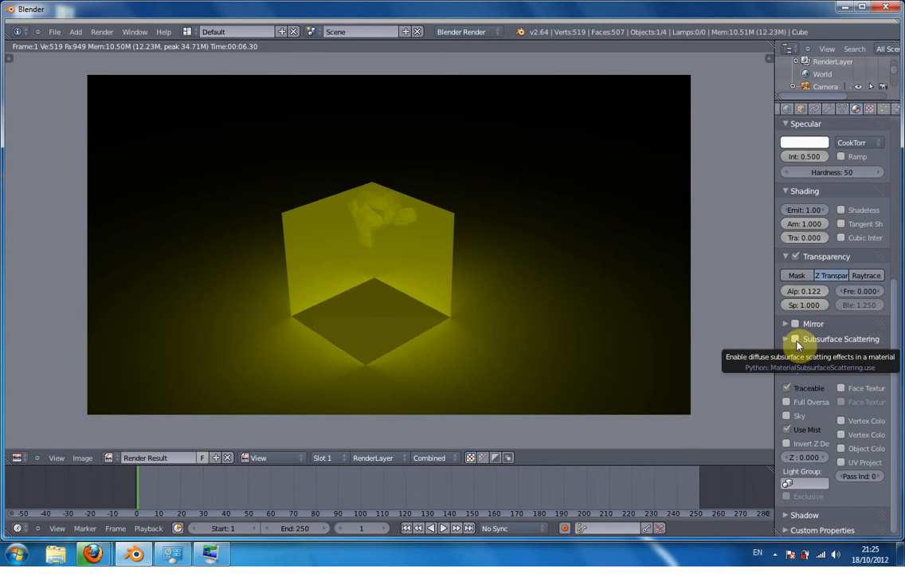
scroll(838, 363, "up", 2)
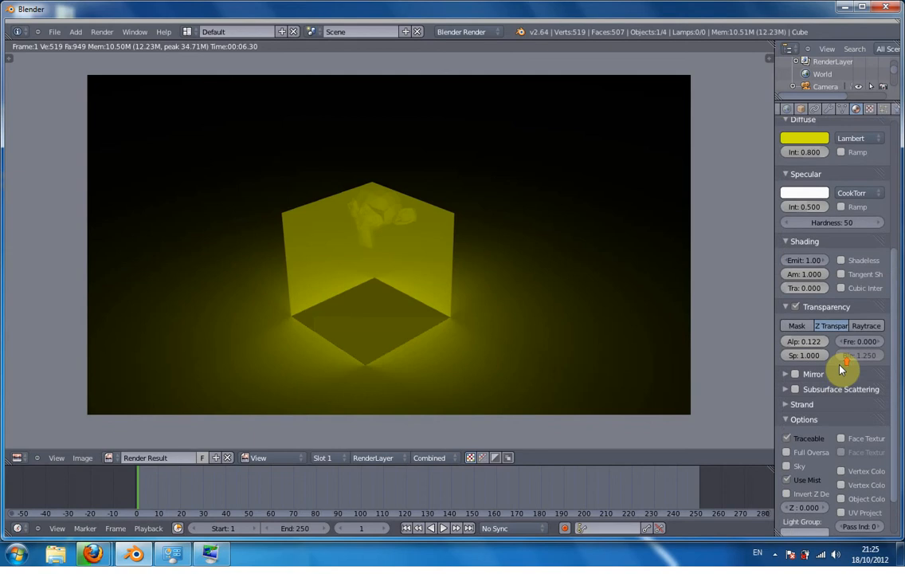
scroll(603, 352, "up", 4)
scroll(604, 352, "down", 5)
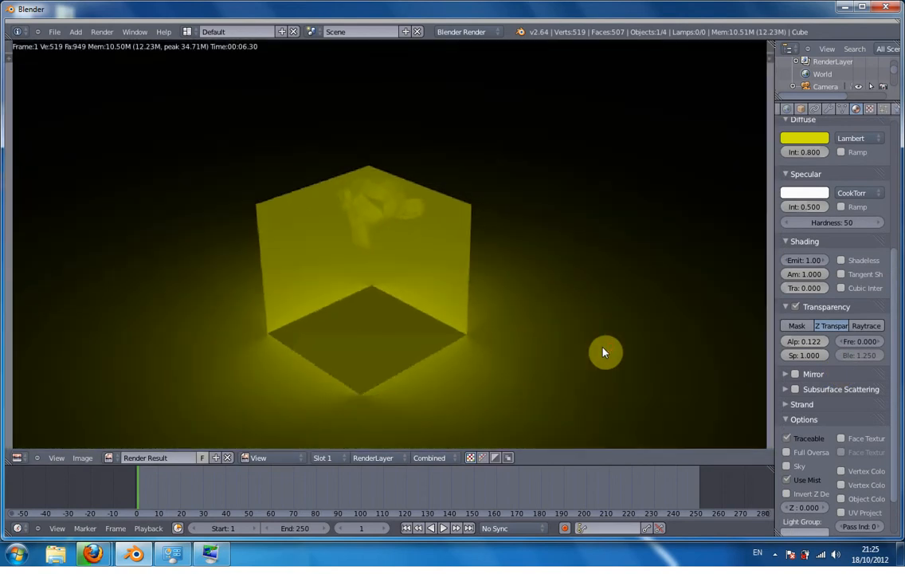
scroll(603, 352, "up", 1)
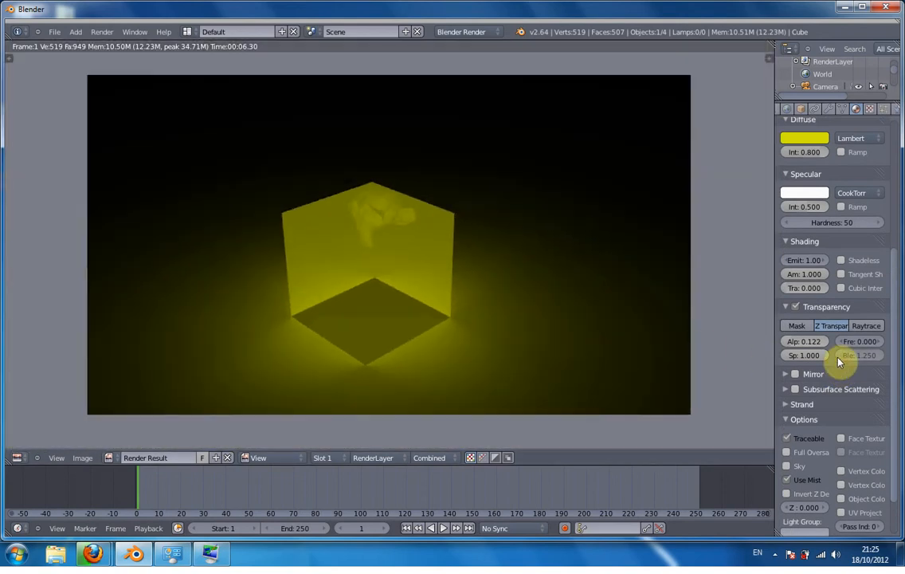
scroll(839, 360, "up", 3)
scroll(838, 361, "up", 3)
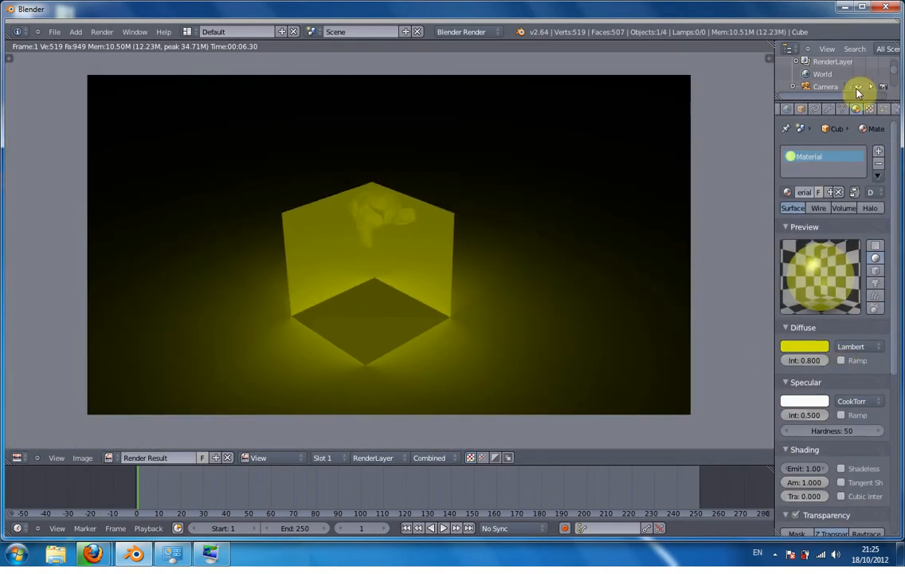
- Show the cube's modifier settings and return from the render to the 3D view
left_click(834, 110)
left_click(831, 109)
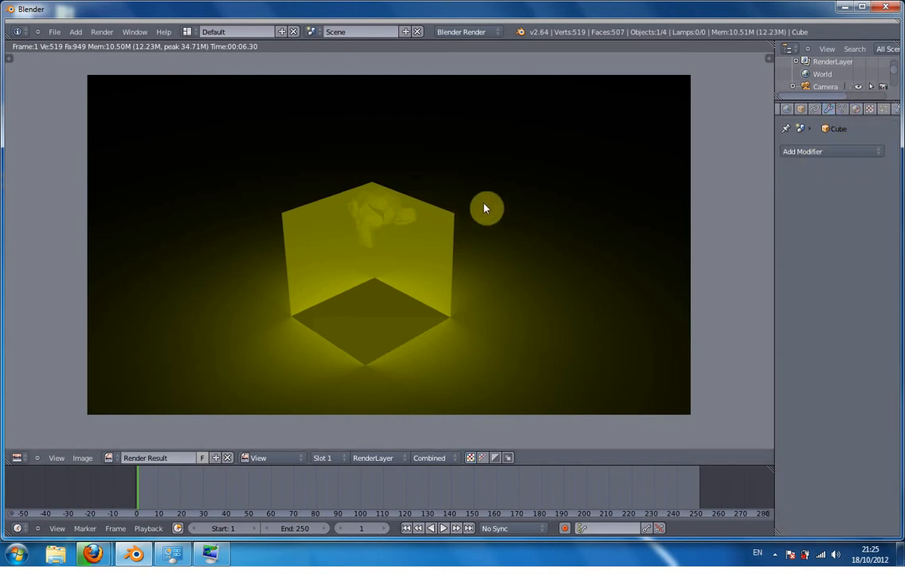
key("Escape")
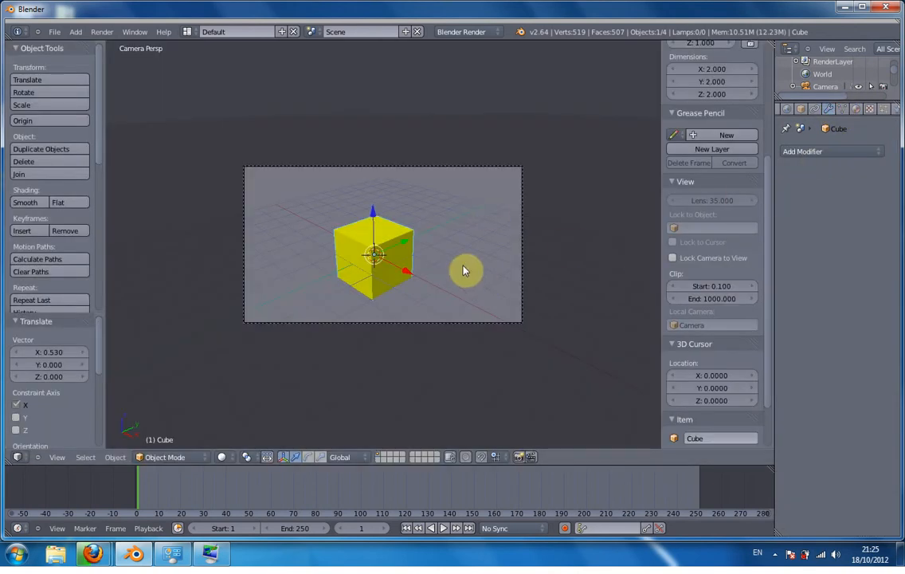
- Enter Edit Mode on the cube and try Subdivide Smooth with all of its geometry deselected
key("w")
key("Tab")
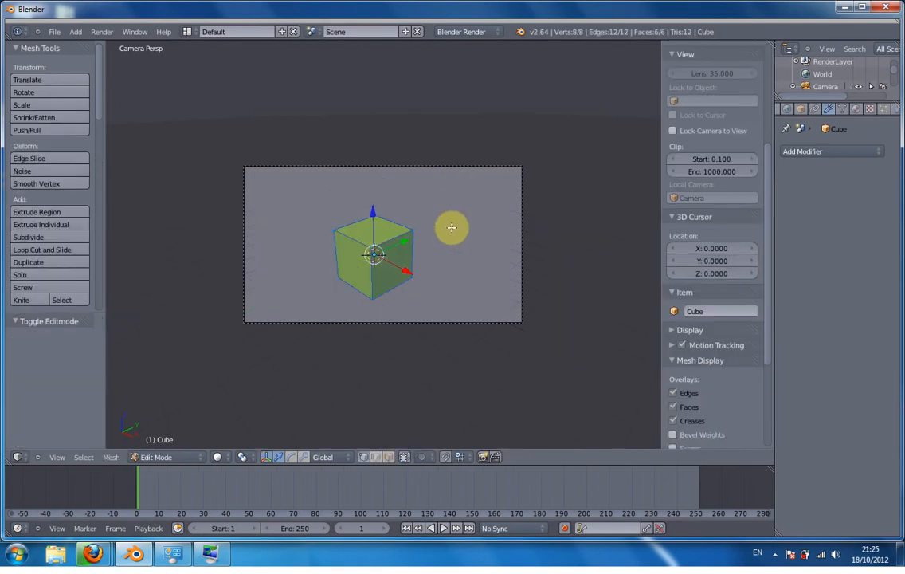
key("a")
key("w")
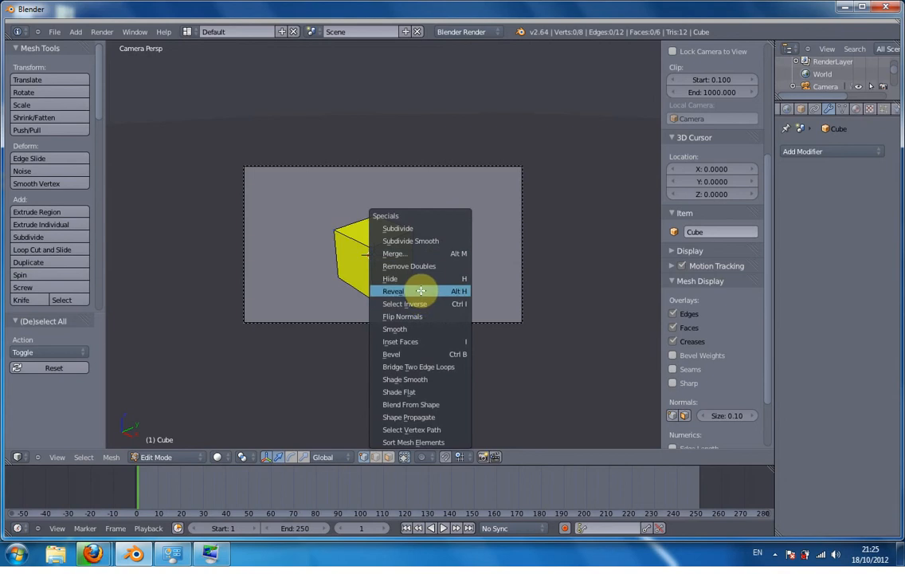
left_click(413, 241)
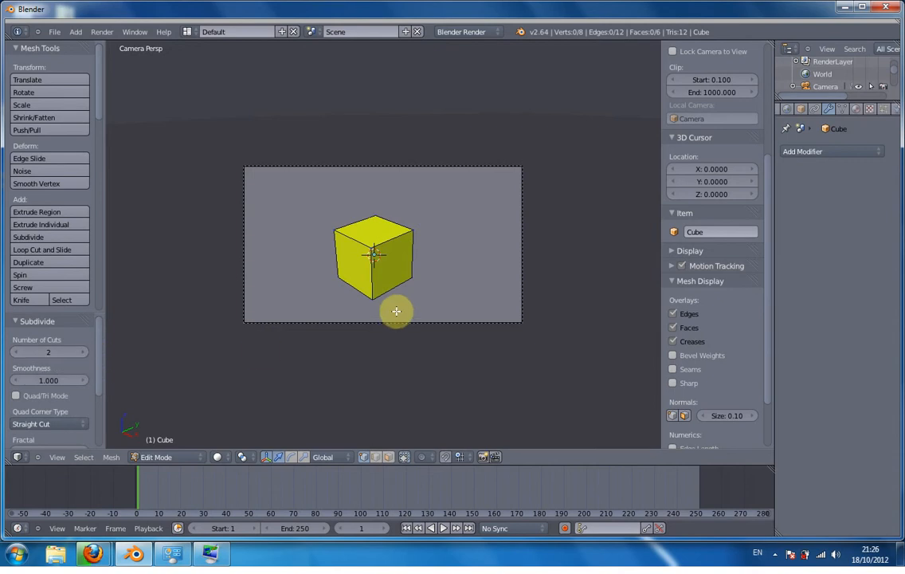
- Apply Subdivide Smooth with 2 cuts to the cube's entire mesh and deselect everything
scroll(396, 311, "up", 5)
key("a")
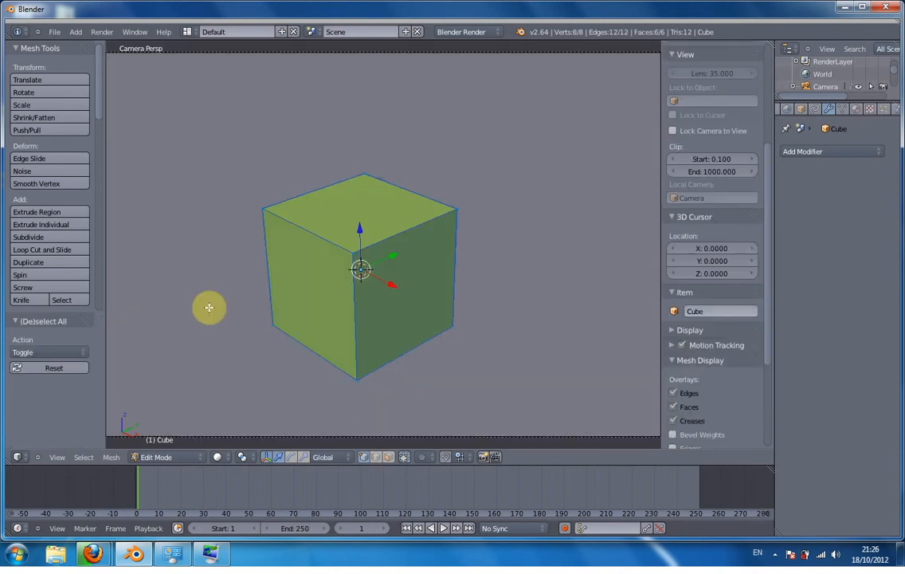
scroll(285, 294, "down", 5)
key("w")
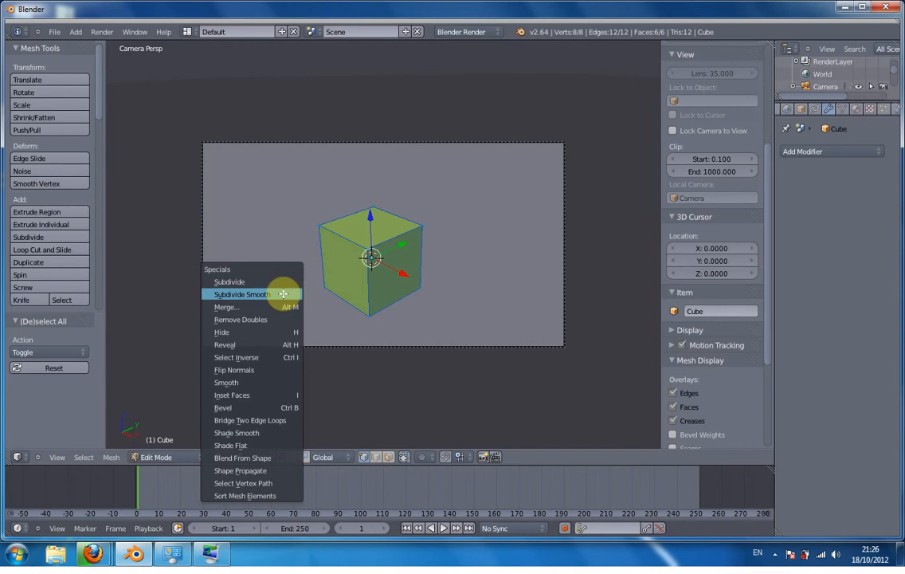
left_click(283, 294)
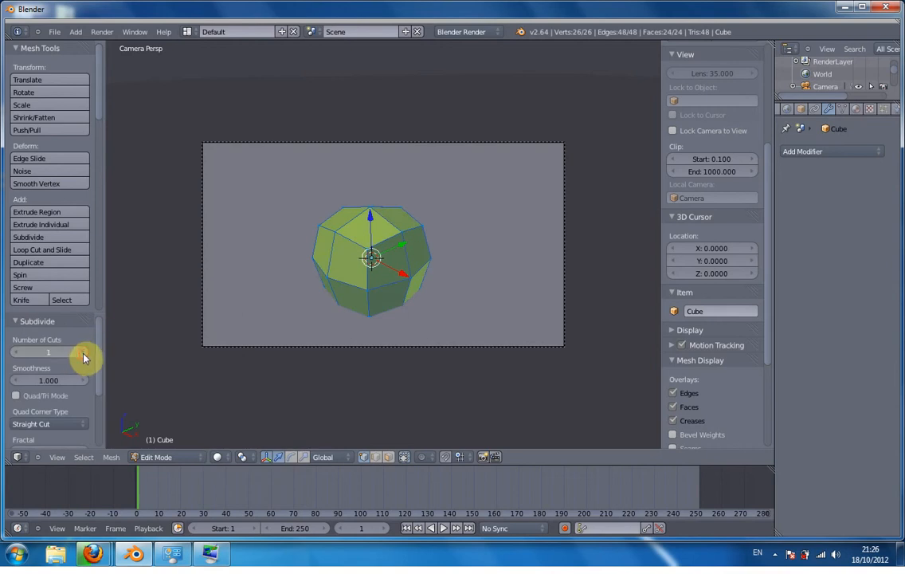
left_click(83, 352)
key("a")
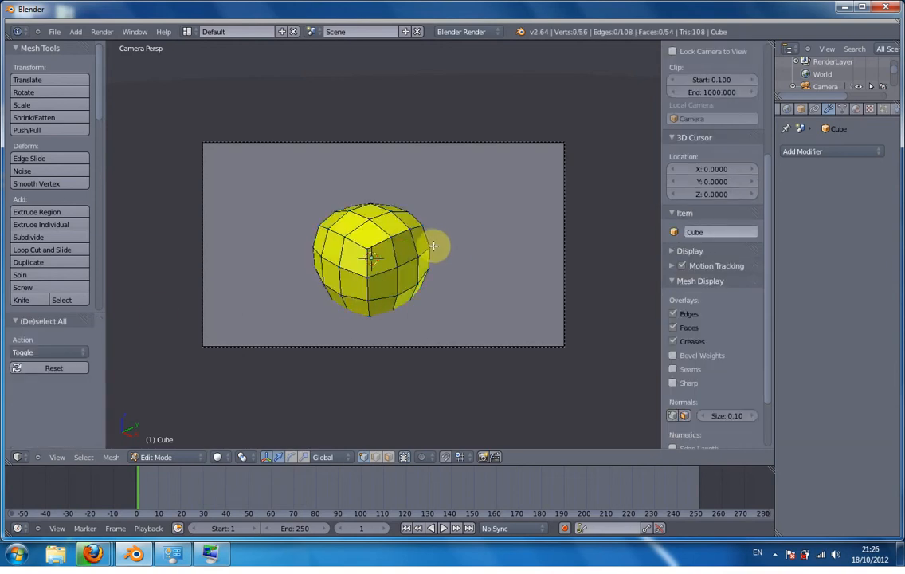
- Add a Build modifier to the cube and play the timeline animation while in Edit Mode
left_click(807, 153)
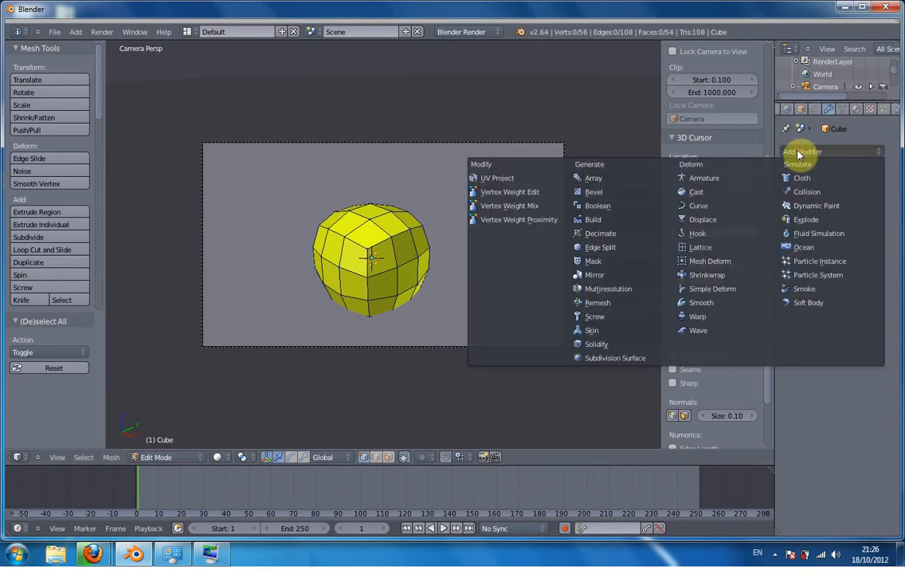
left_click(610, 219)
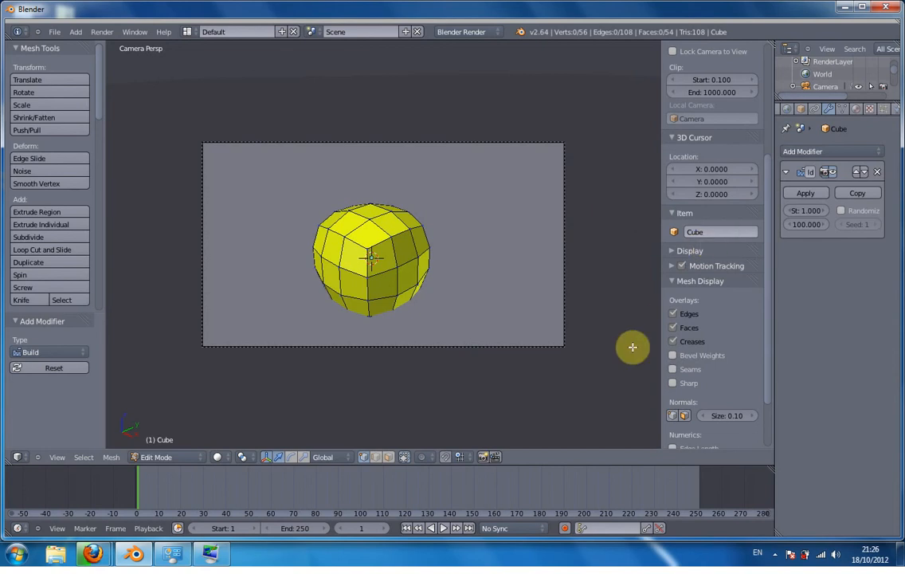
left_click(446, 528)
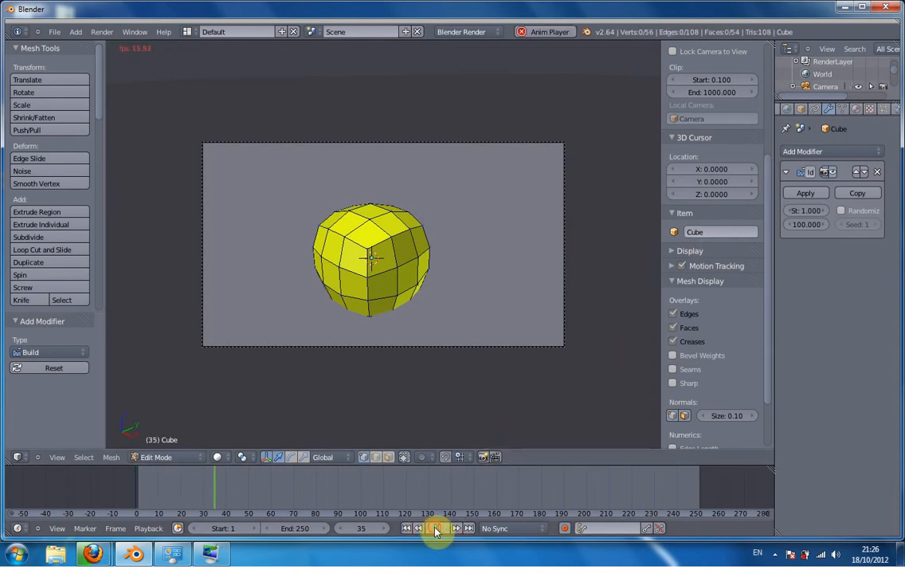
left_click(433, 530)
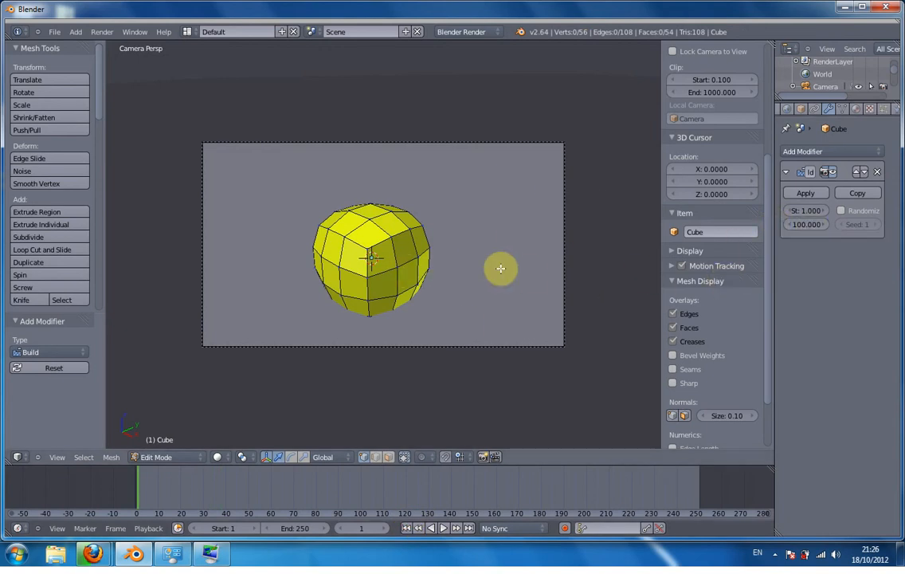
- Return the cube to Object Mode, play its Build animation, and rewind to the first frame
key("Tab")
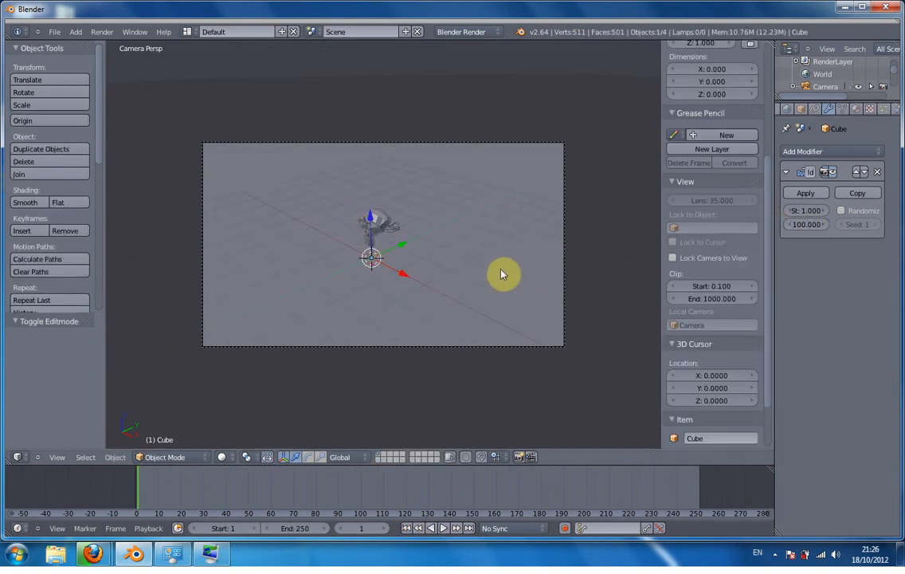
left_click(444, 528)
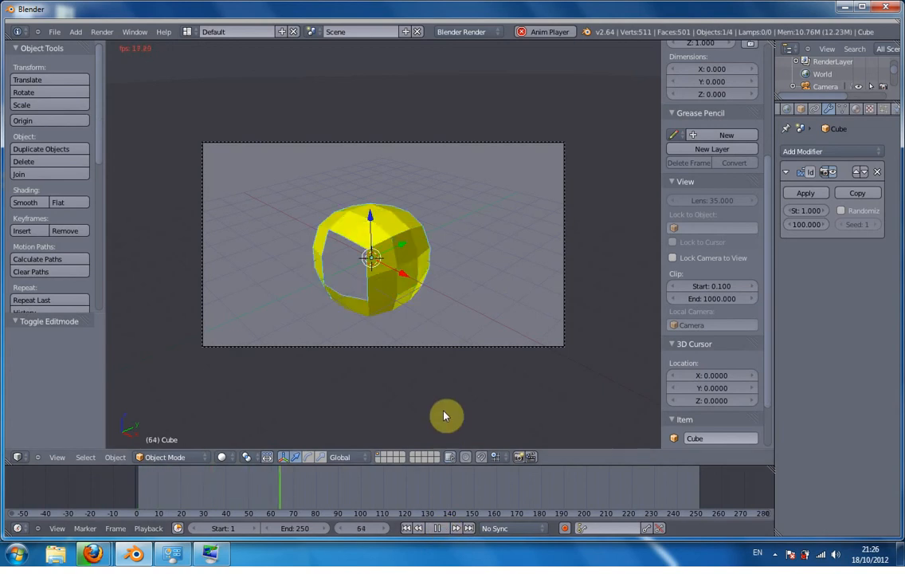
left_click(431, 528)
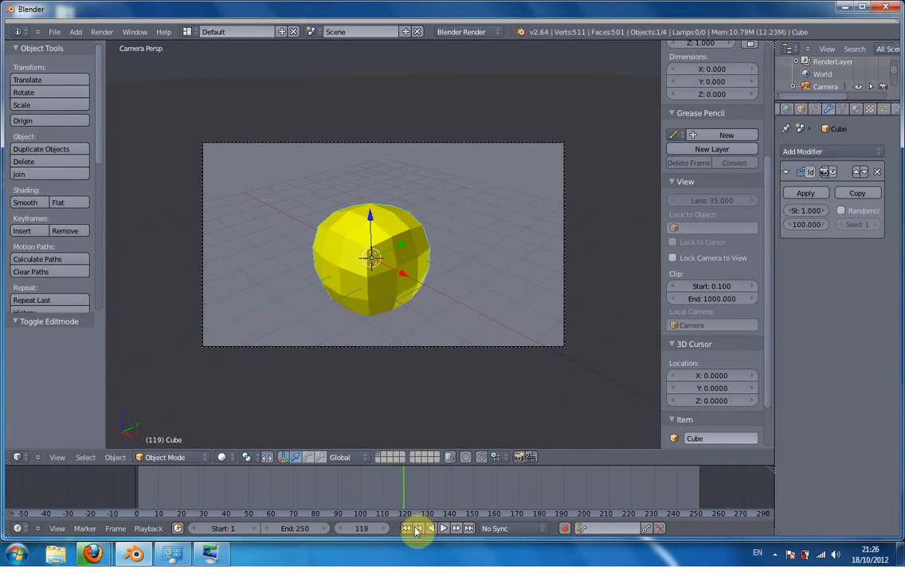
left_click(407, 528)
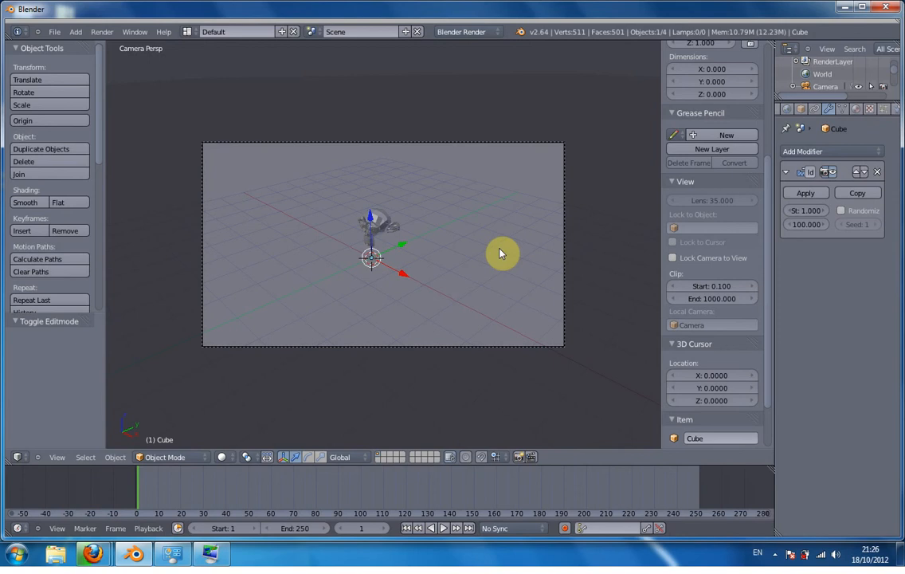
- Replace the cube's Build modifier with a Multiresolution modifier and subdivide it twice
left_click(877, 174)
left_click(857, 152)
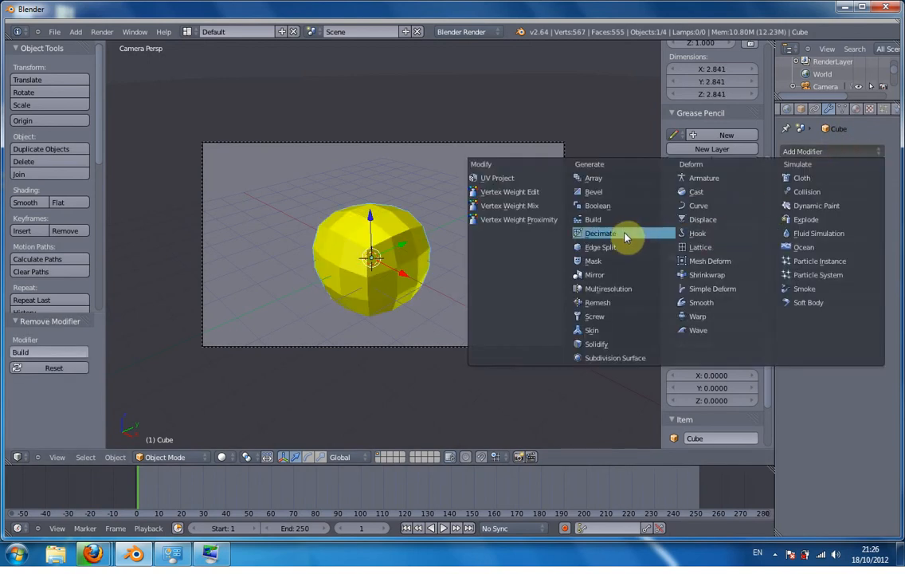
left_click(612, 294)
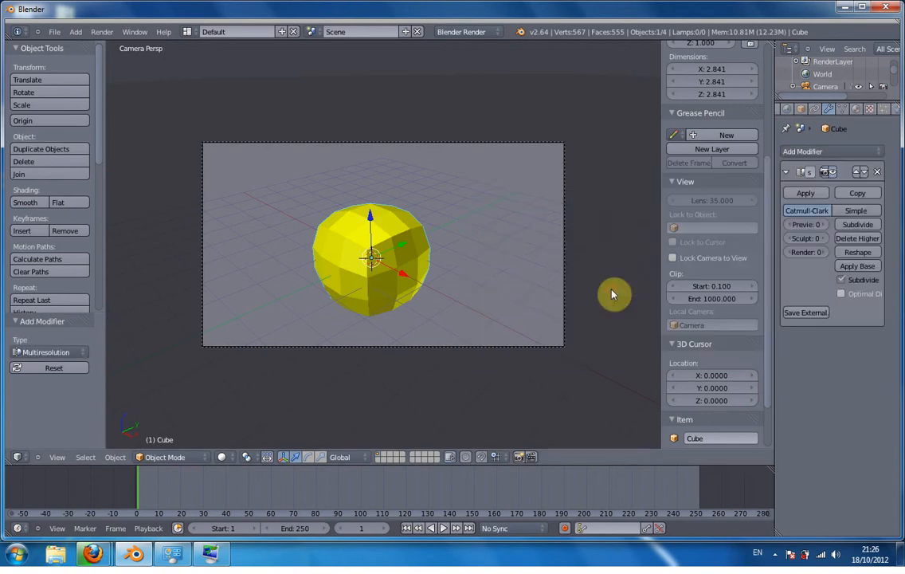
left_click(873, 227)
left_click(872, 225)
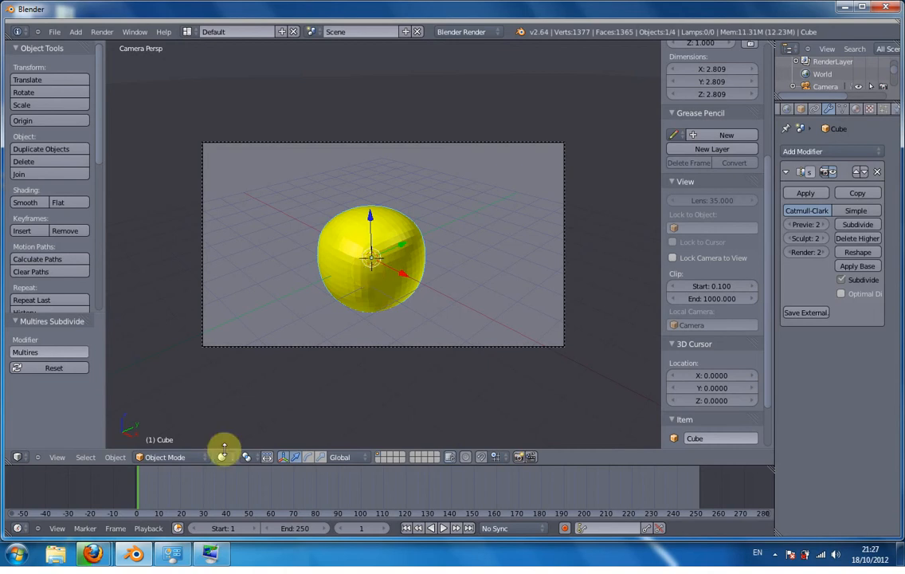
- Switch the cube to Sculpt Mode and choose the Grab brush
left_click(169, 457)
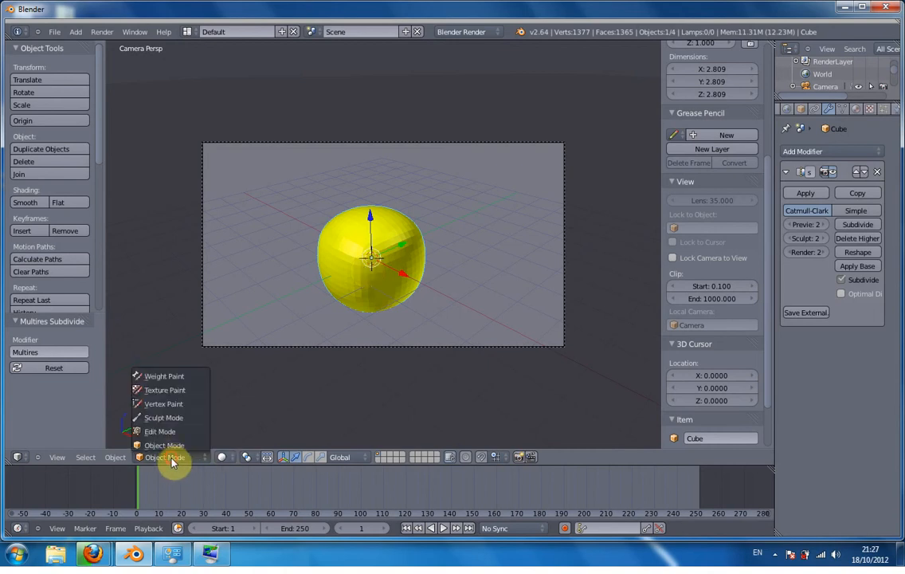
left_click(163, 417)
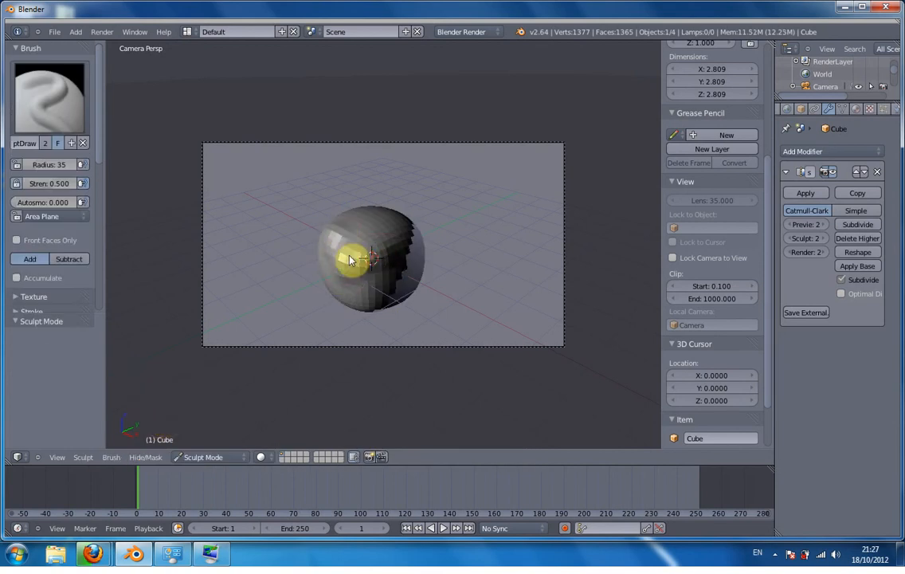
left_click(57, 102)
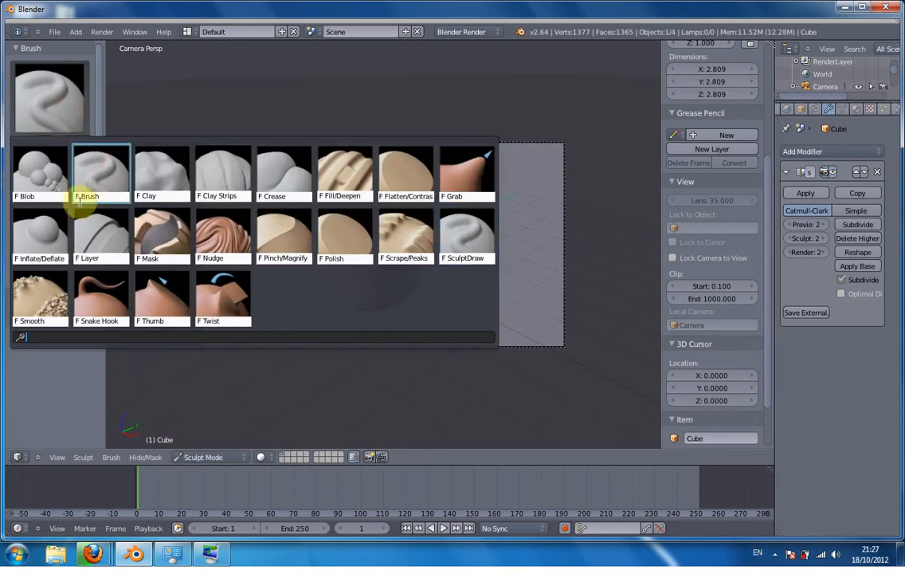
left_click(466, 163)
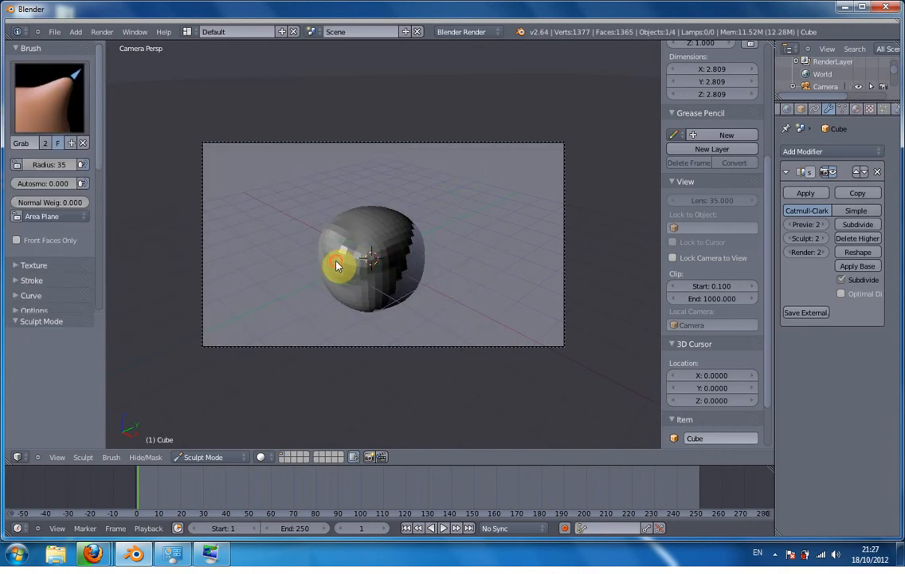
- Try pulling the front of the rounded cube with the Grab brush, and undo the strokes
left_click_drag(336, 266, 313, 269)
mouse_move(379, 267)
left_mouse_down()
mouse_move(400, 255)
mouse_move(384, 217)
mouse_move(357, 201)
mouse_move(343, 224)
mouse_move(322, 218)
mouse_move(326, 228)
left_mouse_up()
key("ctrl+z")
key("ctrl+z")
key("ctrl+z")
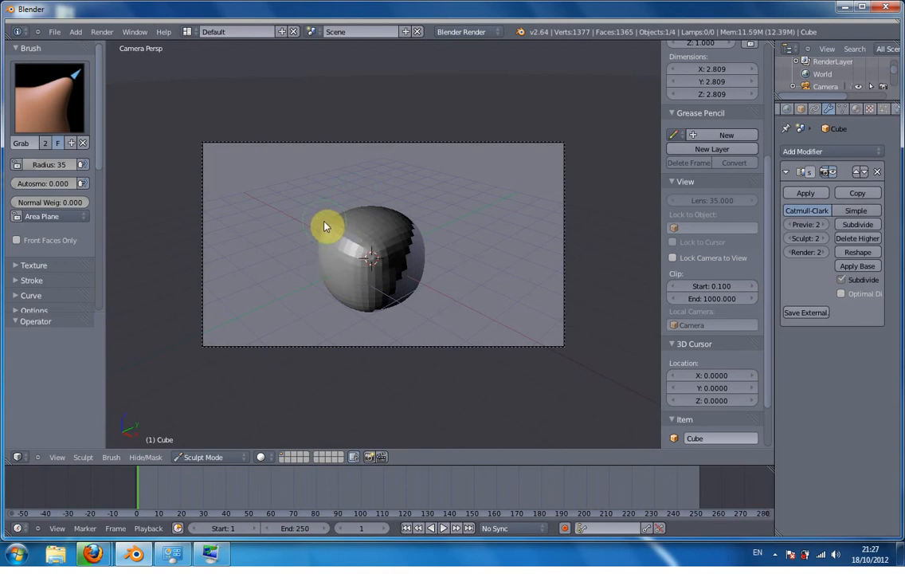
- Sculpt the front of the rounded cube with the Blob brush and the Crease brush
left_click(75, 103)
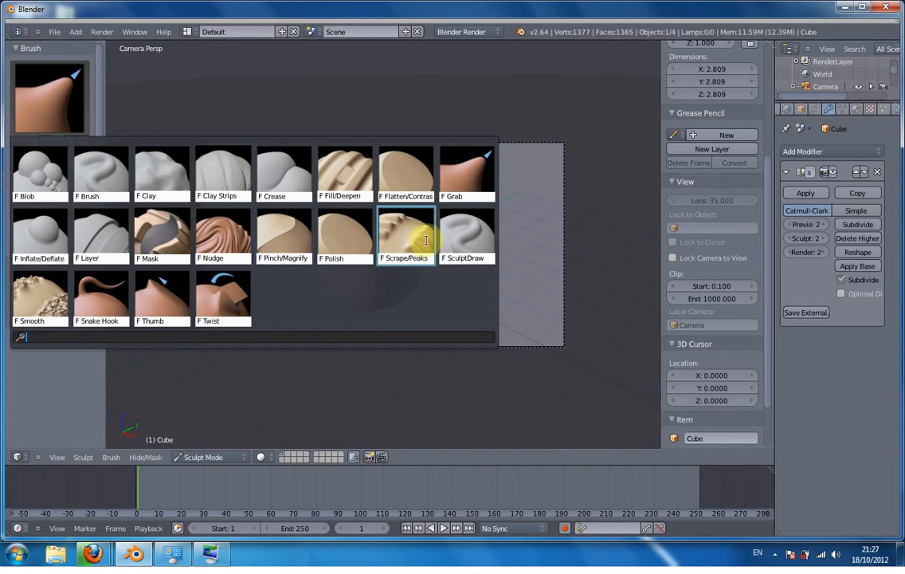
left_click(32, 166)
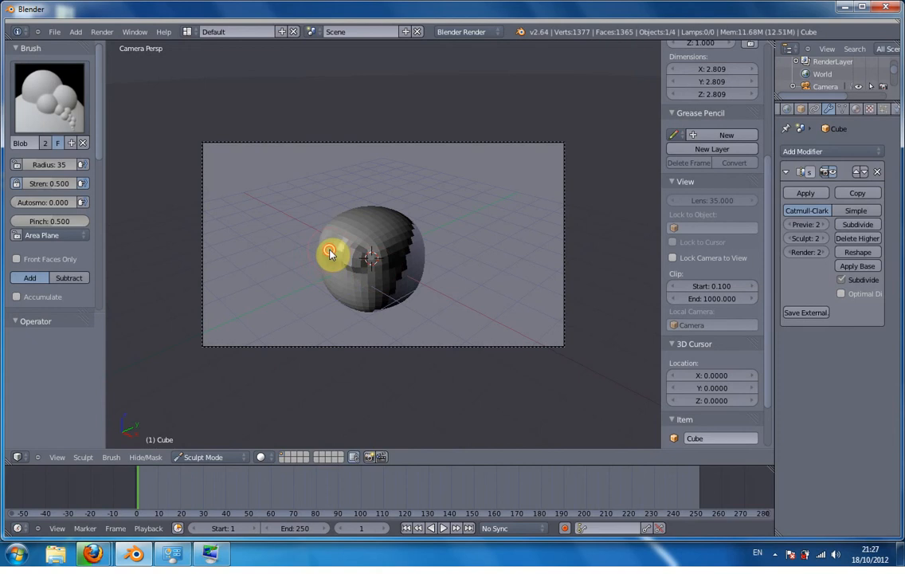
left_click(53, 95)
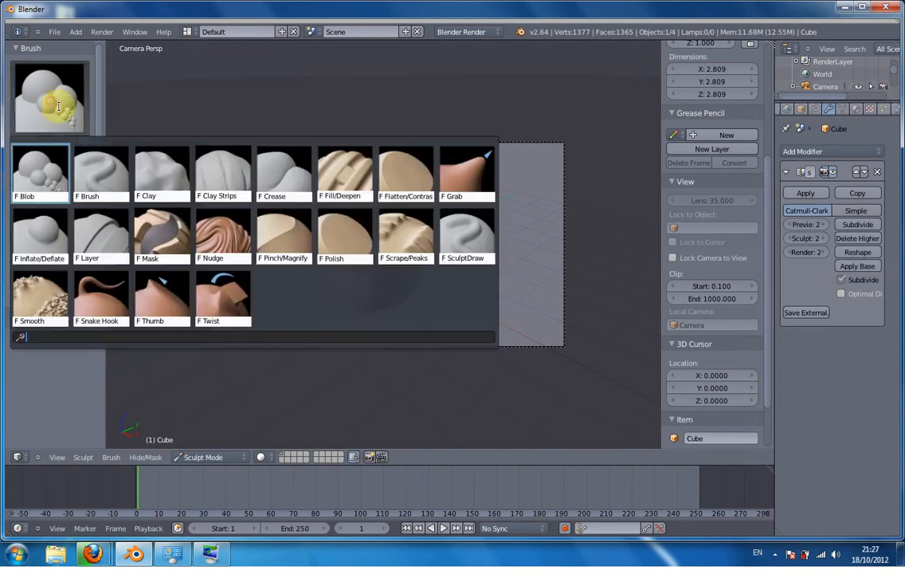
left_click(275, 183)
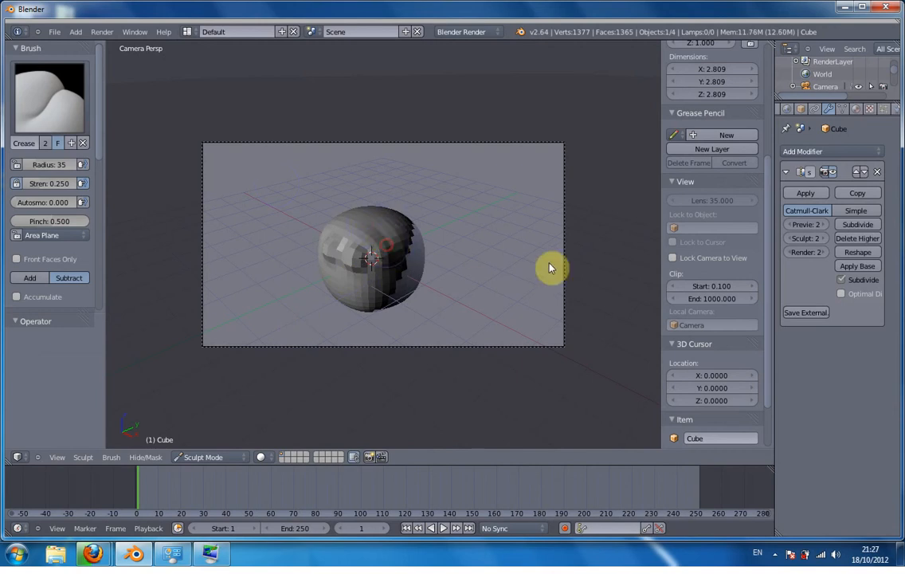
- Subdivide the Multiresolution modifier two more times and carve the front of the form with the Crease brush
left_click(857, 225)
left_click(861, 225)
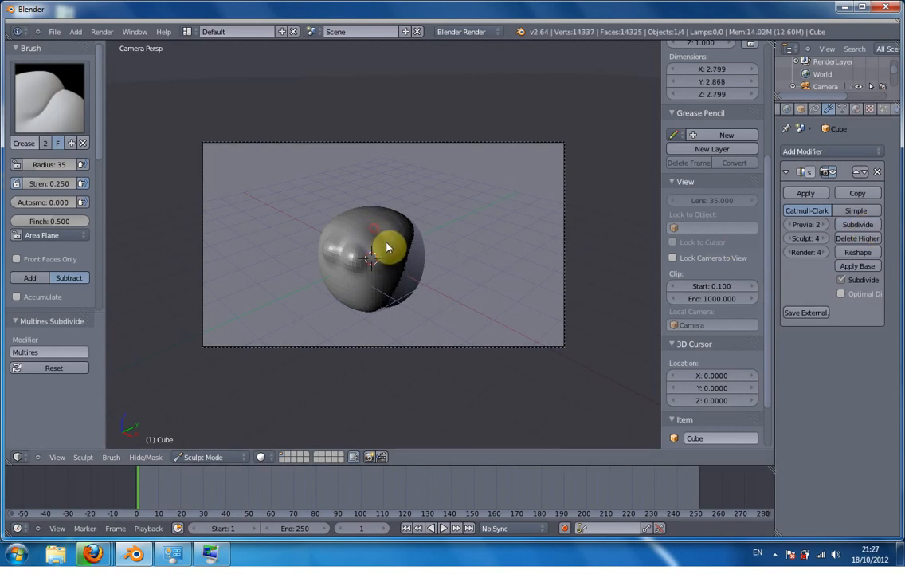
mouse_move(390, 255)
left_mouse_down()
mouse_move(385, 245)
mouse_move(342, 275)
mouse_move(350, 290)
mouse_move(215, 337)
left_mouse_up()
- Switch to the SculptDraw brush and add a stroke on the lower front of the form
left_click(51, 115)
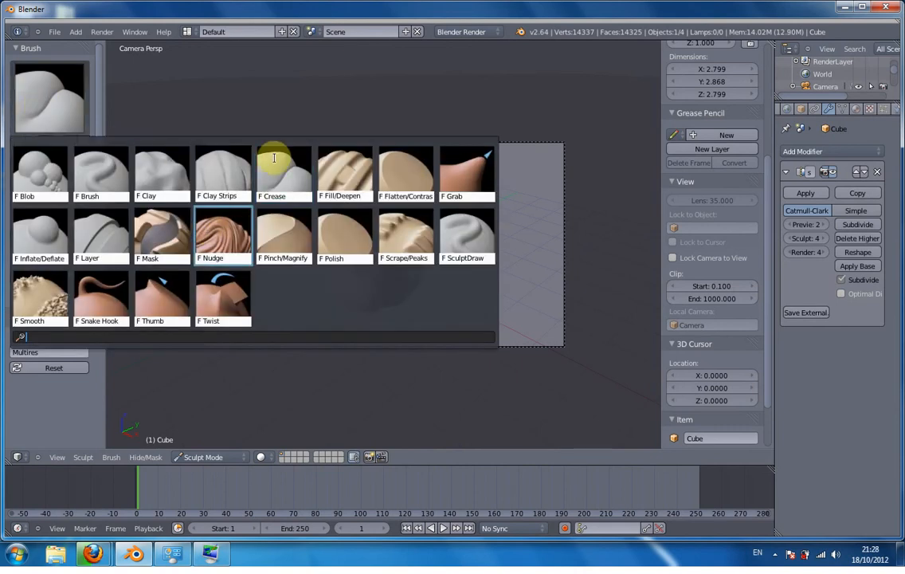
left_click(488, 239)
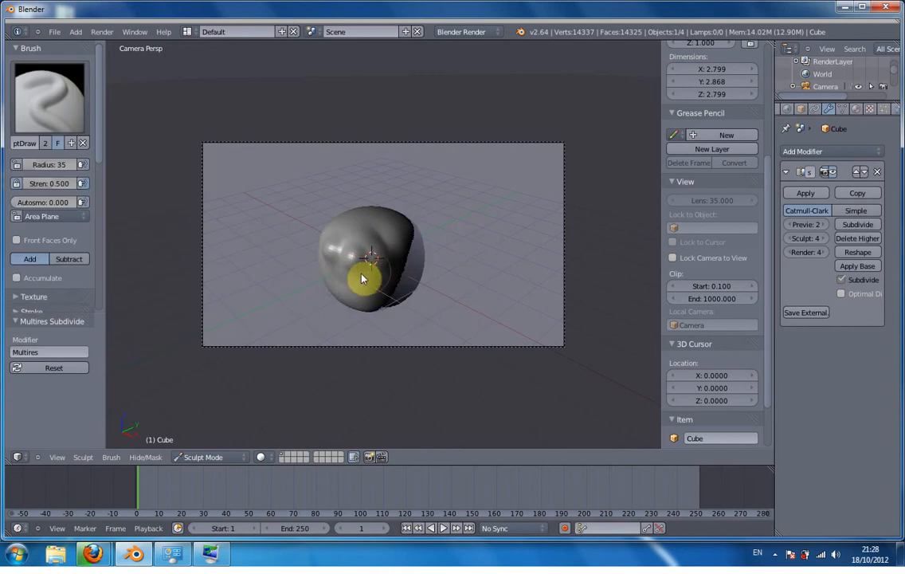
mouse_move(361, 279)
left_mouse_down()
mouse_move(328, 282)
mouse_move(354, 288)
left_mouse_up()
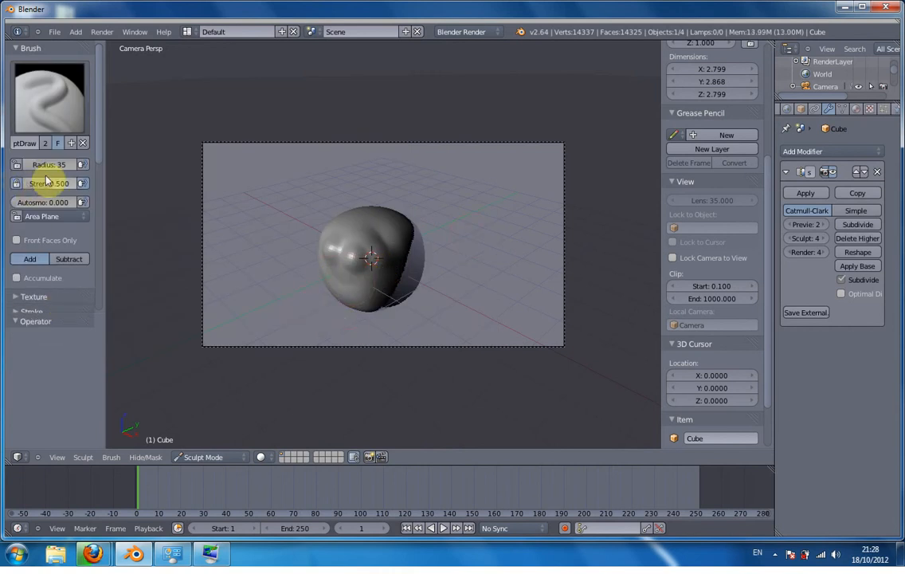
- Set the SculptDraw brush to strength 1.000 and radius 13, and draw raised mouth and eye details on the front
left_click_drag(48, 184, 88, 184)
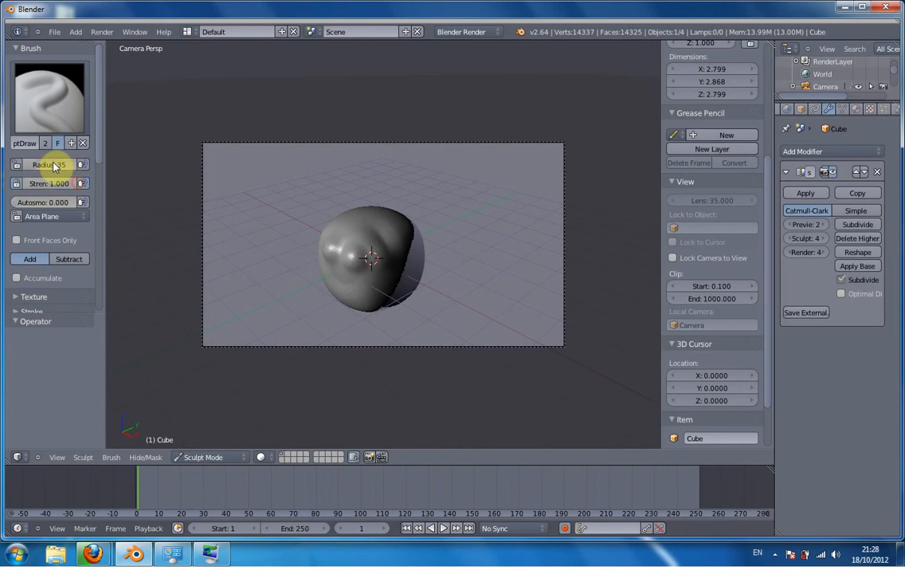
left_click_drag(27, 164, 24, 164)
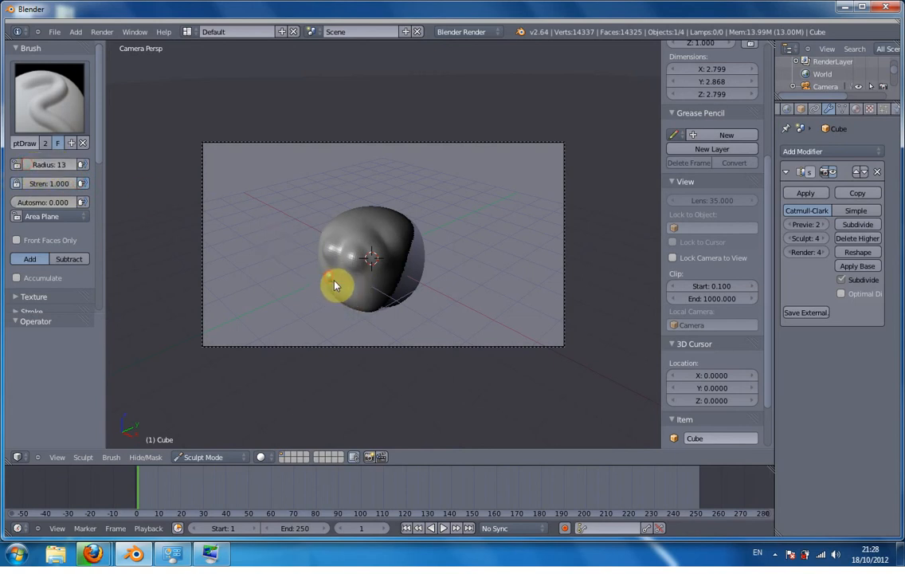
mouse_move(335, 285)
left_mouse_down()
mouse_move(363, 289)
mouse_move(325, 255)
mouse_move(329, 276)
mouse_move(420, 309)
mouse_move(396, 233)
mouse_move(333, 236)
left_mouse_up()
- Build up the upper face with the Clay brush, first at radius 91 and again at radius 50
left_click(48, 94)
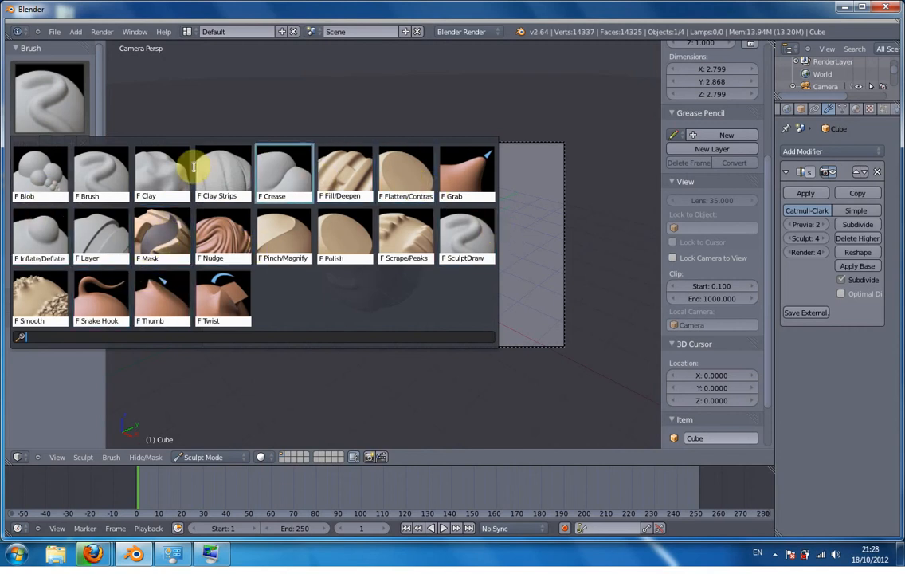
left_click(164, 171)
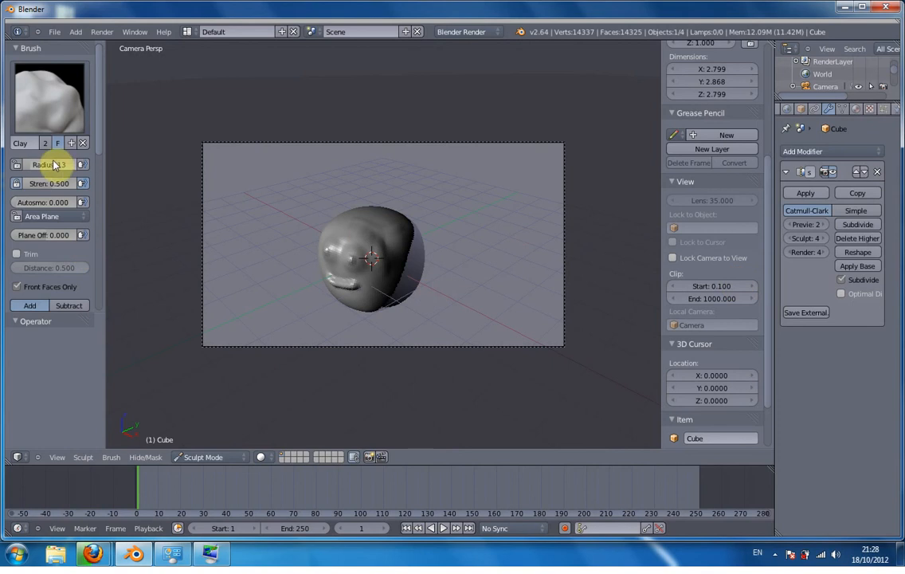
left_click_drag(31, 165, 44, 164)
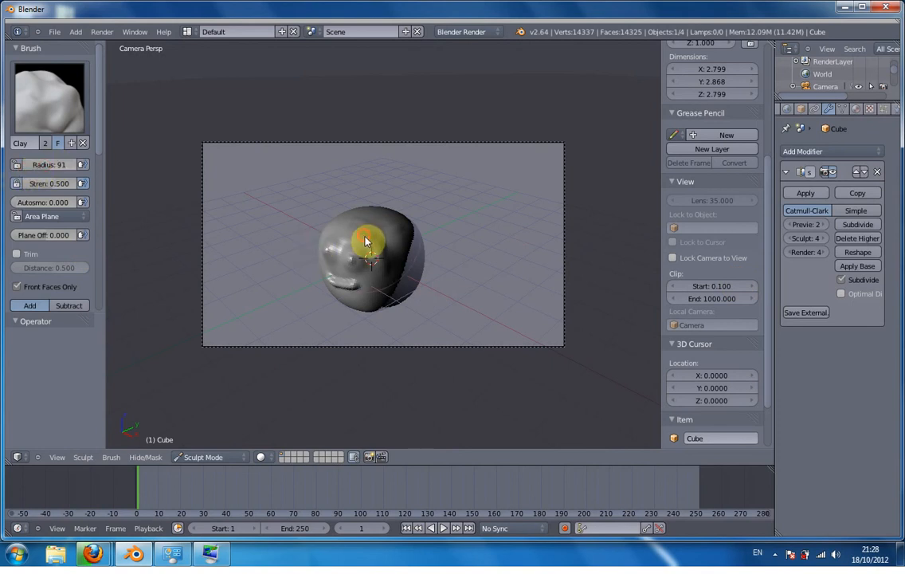
mouse_move(366, 240)
left_mouse_down()
mouse_move(356, 263)
mouse_move(363, 244)
mouse_move(380, 242)
mouse_move(371, 243)
left_mouse_up()
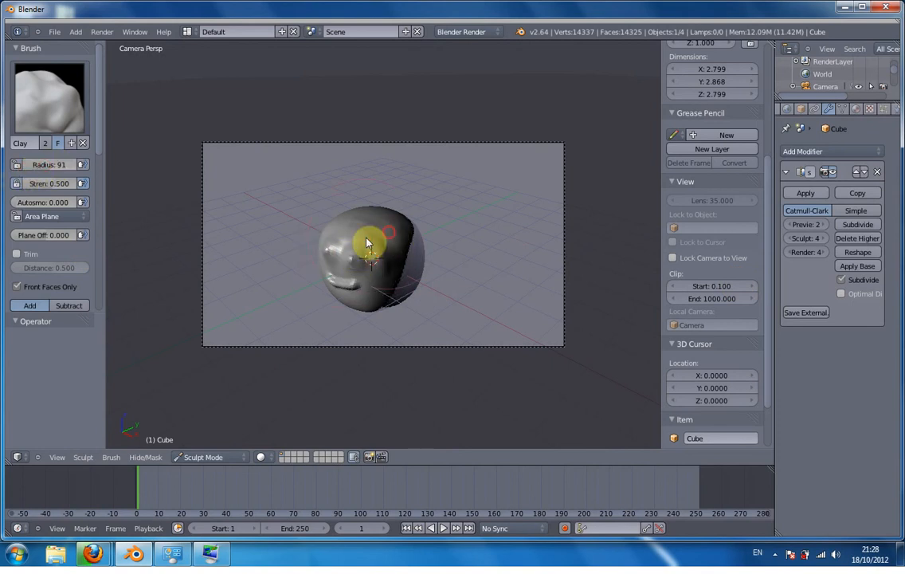
left_click_drag(42, 168, 31, 169)
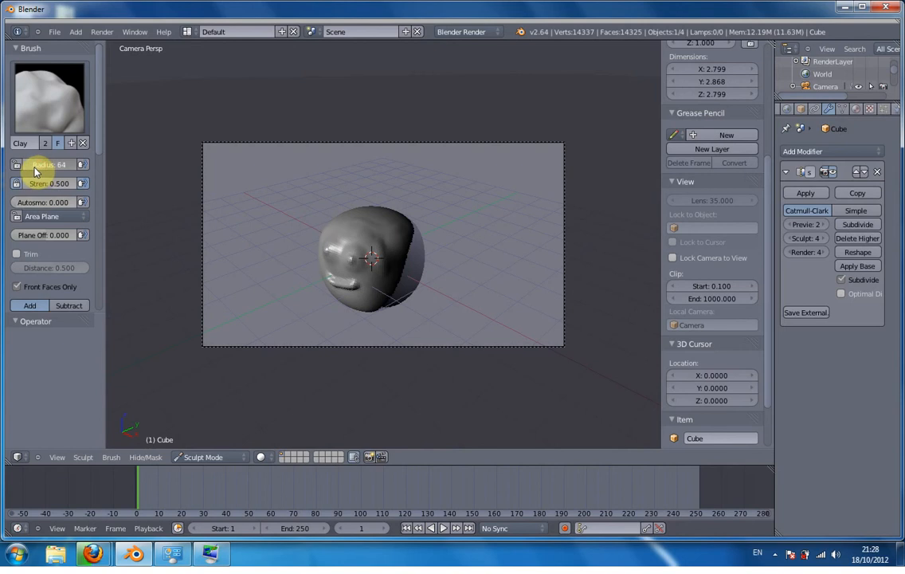
mouse_move(382, 245)
left_mouse_down()
mouse_move(372, 226)
mouse_move(366, 259)
mouse_move(321, 269)
mouse_move(341, 293)
mouse_move(355, 281)
mouse_move(343, 273)
mouse_move(350, 238)
mouse_move(376, 256)
mouse_move(402, 256)
left_mouse_up()
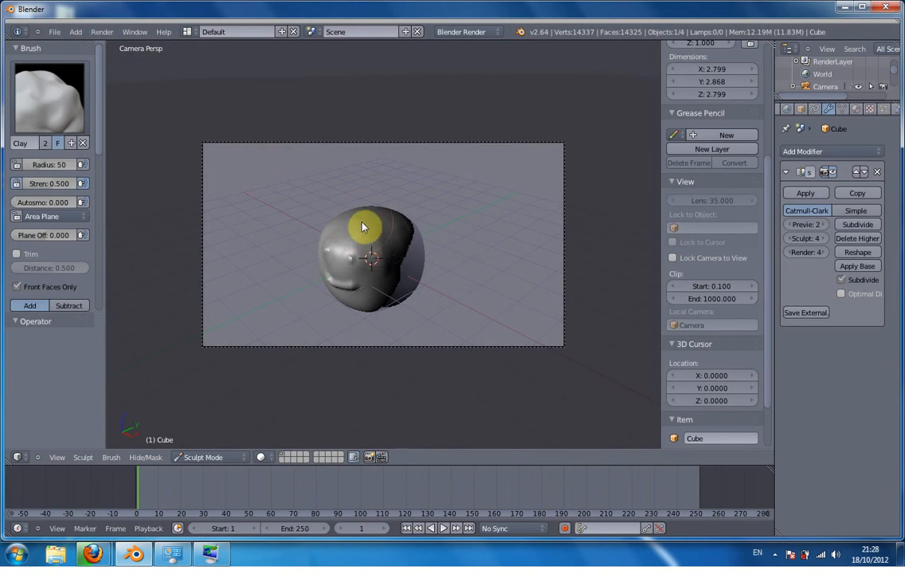
- Leave Sculpt Mode for Object Mode and remove the Multiresolution modifier from the cube
key("Tab")
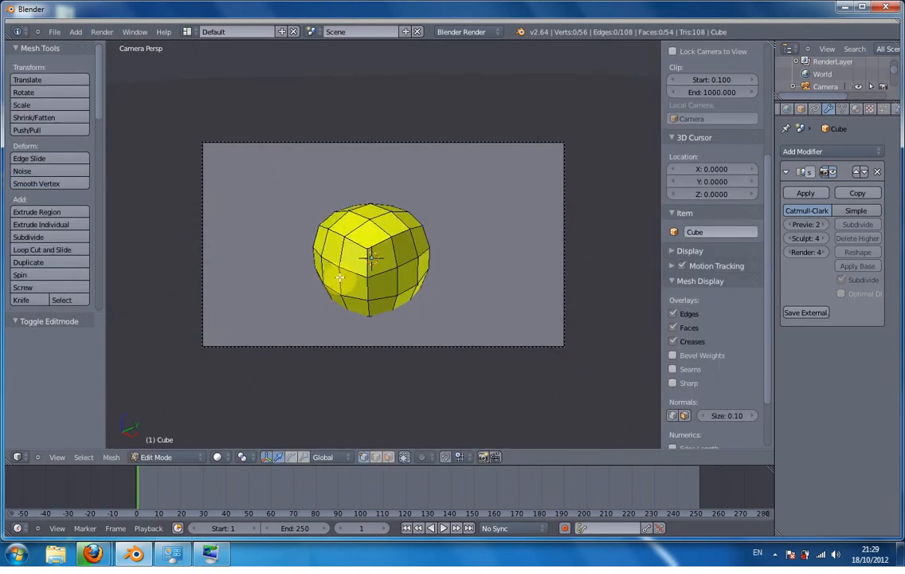
key("Tab")
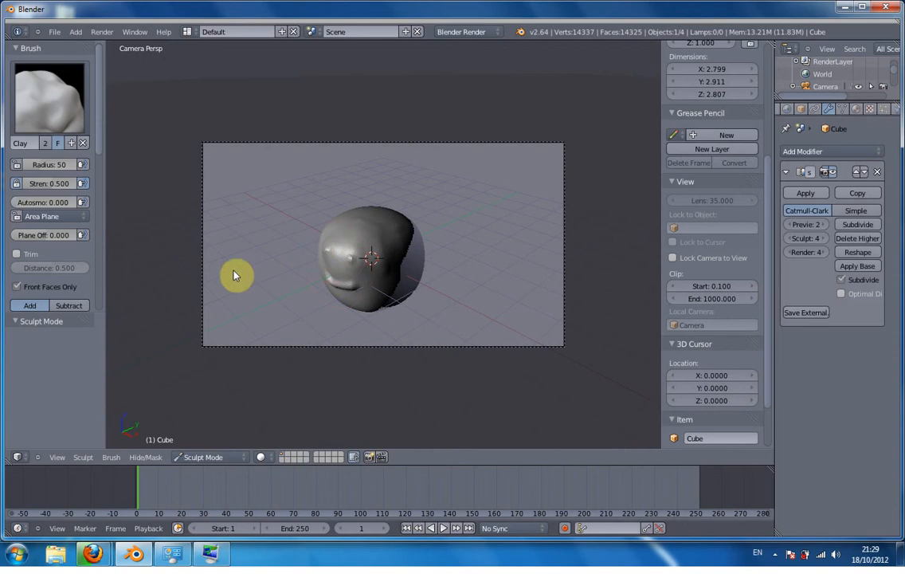
left_click(203, 457)
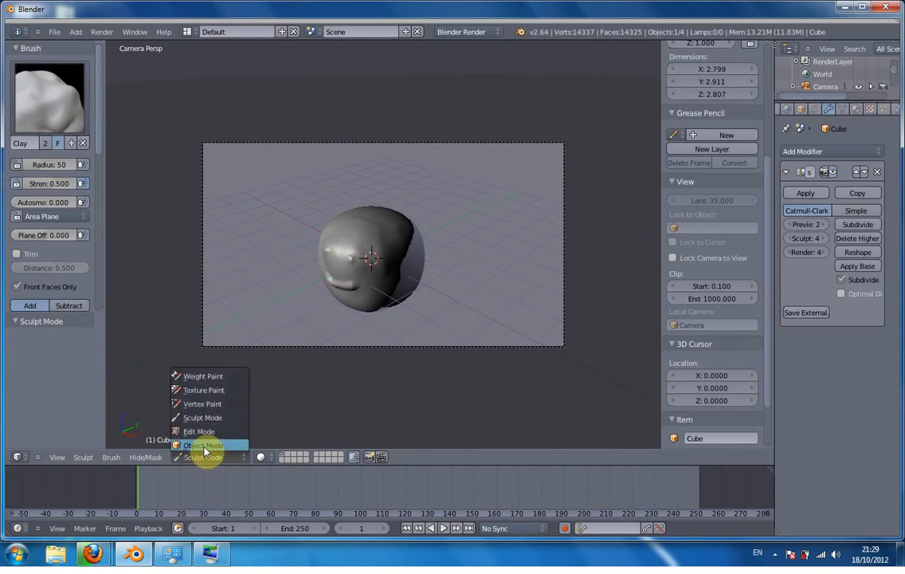
left_click(203, 445)
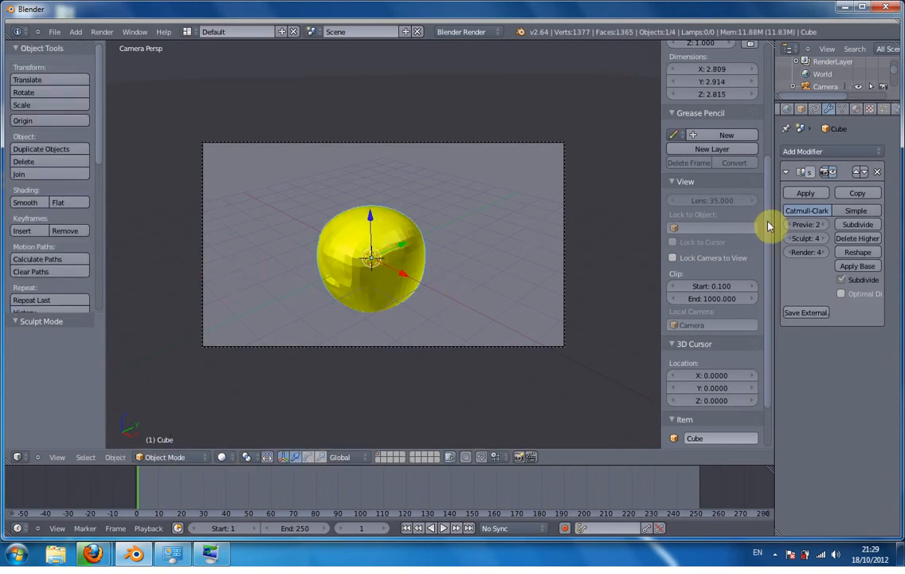
left_click(878, 172)
- Add a Remesh modifier to the cube
left_click(810, 151)
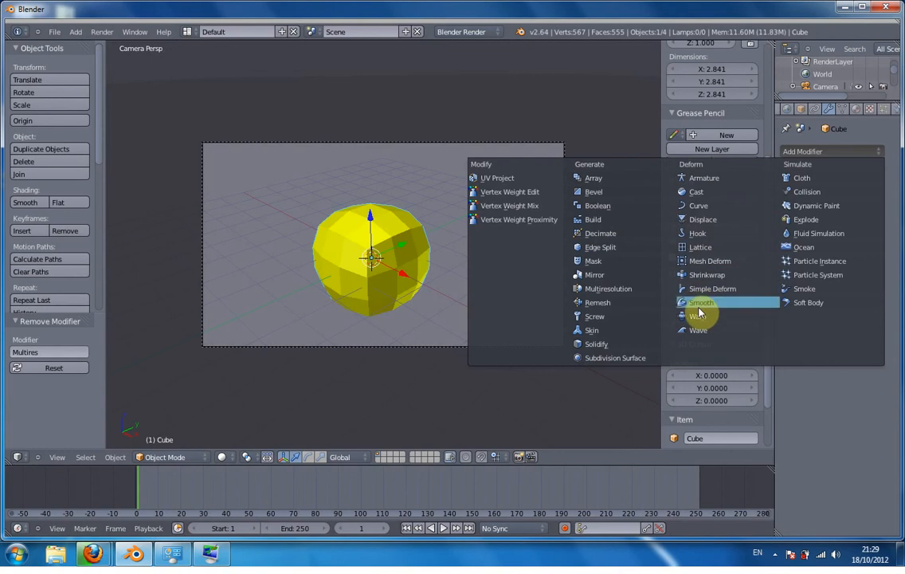
left_click(604, 305)
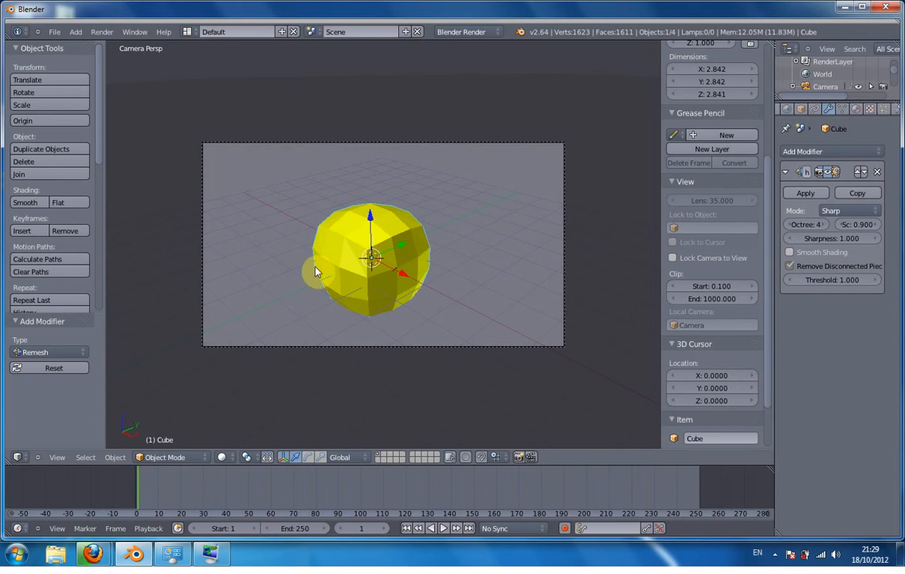
key("alt+c")
left_click(390, 271)
- Apply Subdivide Smooth once to the cube's entire mesh in Edit Mode and return to Object Mode
key("Tab")
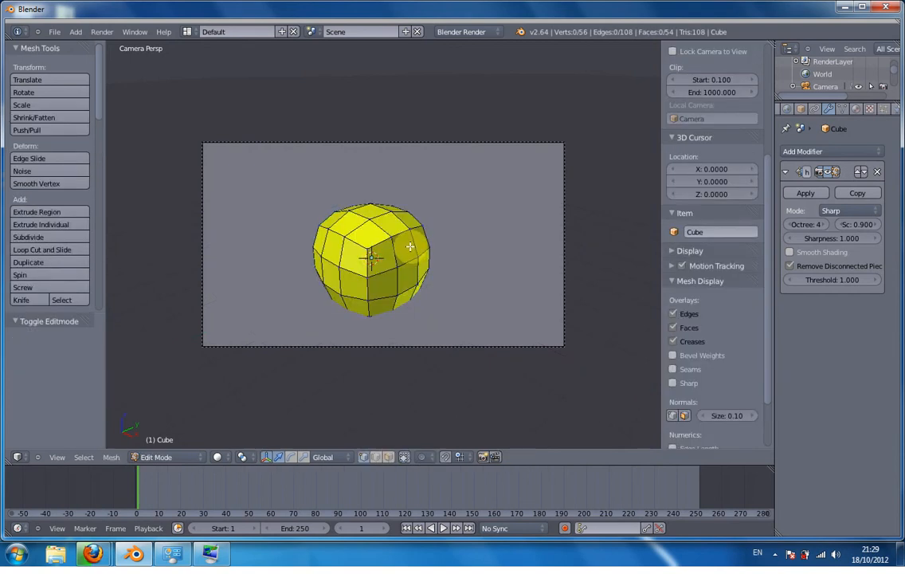
key("a")
key("w")
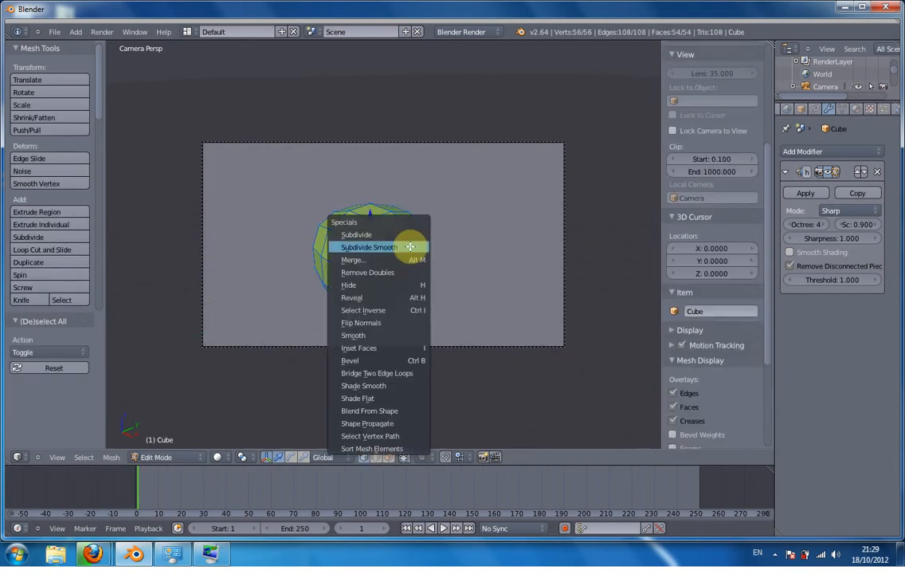
left_click(411, 243)
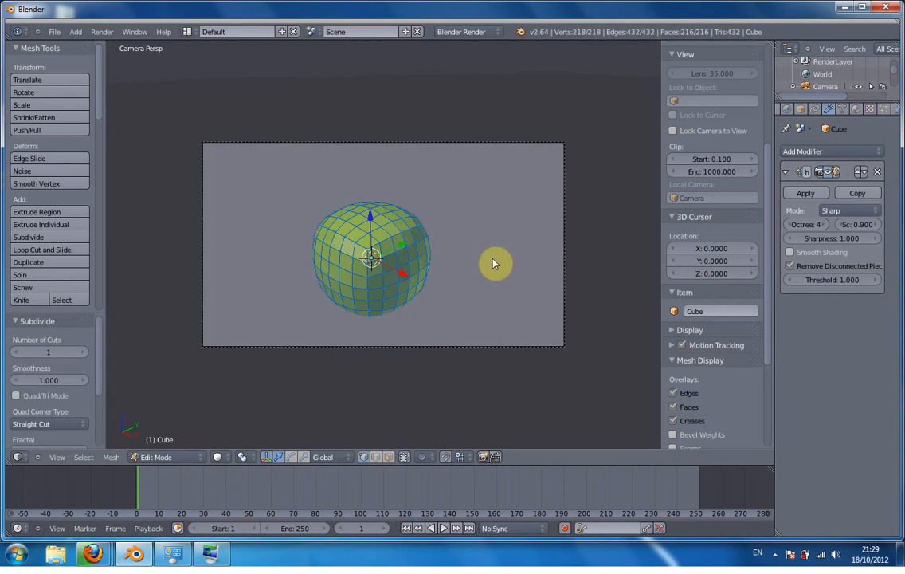
key("Tab")
scroll(379, 289, "up", 3)
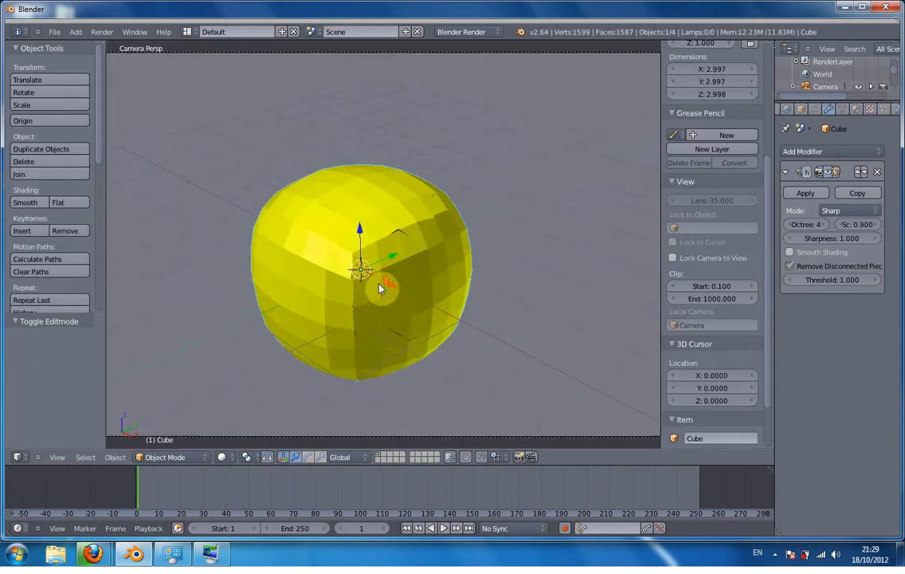
scroll(324, 291, "down", 3)
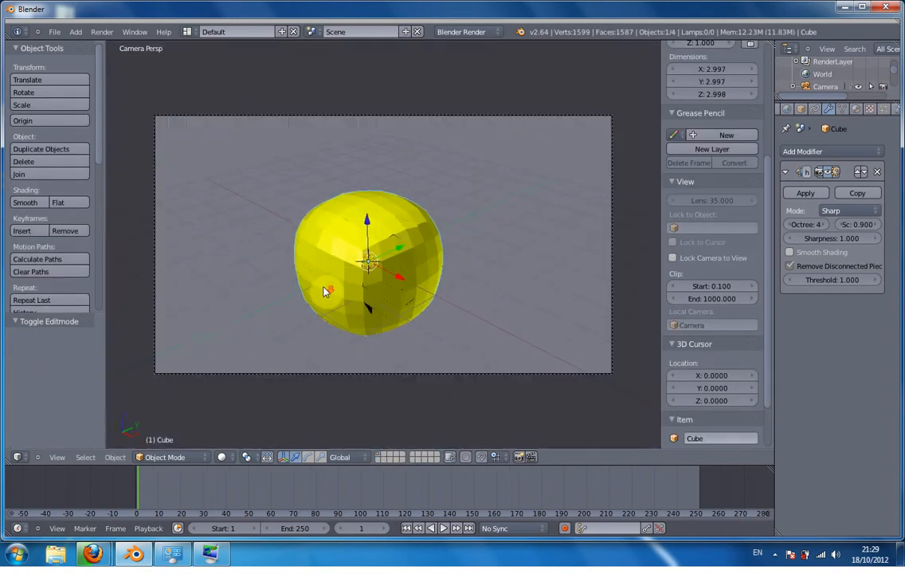
- Set the Remesh modifier to Smooth mode and enable its display in Edit Mode to compare it with the base mesh
left_click(858, 211)
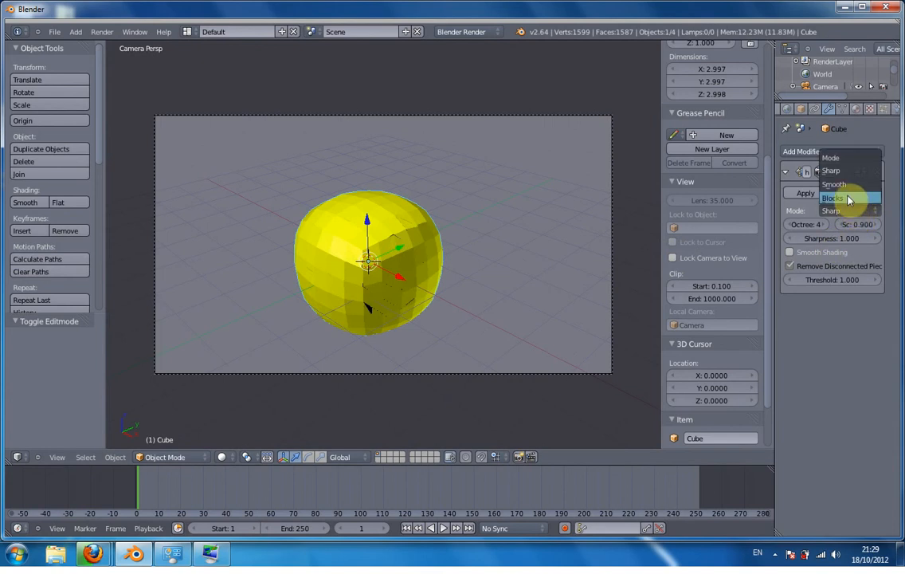
left_click(847, 184)
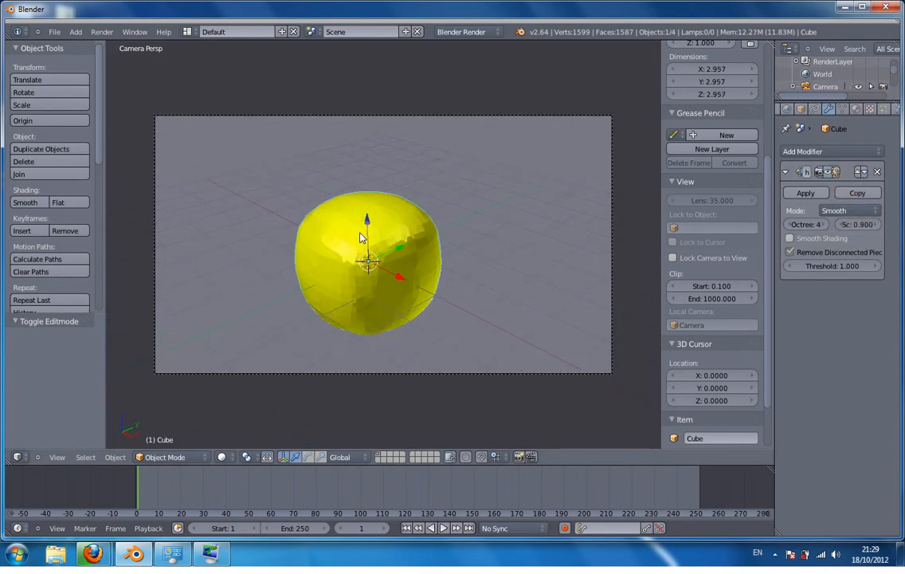
key("Tab")
key("Tab")
key("Tab")
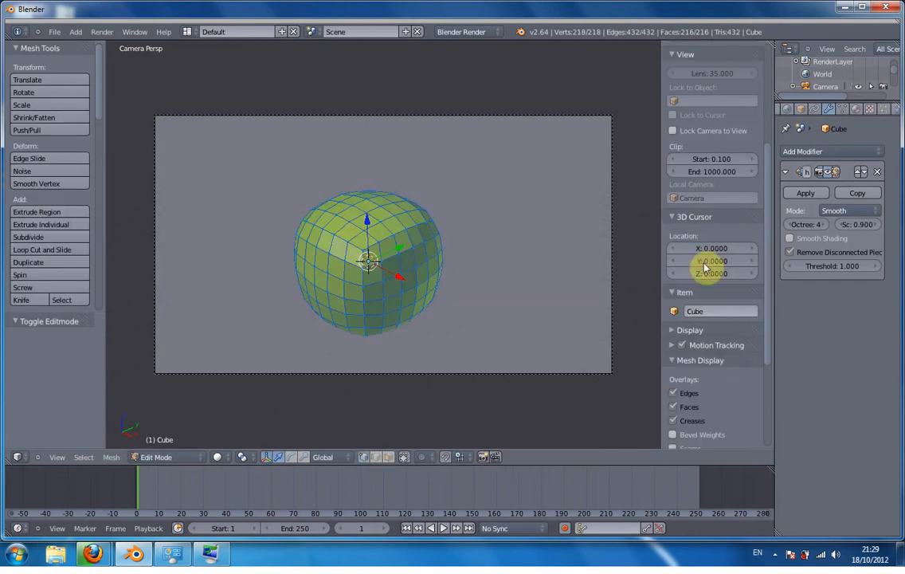
left_click(835, 172)
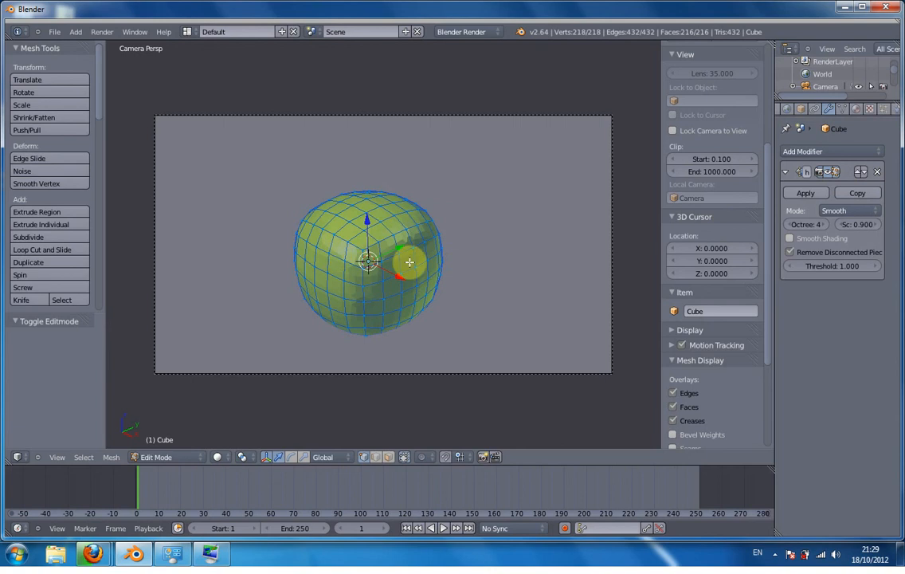
key("Tab")
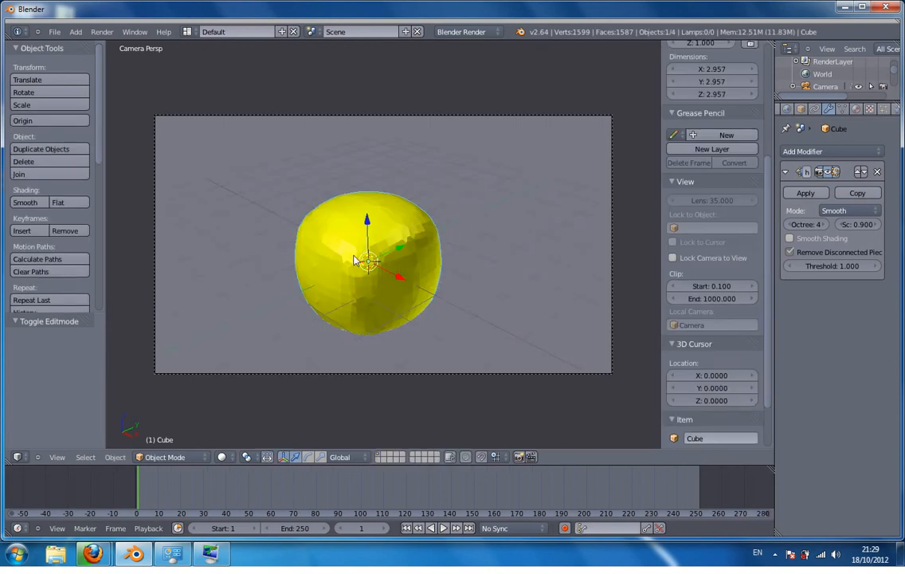
- Switch the Remesh modifier to Blocks mode, and remove the modifier from the cube
left_click(844, 211)
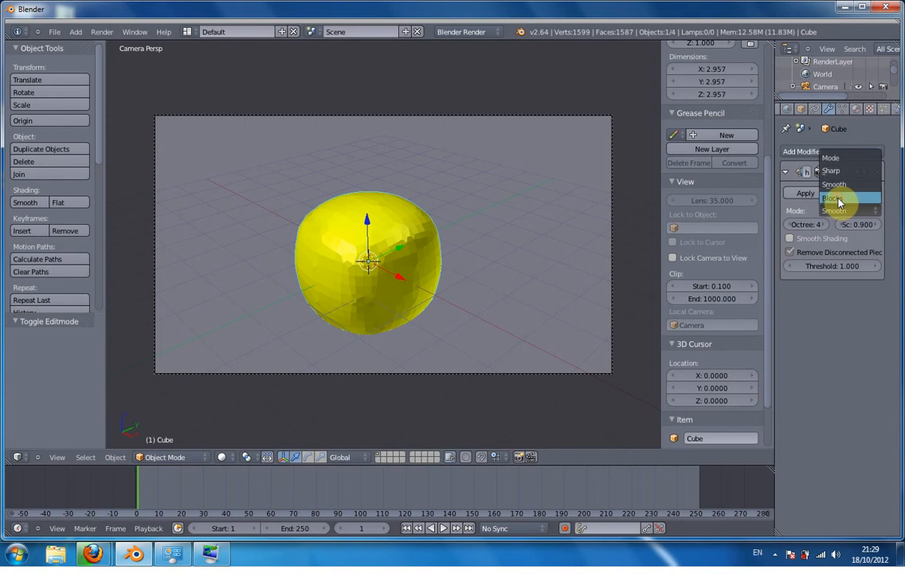
left_click(836, 199)
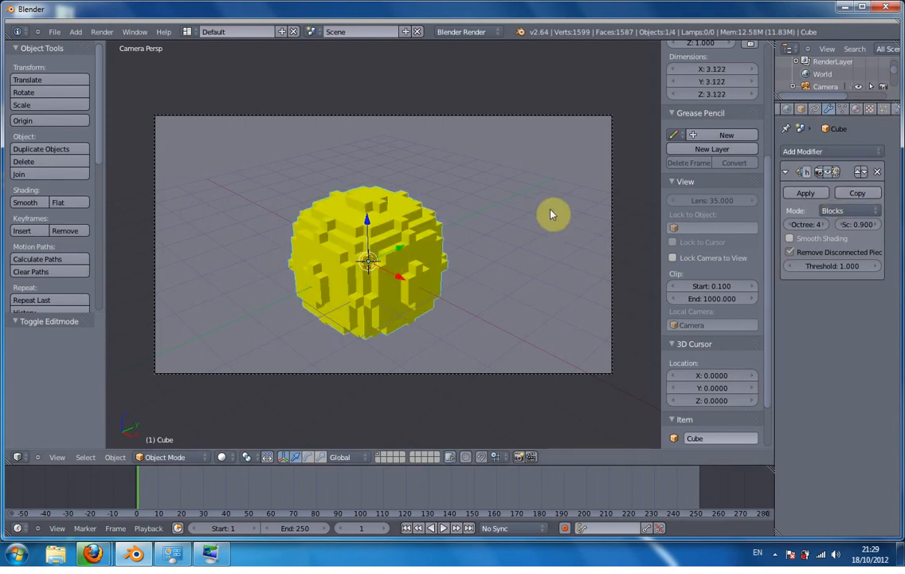
left_click(876, 171)
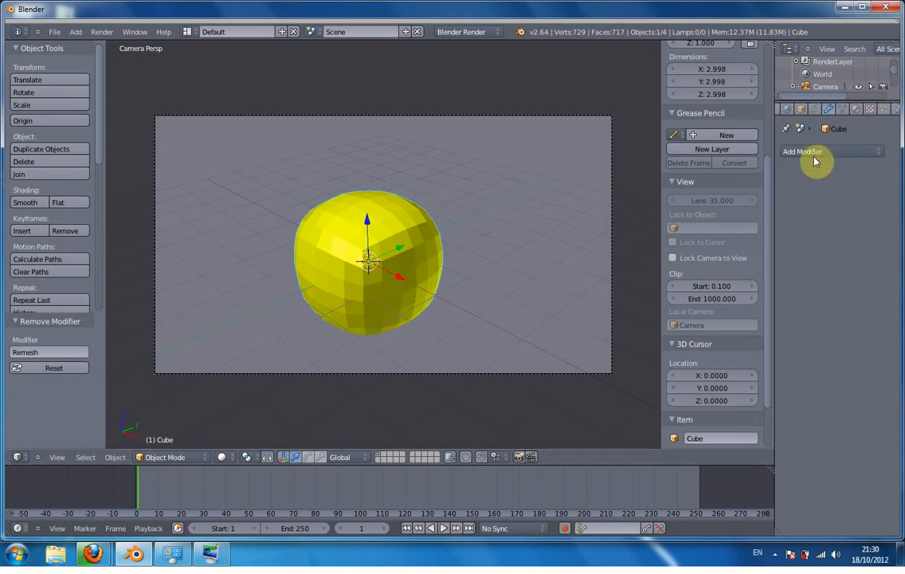
- Delete the cube and the monkey from the scene
key("x")
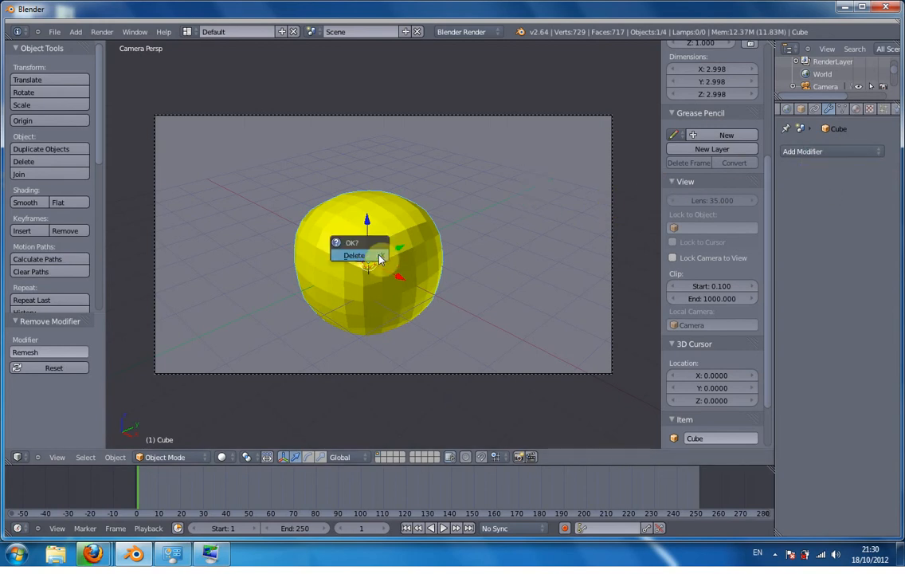
left_click(380, 257)
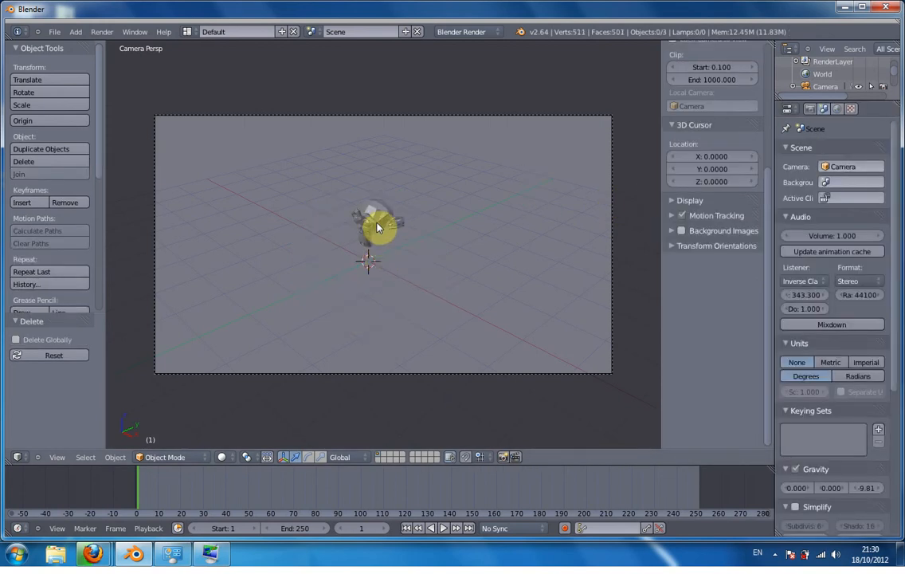
right_click(379, 227)
key("x")
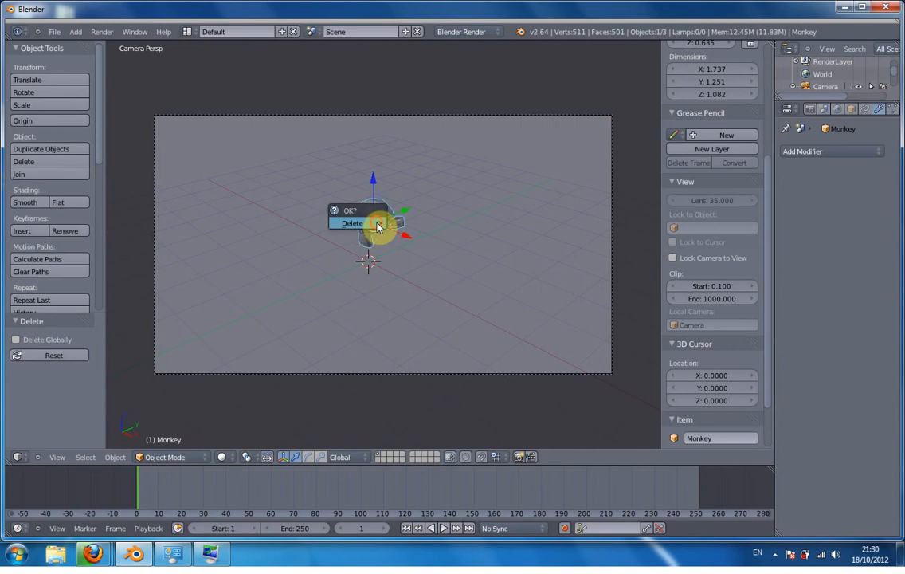
left_click(379, 227)
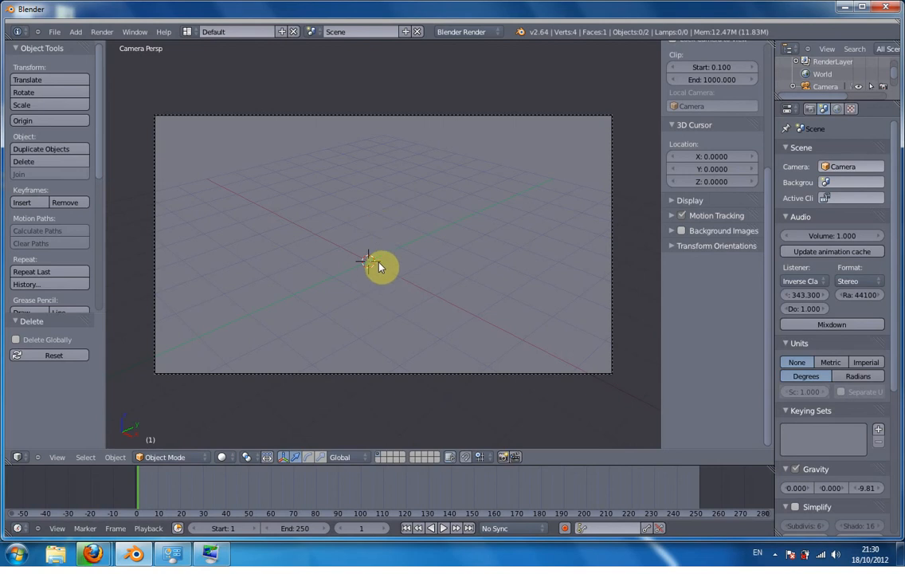
- Add a Landscape mesh at the 3D cursor
key("shift+a")
mouse_move(380, 263)
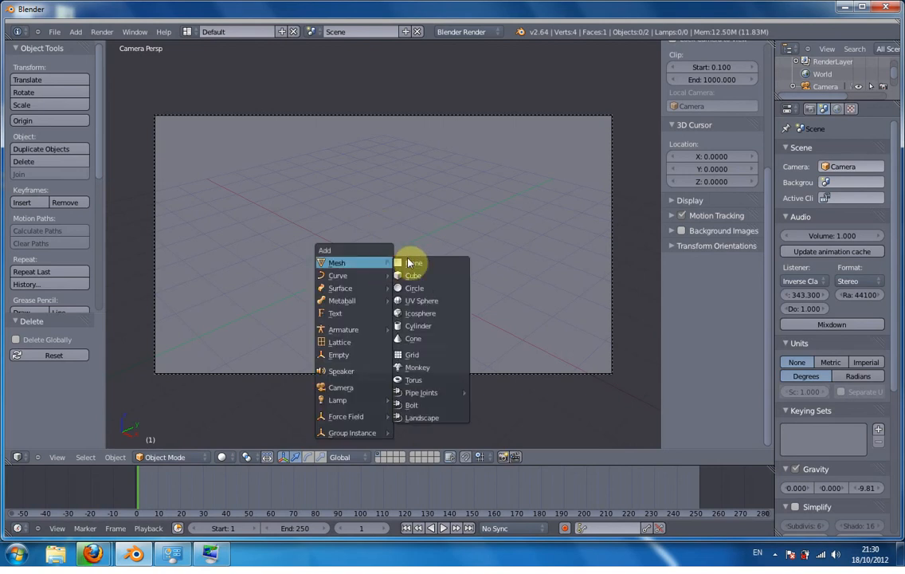
mouse_move(427, 396)
left_click(447, 419)
scroll(372, 259, "up", 5)
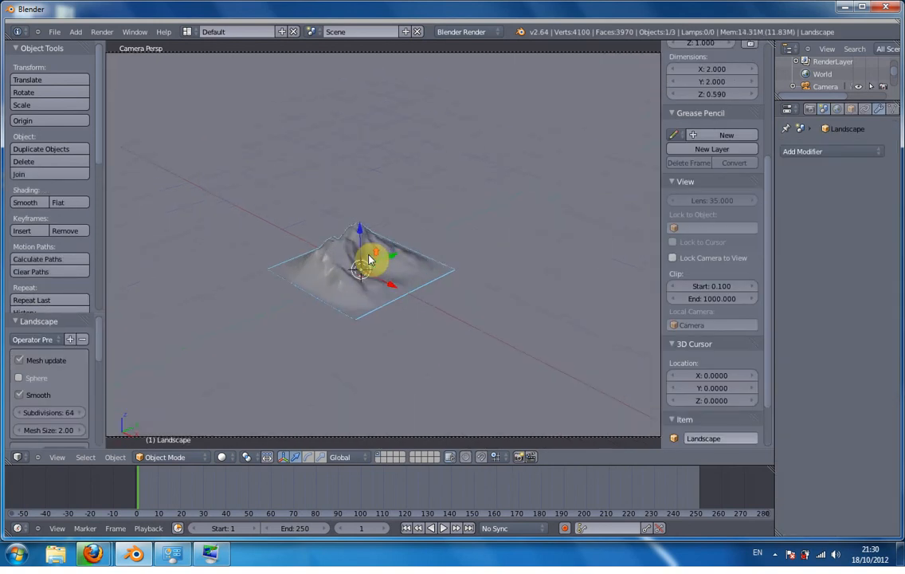
scroll(369, 260, "up", 3)
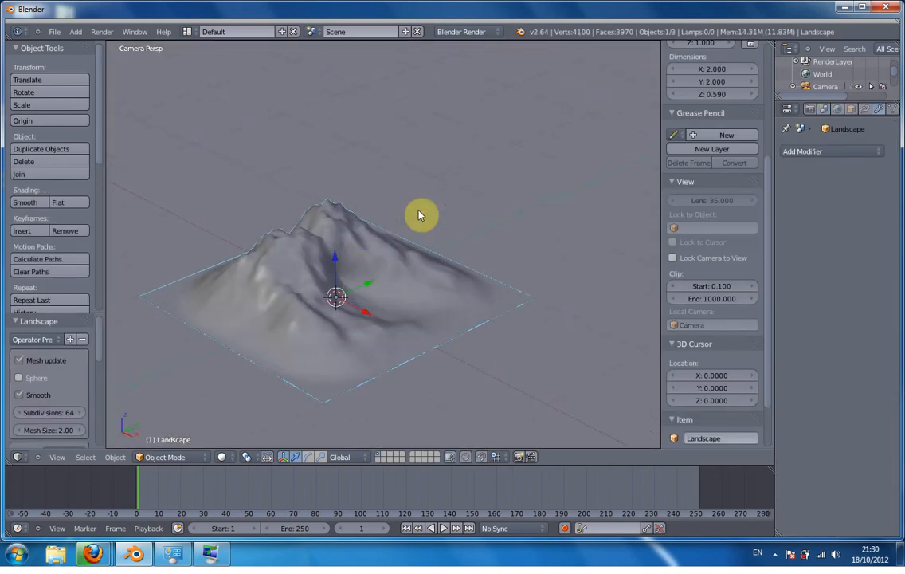
scroll(302, 284, "down", 1)
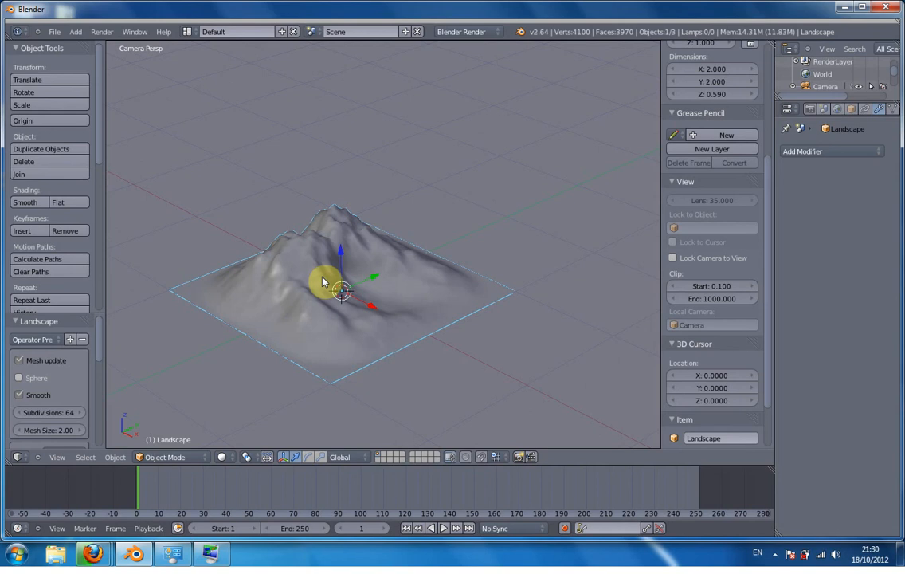
scroll(322, 280, "down", 2)
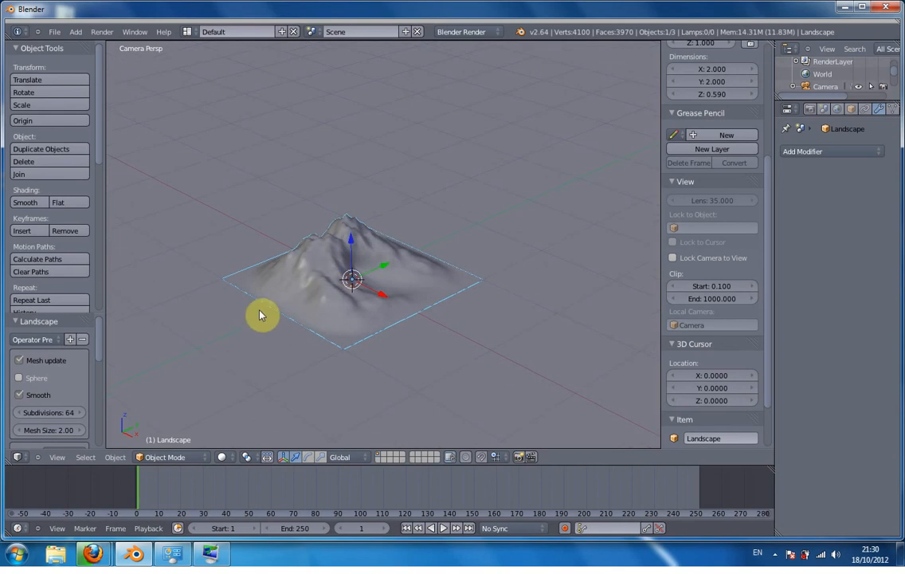
- Set the landscape's subdivisions to 49 and its mesh size to 3.00
left_click_drag(52, 418, 26, 432)
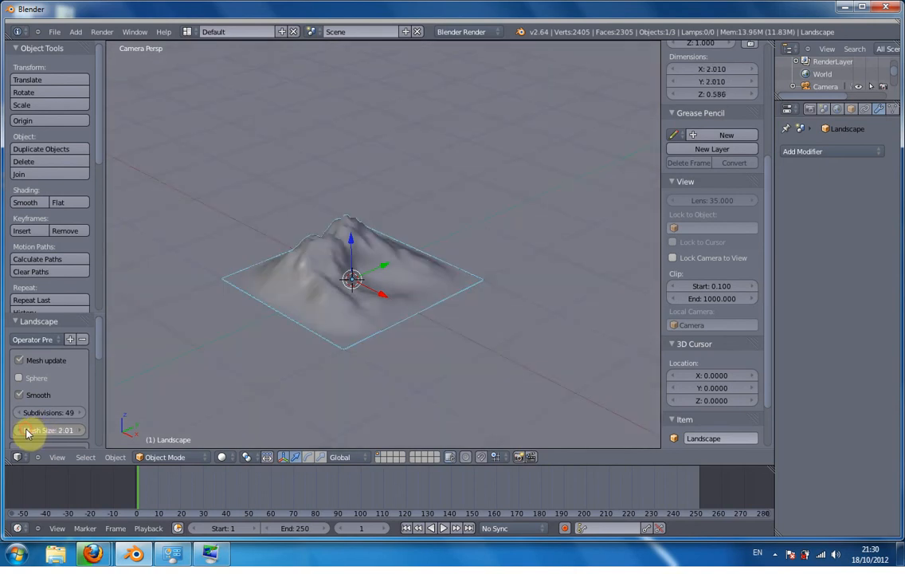
left_click(79, 432)
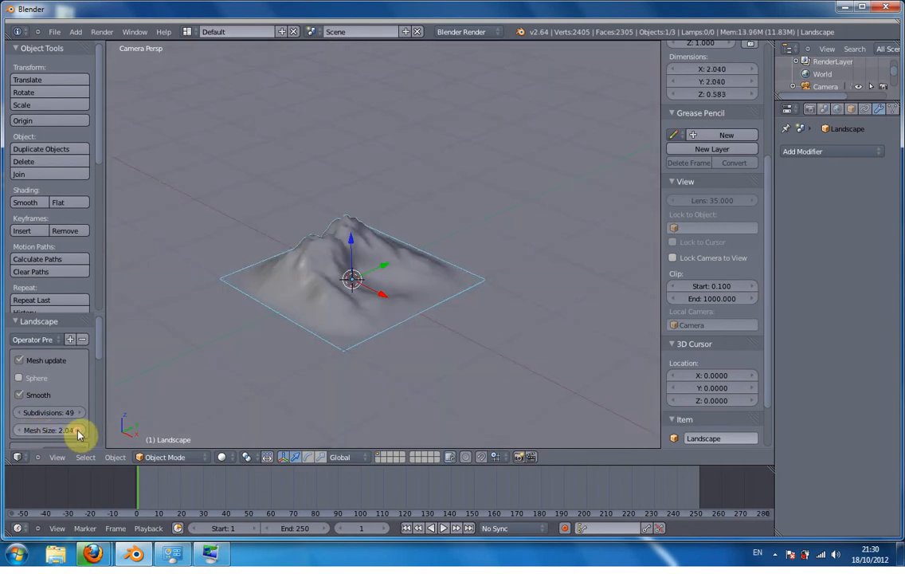
left_click(79, 433)
left_click(78, 433)
left_click(78, 433)
left_click(78, 433)
left_click(78, 433)
left_click(52, 432)
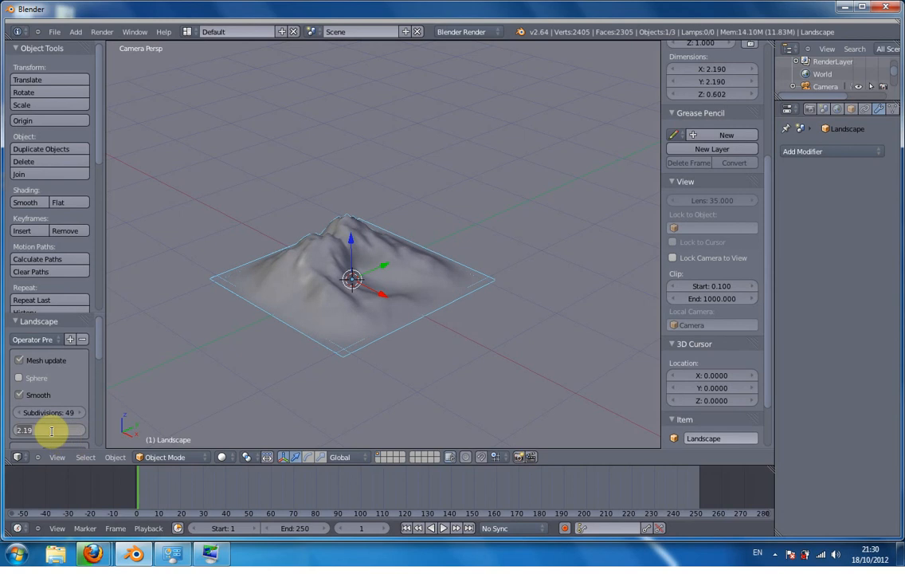
type("3")
key("Return")
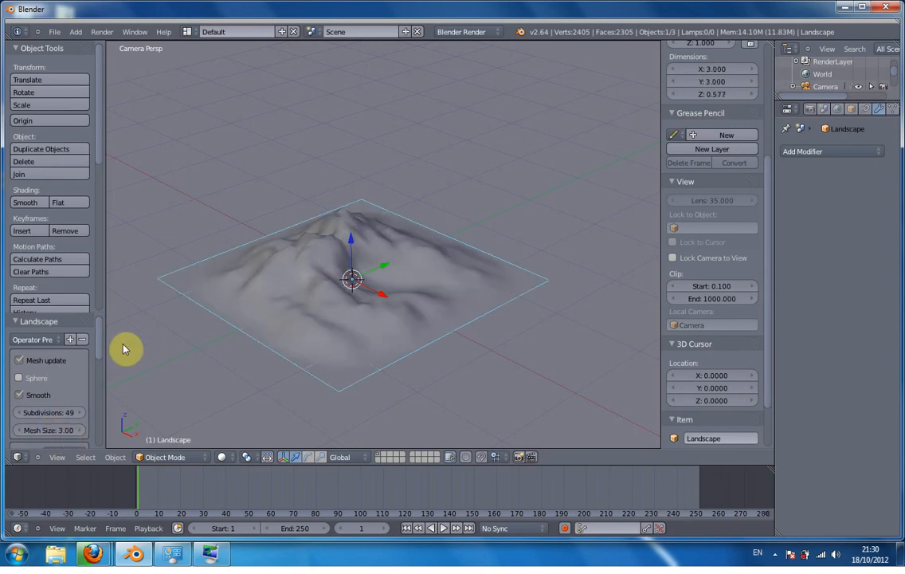
- Turn on the Sphere option to wrap the landscape into a rocky ball and inspect its shape
left_click(18, 381)
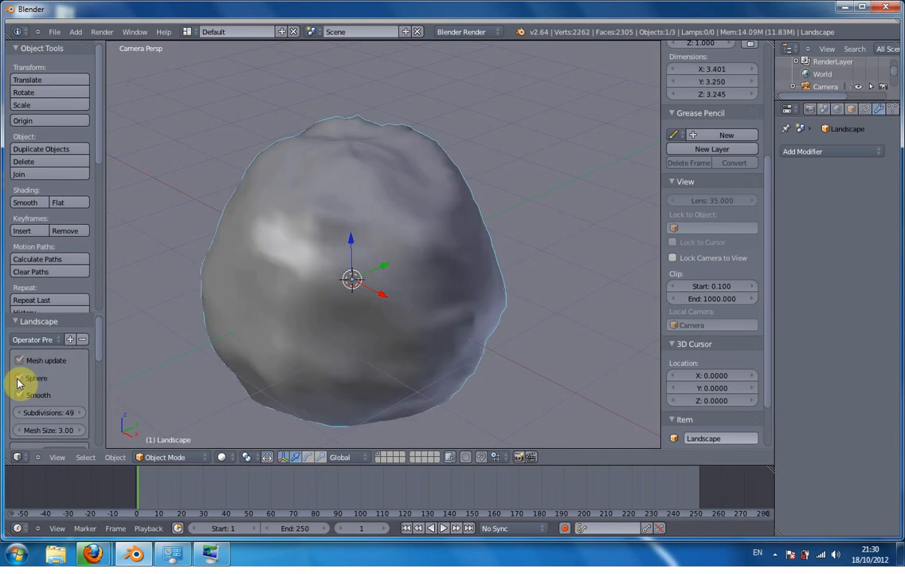
scroll(313, 309, "down", 4)
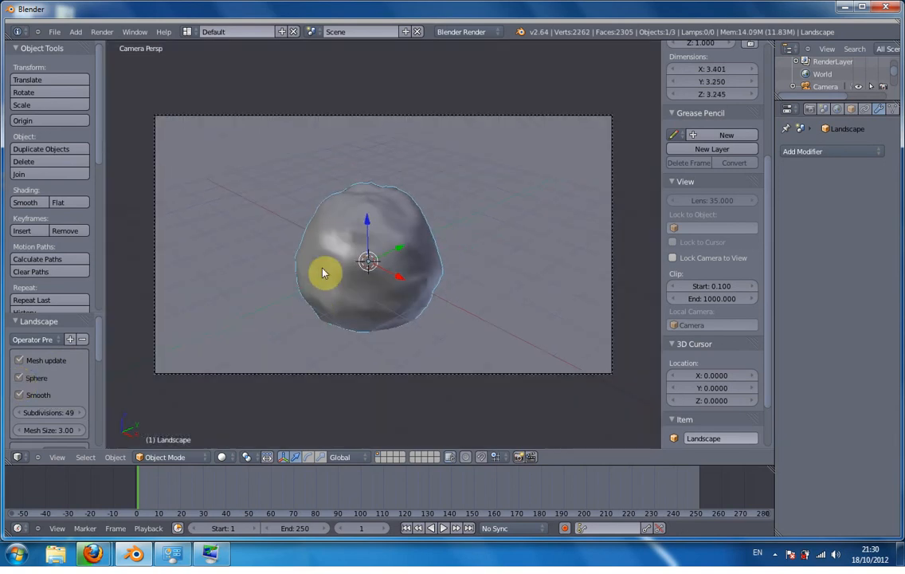
scroll(327, 271, "up", 4)
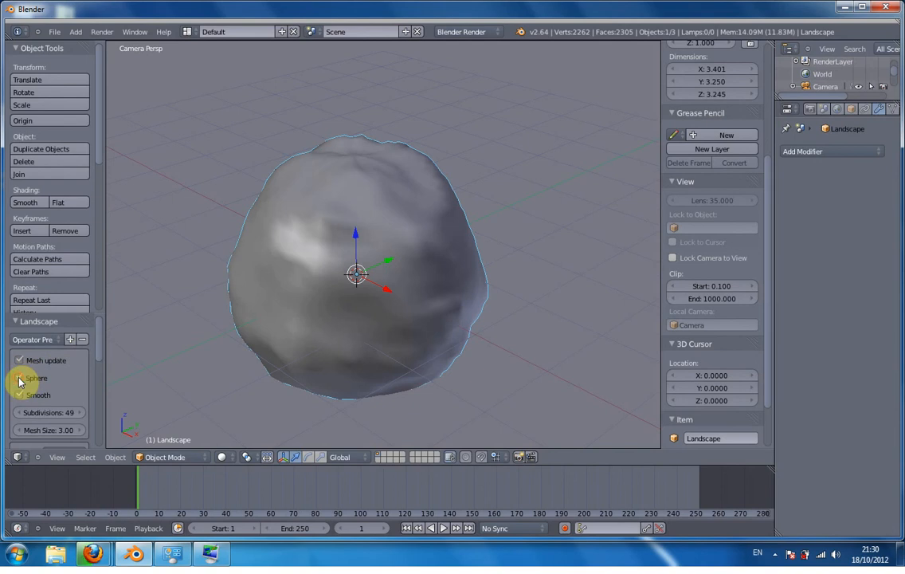
- Turn off the landscape's Sphere option and delete the landscape from the scene
left_click(18, 381)
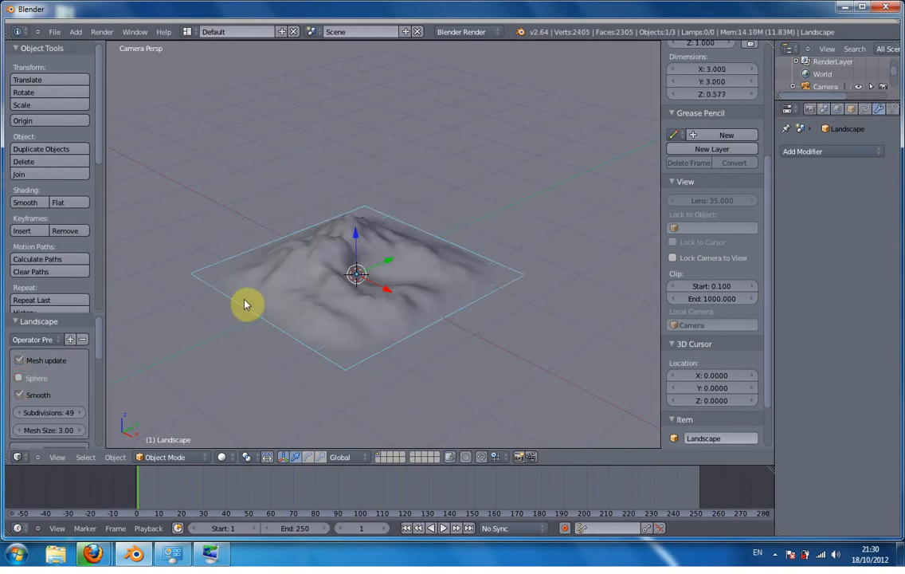
key("x")
left_click(386, 279)
- Add a Ball metaball at the 3D cursor and enter Edit Mode
key("shift+a")
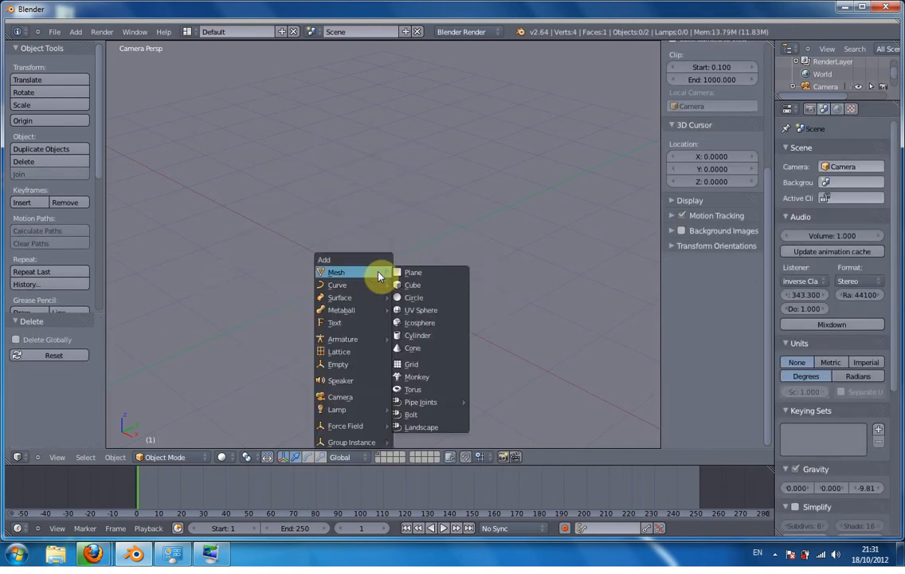
mouse_move(352, 311)
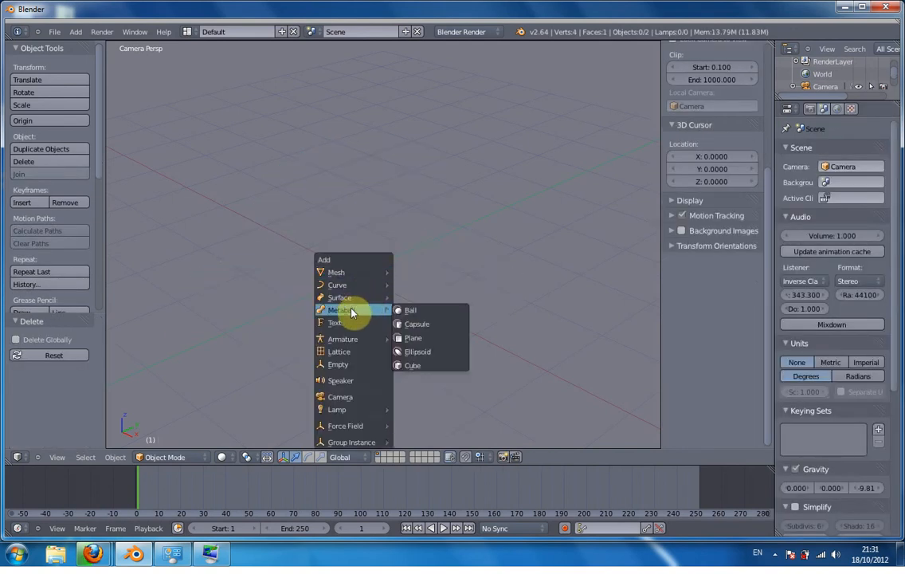
left_click(411, 310)
key("Tab")
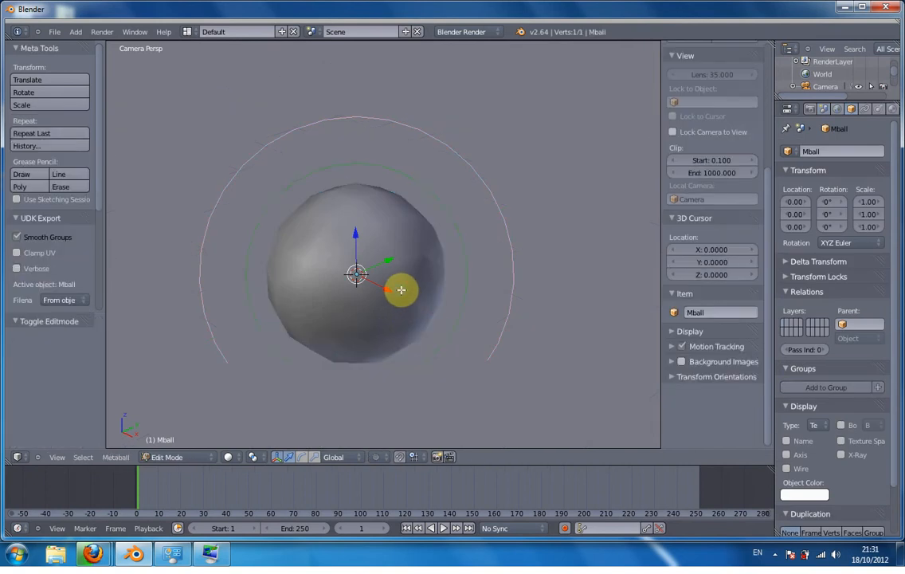
- Duplicate the metaball element three times, placing the copies around the original so that their surfaces blend together
key("shift+d")
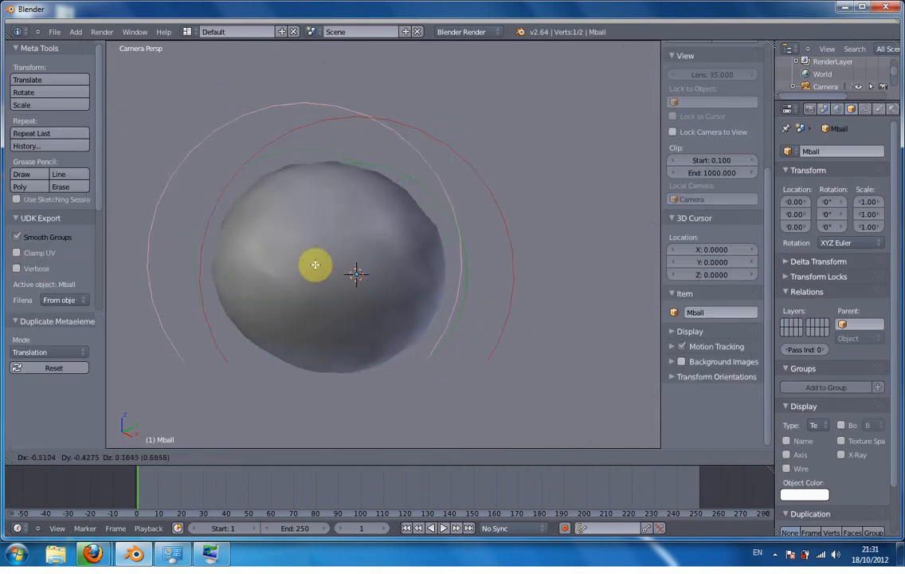
left_click(277, 251)
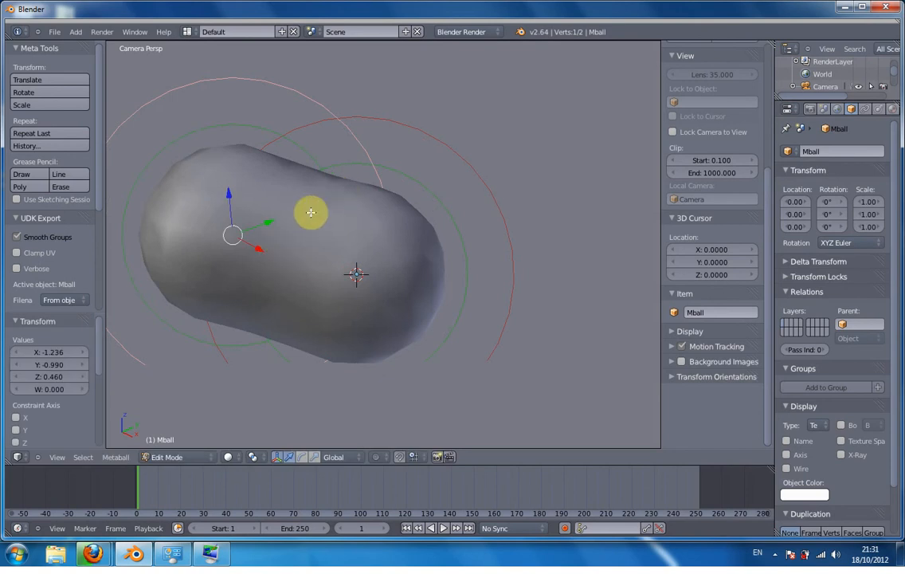
key("shift+a")
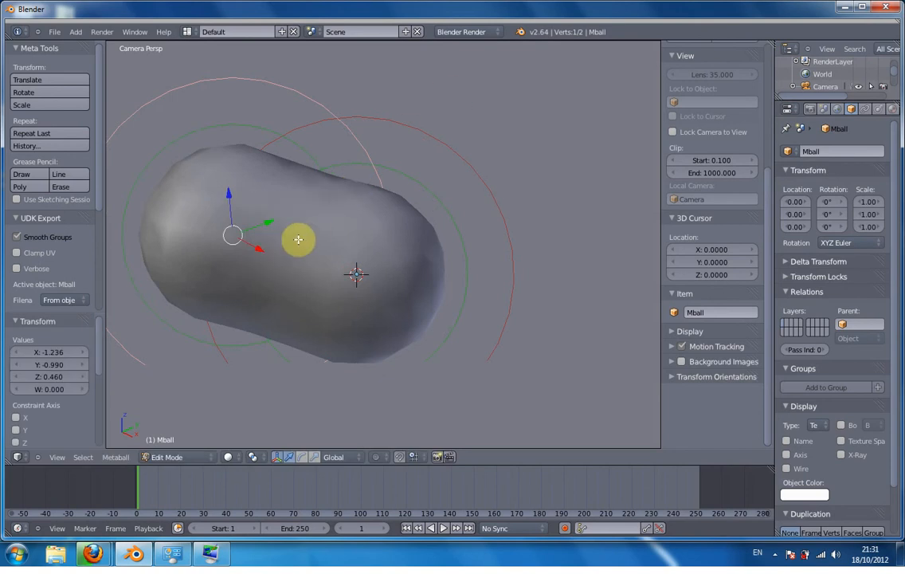
key("shift+d")
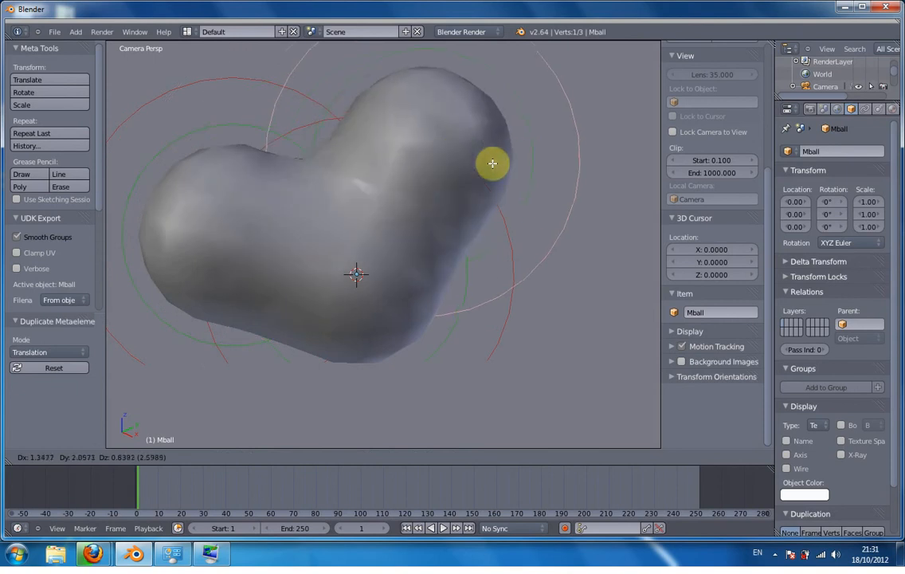
left_click(304, 173)
key("shift+d")
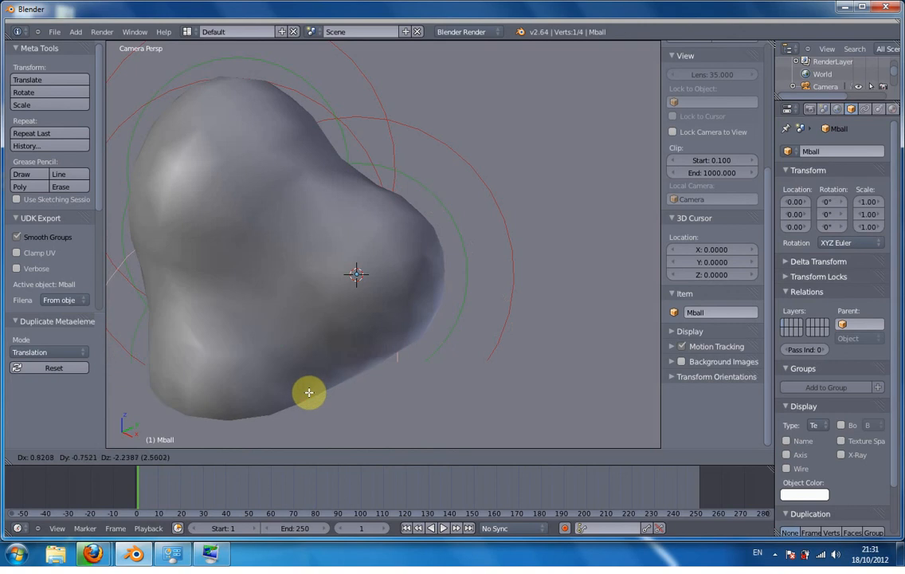
left_click(309, 392)
- Undo the metaball duplications back to the single original ball
key("ctrl+z")
key("ctrl+z")
key("ctrl+z")
key("ctrl+z")
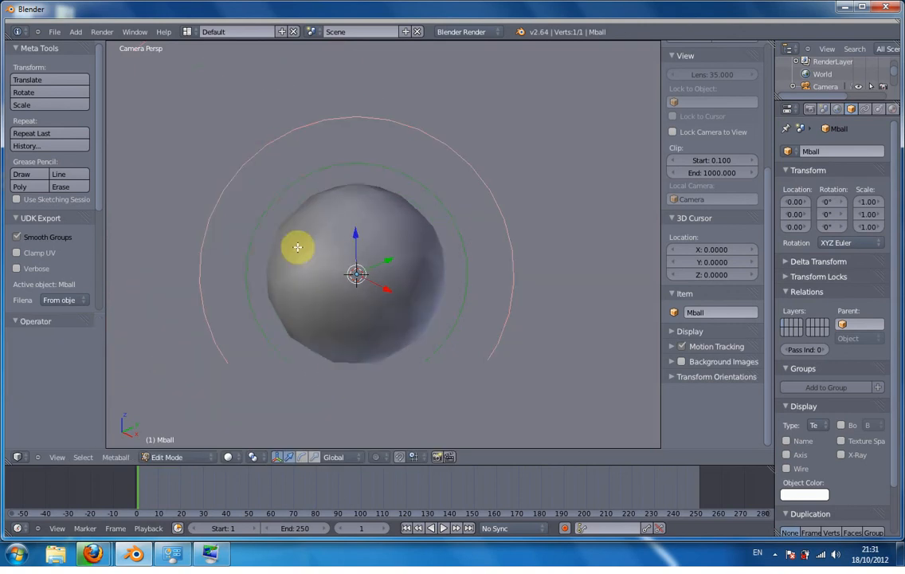
left_click(186, 32)
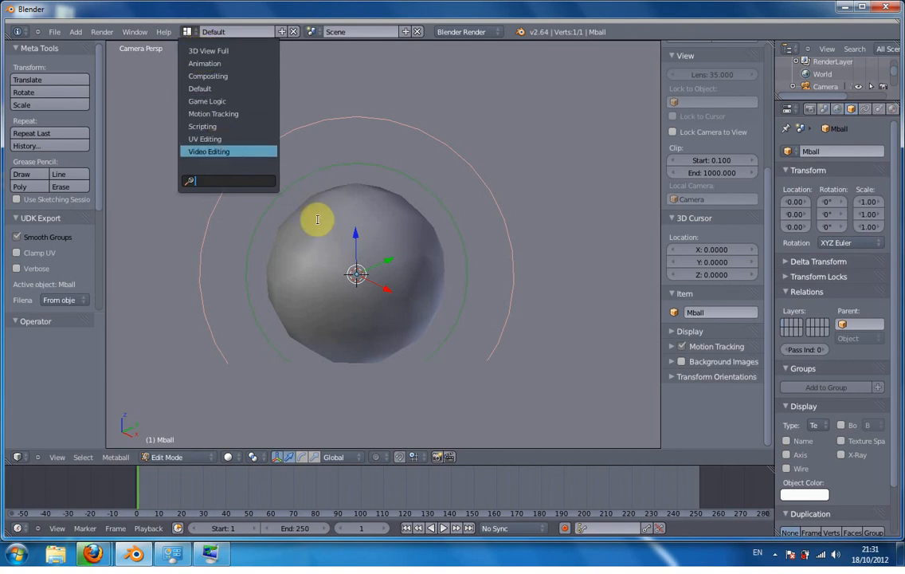
left_click(322, 255)
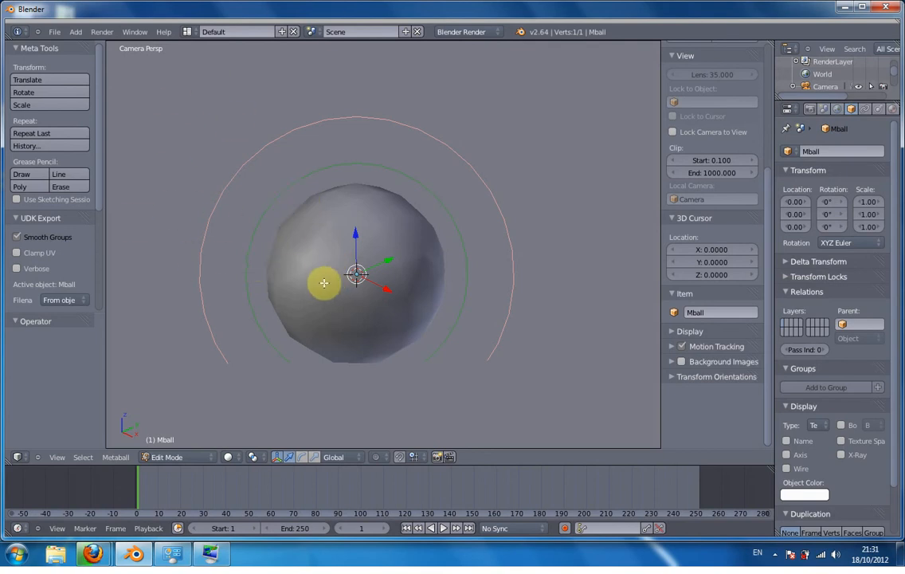
middle_click_drag(334, 271, 288, 306)
key("KP_0")
- Delete the remaining metaball element and the emptied metaball object
key("Delete")
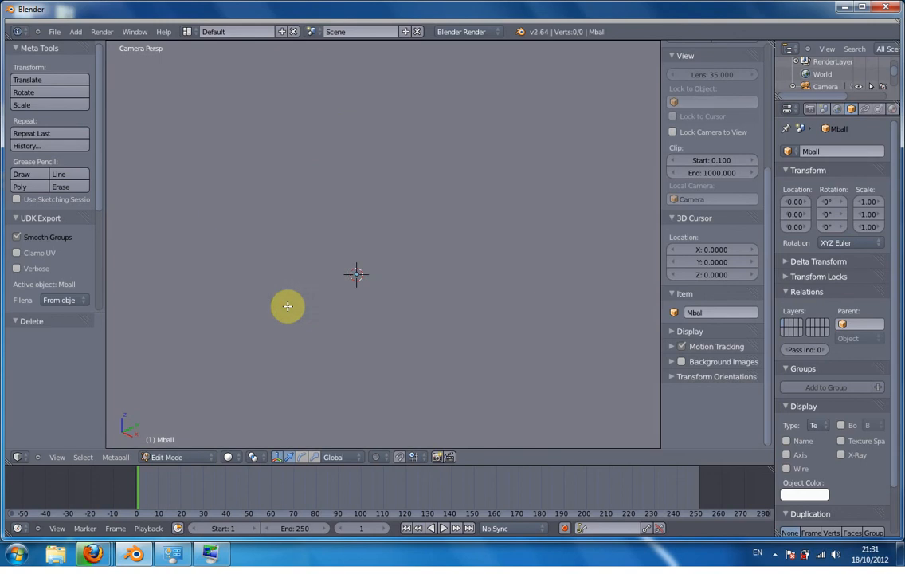
left_click(288, 306)
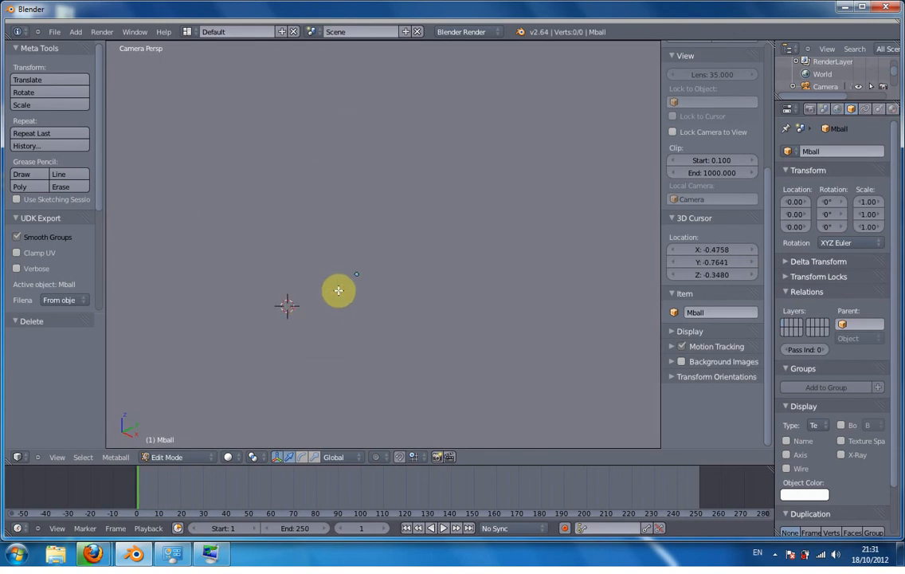
key("shift+a")
left_click(342, 293)
key("Tab")
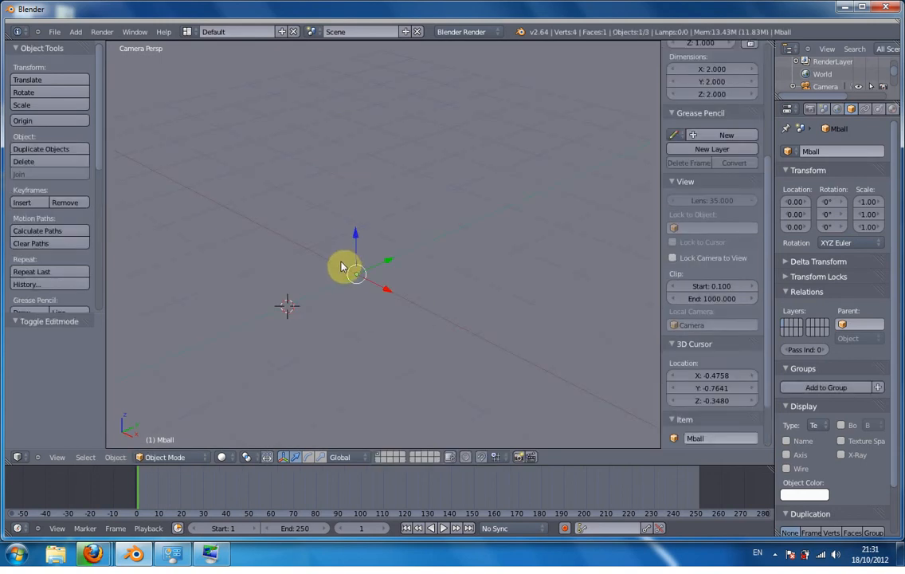
key("x")
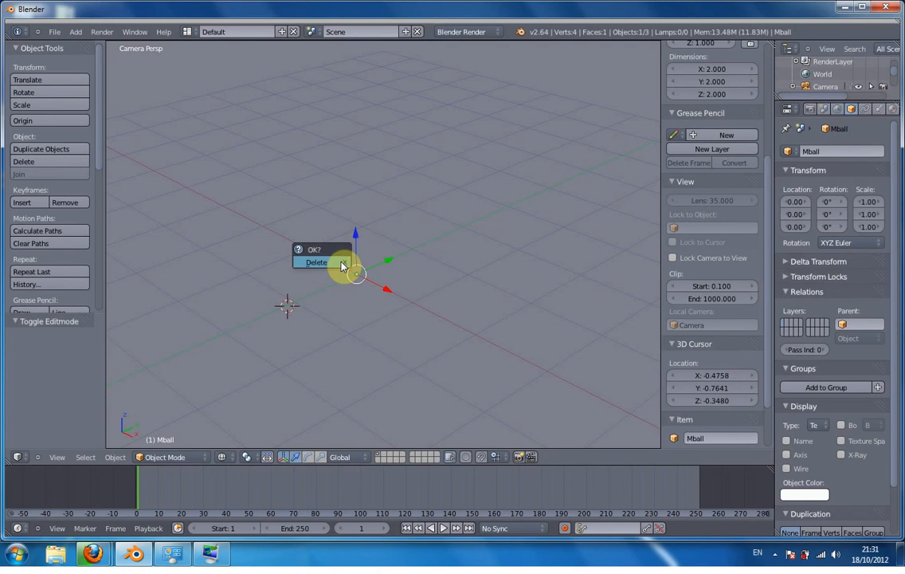
left_click(341, 265)
- Add a Pipe Elbow mesh at the 3D cursor
key("shift+a")
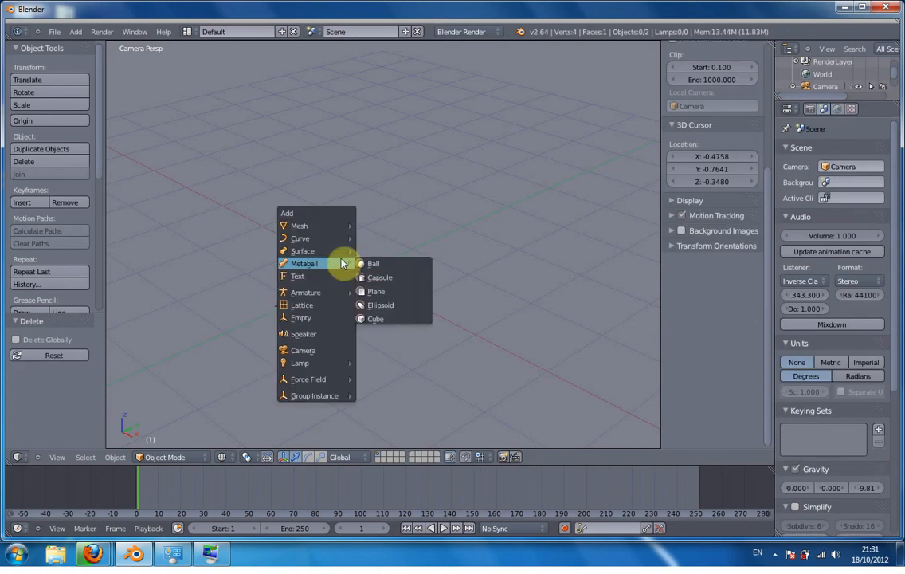
mouse_move(326, 237)
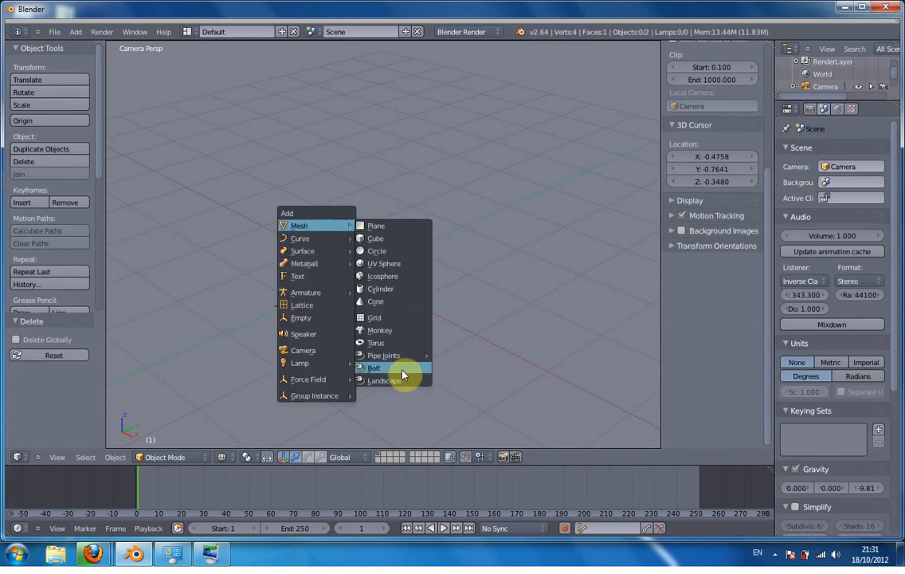
mouse_move(410, 356)
left_click(452, 357)
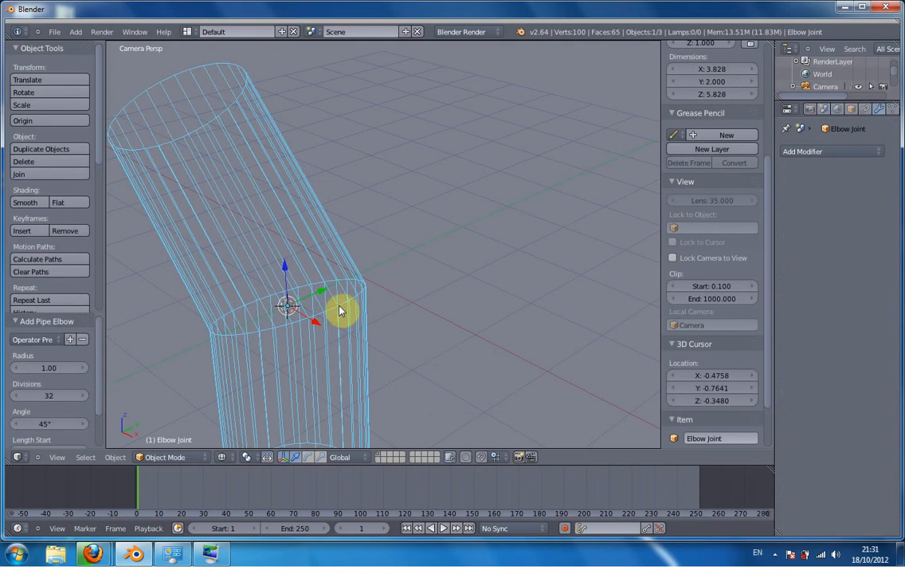
scroll(343, 308, "down", 3)
- Switch the viewport to solid shading and apply smooth shading to the pipe elbow
key("z")
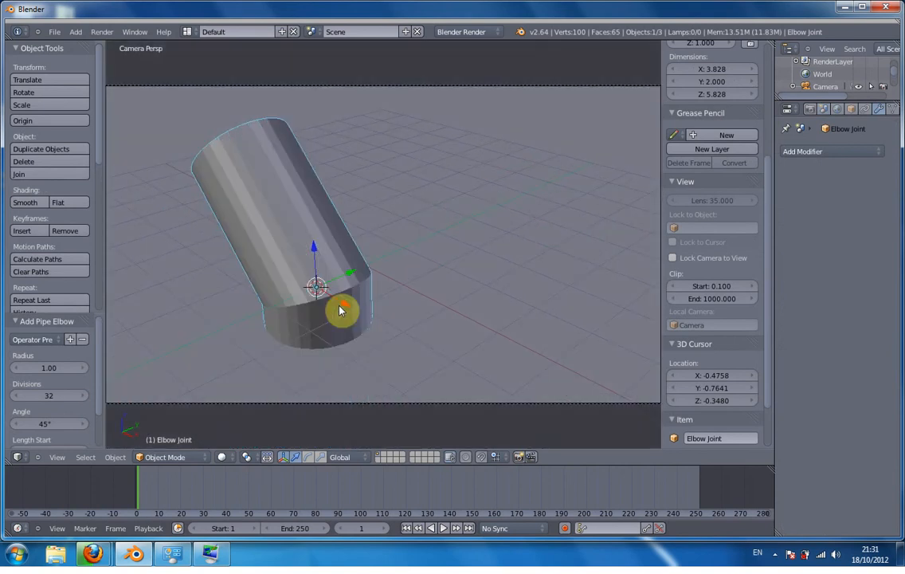
left_click(30, 204)
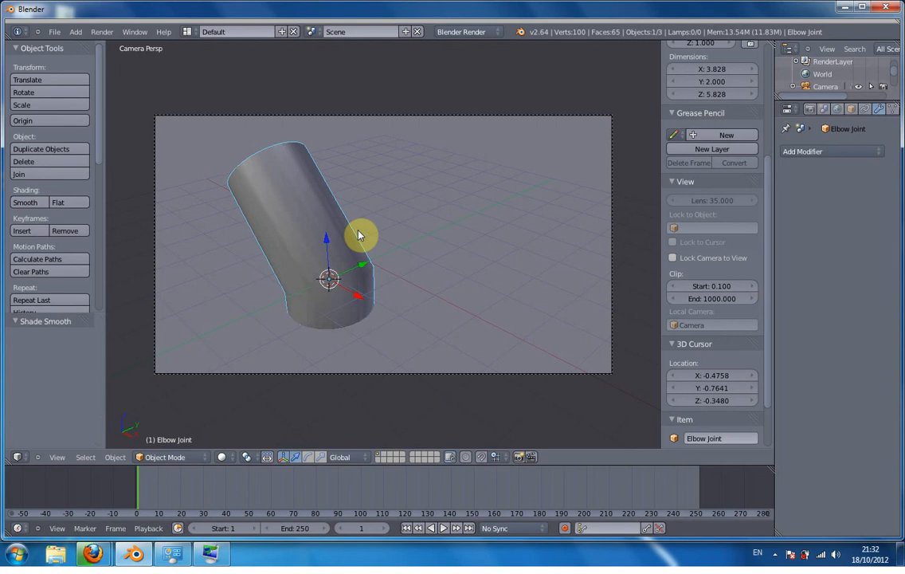
scroll(360, 235, "up", 1)
- Undo the smooth shading and the addition of the pipe elbow
key("ctrl+z")
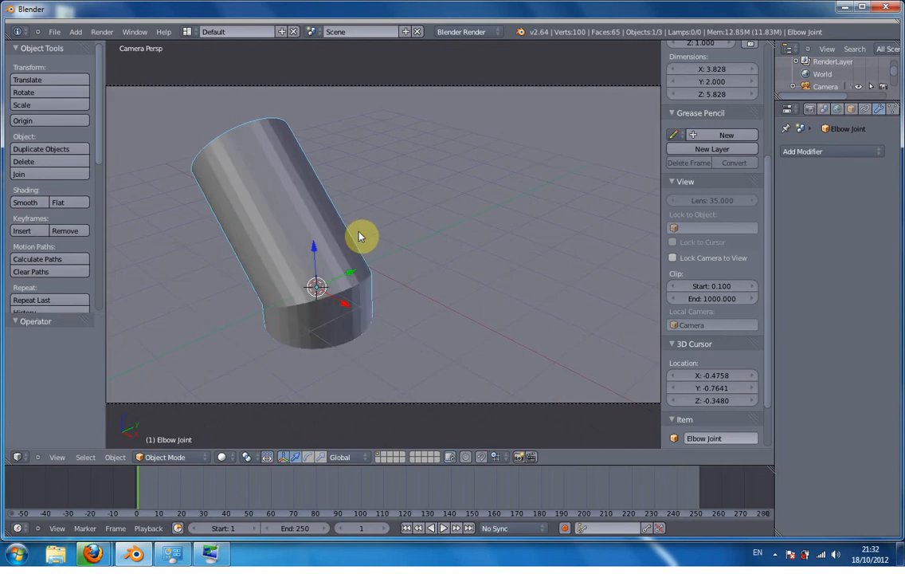
key("ctrl+z")
- Add a Bolt mesh at the 3D cursor and change its model to NUT
key("shift+a")
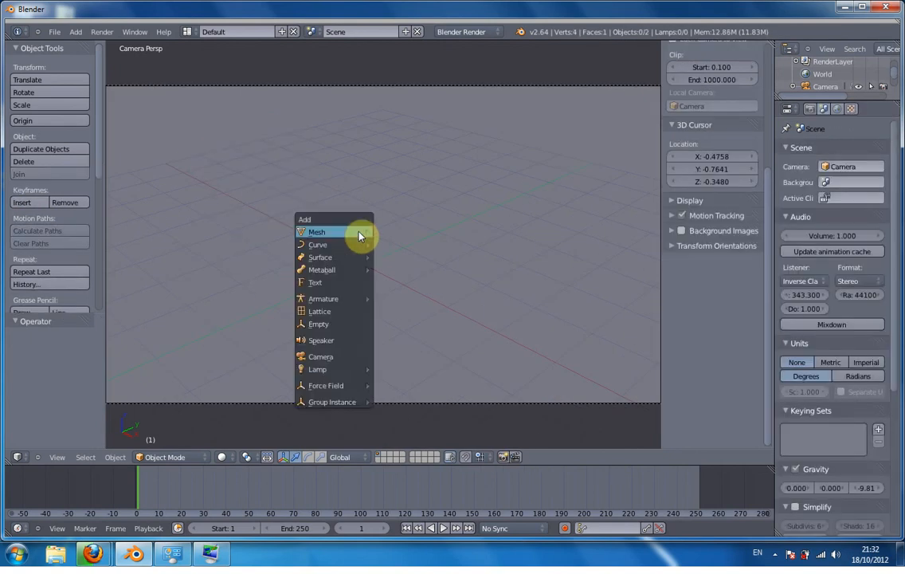
mouse_move(359, 234)
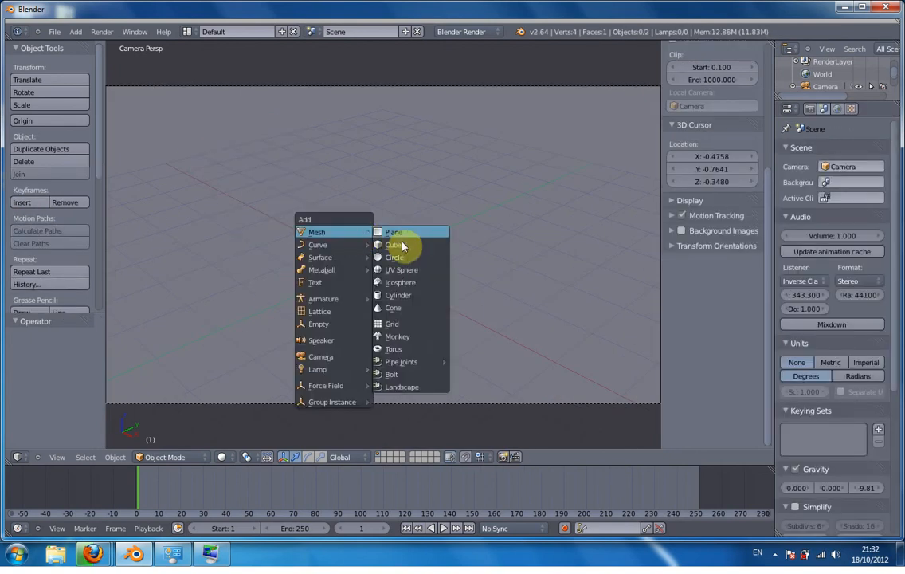
left_click(427, 374)
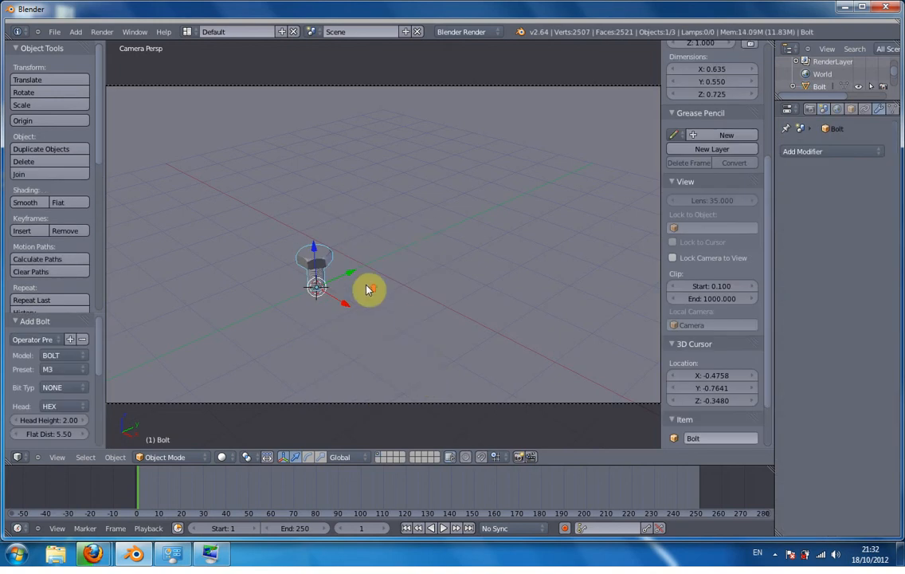
scroll(366, 289, "up", 2)
scroll(367, 289, "down", 1)
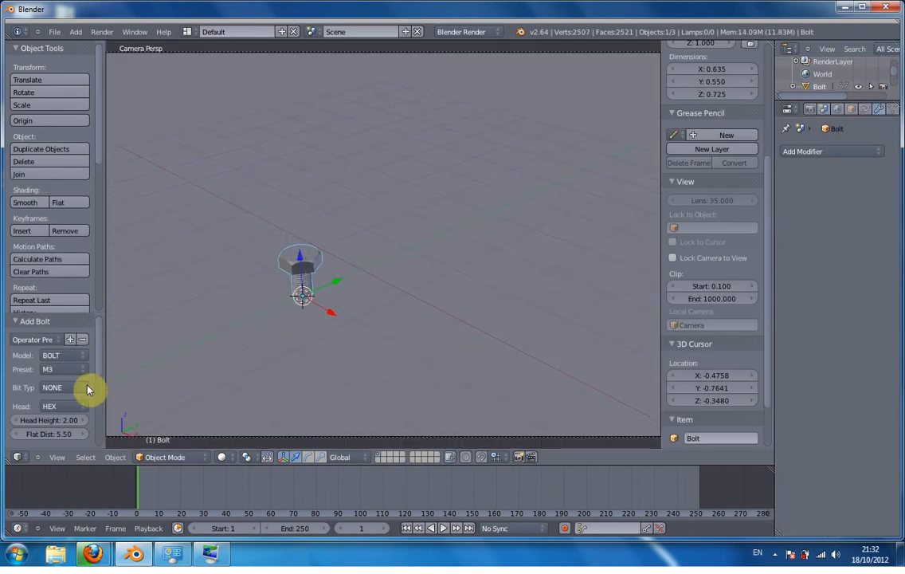
left_click(50, 356)
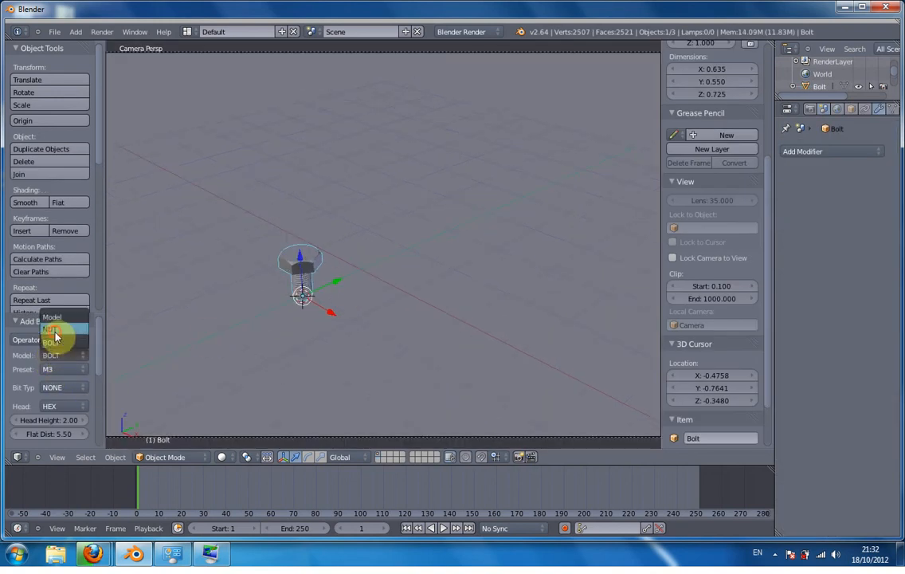
left_click(49, 328)
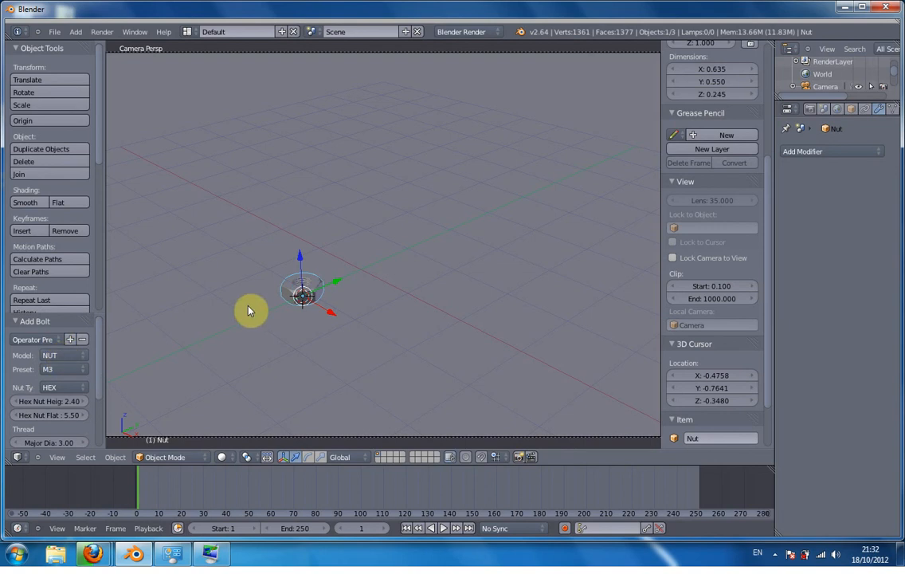
- Add another Bolt mesh at the same location and set its model to BOLT
key("shift+a")
key("Escape")
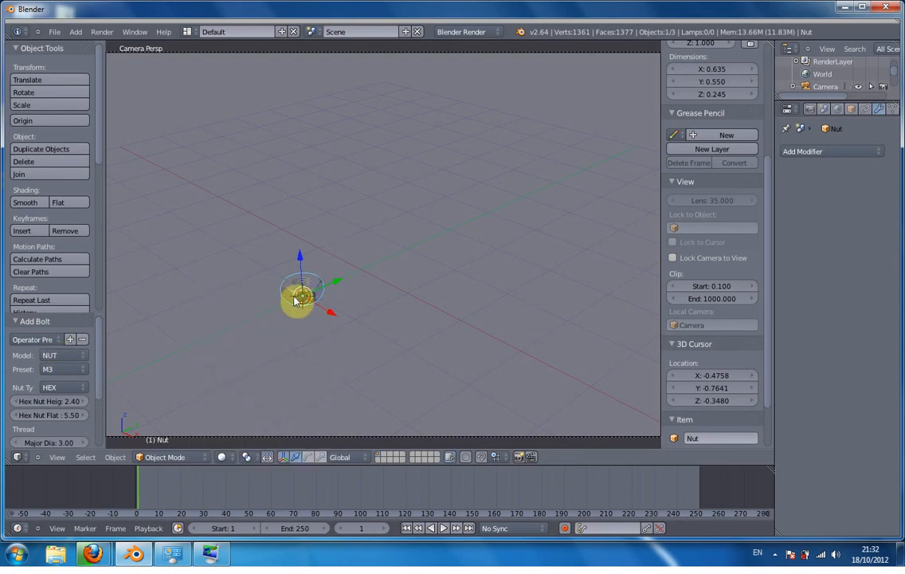
key("shift+a")
mouse_move(302, 300)
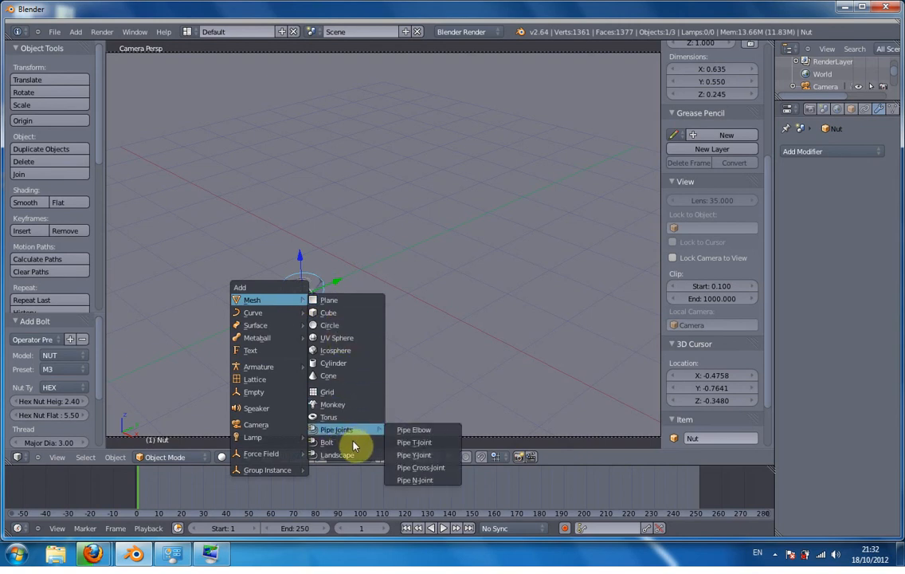
left_click(343, 444)
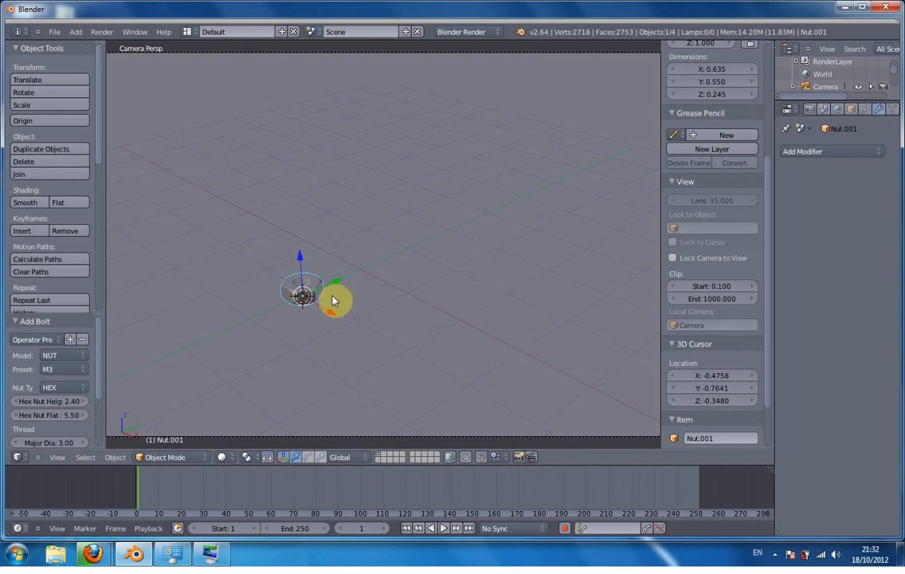
left_click(47, 356)
left_click(59, 329)
left_click(62, 354)
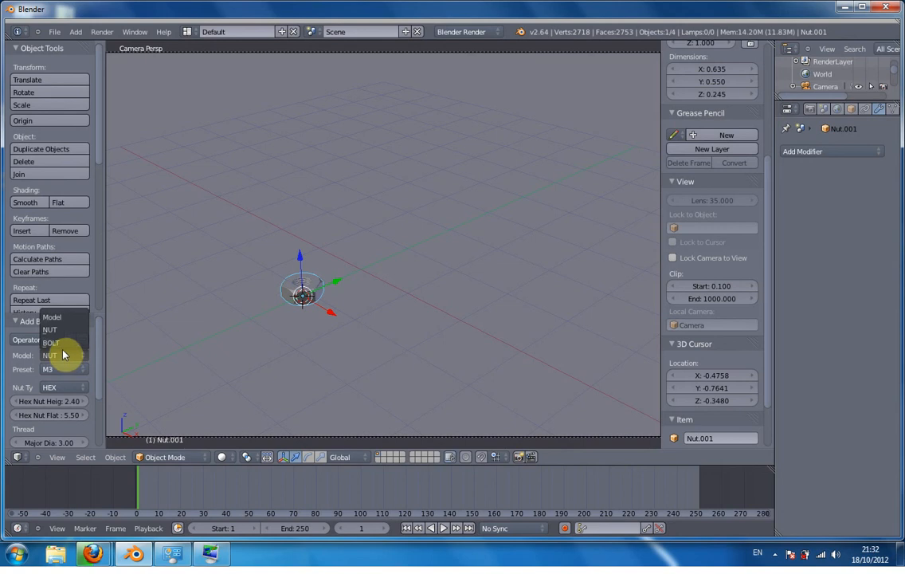
left_click(60, 344)
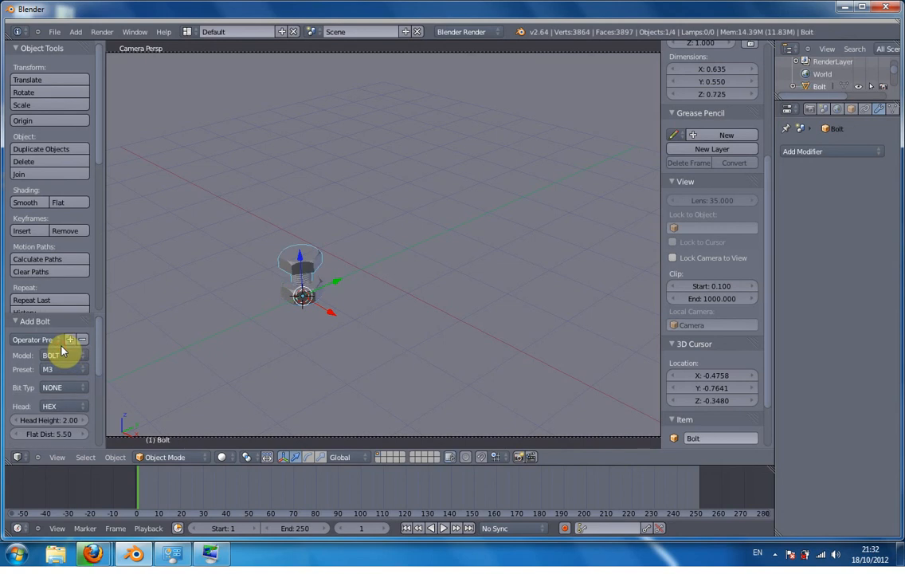
- Move the nut up the bolt's shaft by about 0.293 along the Z axis
right_click(312, 280)
left_click_drag(300, 259, 301, 243)
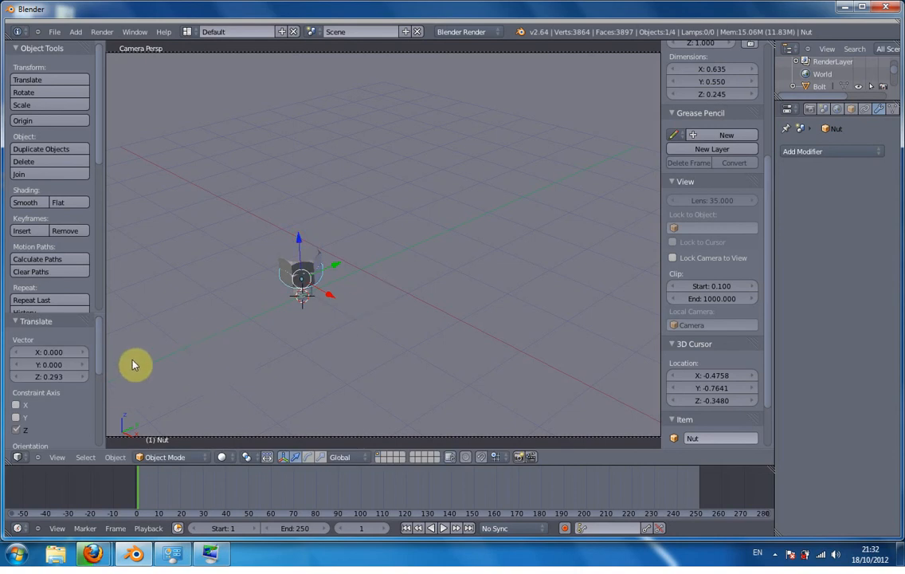
- Delete both the nut and the bolt, and snap the 3D cursor to the centre of the scene
right_click(309, 282)
right_click(309, 283, "shift")
key("x")
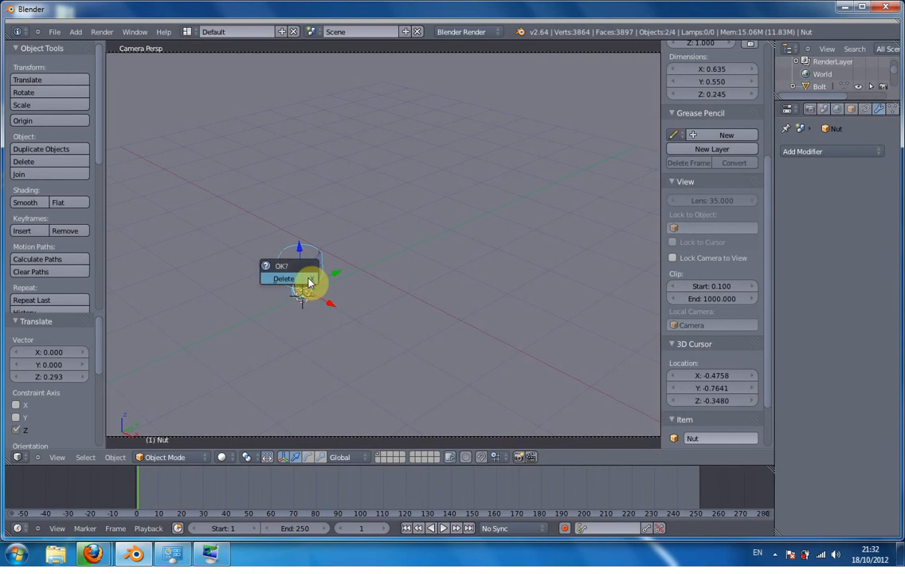
left_click(308, 277)
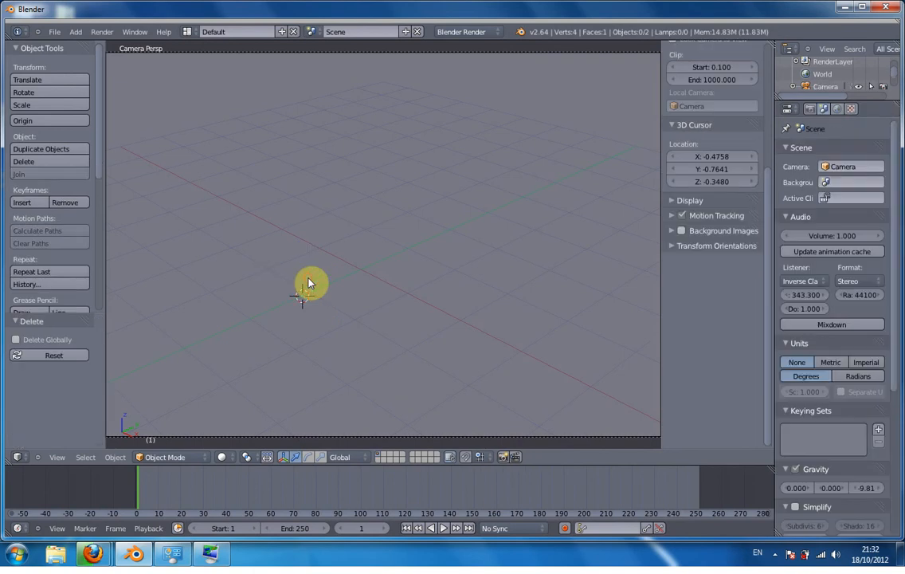
key("shift+s")
left_click(364, 279)
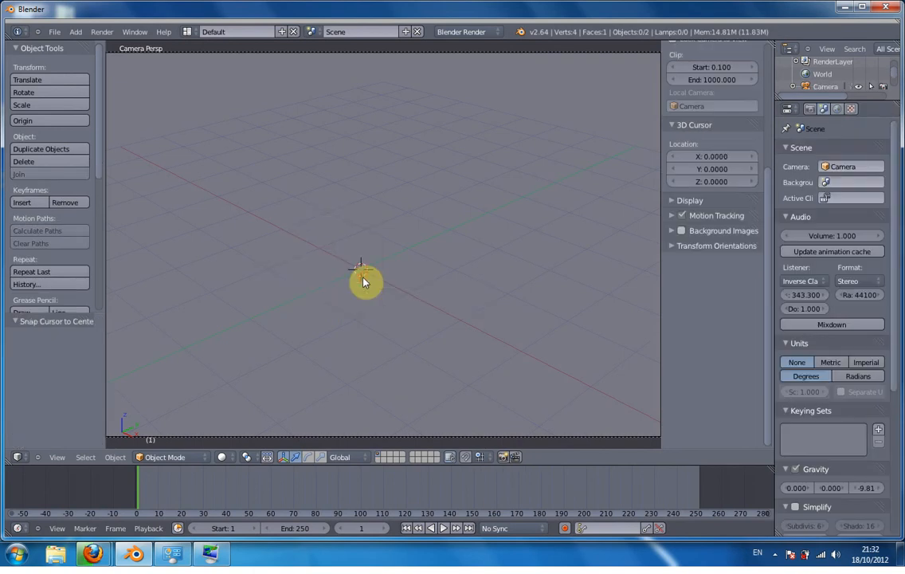
- Add a Pipe Cross-Joint mesh at the 3D cursor and delete it again
key("shift+a")
mouse_move(384, 281)
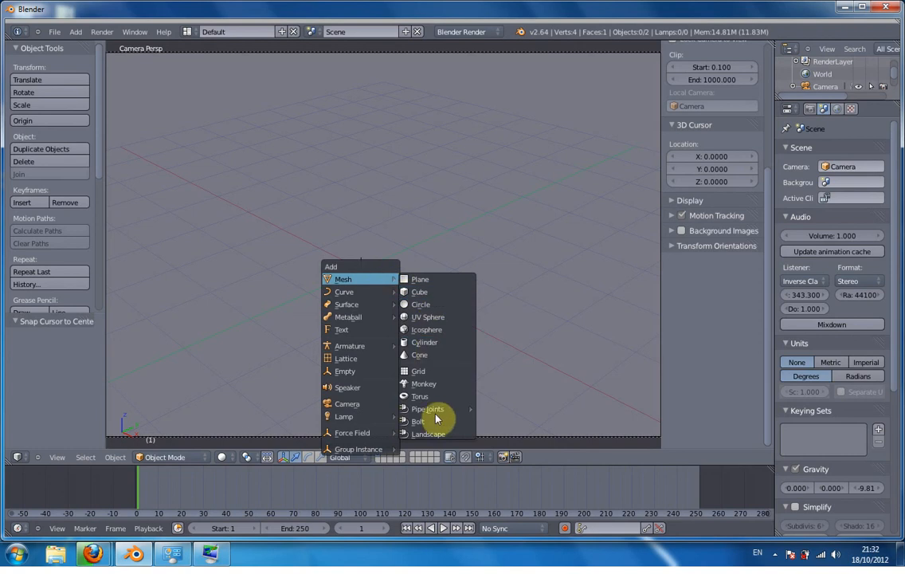
mouse_move(458, 410)
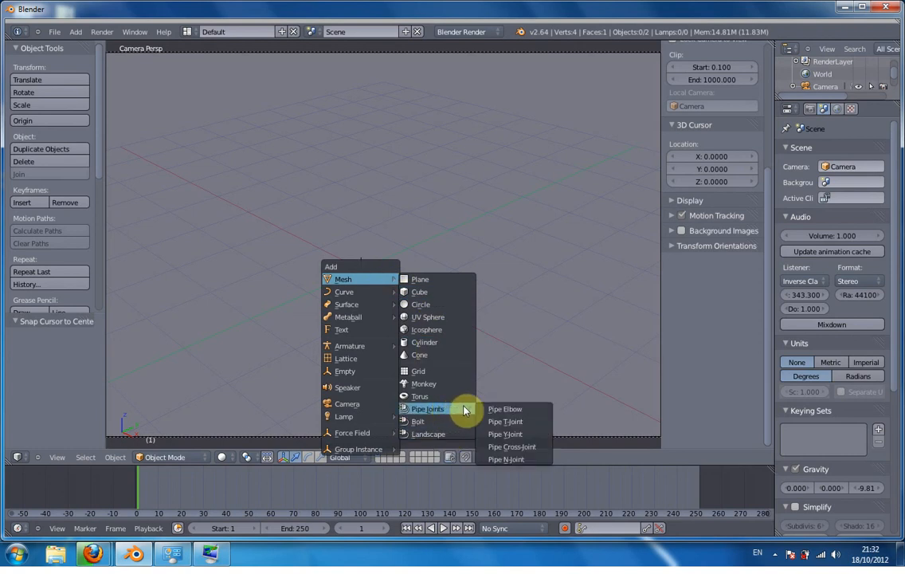
left_click(510, 447)
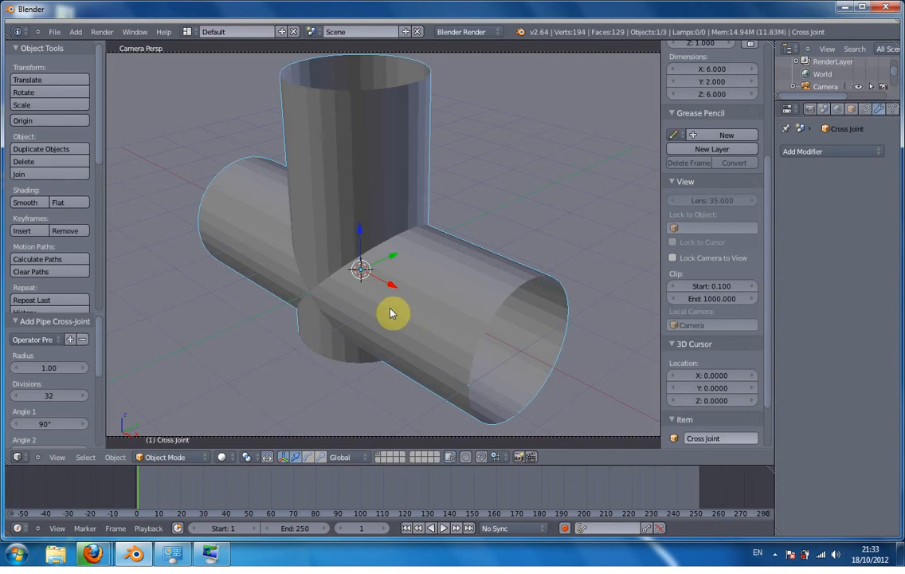
key("x")
left_click(355, 286)
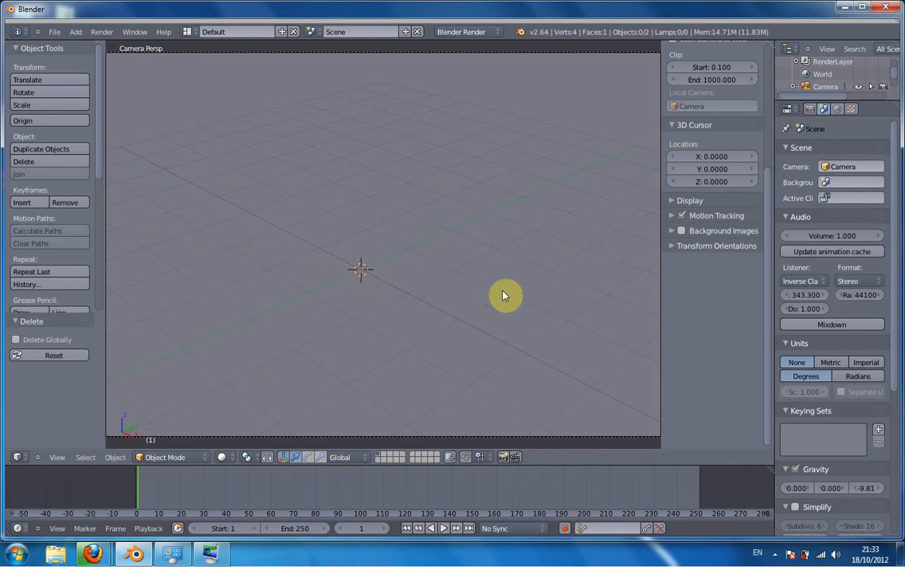
- Try the Metric and Imperial unit systems for the scene and set the units back to None
left_click(834, 367)
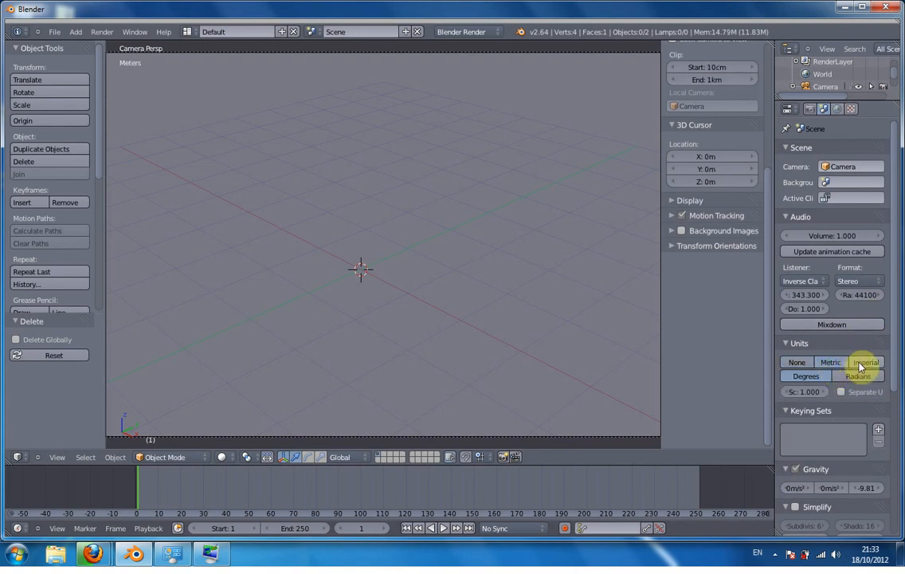
left_click(798, 361)
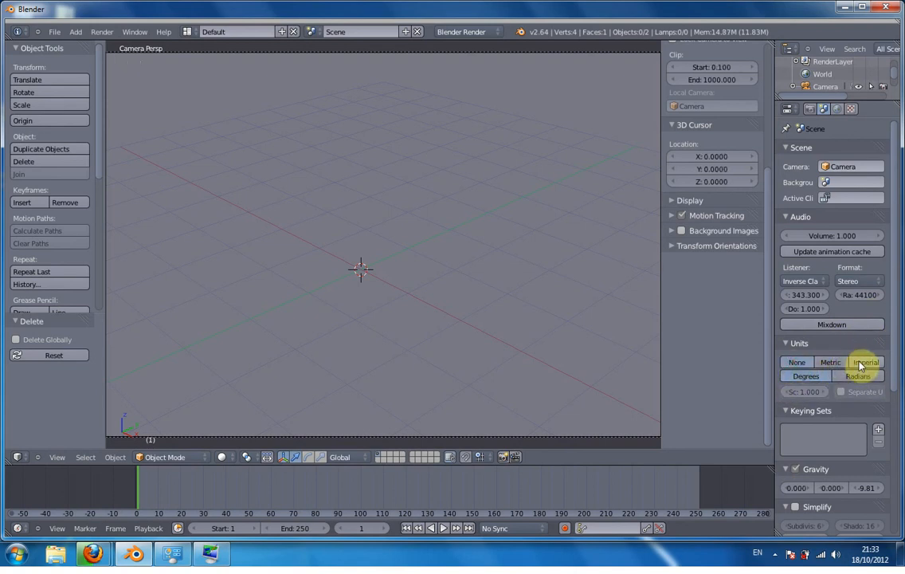
left_click(832, 366)
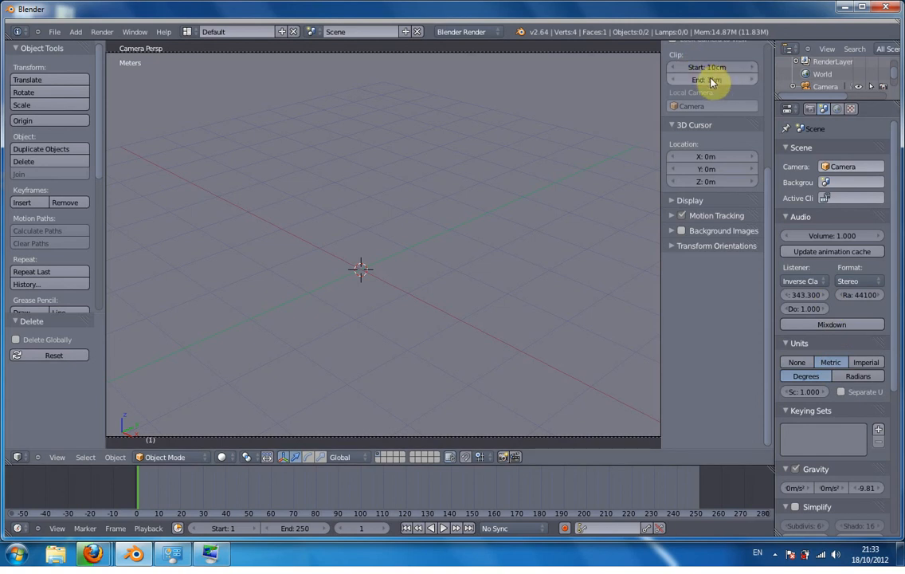
left_click(867, 367)
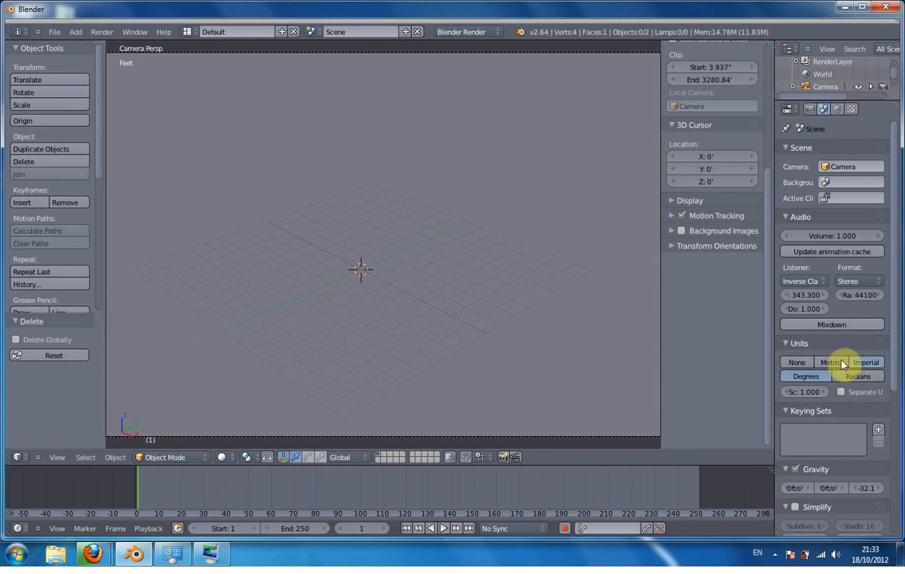
left_click(831, 364)
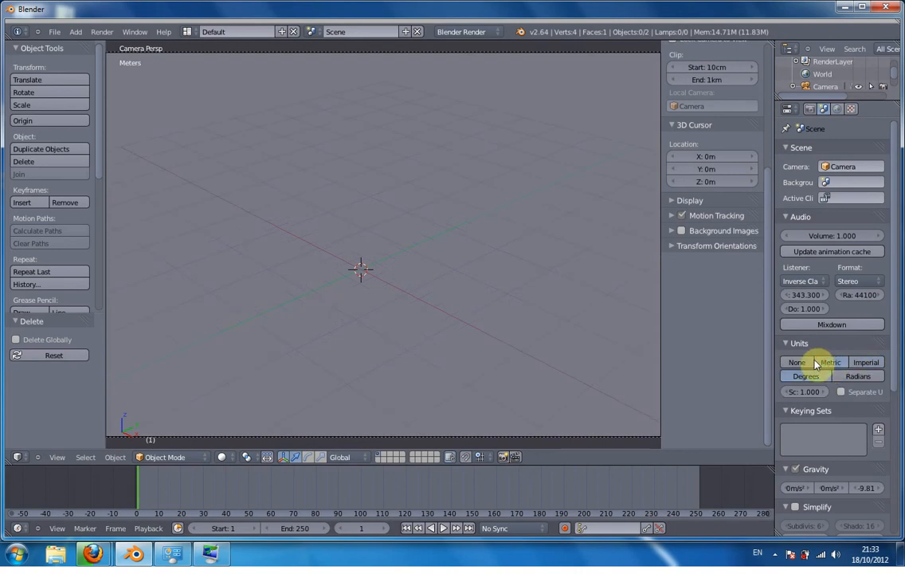
left_click(803, 362)
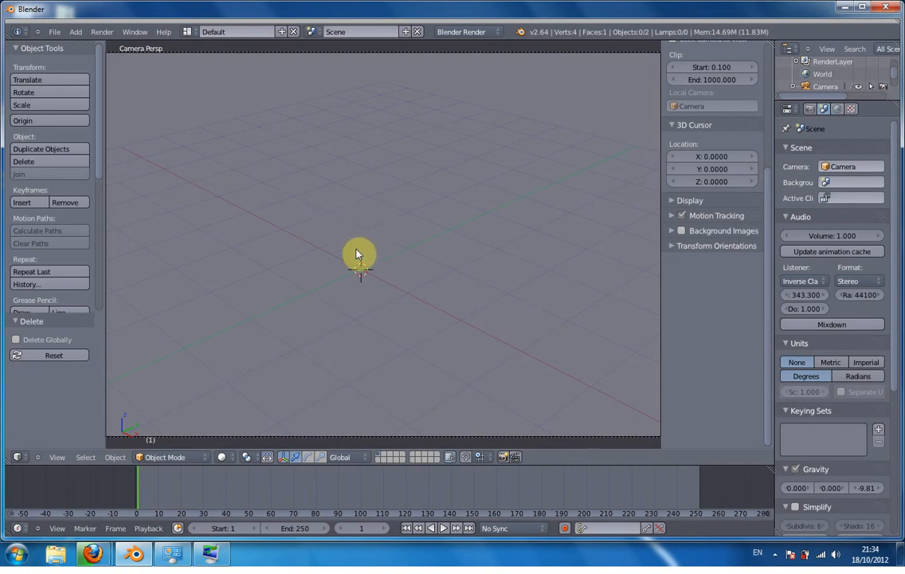
- Add a Monkey mesh at the 3D cursor and move it up about 0.805 along the Z axis
key("shift+a")
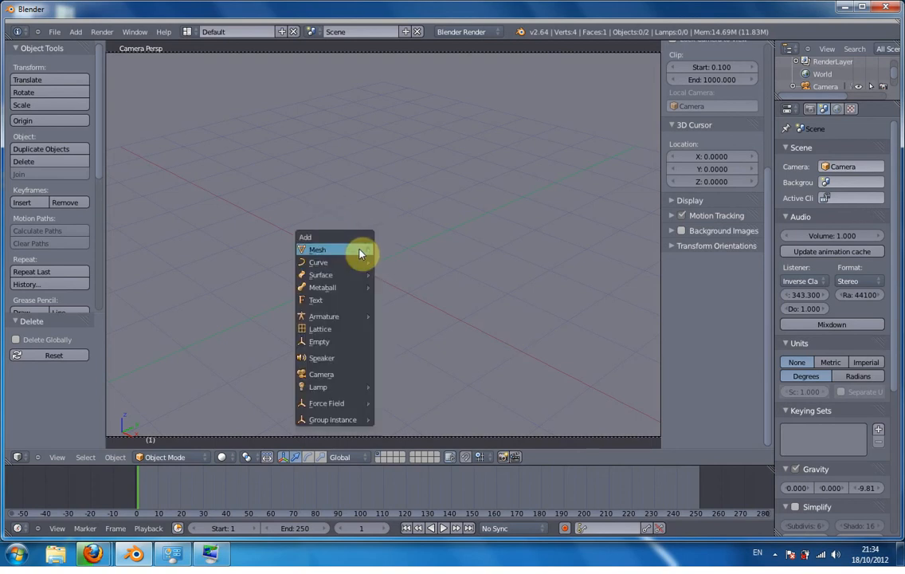
mouse_move(360, 252)
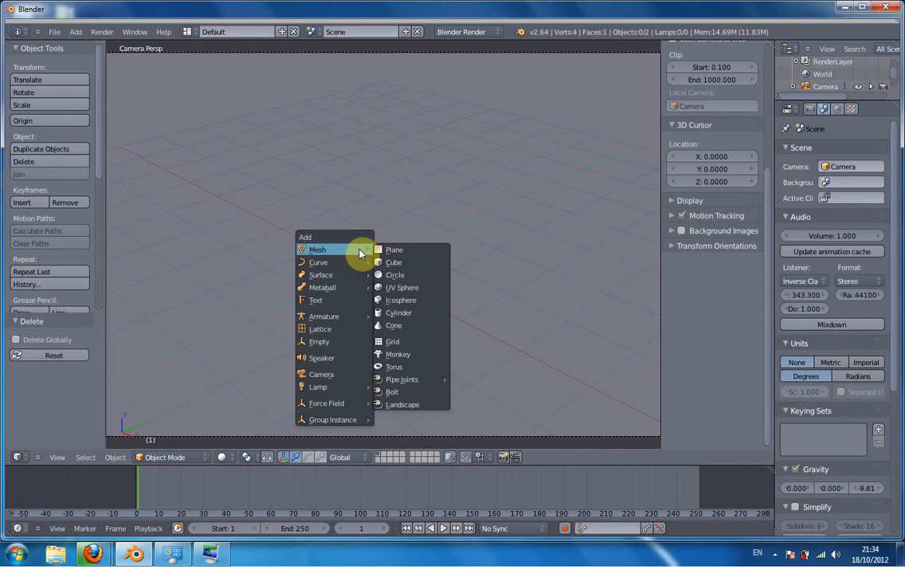
left_click(396, 354)
left_click_drag(359, 240, 361, 194)
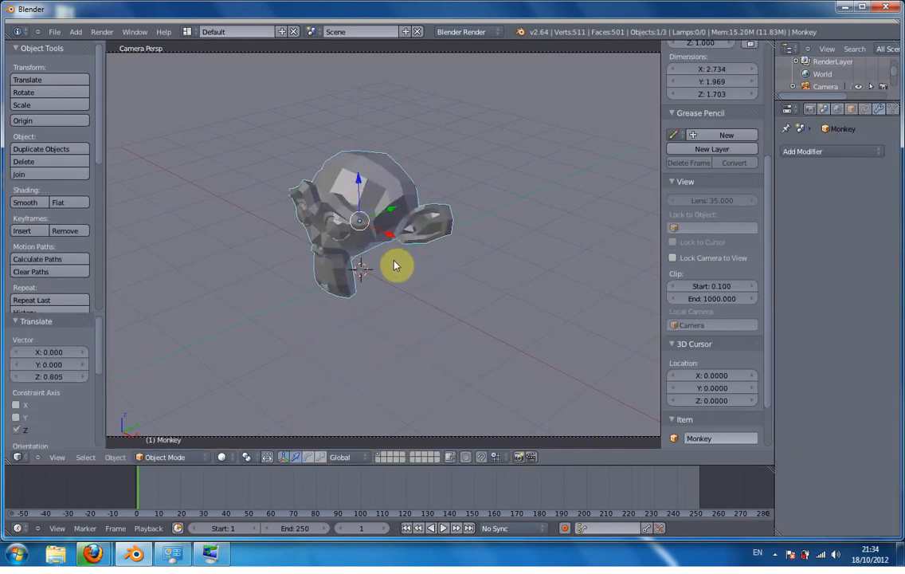
- Apply Subdivide Smooth with 3 cuts to the whole monkey mesh and give the object smooth shading
key("Tab")
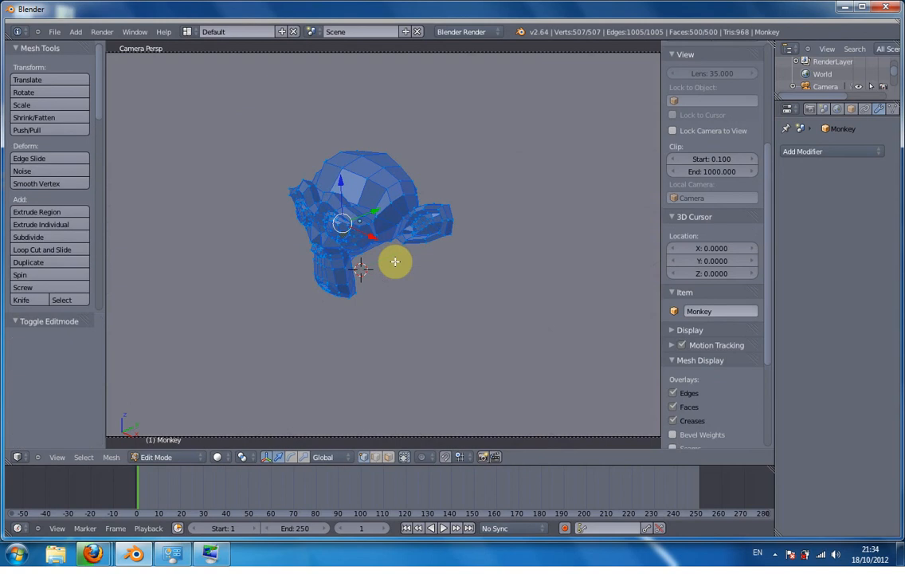
key("w")
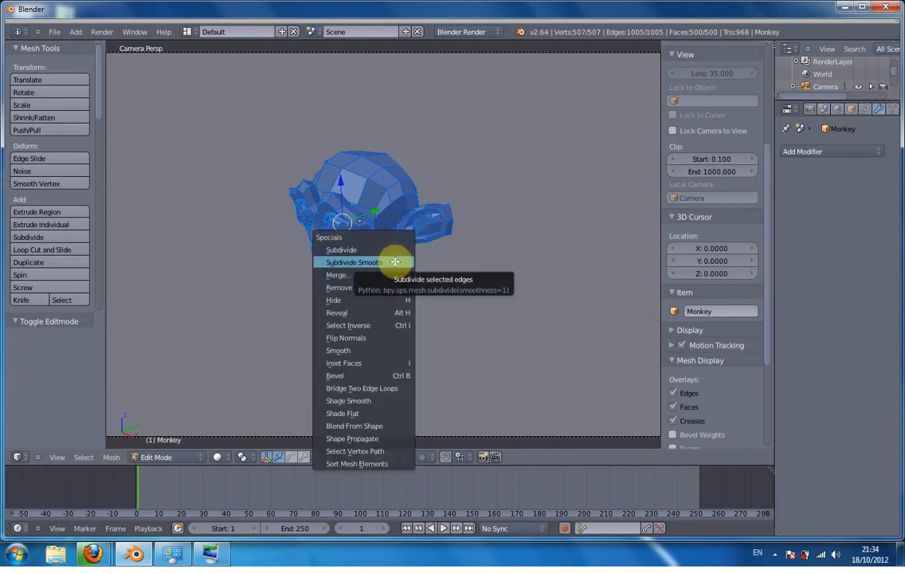
left_click(395, 261)
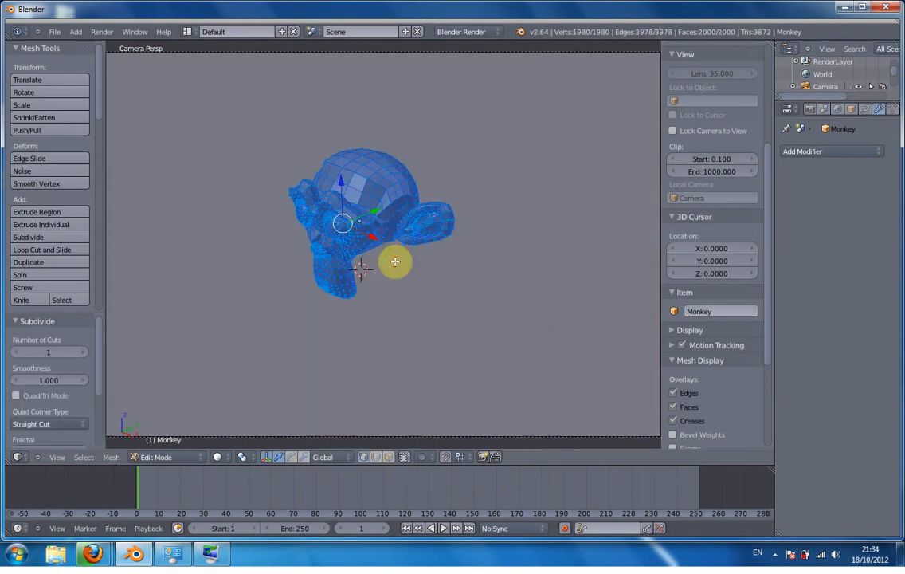
left_click(85, 351)
left_click(85, 352)
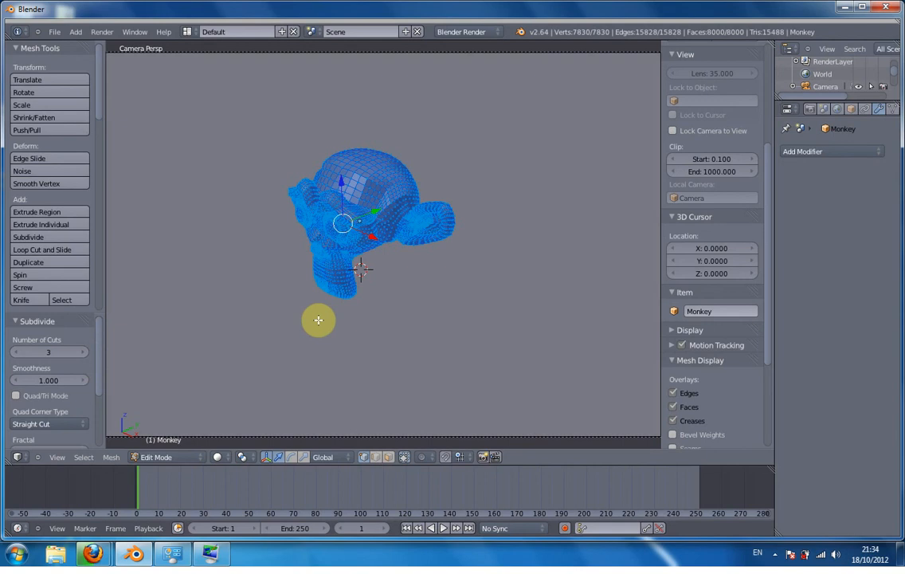
key("Tab")
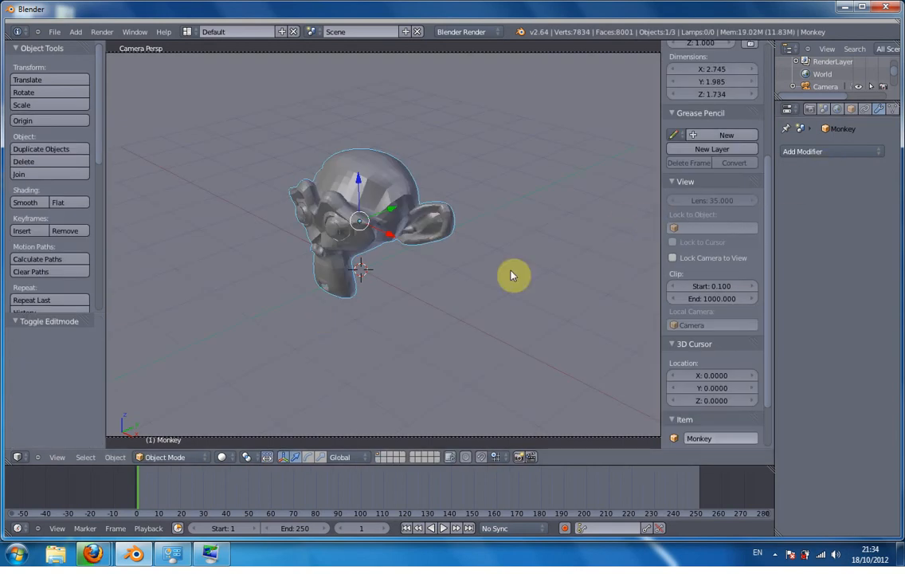
left_click(29, 201)
- Add a Build modifier to the monkey and play the animation
left_click(808, 152)
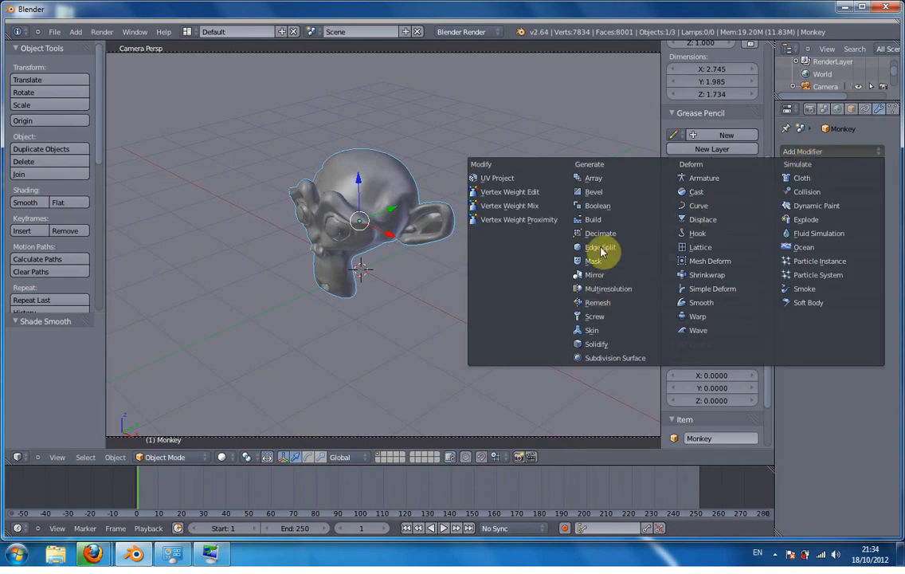
left_click(595, 219)
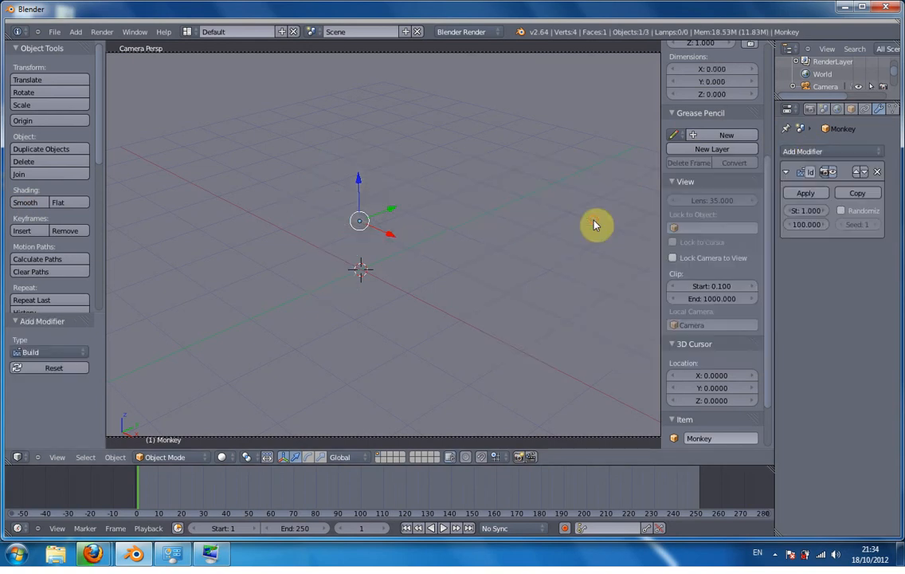
left_click(444, 528)
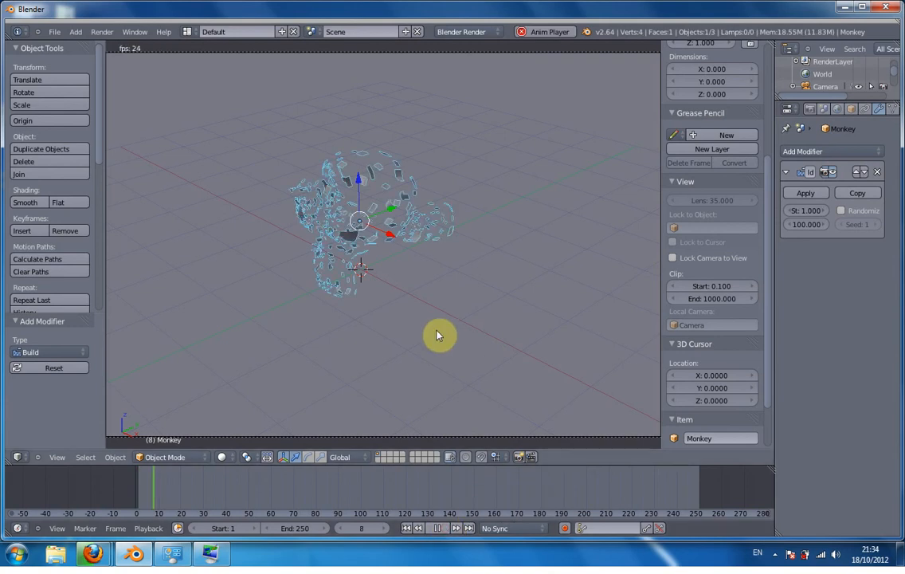